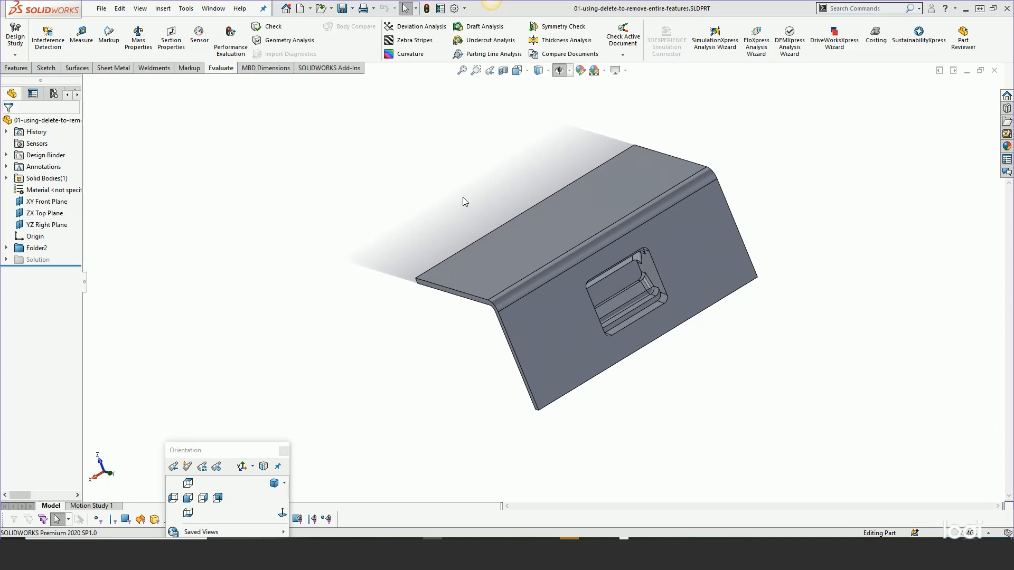
- Start a Delete Face feature on the bent sheet part with the Delete and Patch option
middle_drag(502, 198, 370, 124)
key(s)
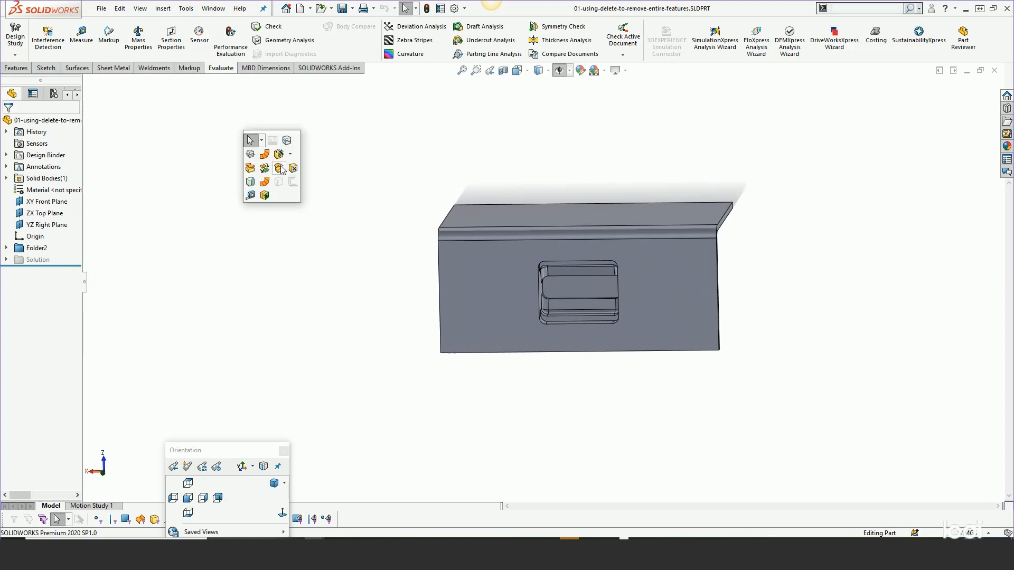
click(292, 175)
click(53, 247)
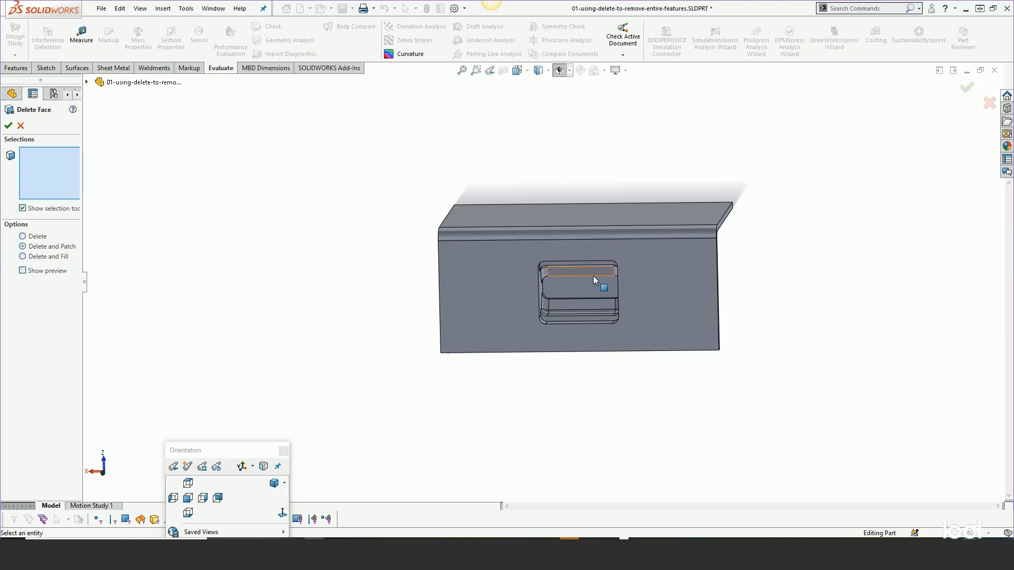
middle_drag(661, 317, 680, 204)
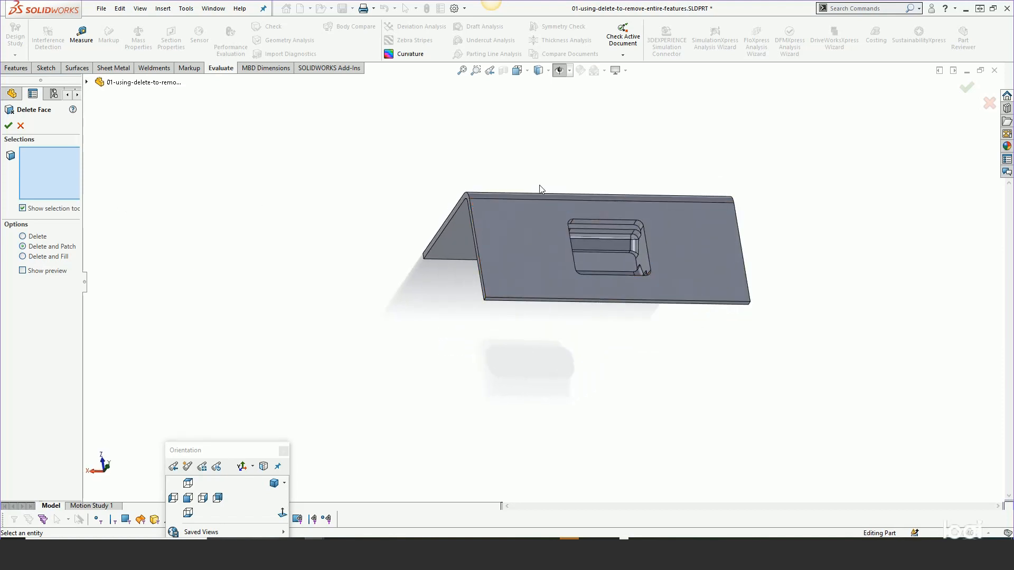
middle_drag(645, 243, 590, 337)
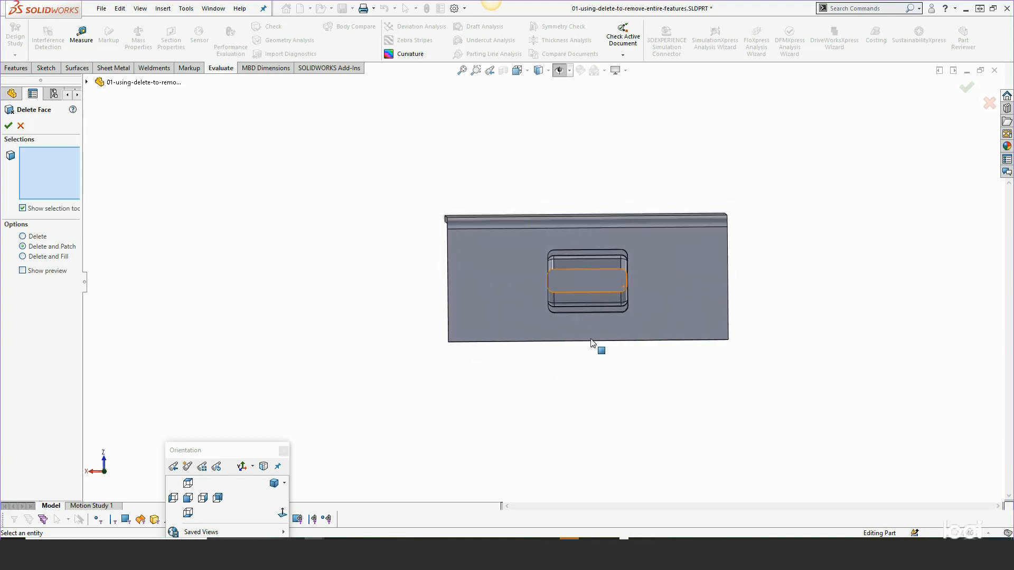
scroll(784, 283, down, 2)
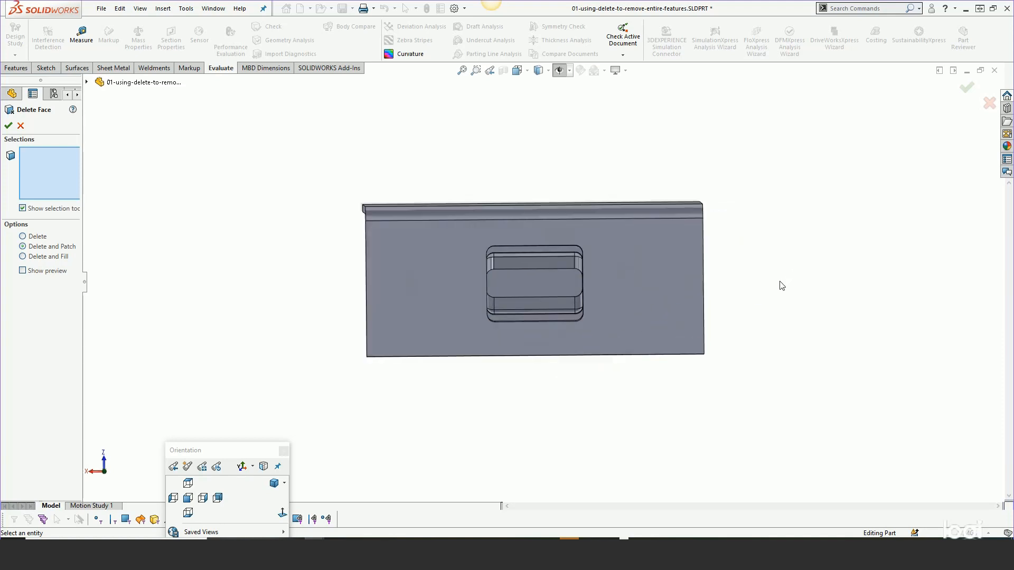
- In wireframe display, lasso-select all faces of the recessed pocket and delete and patch them
mouse_move(541, 71)
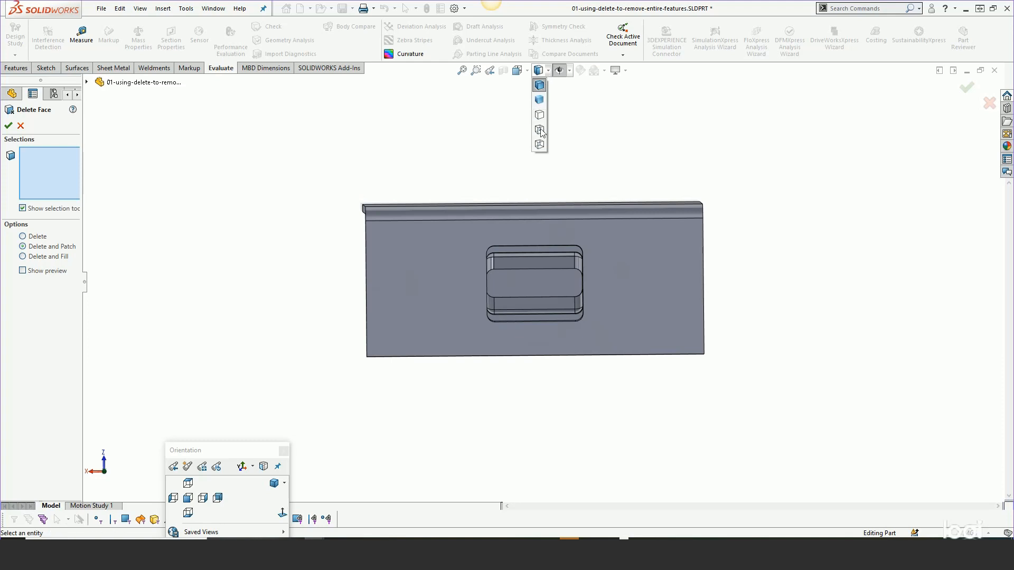
click(543, 148)
right_click(530, 149)
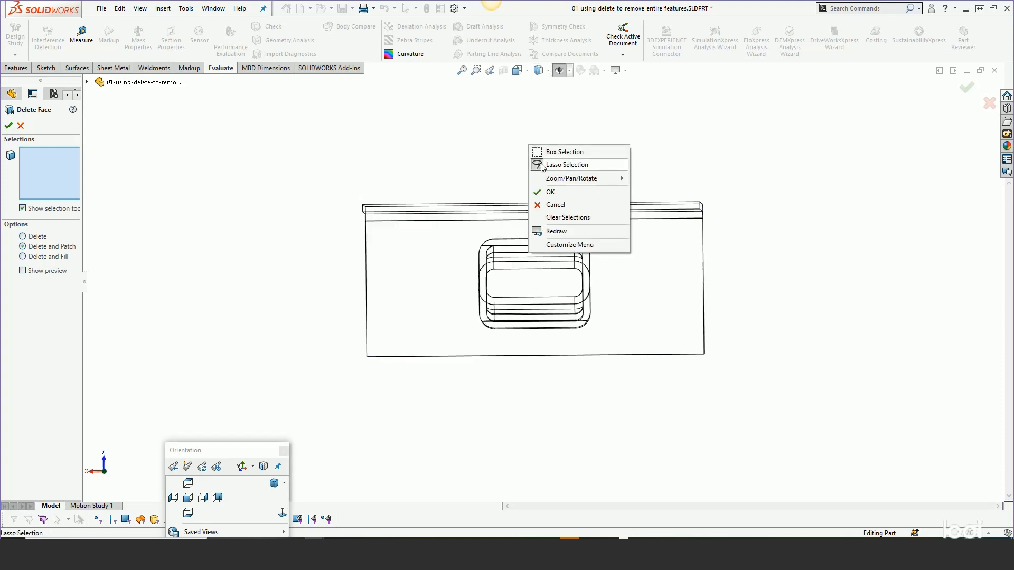
click(541, 165)
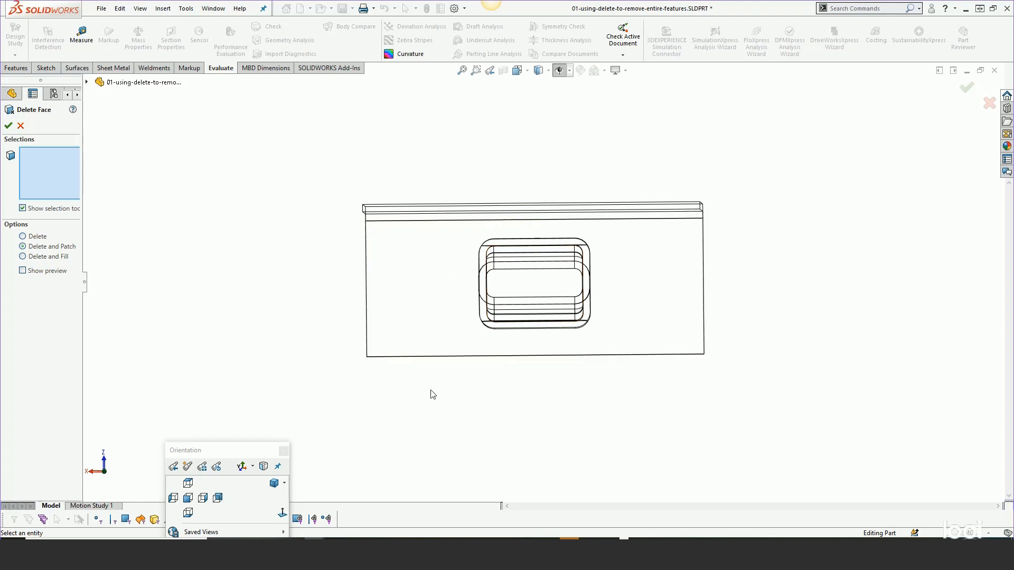
drag(226, 451, 165, 340)
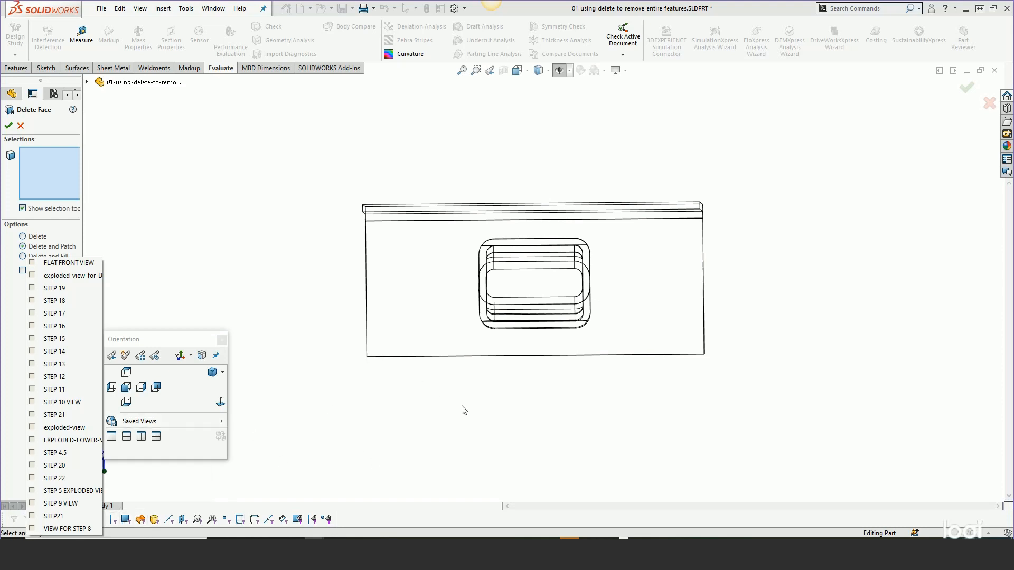
click(505, 392)
mouse_move(507, 392)
mouse_down()
mouse_move(465, 288)
mouse_move(473, 232)
mouse_move(600, 229)
mouse_move(615, 325)
mouse_move(499, 392)
mouse_move(492, 411)
mouse_up()
middle_drag(487, 430, 535, 338)
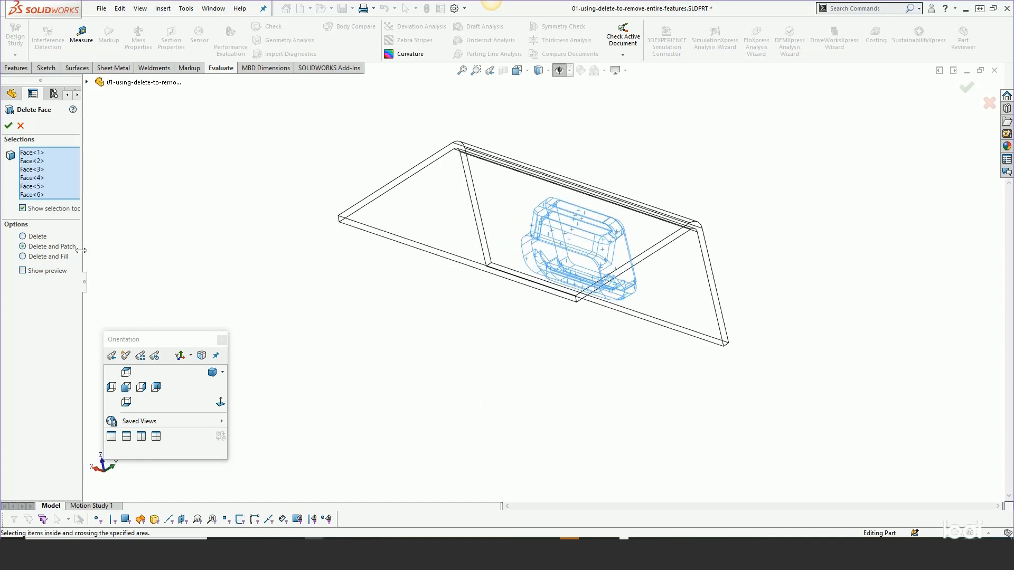
click(12, 126)
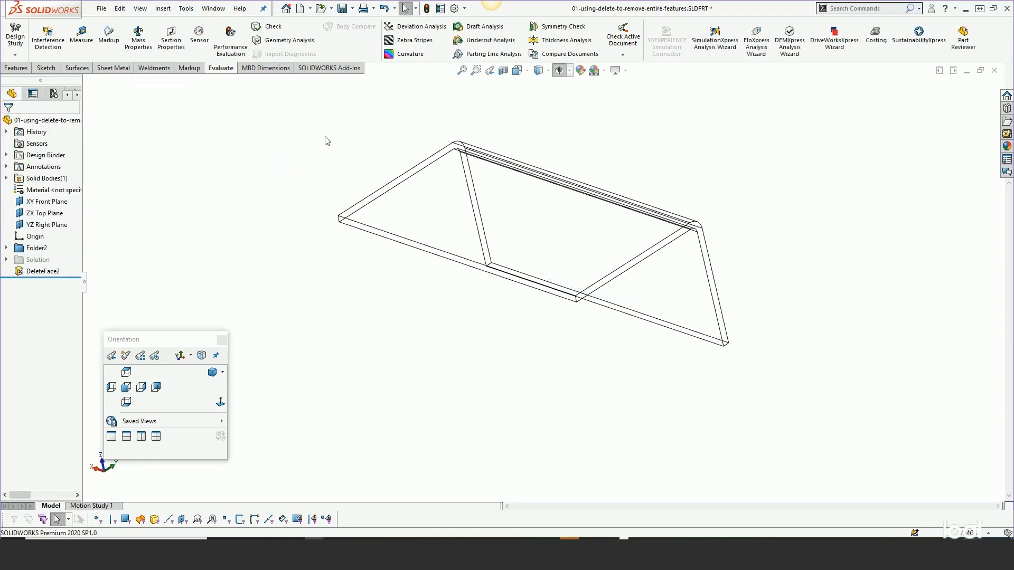
- Return the part to Shaded With Edges display and inspect the wall where the pocket was
click(540, 71)
click(541, 86)
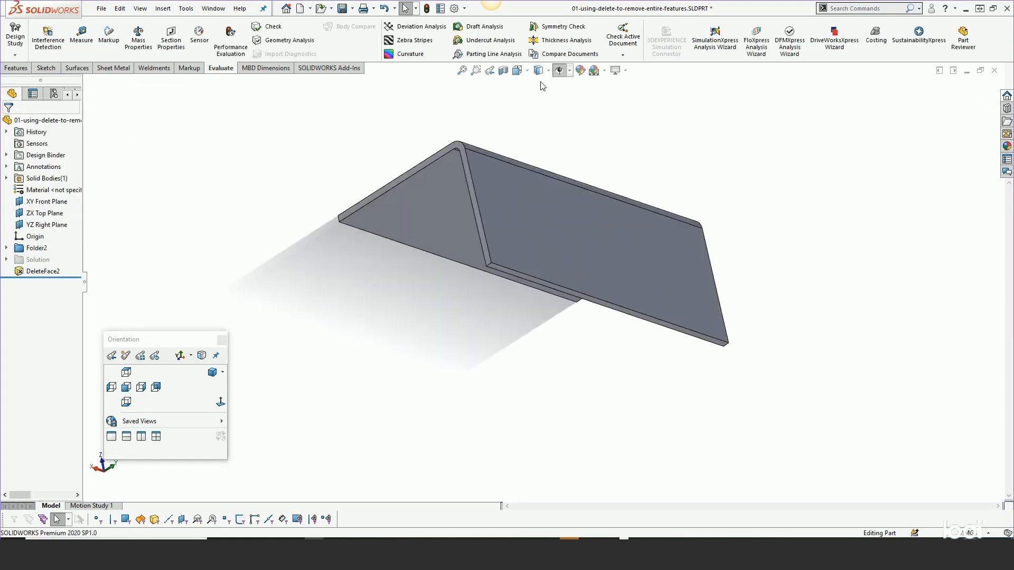
middle_drag(623, 172, 636, 215)
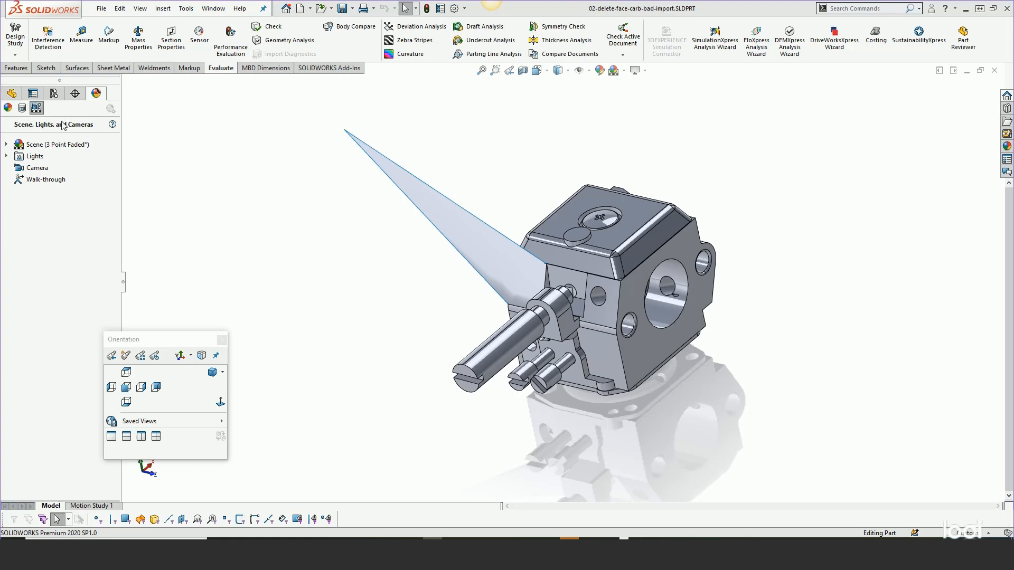
- Examine the imported carburetor's feature tree, the contents of Folder1 and the spike-shaped face protruding from the body
click(12, 94)
scroll(601, 256, down, 5)
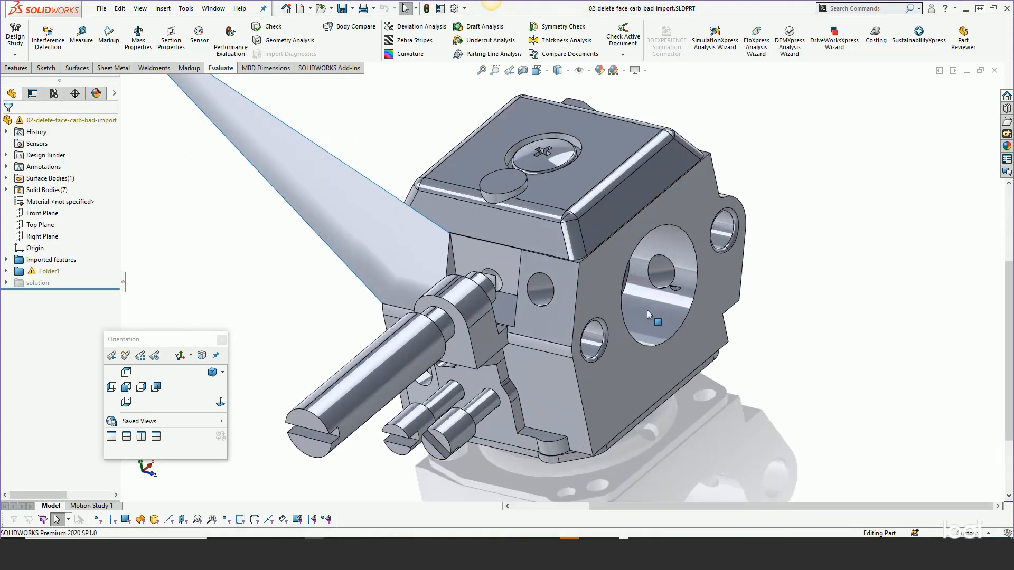
middle_drag(624, 319, 624, 328)
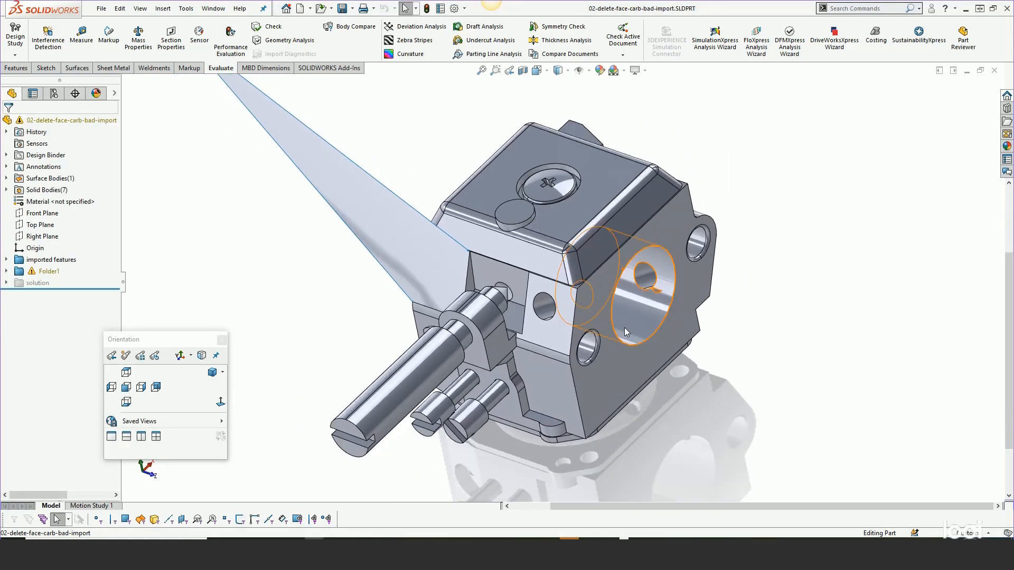
click(302, 161)
scroll(302, 161, down, 2)
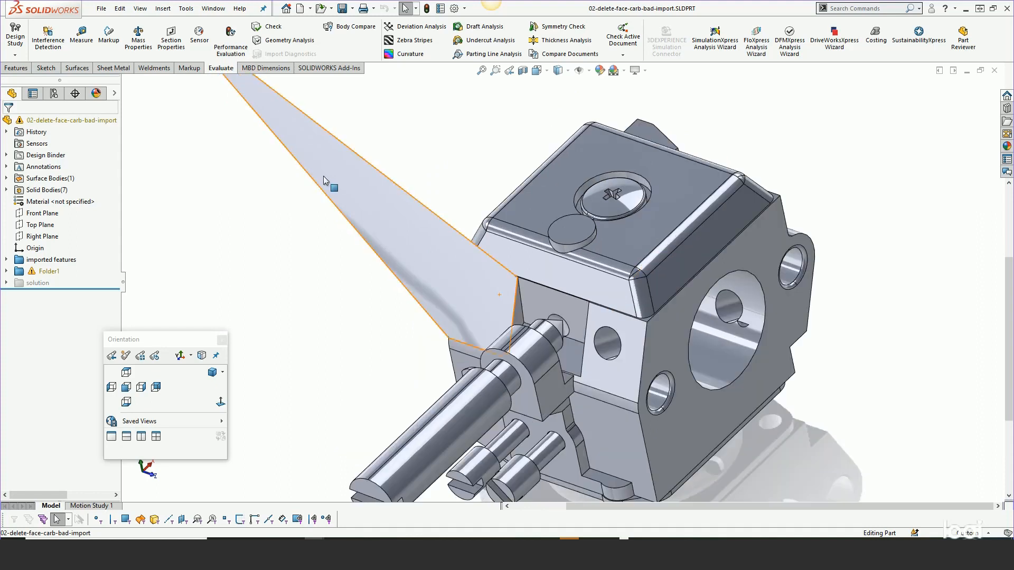
click(6, 272)
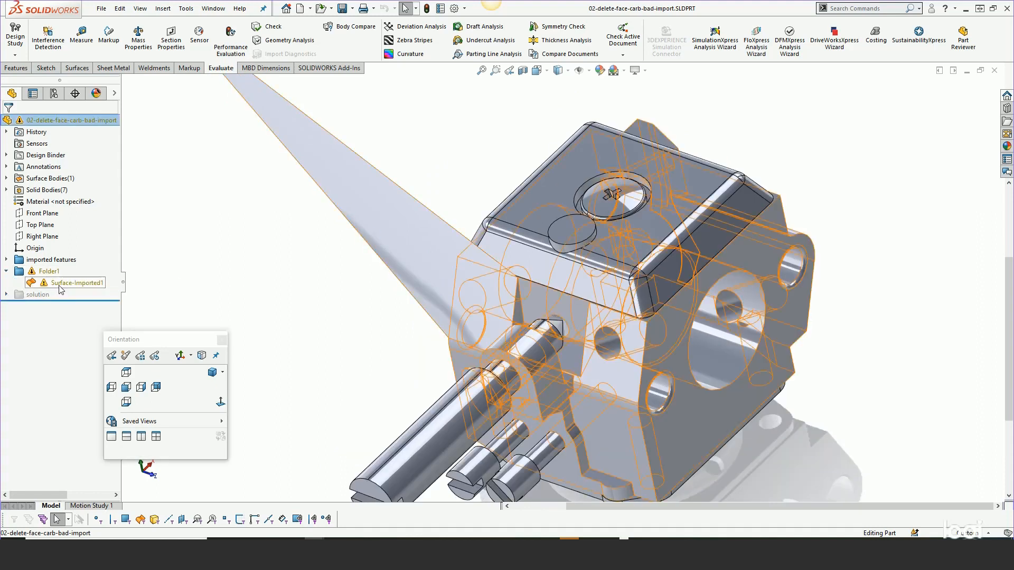
click(6, 271)
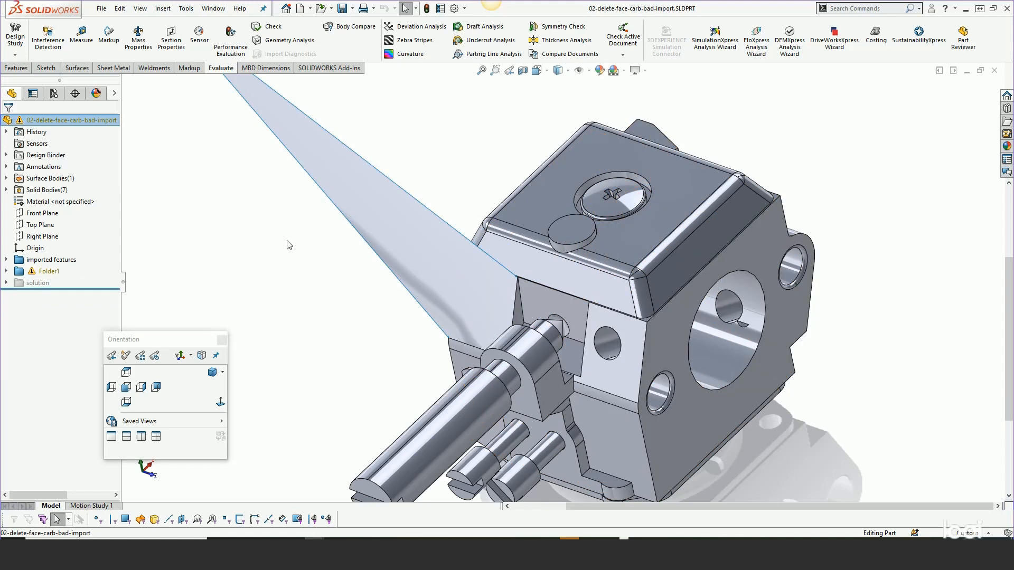
scroll(346, 263, up, 2)
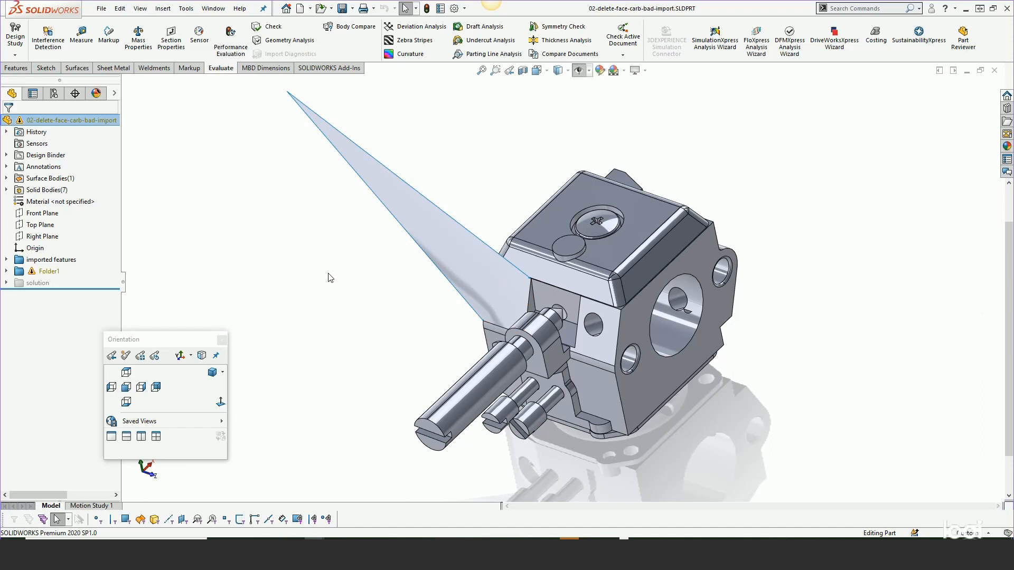
- Remove the spike-shaped face from the carburetor using Delete Face with the plain Delete option
key(s)
click(379, 311)
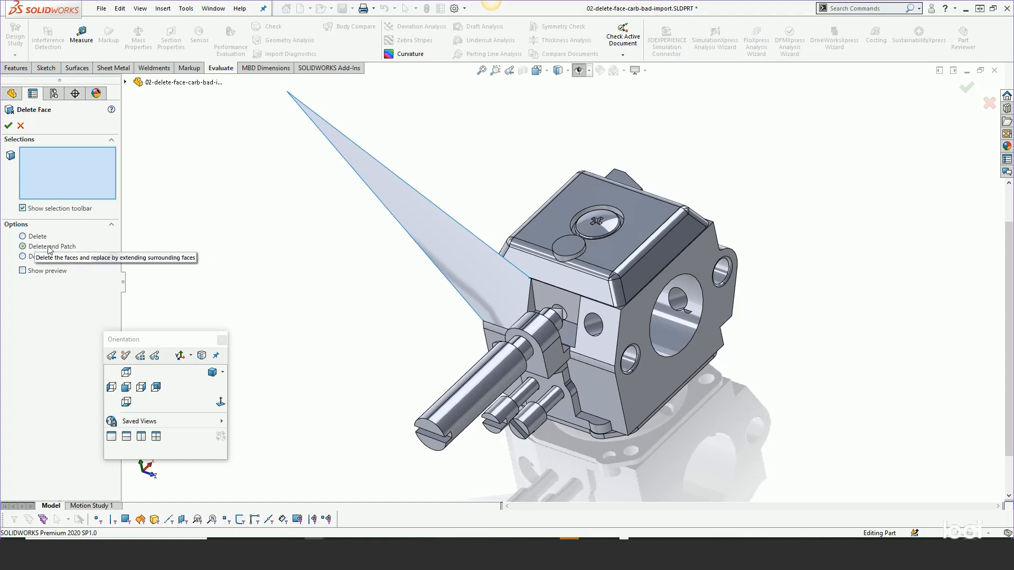
click(35, 237)
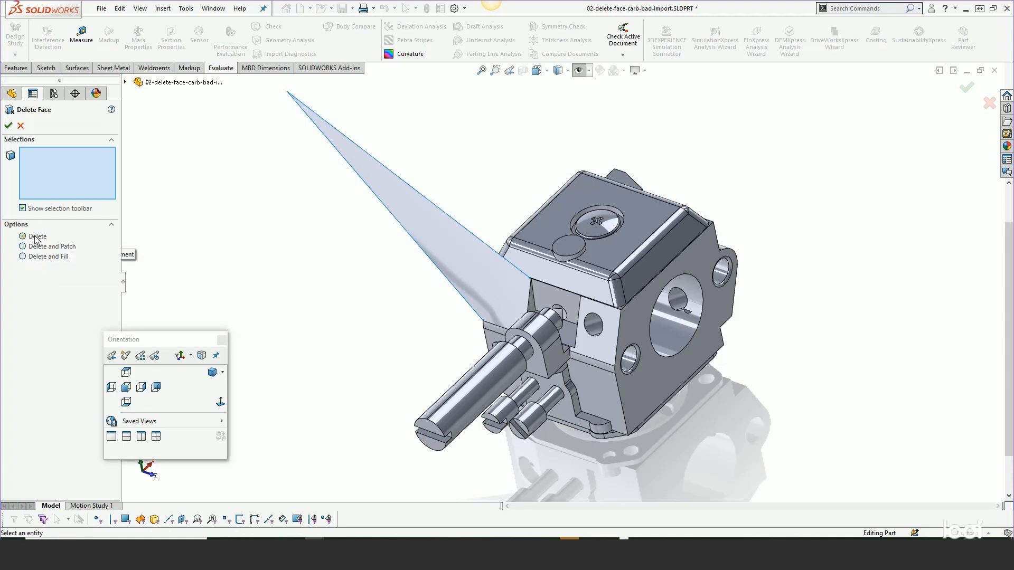
click(408, 199)
key(Return)
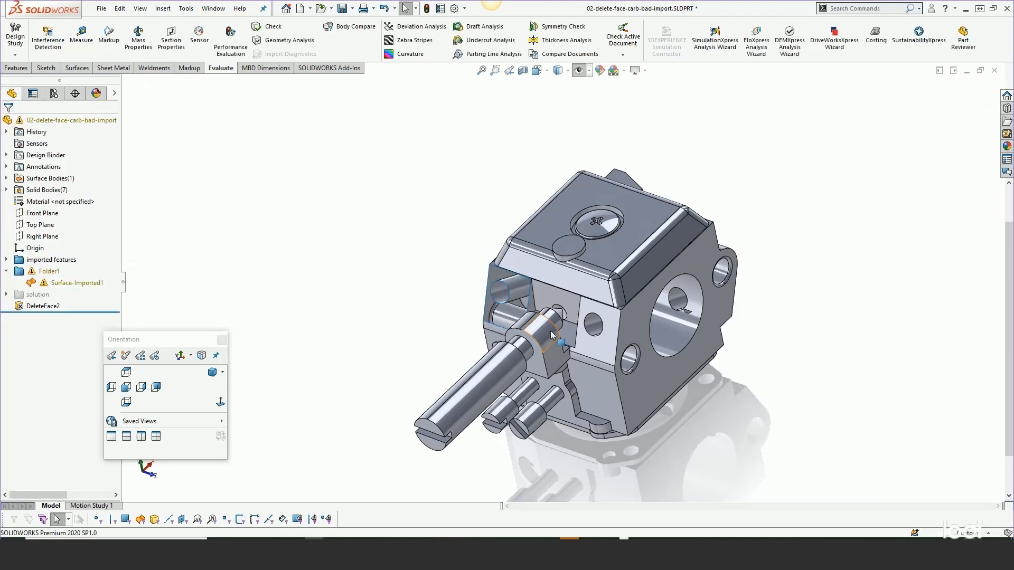
- Fill the opening with a Fill Surface bounded by its open edge loop and the circular hole edge, with Merge result and Create solid enabled
scroll(550, 331, down, 3)
middle_drag(548, 331, 658, 342)
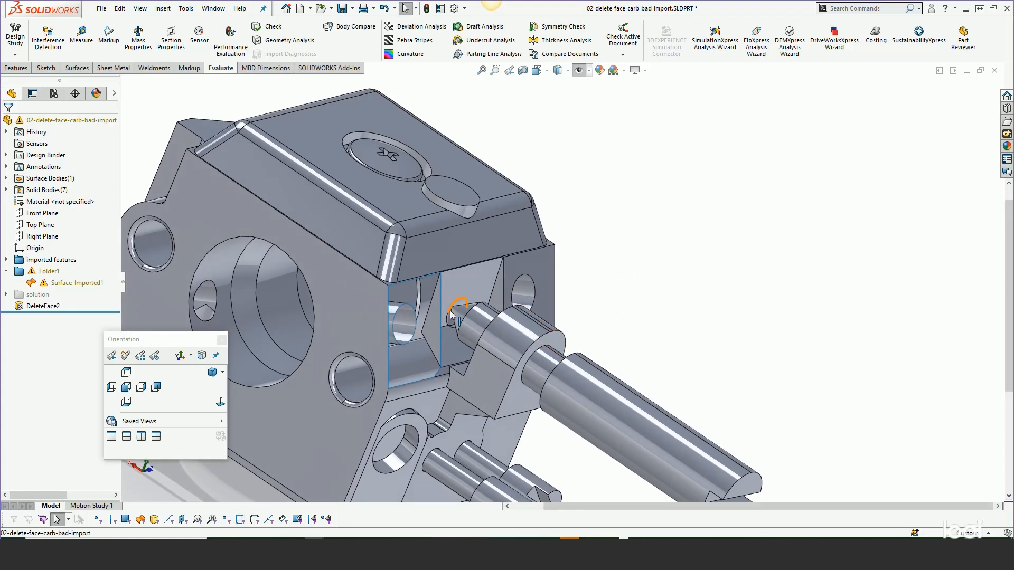
scroll(427, 312, down, 3)
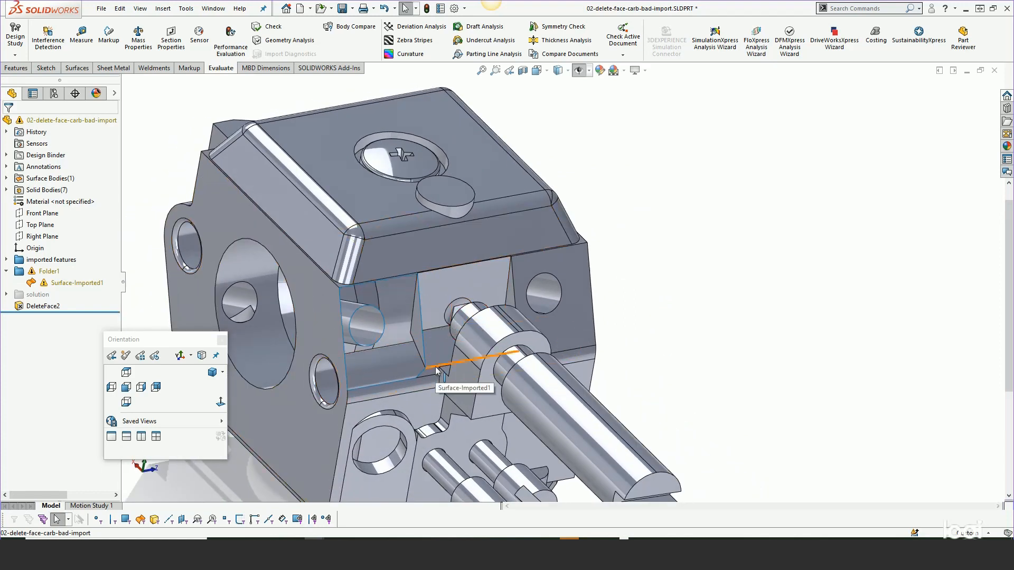
scroll(385, 336, down, 2)
key(f)
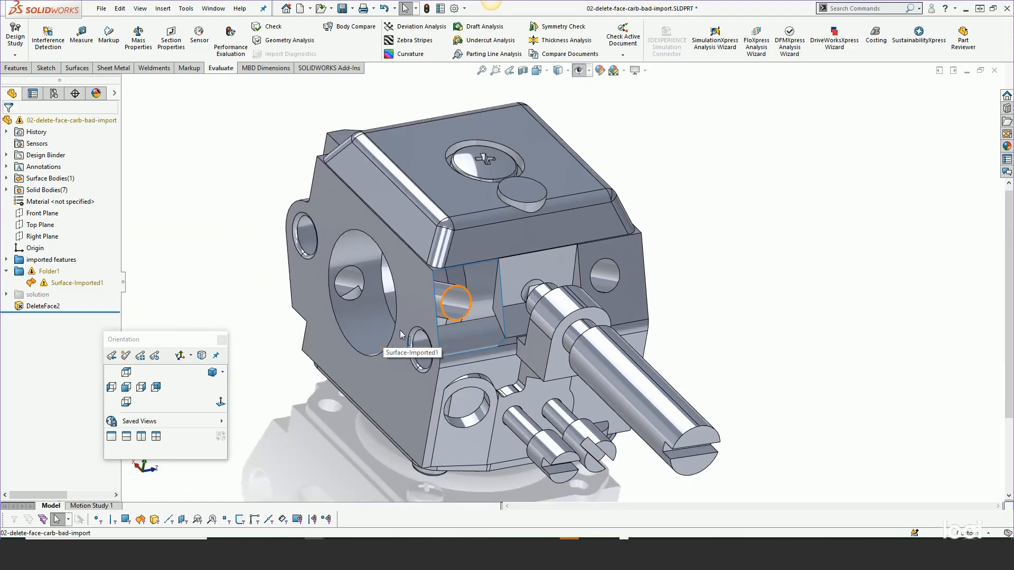
scroll(497, 303, down, 4)
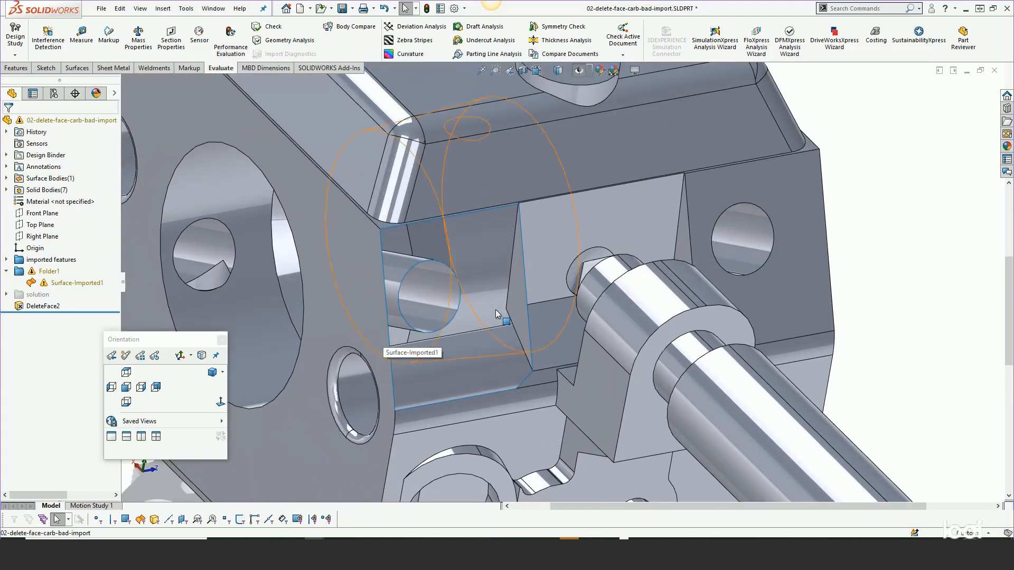
click(77, 68)
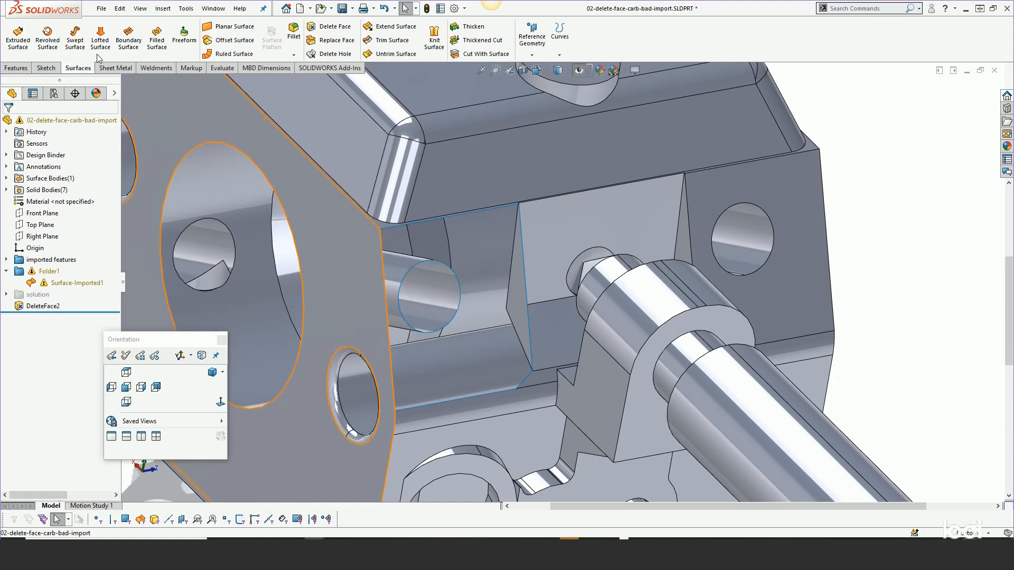
click(155, 38)
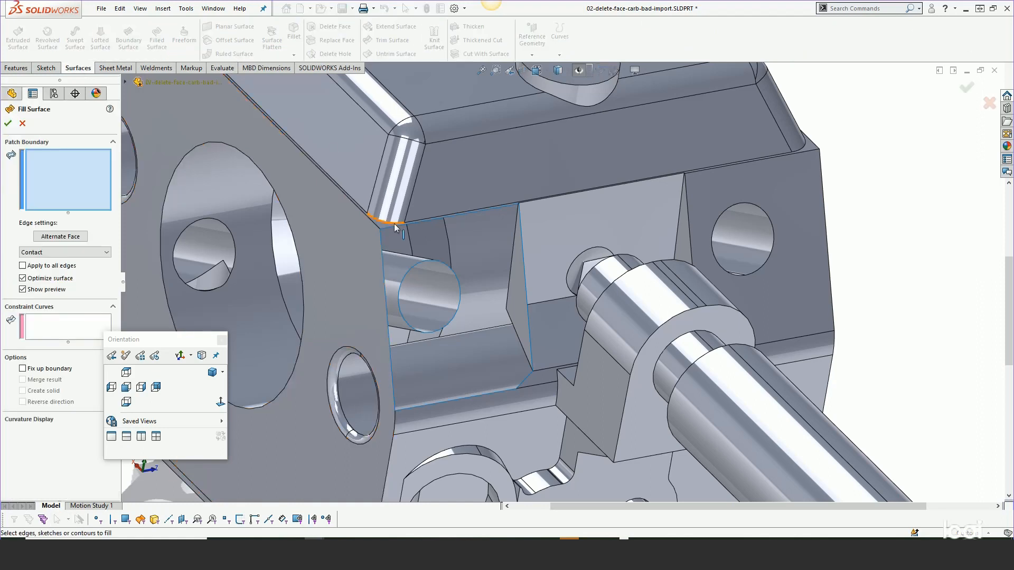
right_click(391, 232)
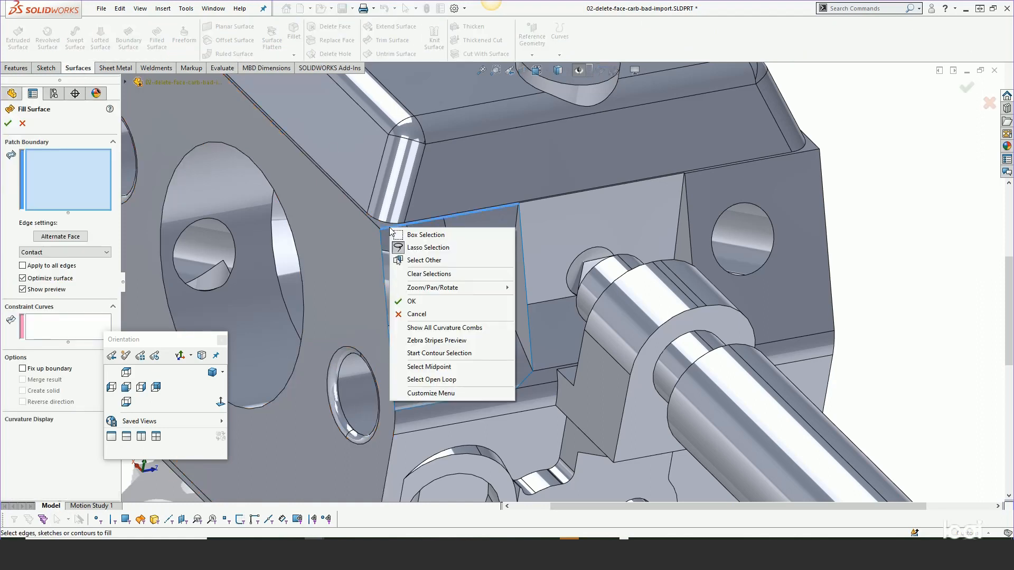
click(430, 380)
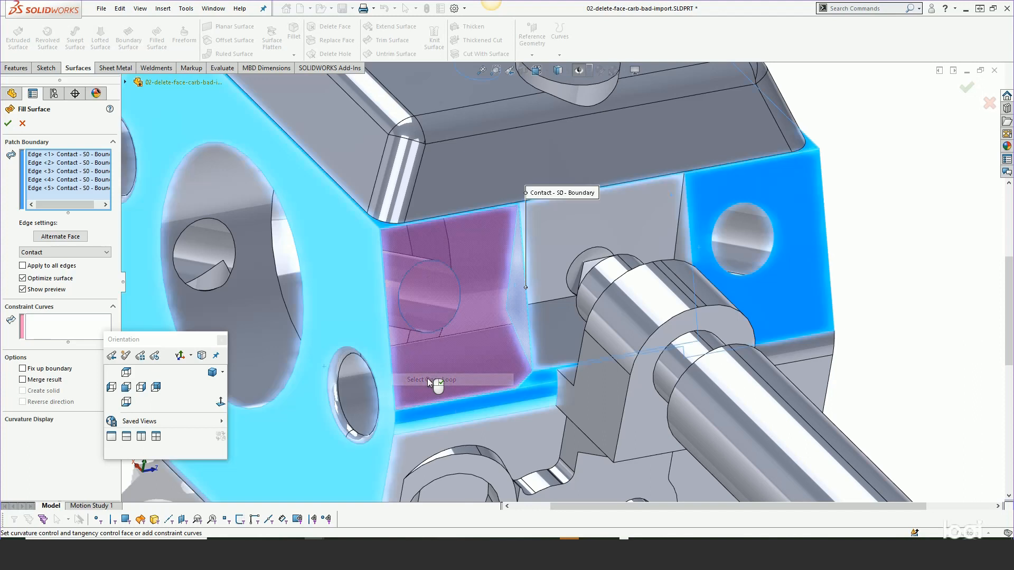
click(421, 265)
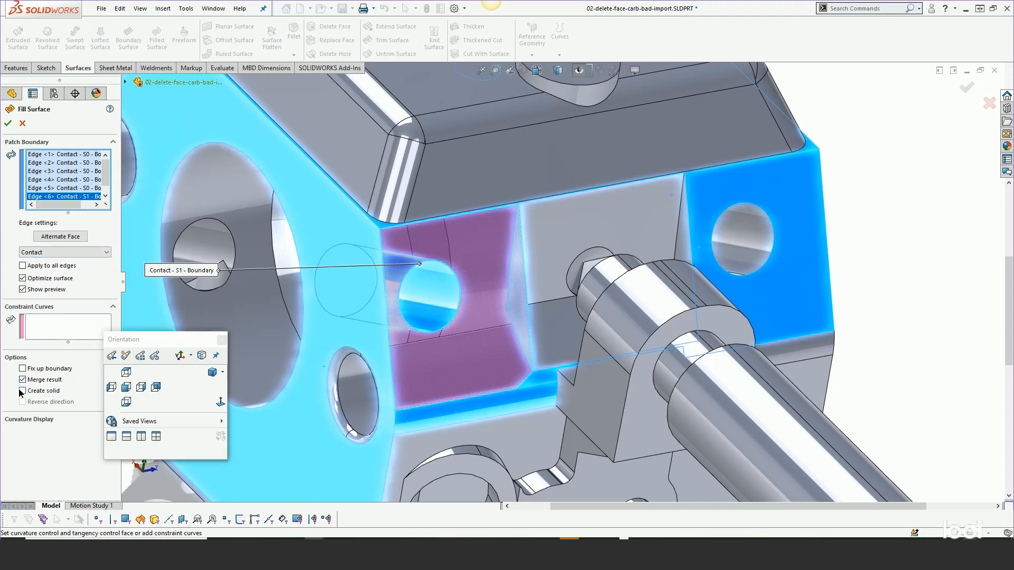
click(8, 123)
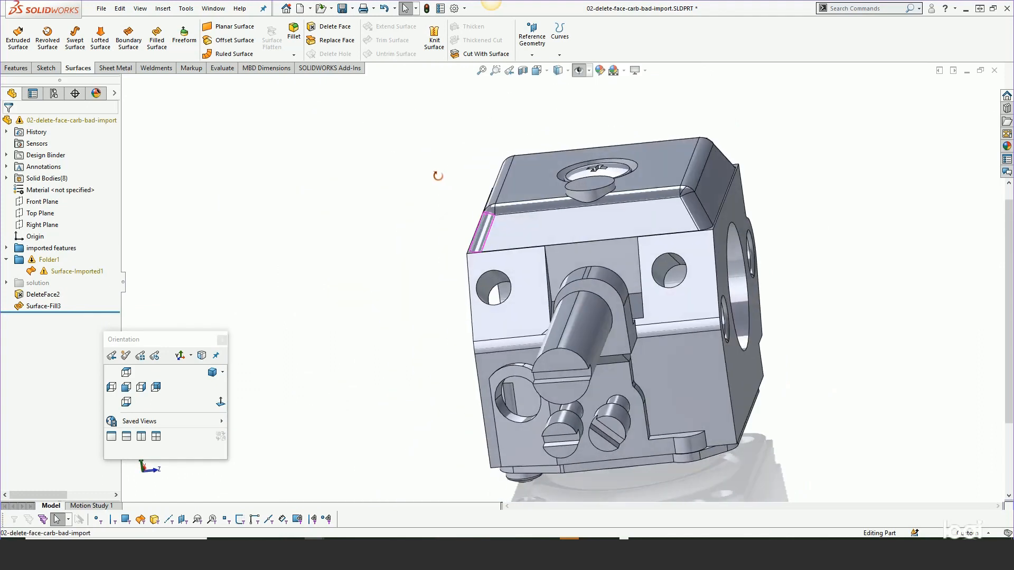
- Run an entity check on all solids for invalid faces, invalid edges and open surfaces
middle_drag(438, 176, 499, 231)
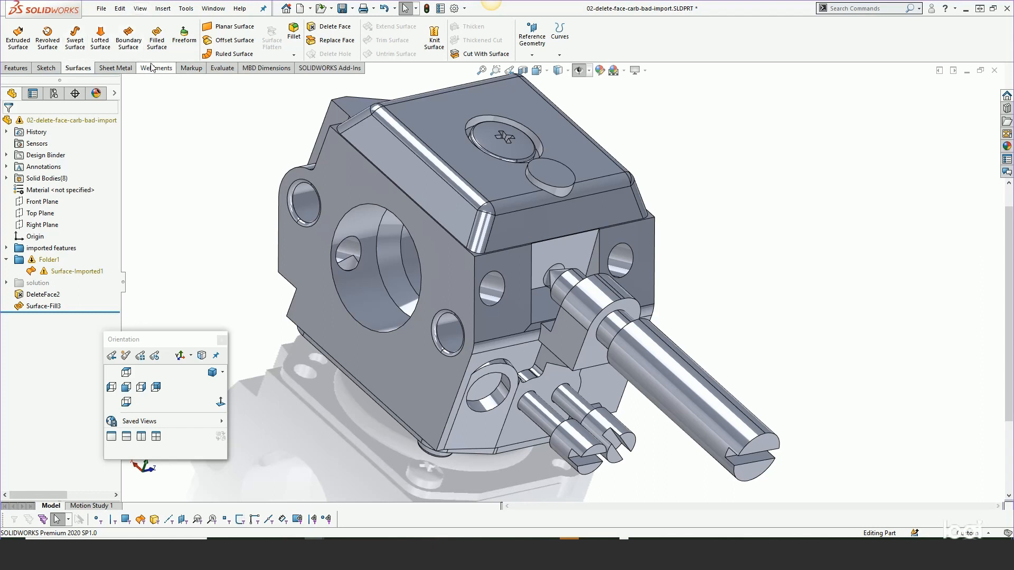
click(222, 68)
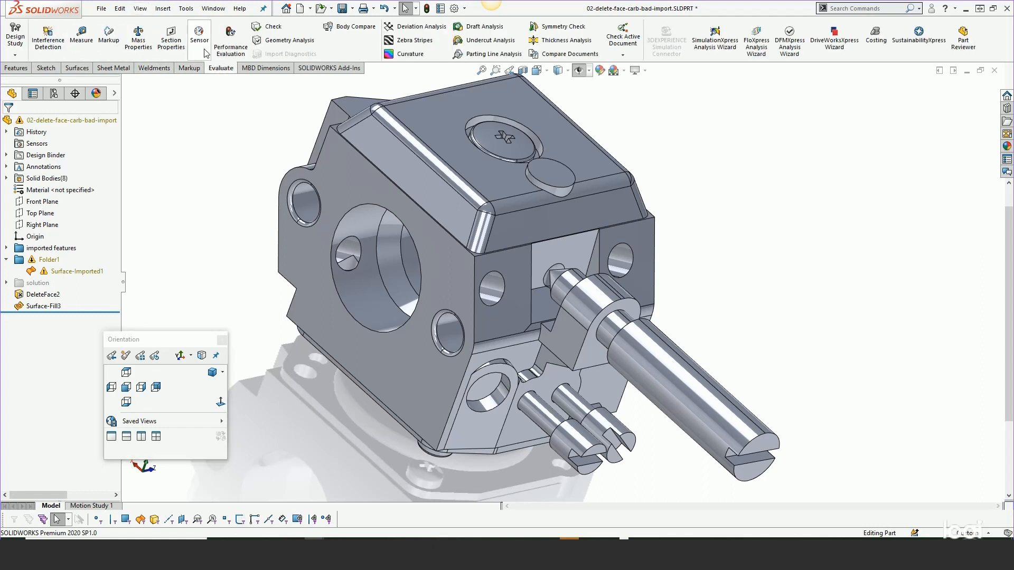
click(270, 28)
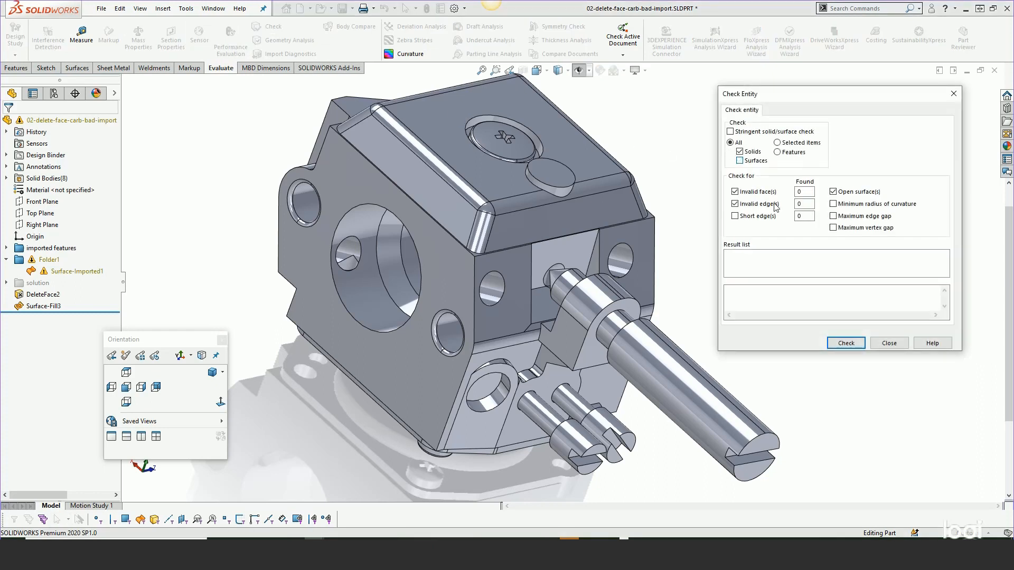
click(849, 343)
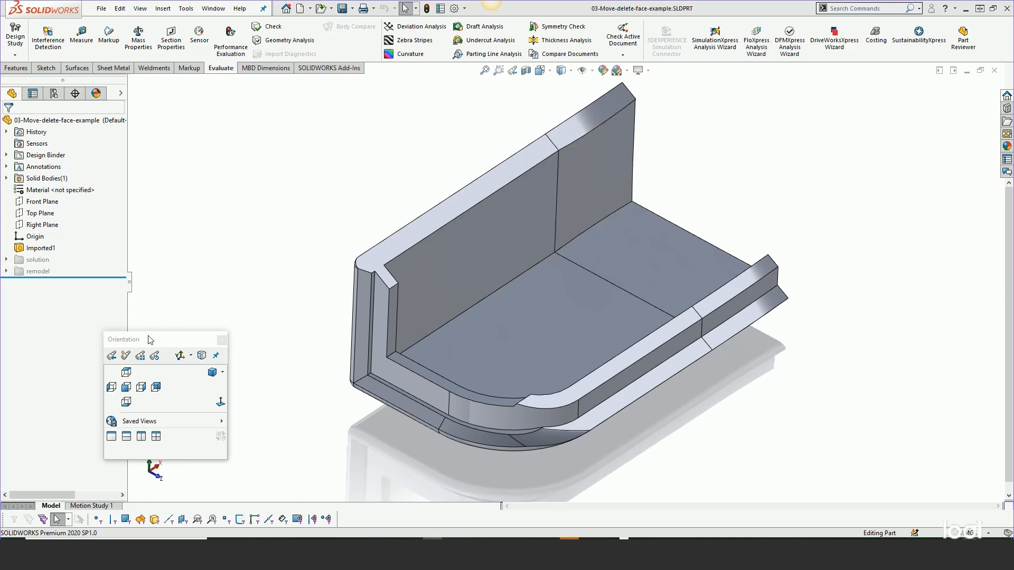
- Unsuppress the features in the solution folder of the imported part
drag(173, 346, 103, 374)
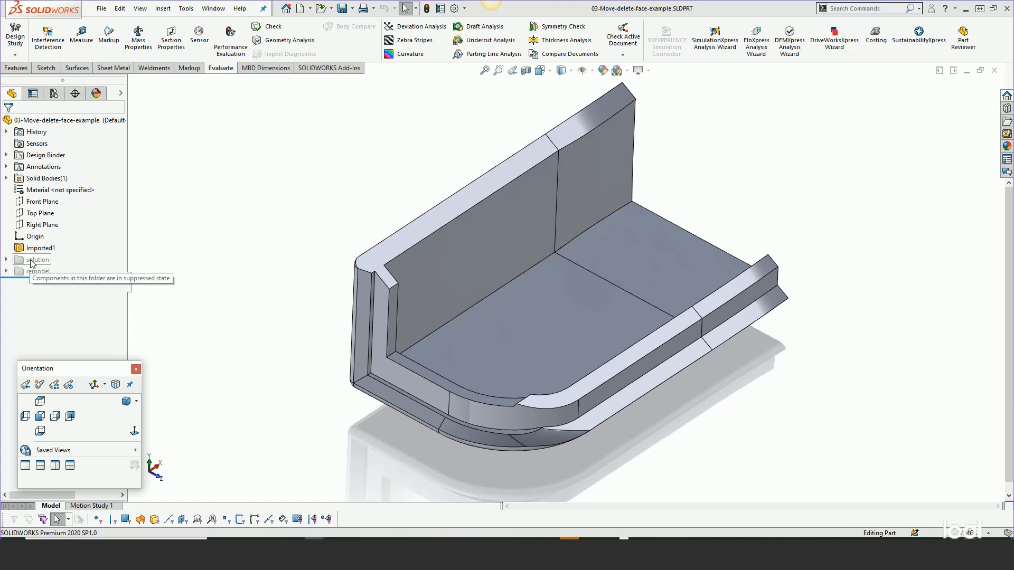
mouse_move(548, 308)
middle_down()
mouse_move(565, 274)
mouse_move(533, 311)
middle_up()
middle_drag(740, 327, 774, 245)
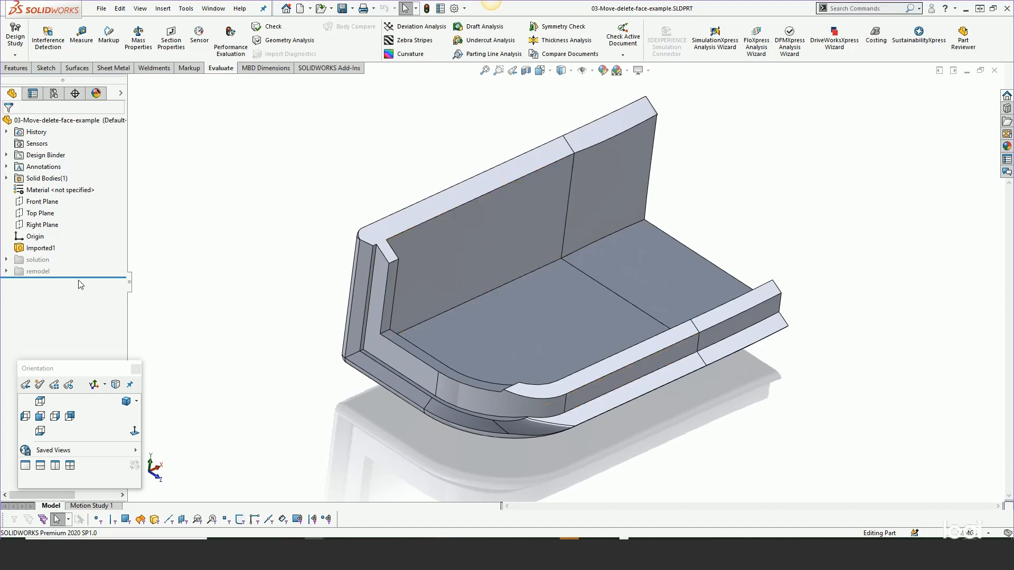
drag(83, 276, 38, 260)
click(38, 260)
click(47, 227)
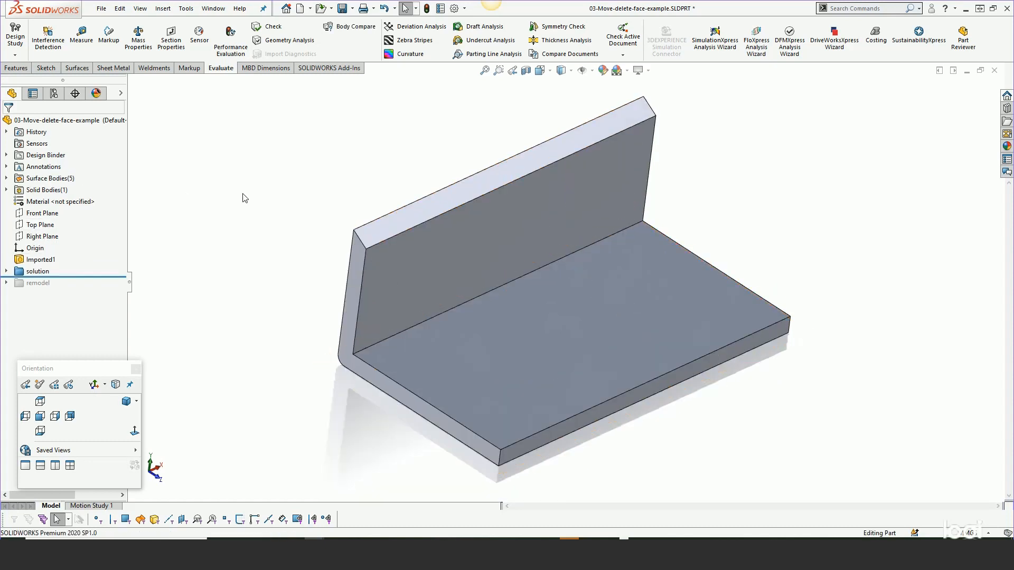
- Expand the solution folder and roll the model back to its early features, stopping just after DeleteFace3
click(6, 272)
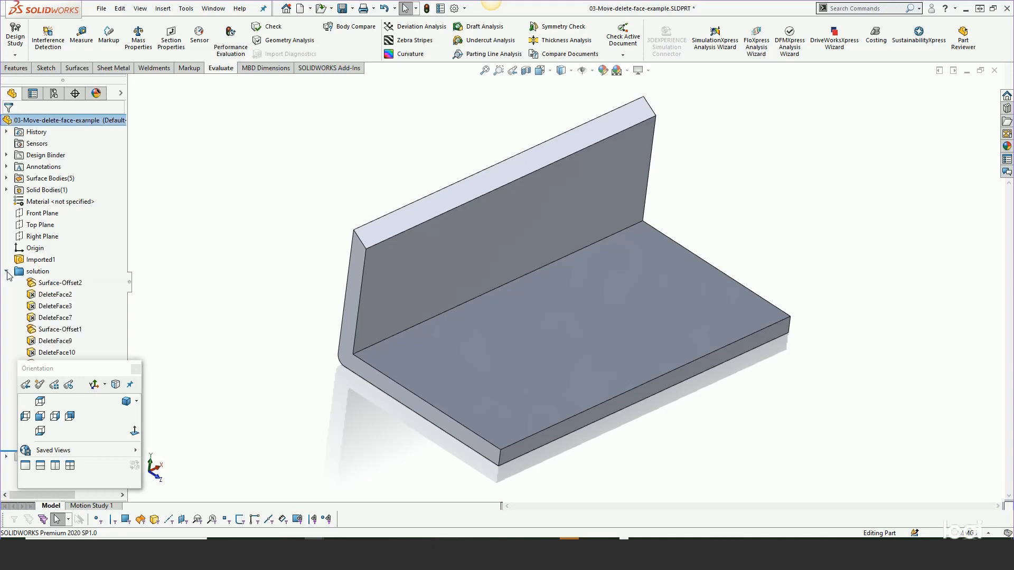
drag(52, 370, 165, 392)
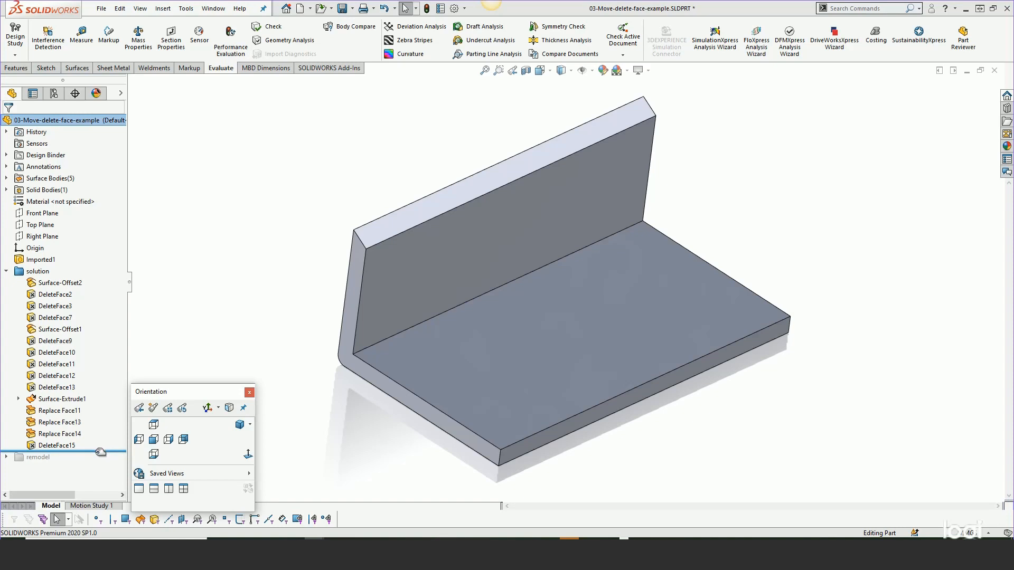
drag(97, 450, 82, 289)
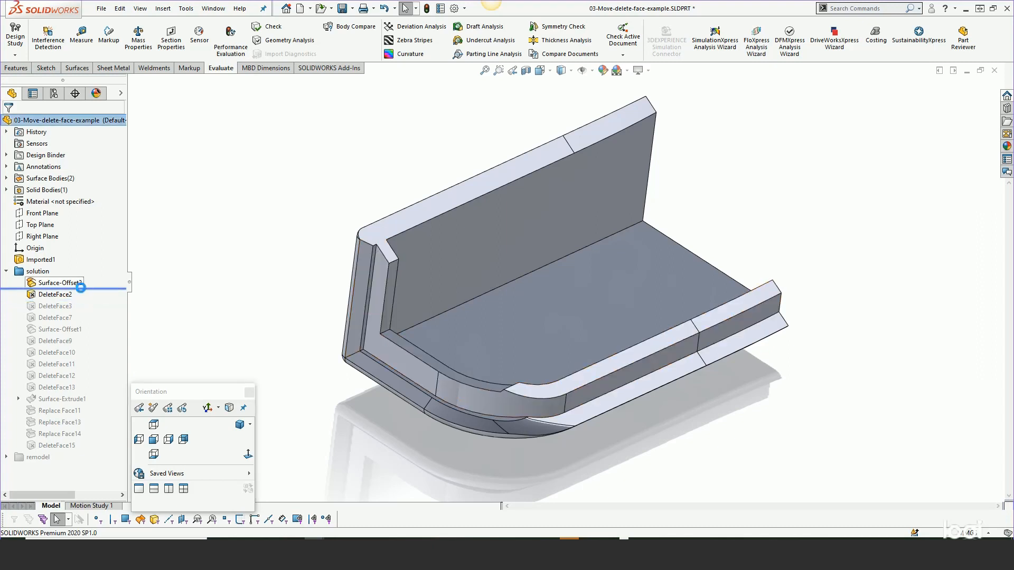
drag(88, 288, 106, 308)
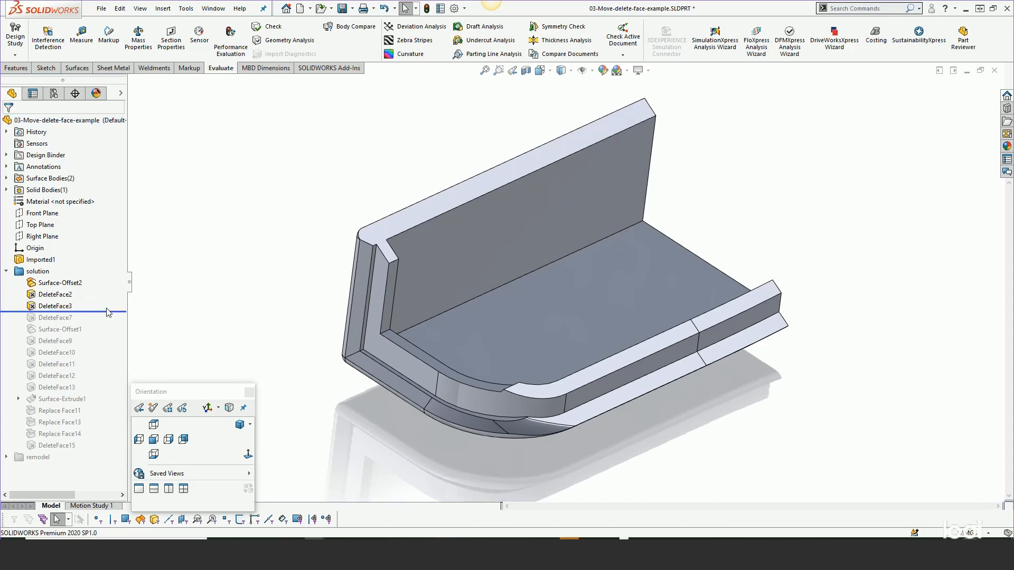
- Examine the selected face and patch option in DeleteFace3's definition, leaving the feature without changes
key(s)
key(s)
key(s)
middle_drag(351, 187, 458, 147)
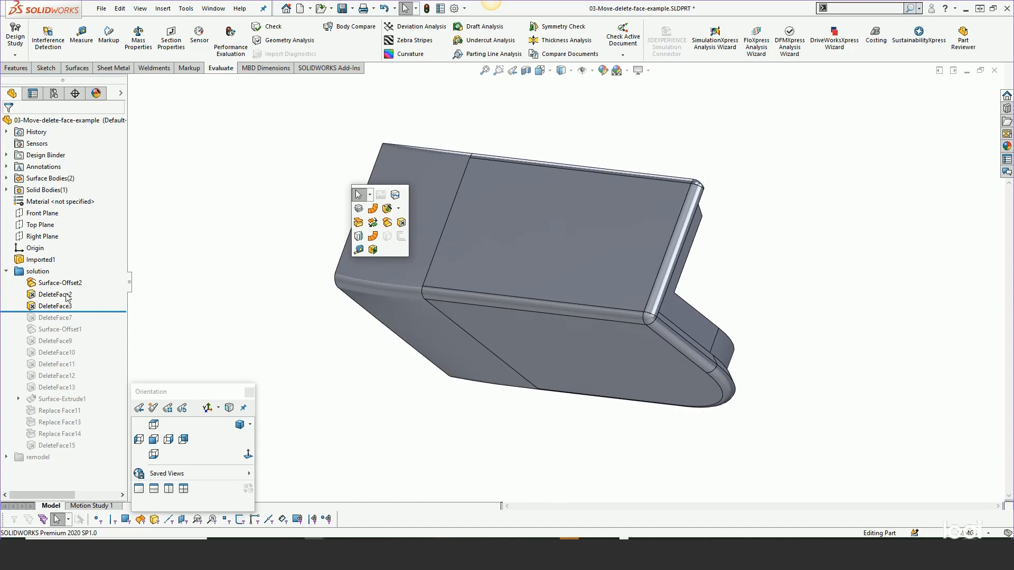
click(55, 306)
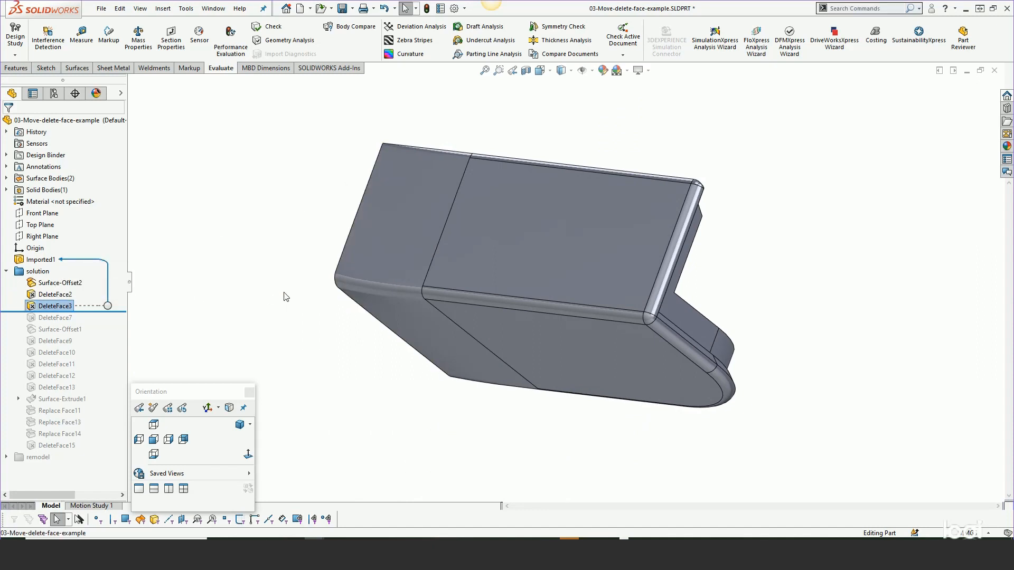
right_click(51, 312)
click(60, 270)
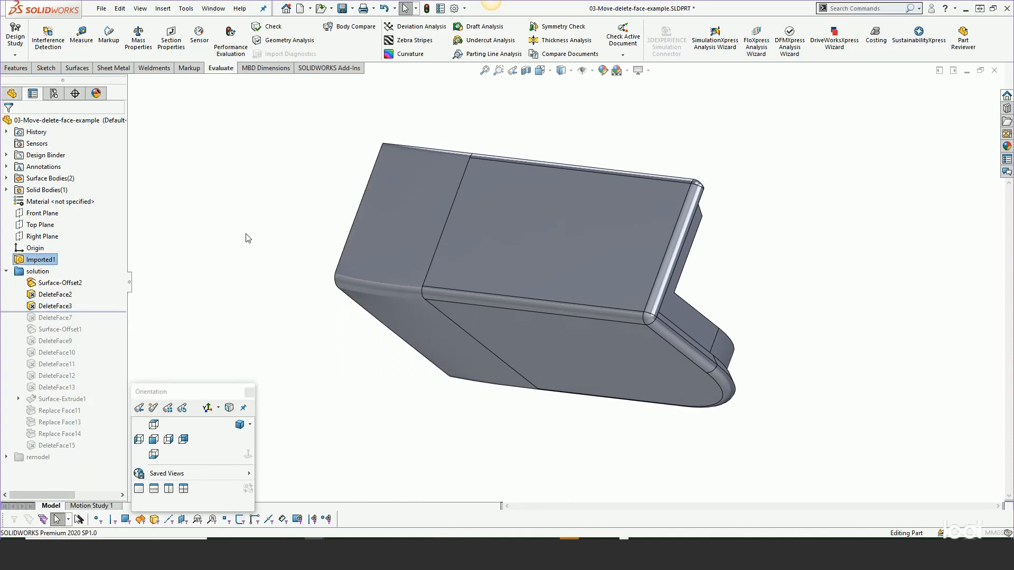
middle_drag(294, 190, 213, 219)
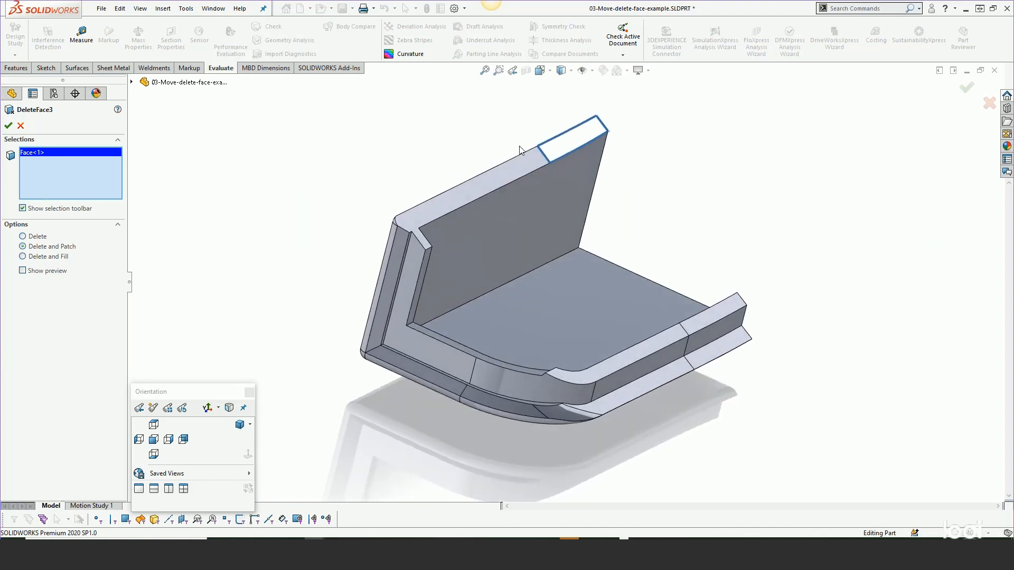
click(21, 125)
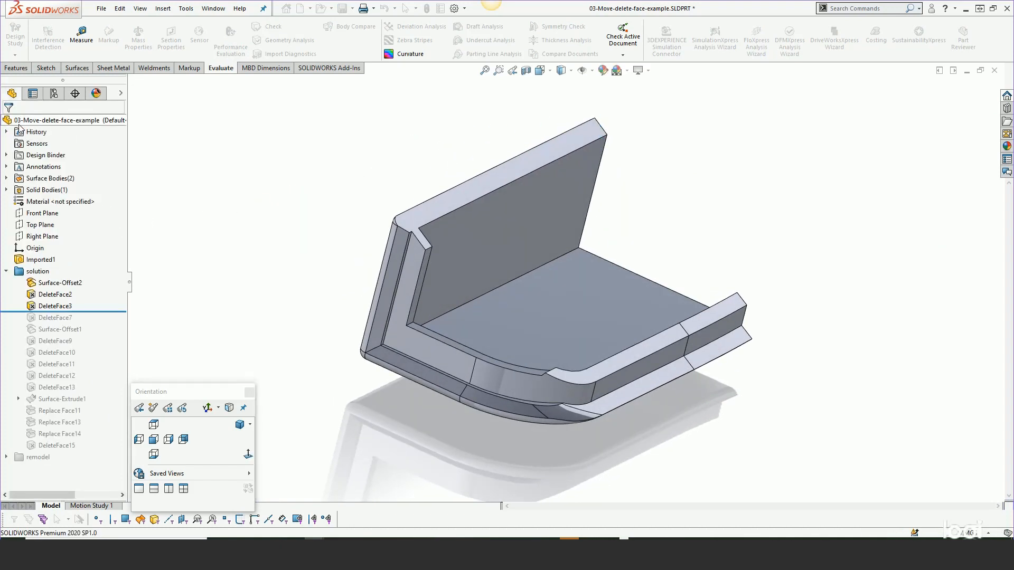
- Roll the model forward past DeleteFace7 and Surface-Offset1 to just after DeleteFace9, reviewing the geometry at each stage
mouse_move(67, 311)
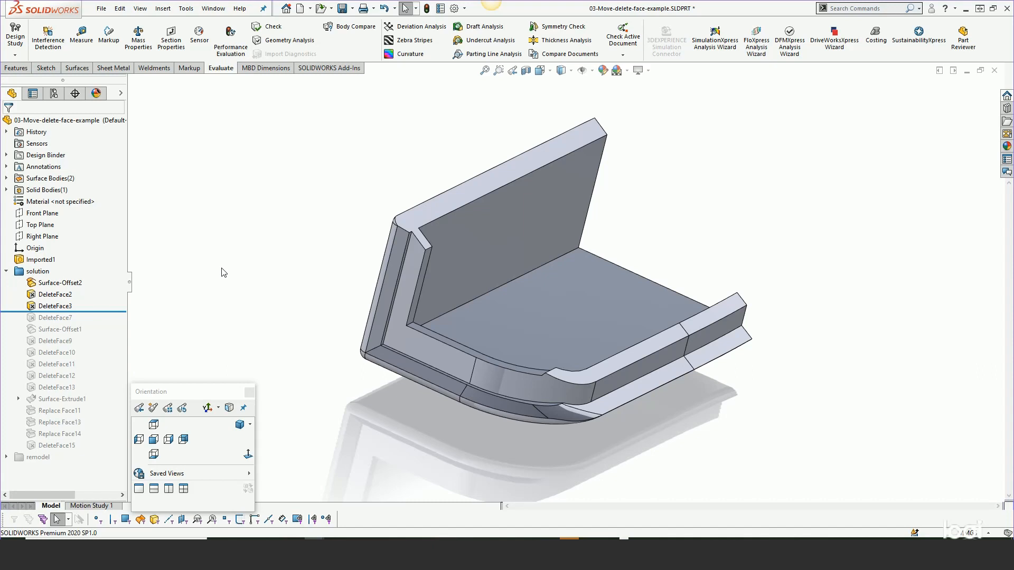
middle_drag(322, 263, 304, 259)
drag(86, 312, 82, 326)
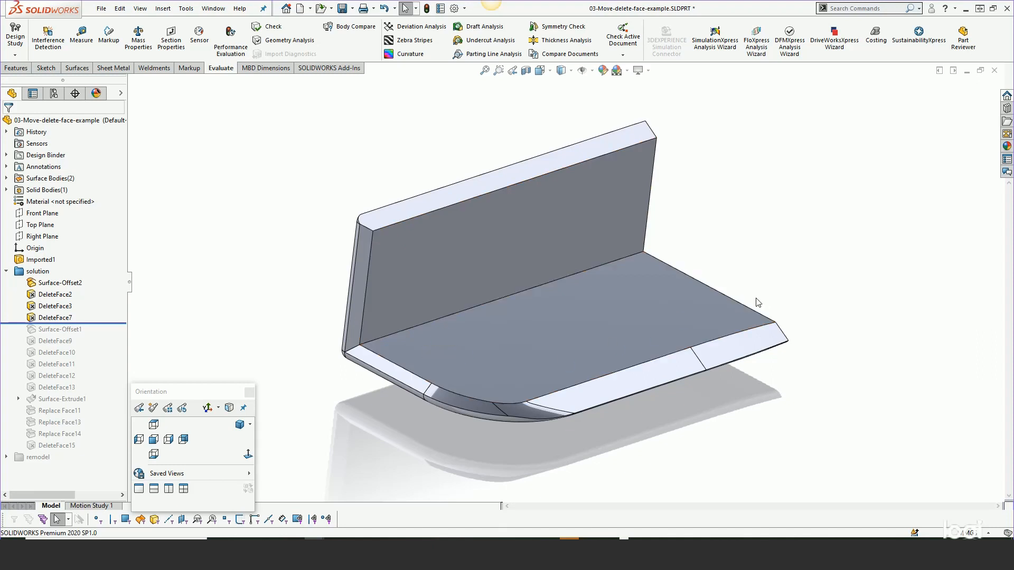
drag(97, 327, 91, 351)
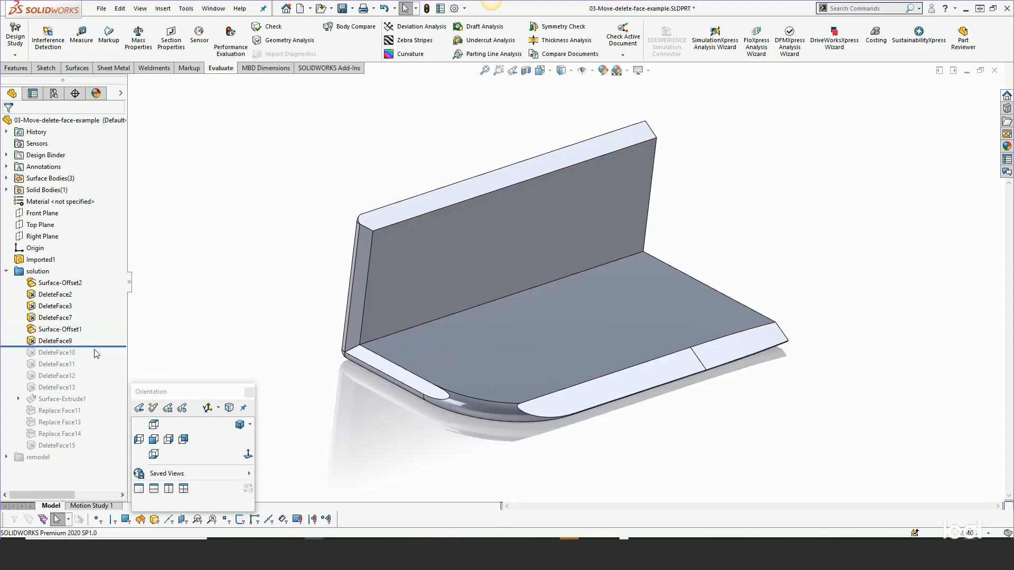
- Examine Surface-Offset1 and the faces and patch option in DeleteFace9's definition
click(62, 330)
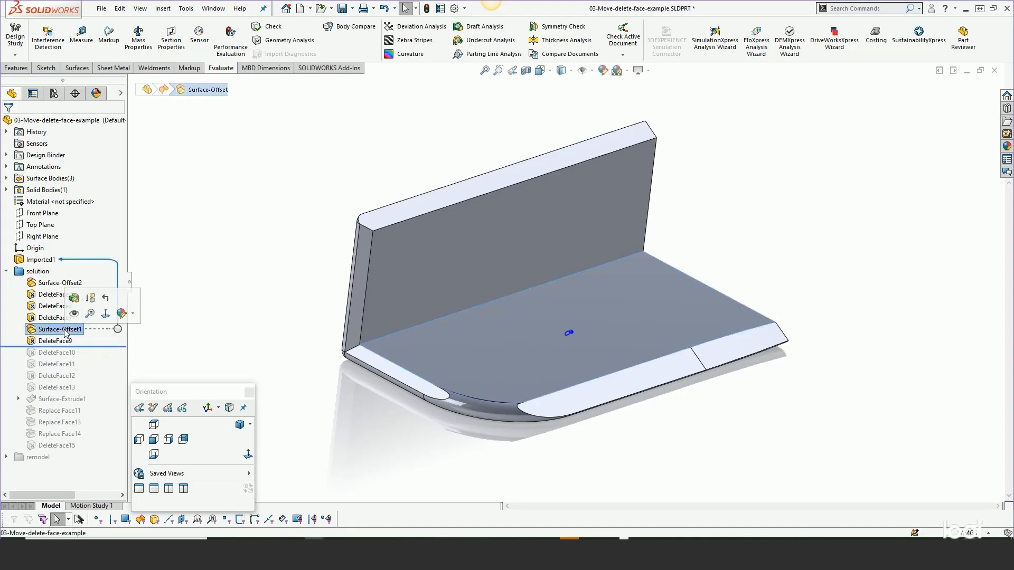
click(68, 342)
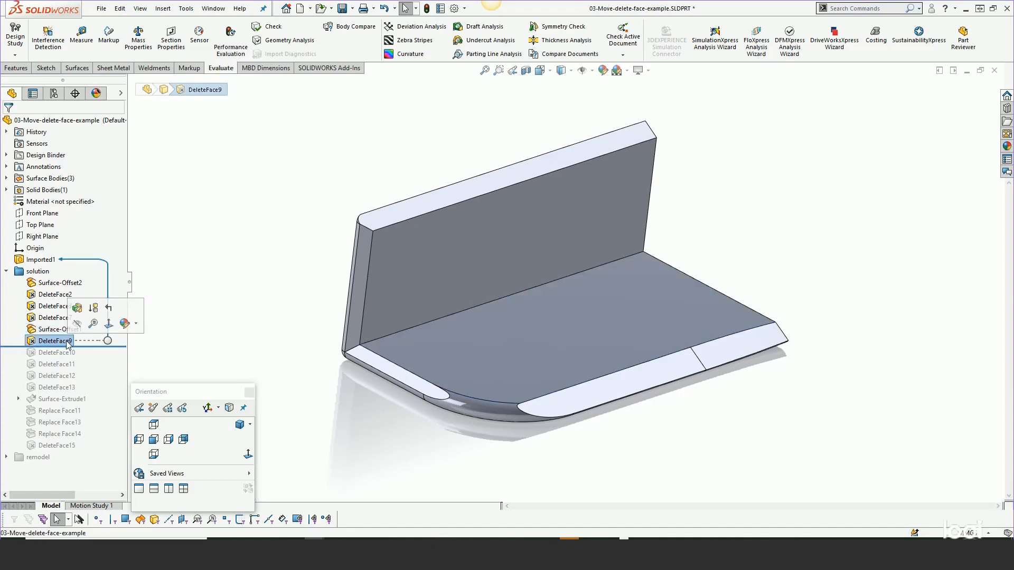
click(77, 308)
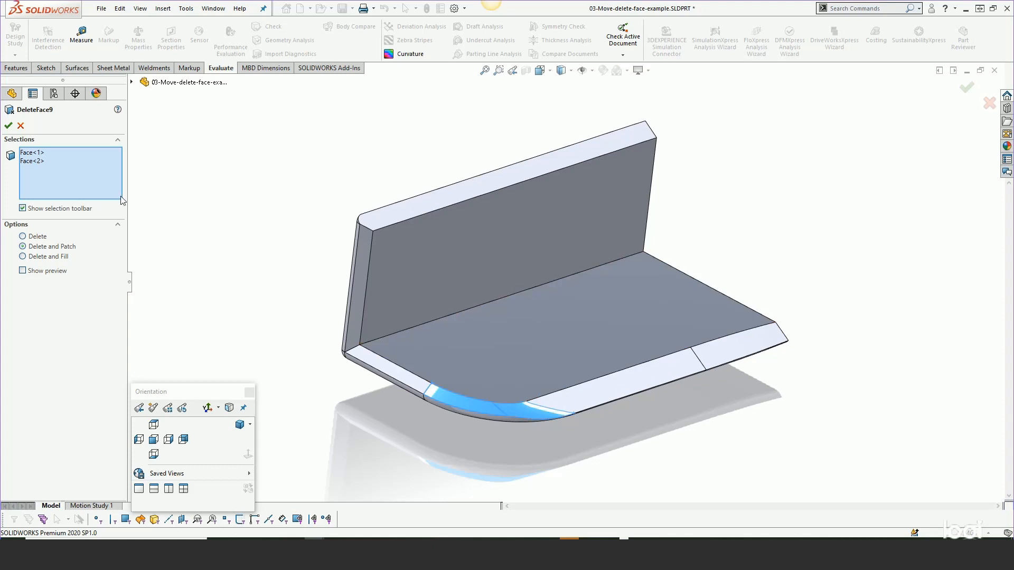
click(8, 125)
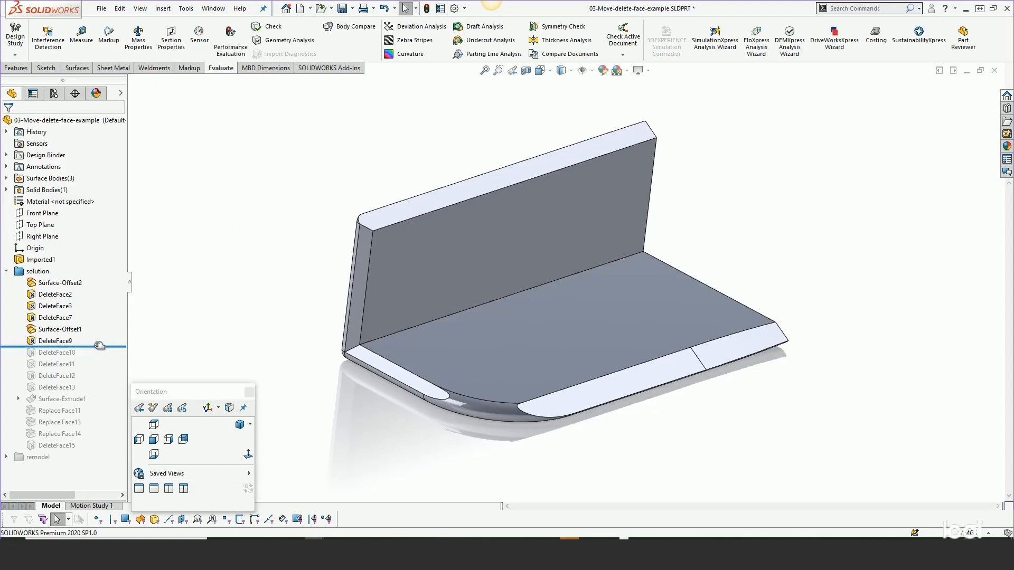
- Roll the model forward feature by feature from DeleteFace10 to just after DeleteFace13
drag(100, 347, 99, 359)
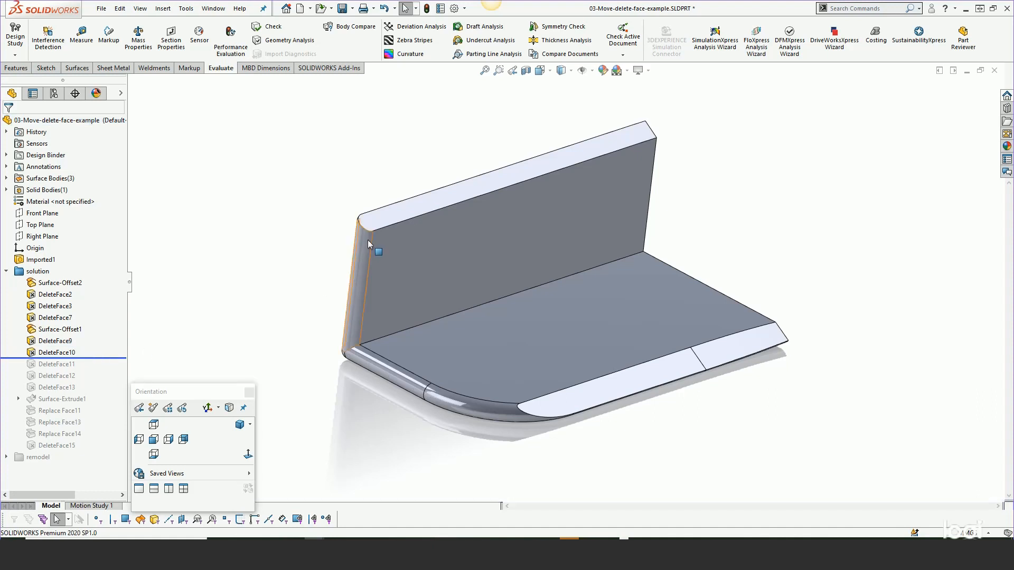
drag(97, 364, 96, 374)
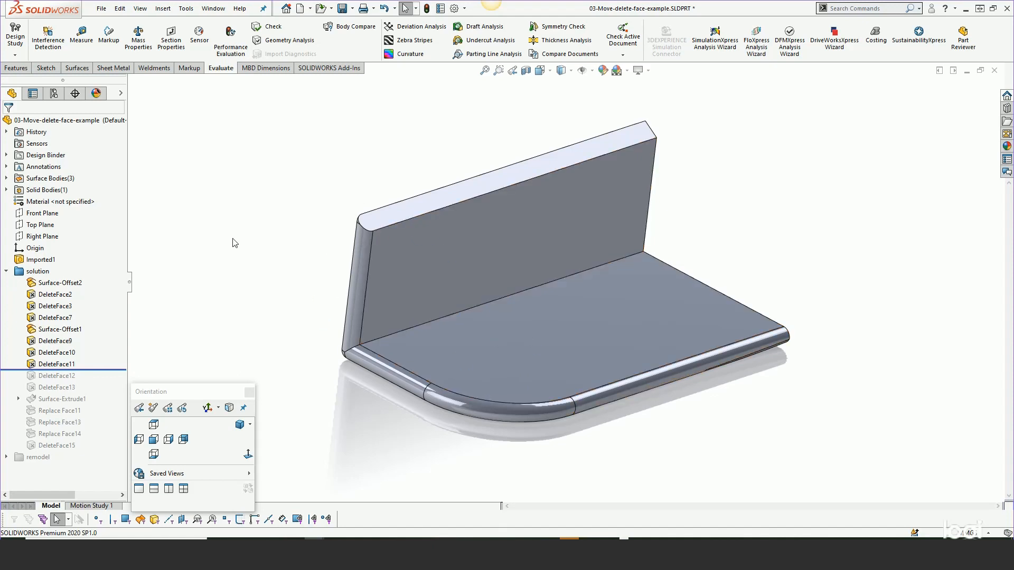
drag(93, 370, 84, 393)
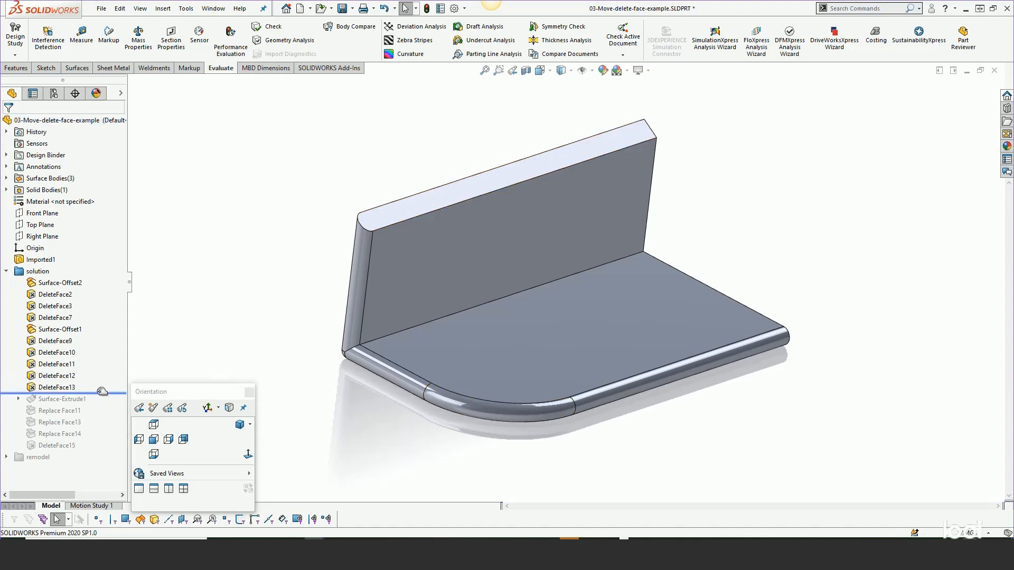
- Roll the model forward past Surface-Extrude1 and show its extruded surface bodies
drag(102, 393, 101, 401)
click(70, 400)
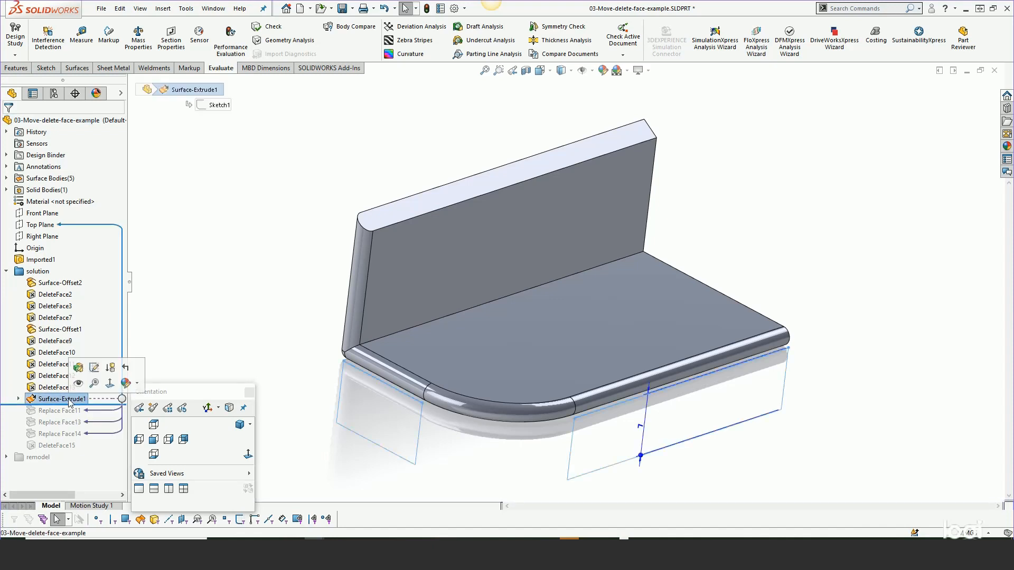
click(78, 384)
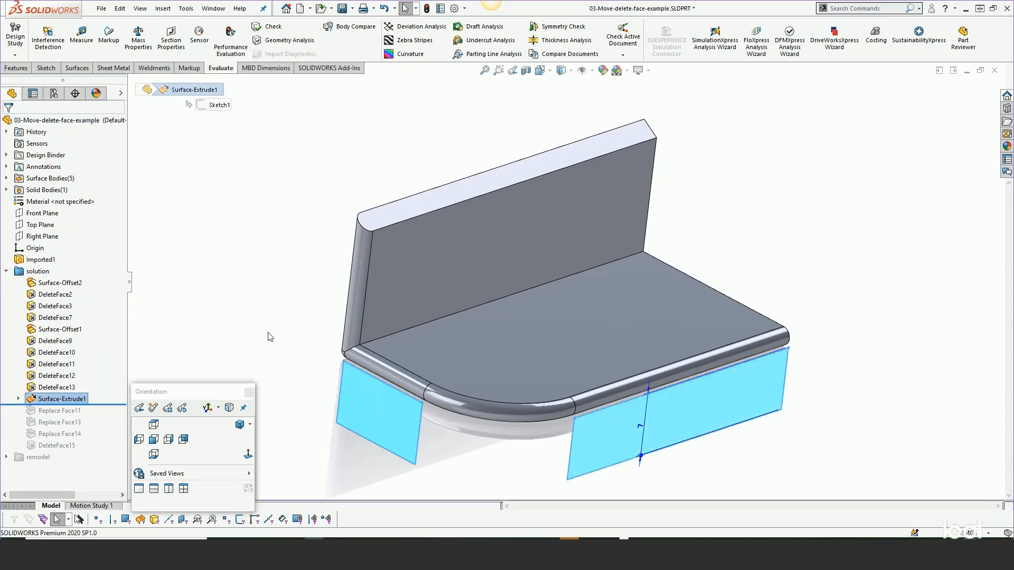
click(269, 338)
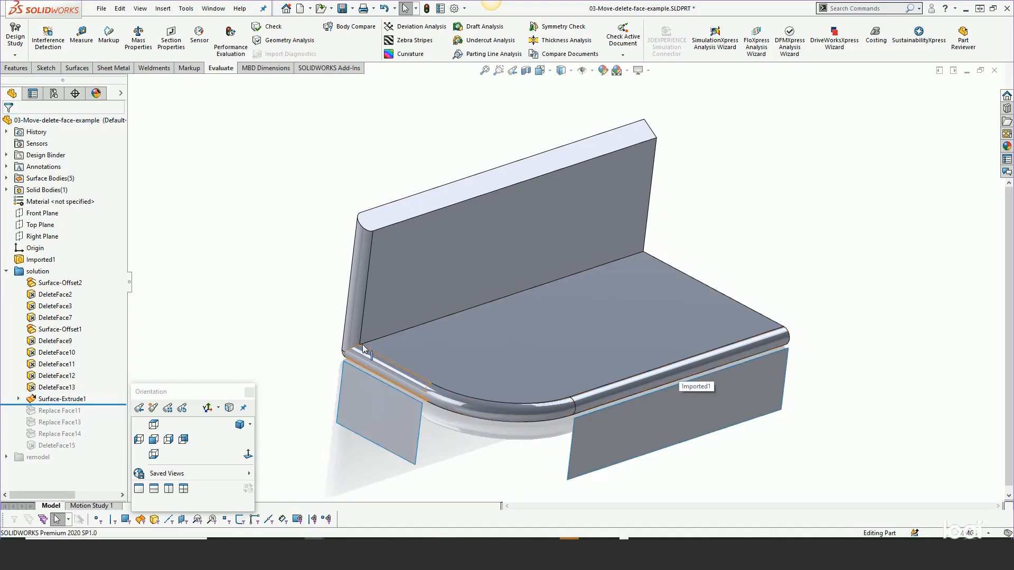
- Roll the model forward through the three Replace Face features and past DeleteFace15
drag(92, 405, 92, 416)
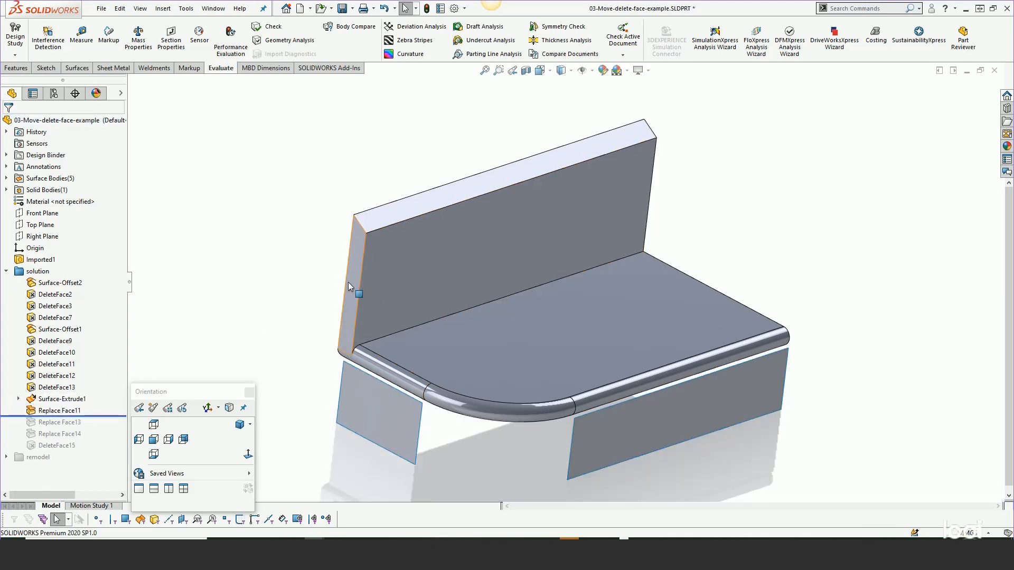
drag(93, 417, 89, 440)
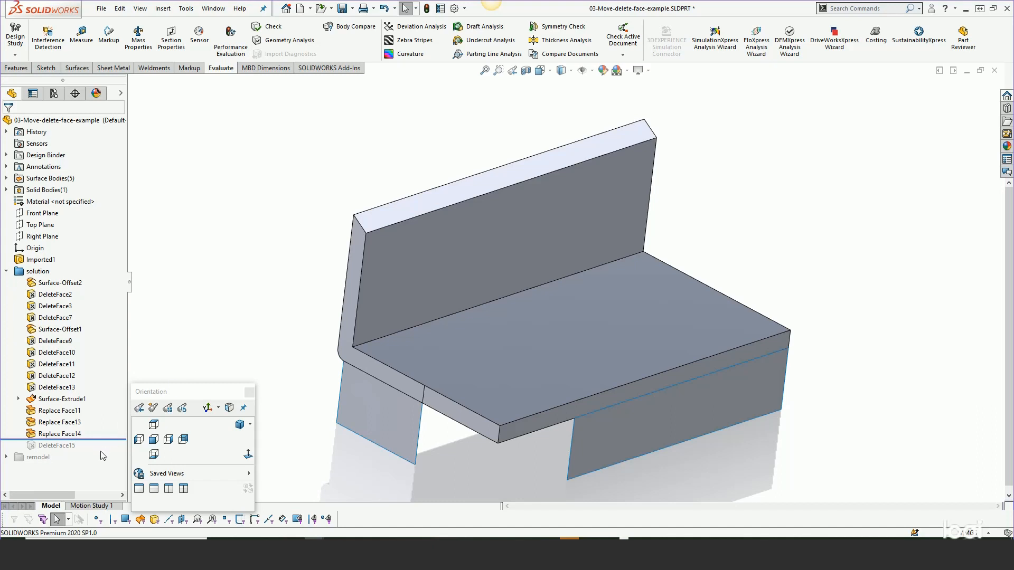
drag(100, 440, 99, 451)
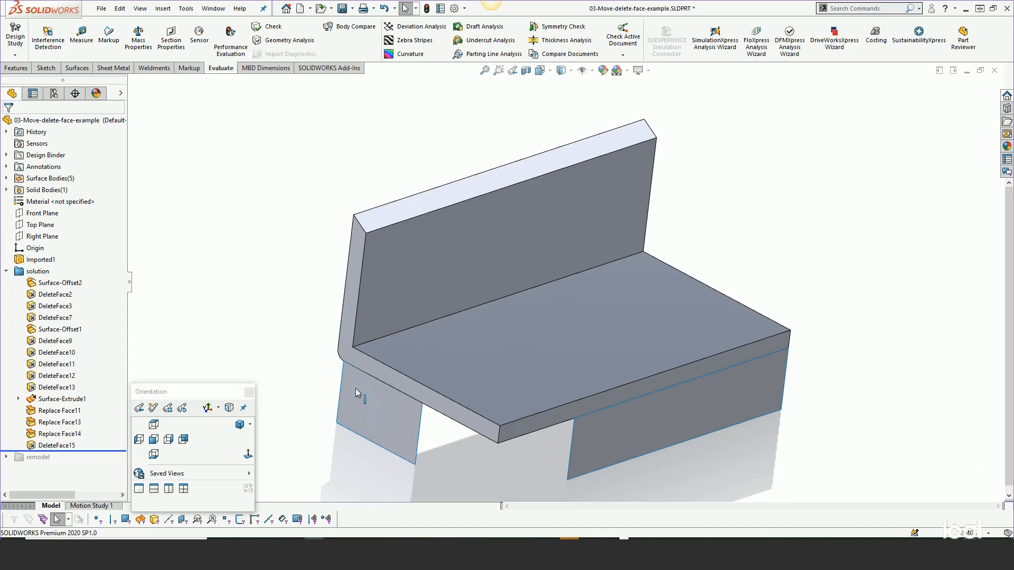
- Hide both extruded surface bodies of Surface-Extrude1 beneath the base plate
right_click(366, 403)
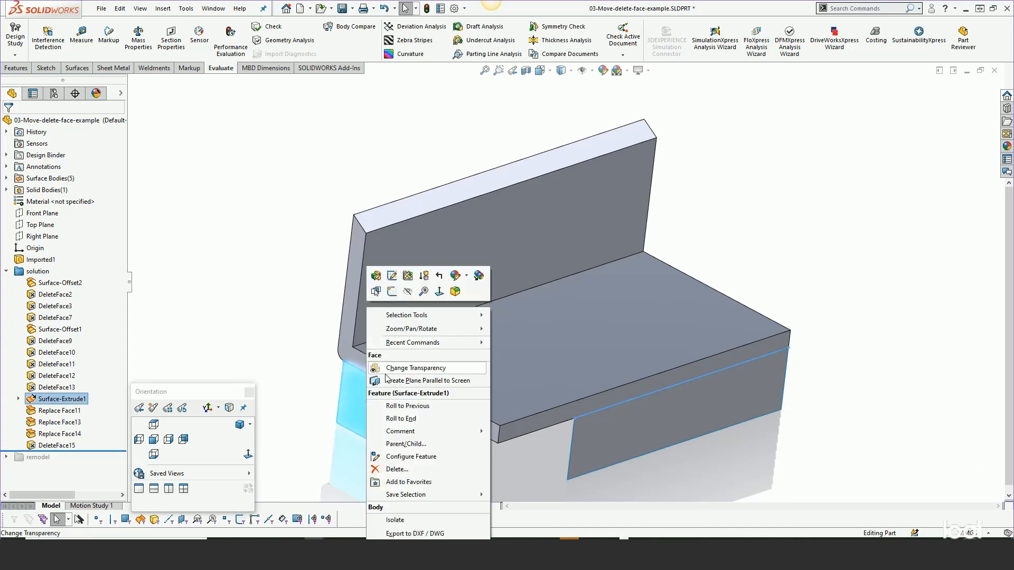
click(407, 291)
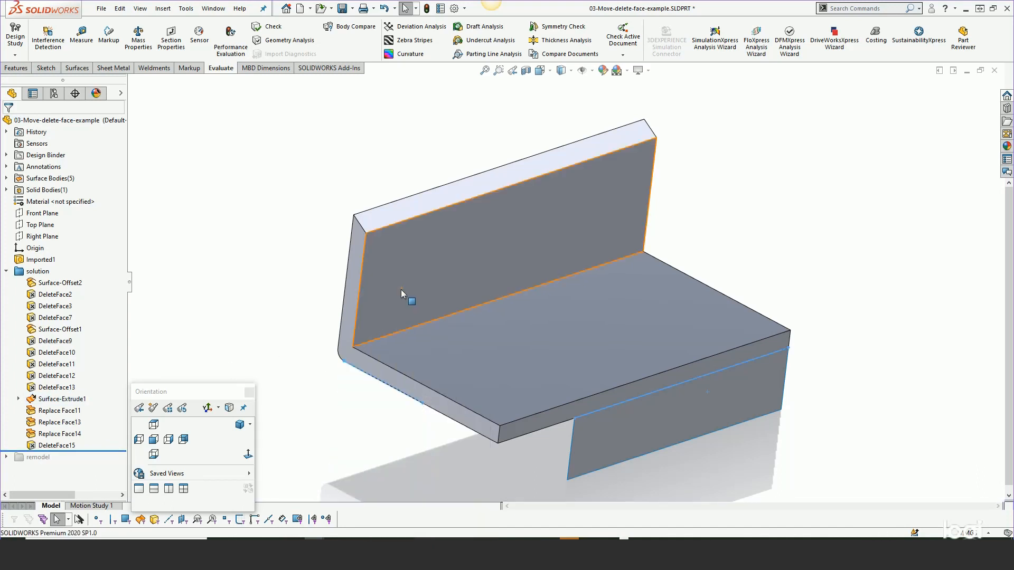
right_click(589, 438)
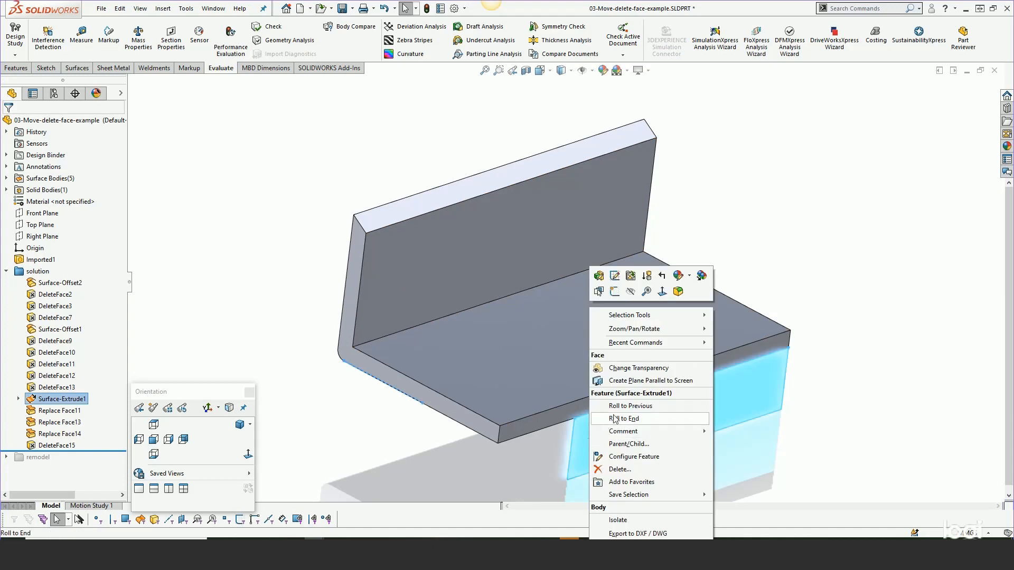
click(630, 291)
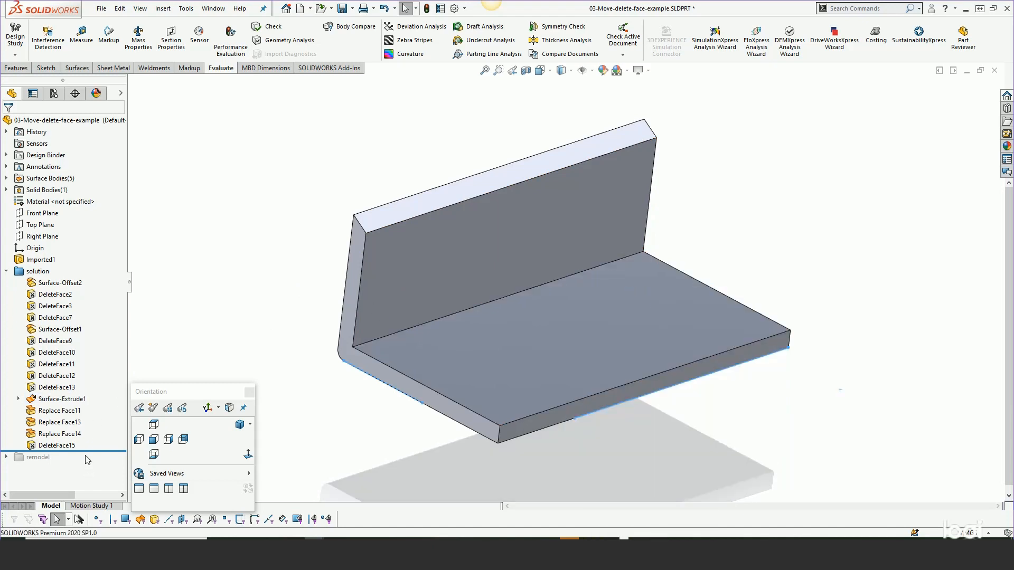
- Unsuppress the features in the remodel folder and expand the folder
right_click(33, 457)
click(42, 399)
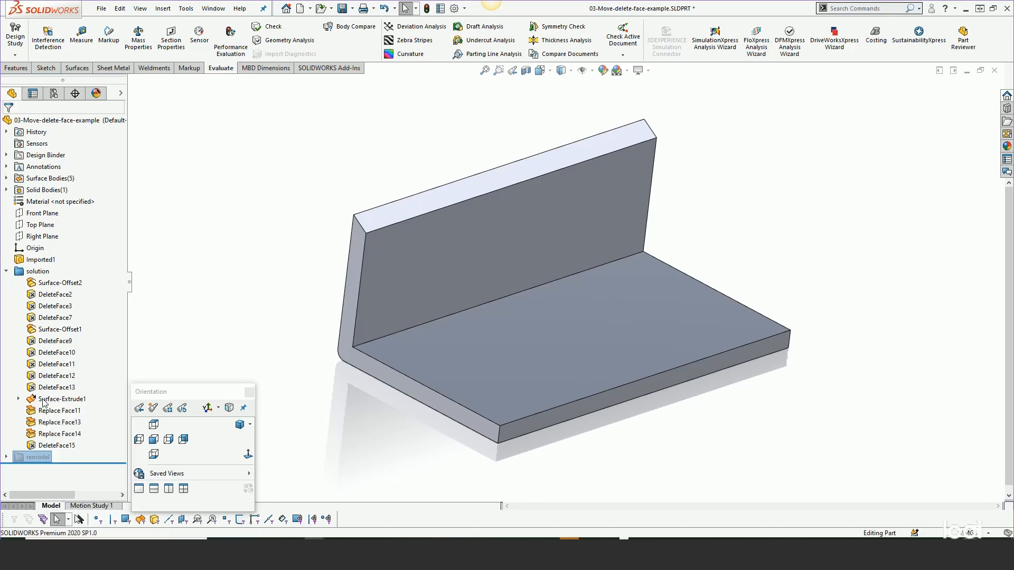
click(7, 458)
- Review the faces and 0.000 mm offset distance in the Surface-Offset2 definition, and close it without changes
mouse_move(40, 450)
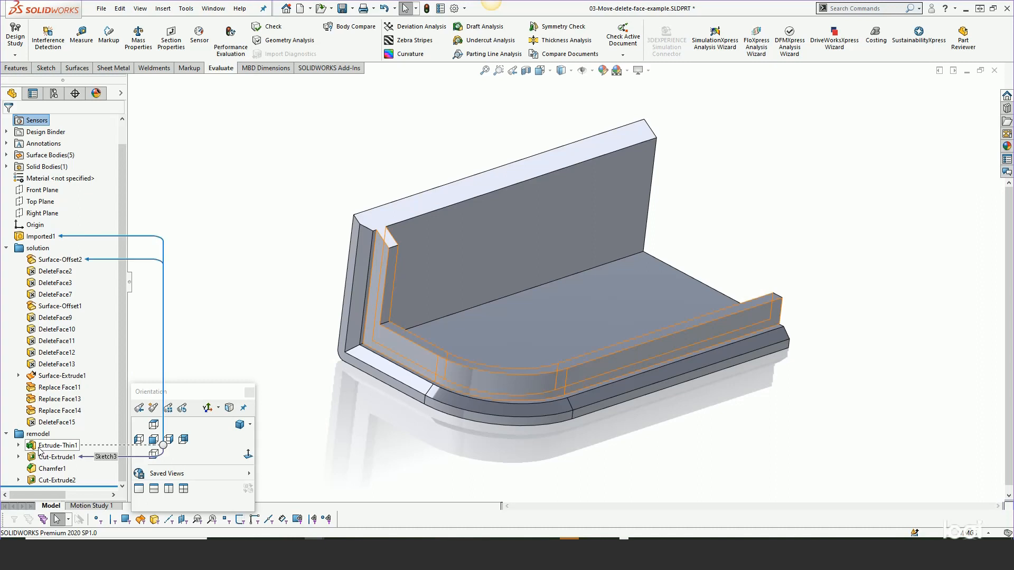
click(50, 260)
click(58, 227)
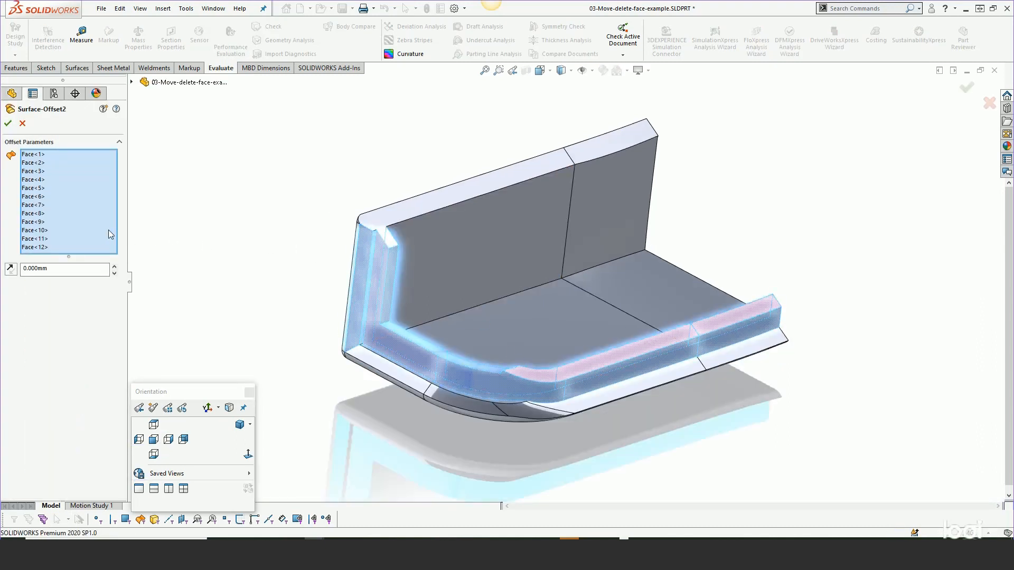
click(8, 125)
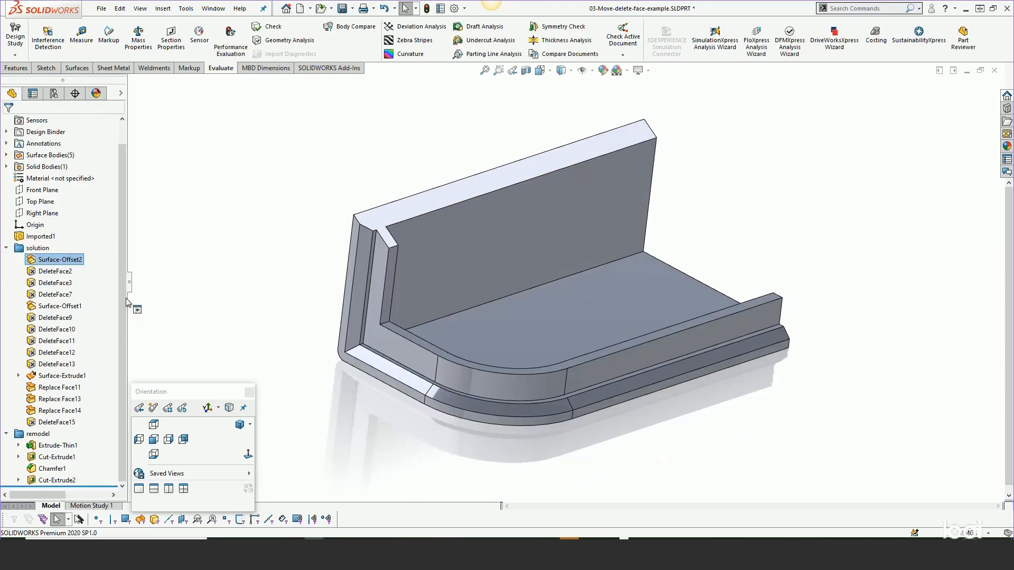
mouse_move(87, 485)
mouse_down()
mouse_move(87, 450)
mouse_move(87, 484)
mouse_up()
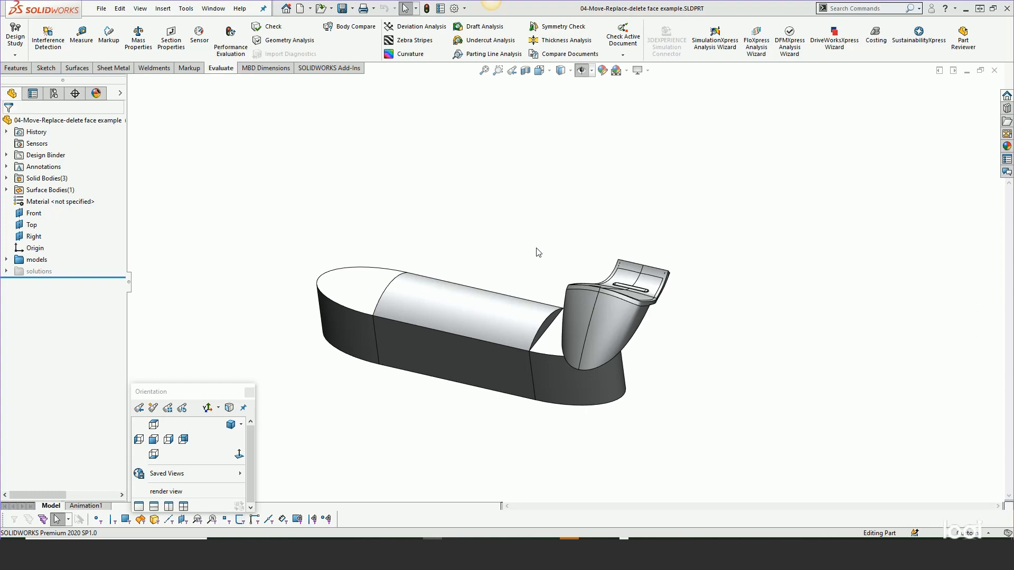
- Examine the flat end face and the stepped transition to the arched top on the elongated rounded body
middle_drag(475, 318, 585, 302)
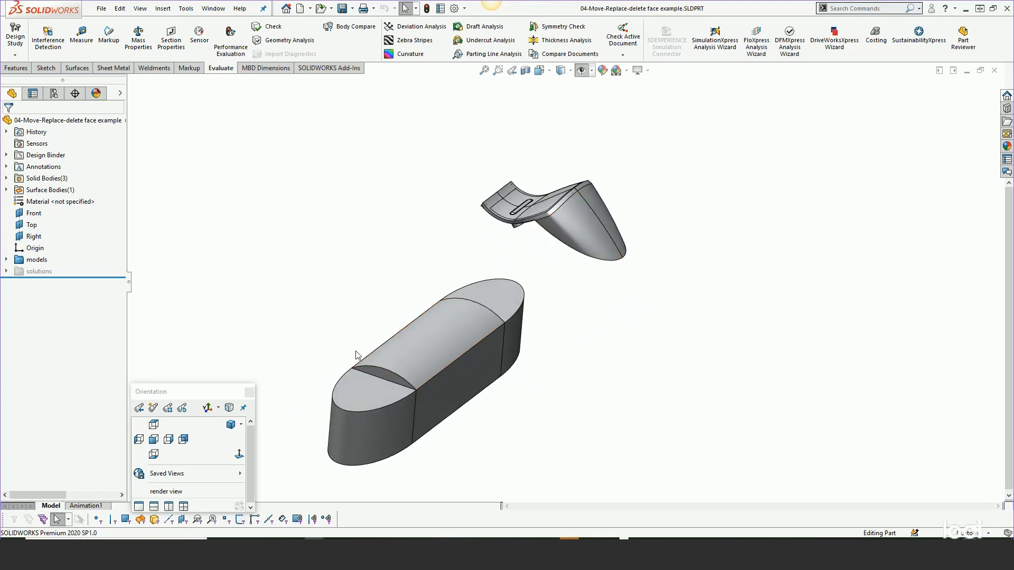
scroll(383, 369, down, 3)
middle_click(491, 350)
middle_drag(490, 350, 462, 378)
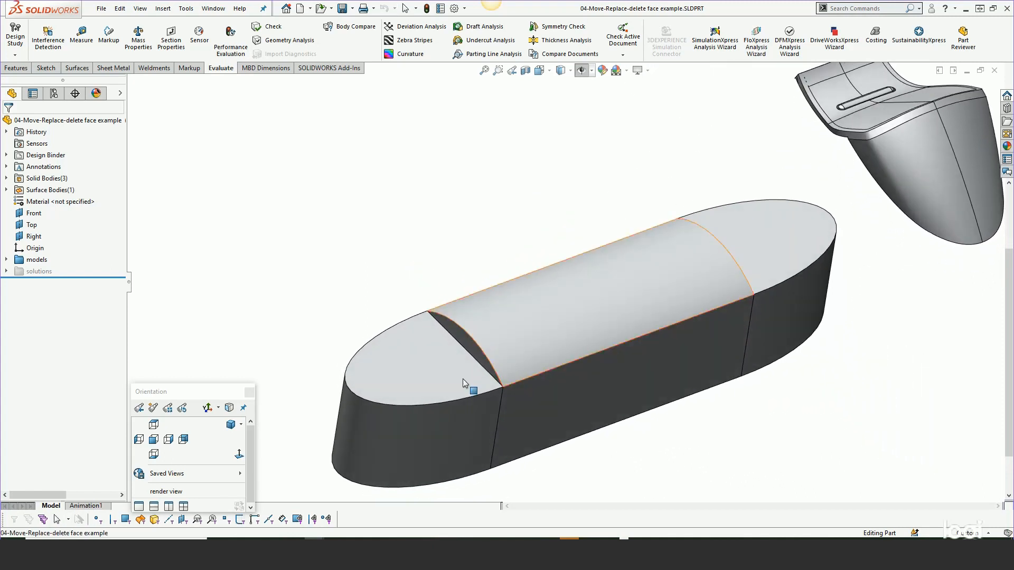
scroll(465, 374, down, 3)
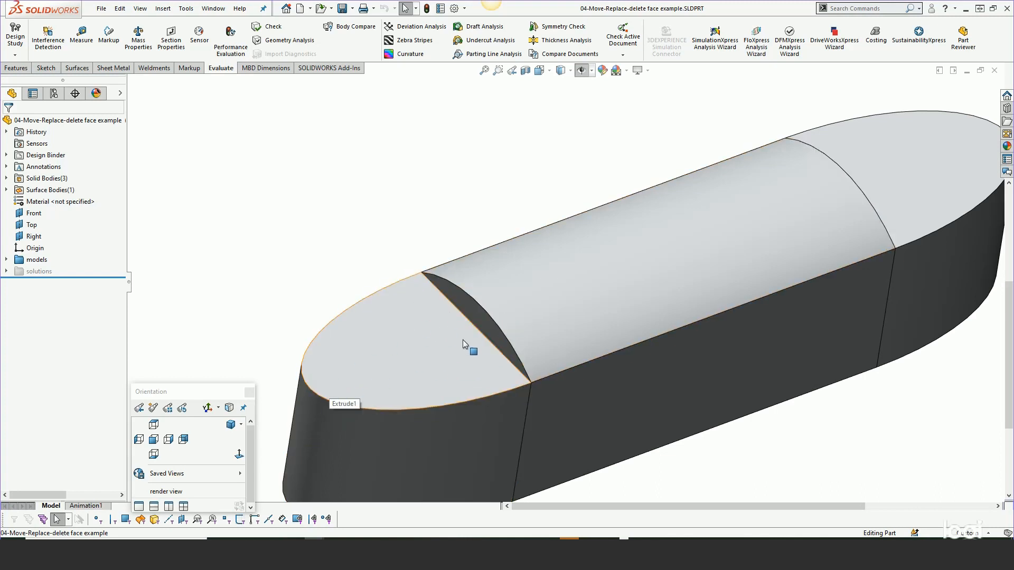
scroll(398, 369, up, 2)
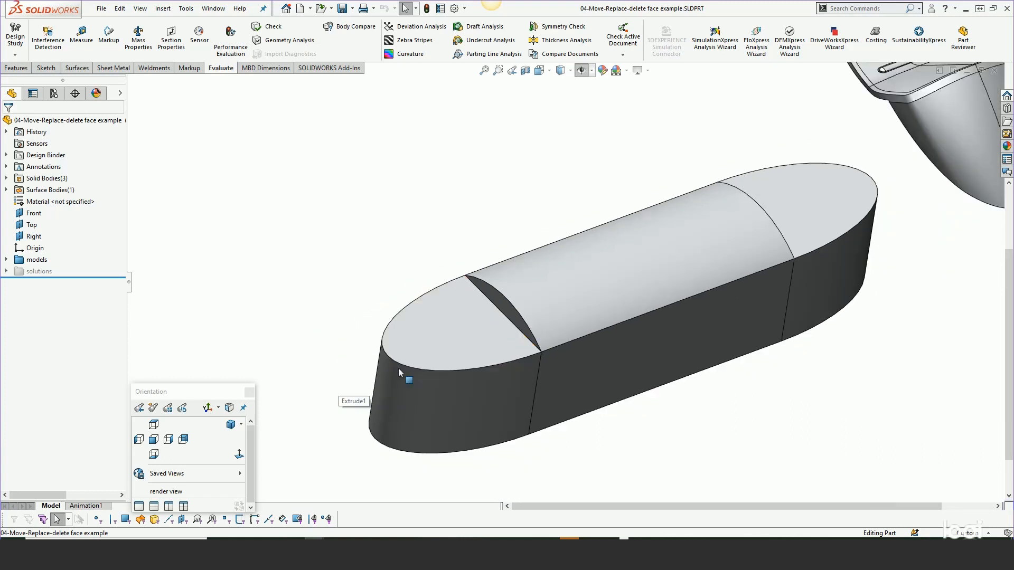
middle_drag(478, 328, 477, 289)
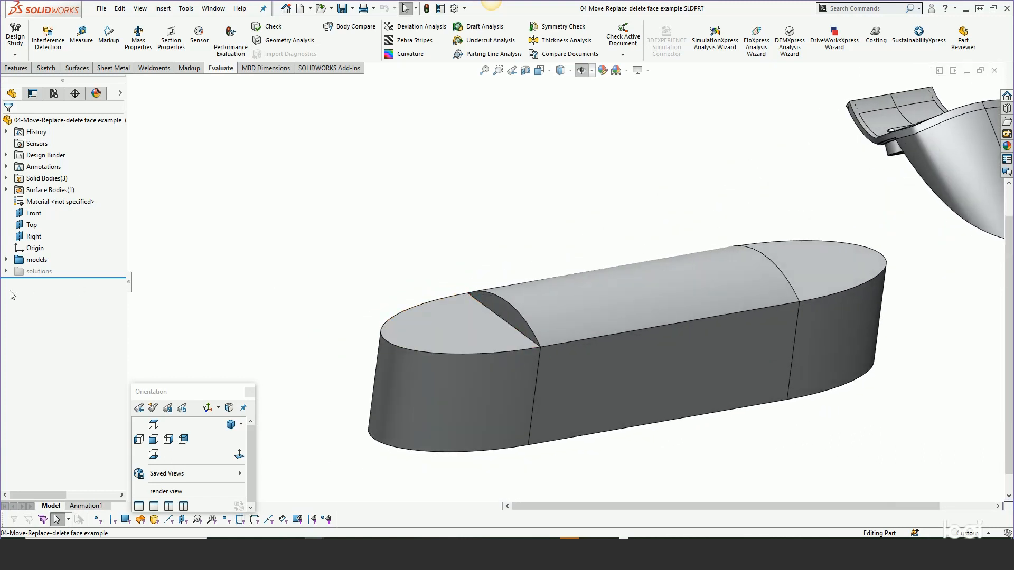
- Roll the model back to just after Boundary-Surface1 in the solutions folder, and unsuppress and show that surface
click(6, 271)
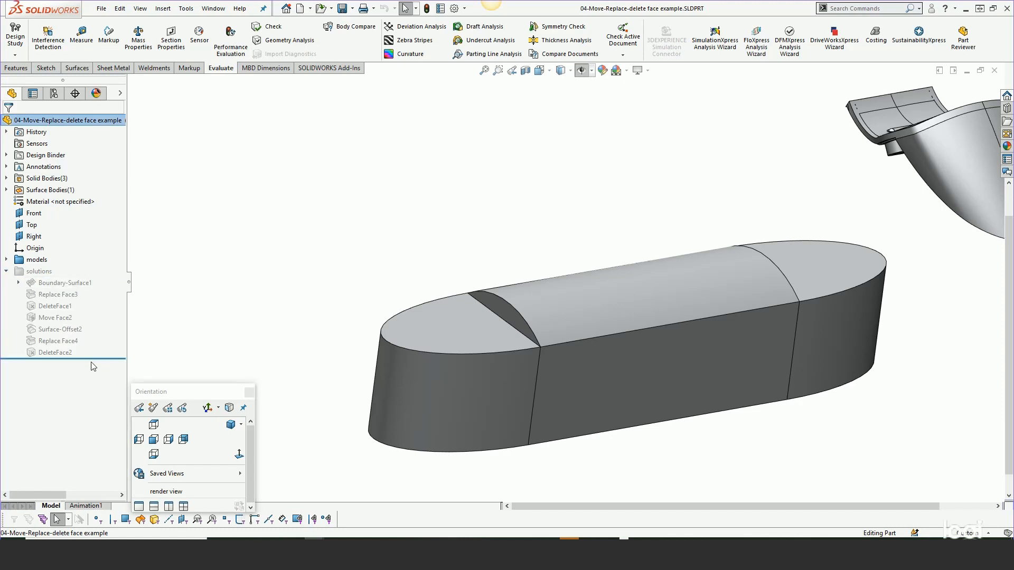
drag(97, 359, 91, 287)
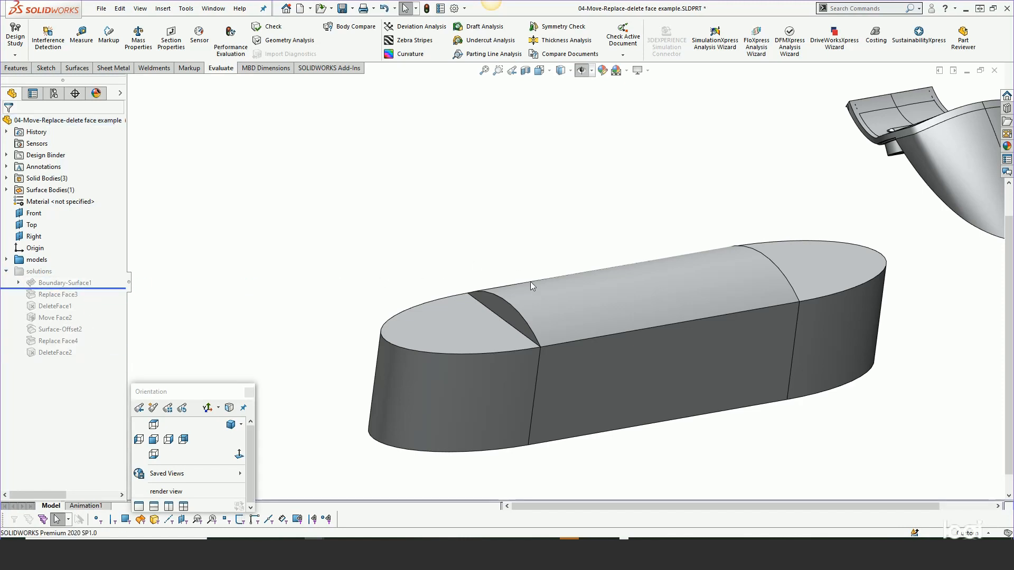
click(48, 284)
click(72, 254)
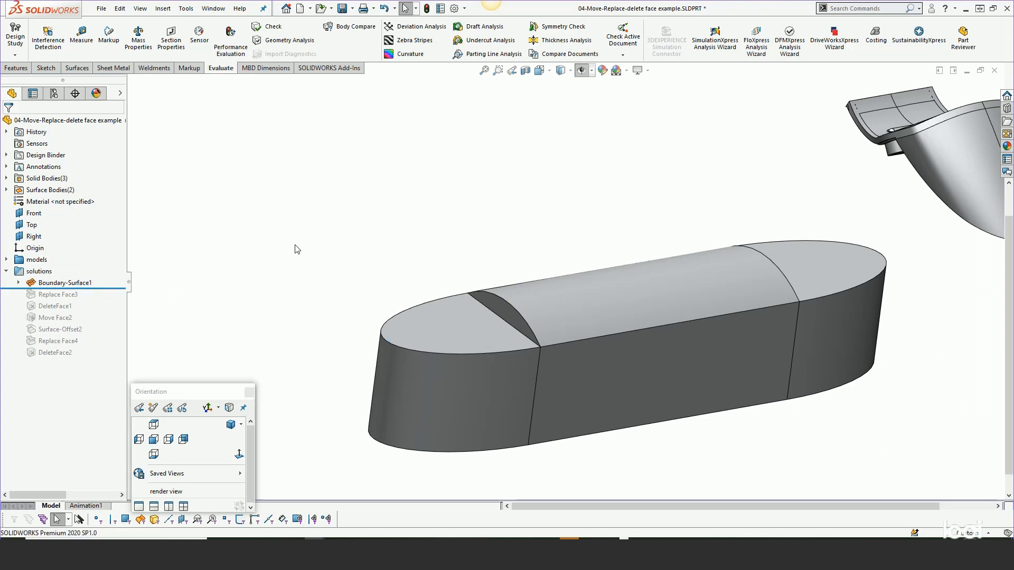
click(57, 282)
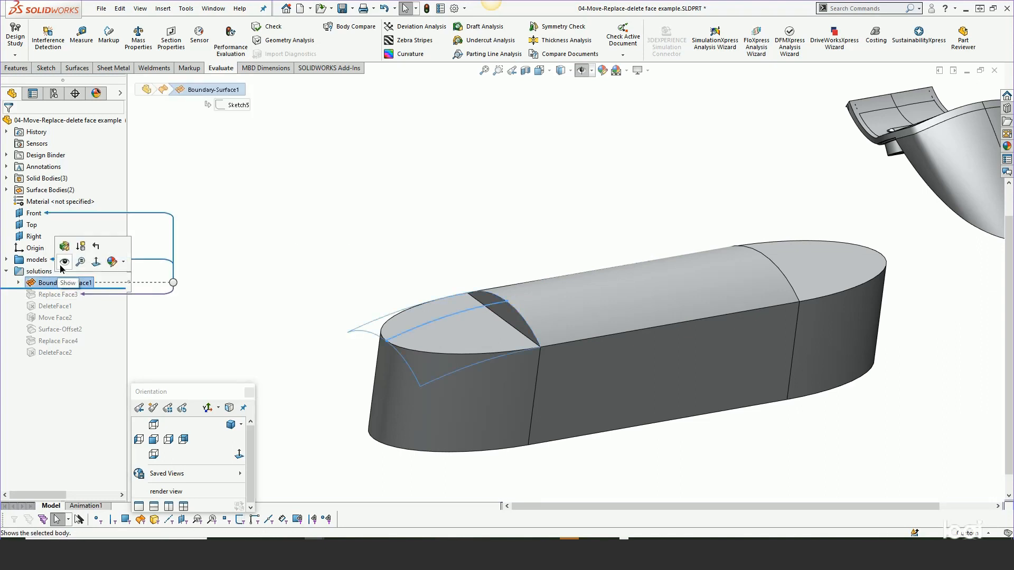
click(60, 266)
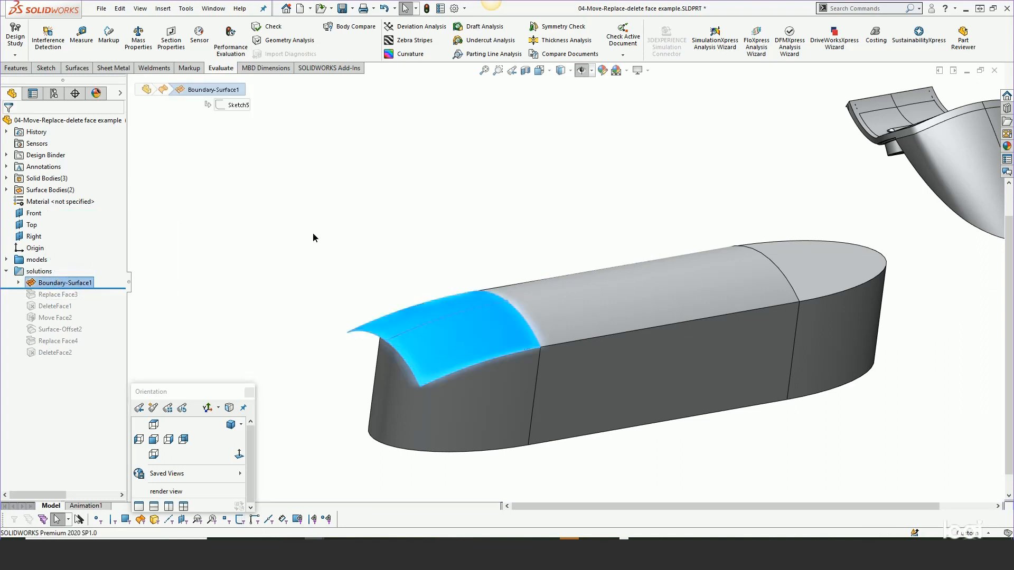
- Review the Direction 1 sketch and Direction 2 edge that define Boundary-Surface1, and close the definition unchanged
click(19, 282)
right_click(49, 284)
click(58, 249)
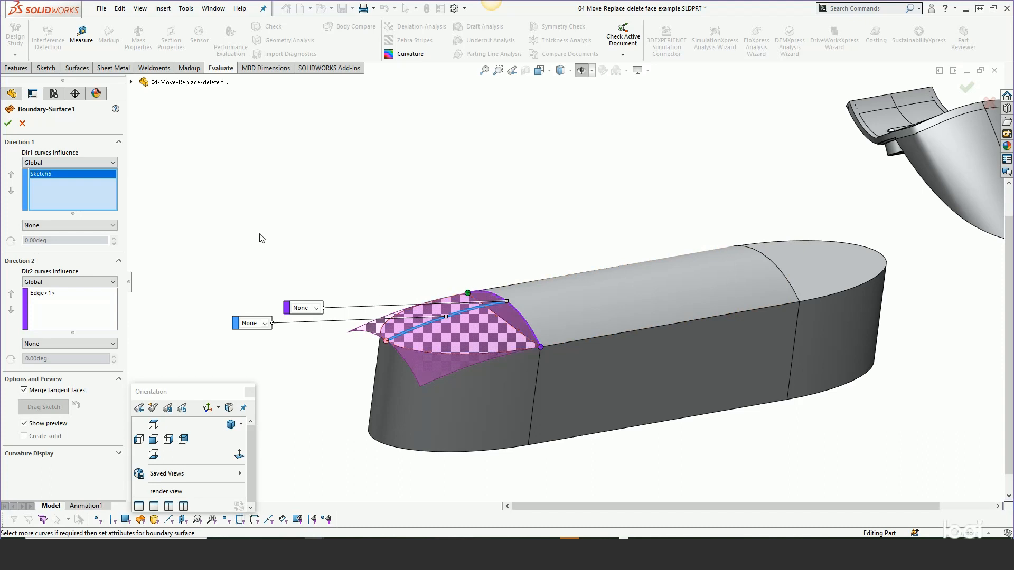
click(7, 124)
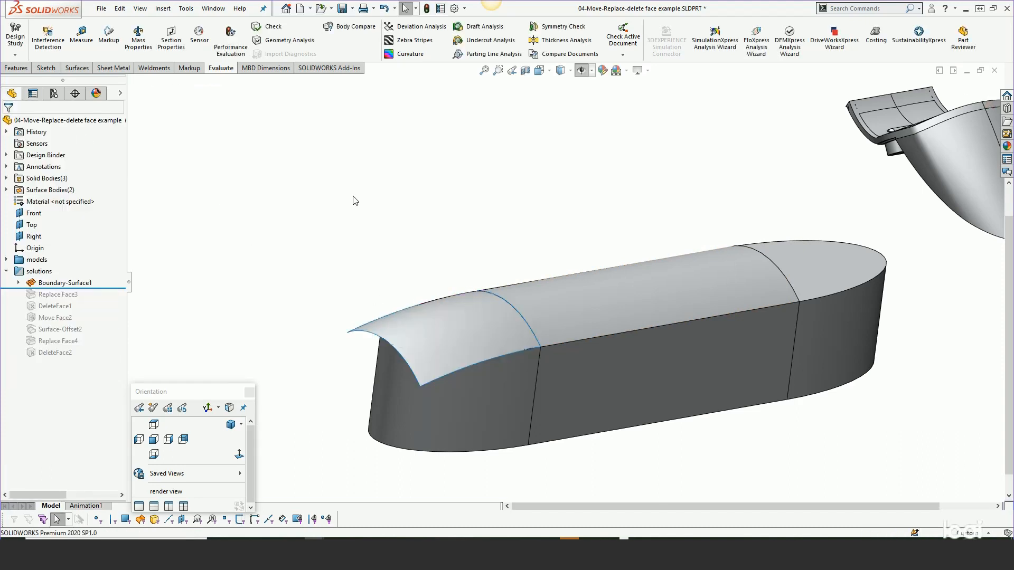
- Hide the boundary surface body over the flat end, and roll forward past Replace Face3 and unsuppress it
drag(109, 289, 109, 300)
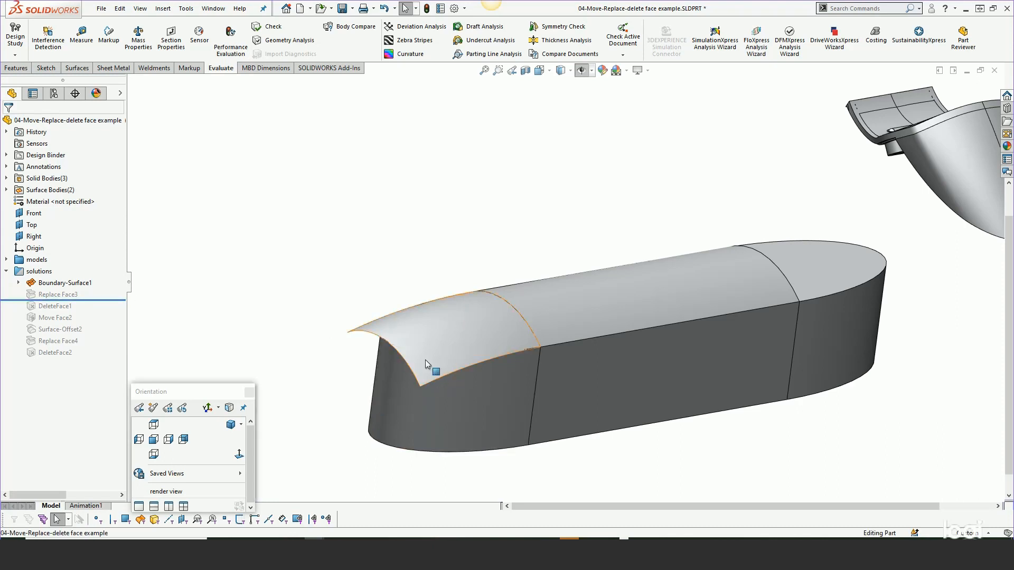
click(444, 338)
click(471, 329)
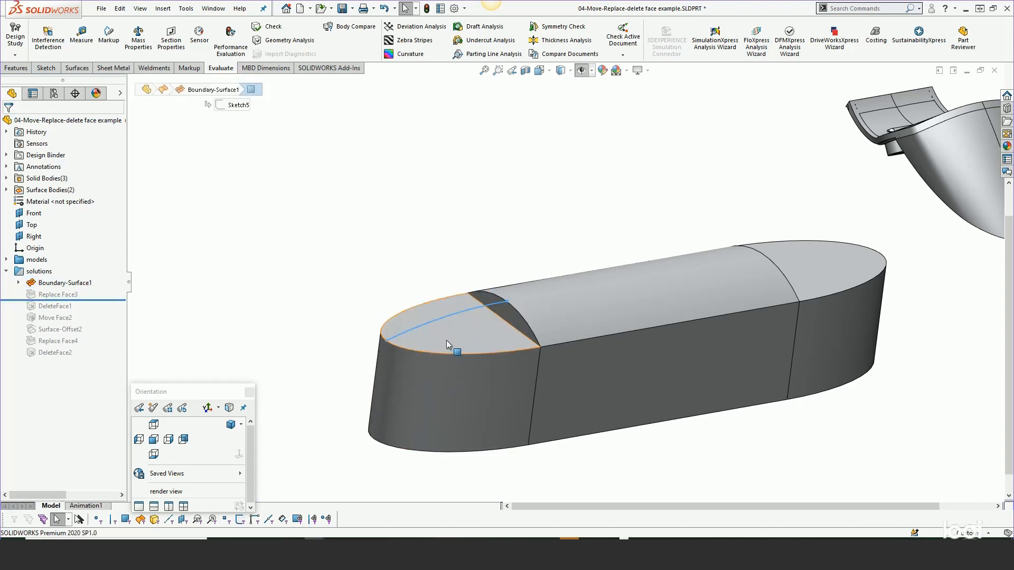
click(59, 294)
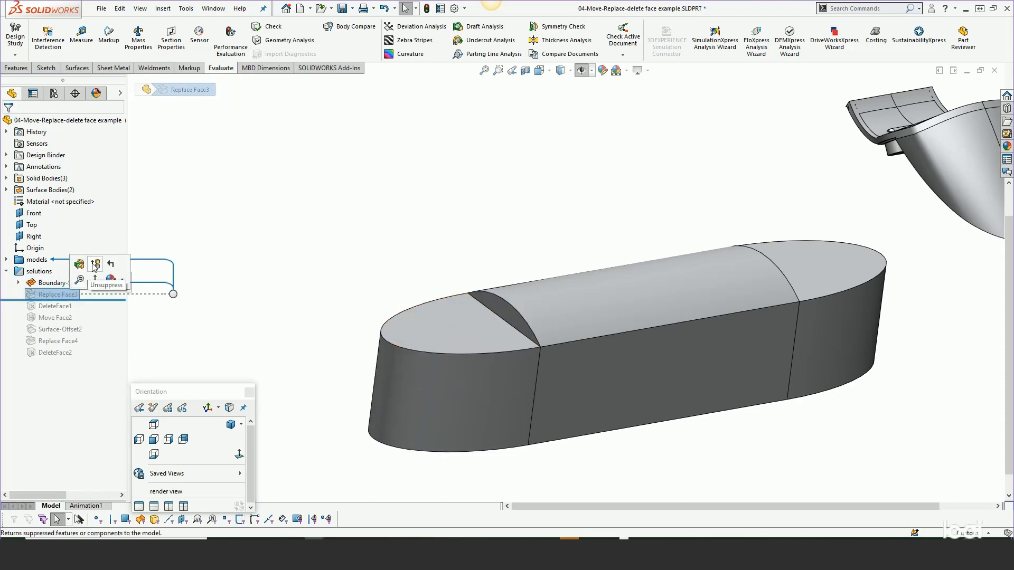
click(95, 269)
- Review the target face and replacement surface in the Replace Face3 definition, and inspect the rounded end of the body
click(66, 284)
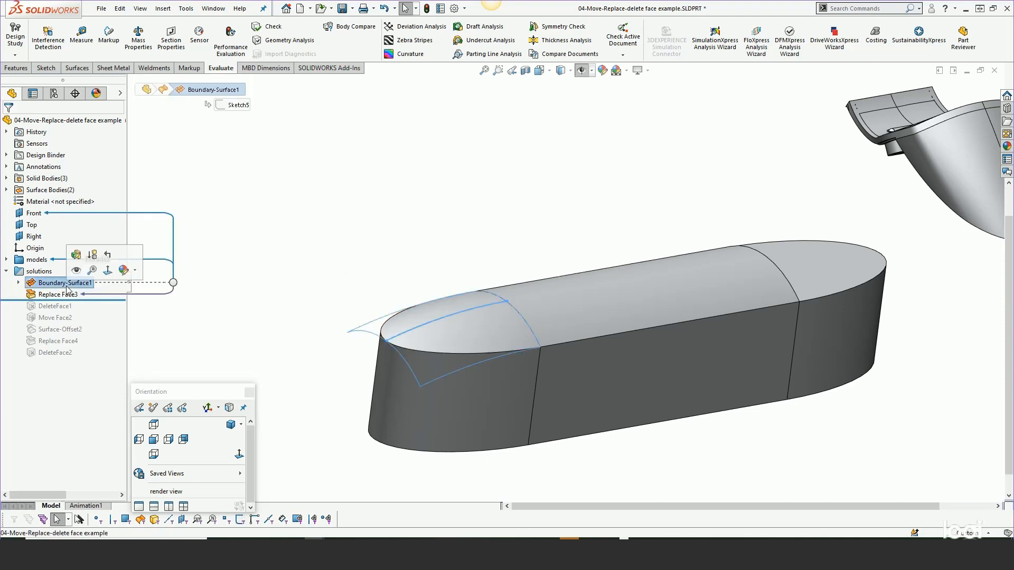
click(59, 296)
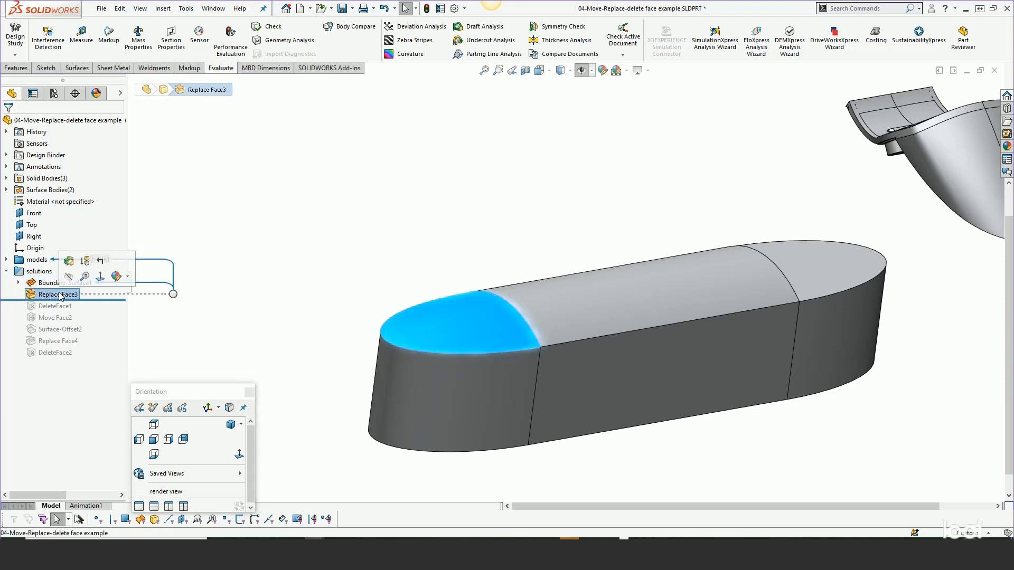
right_click(58, 295)
click(79, 316)
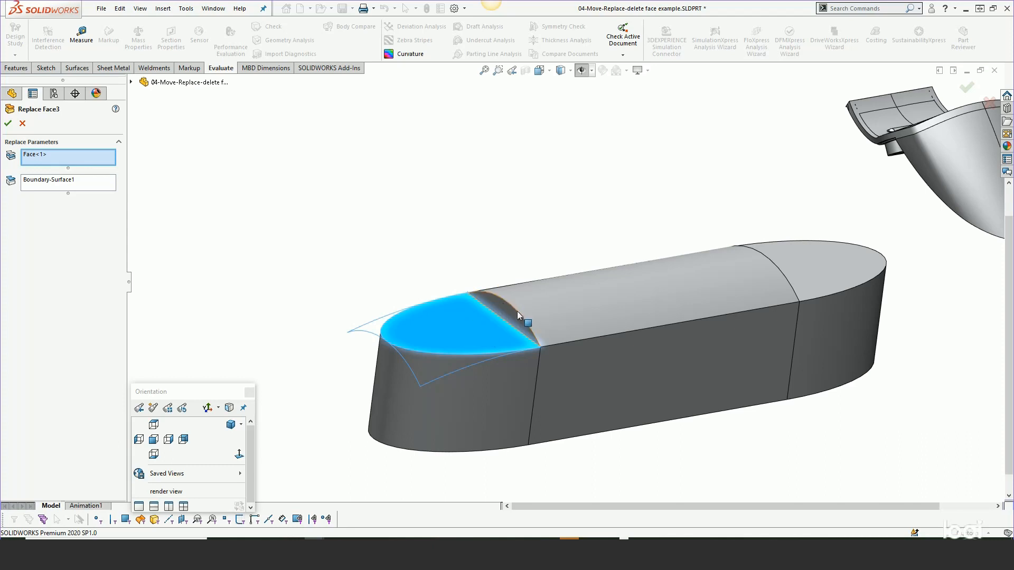
click(8, 123)
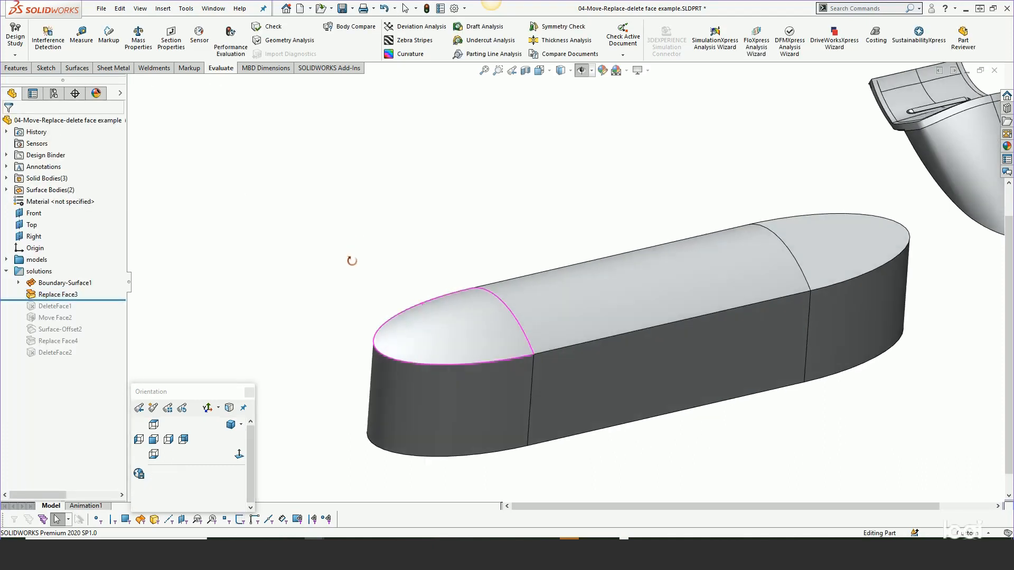
middle_drag(351, 300, 353, 262)
scroll(353, 261, up, 3)
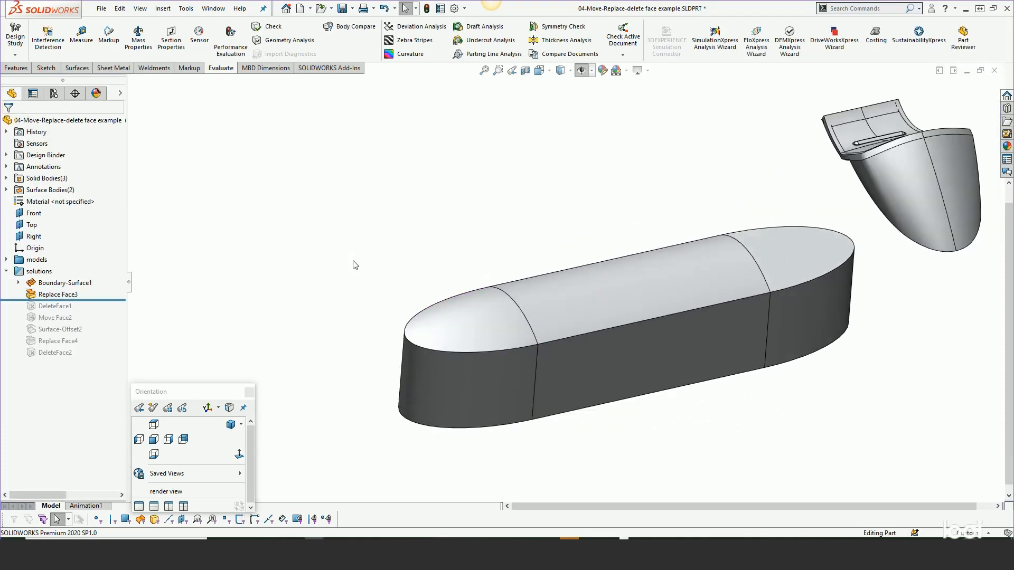
- Examine the underside of the curved handle-like body, up close at the outer end of its stepped rim
middle_drag(702, 243, 792, 132)
scroll(764, 185, down, 3)
scroll(615, 153, down, 5)
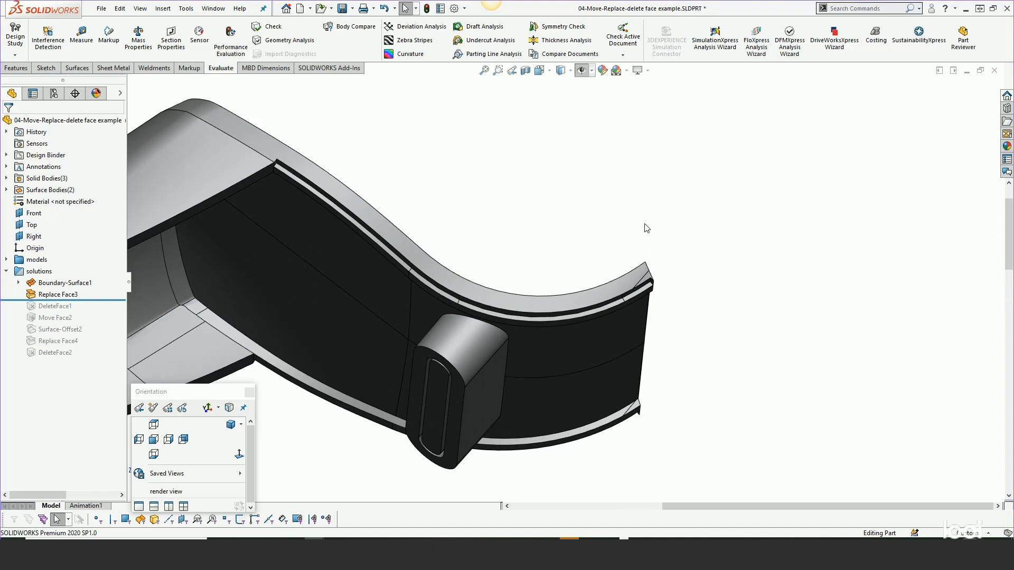
scroll(647, 243, down, 2)
scroll(648, 262, up, 4)
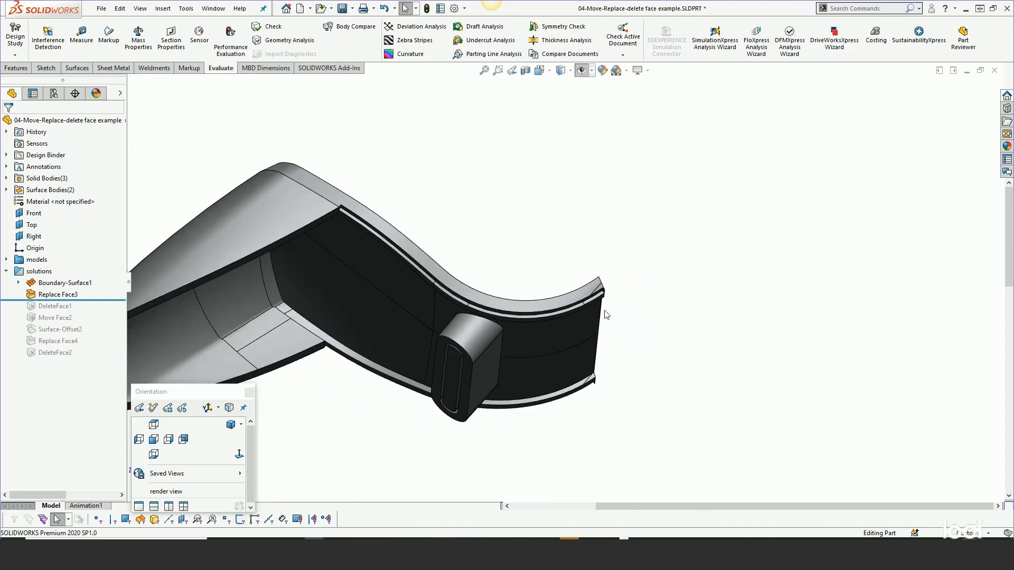
scroll(564, 317, down, 3)
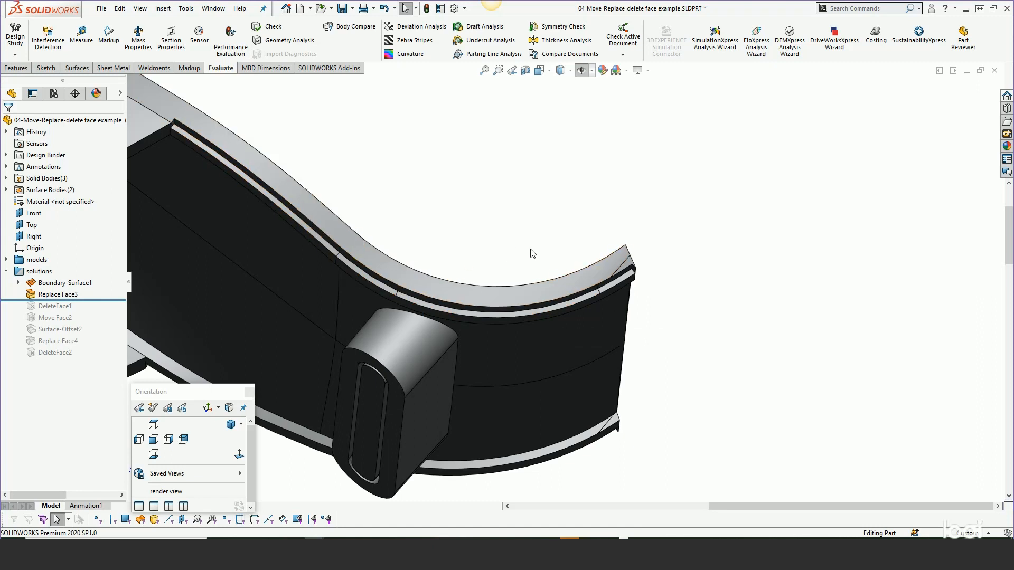
scroll(633, 273, down, 5)
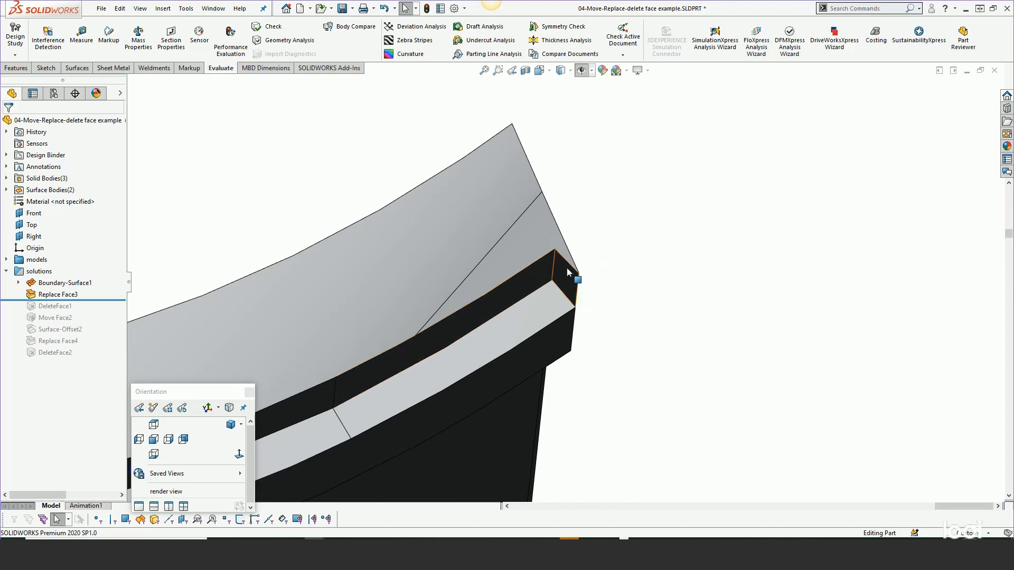
- Try Delete Face with the Delete and Patch option on the small end face of the stepped rim
click(575, 288)
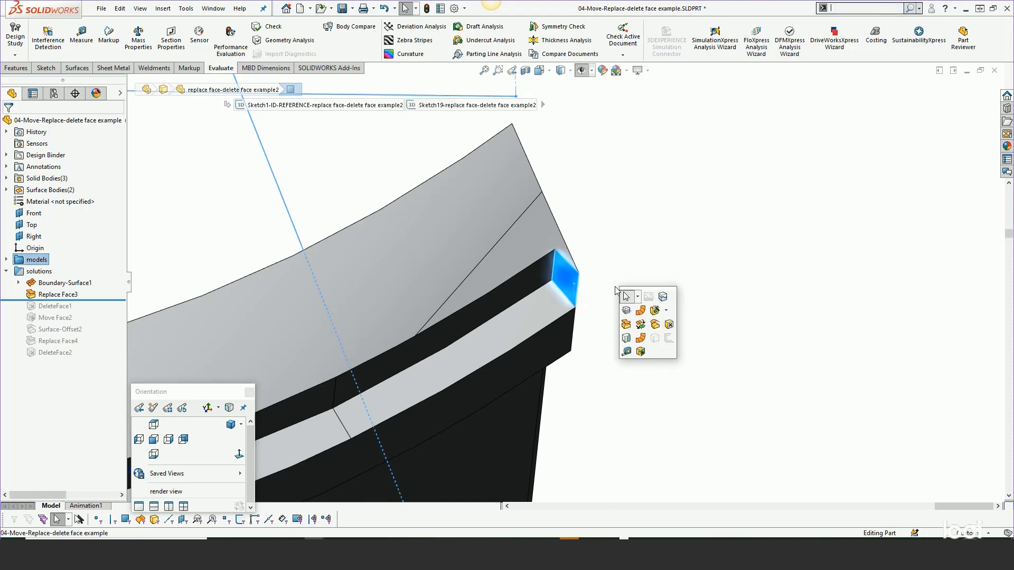
click(668, 326)
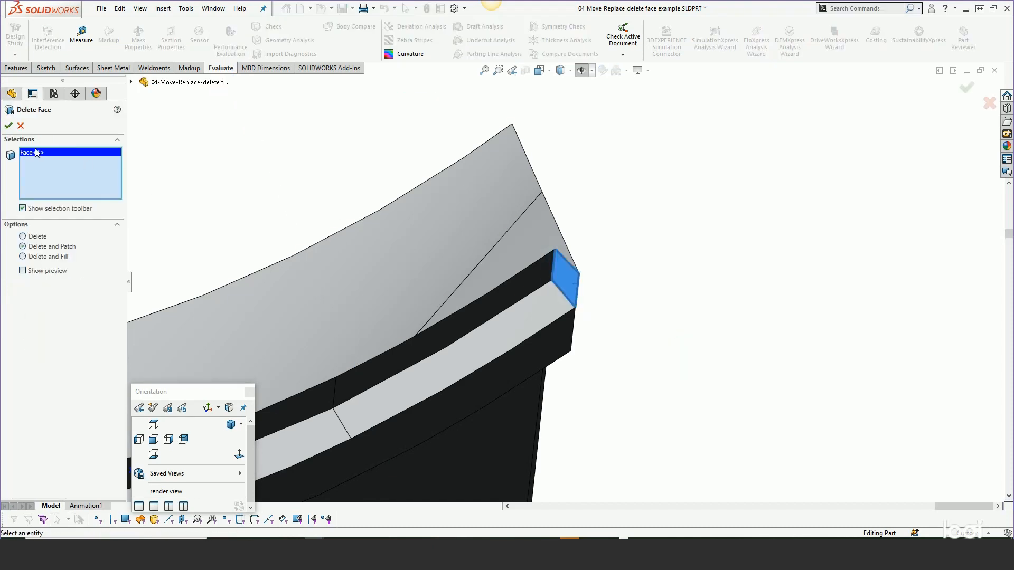
click(8, 125)
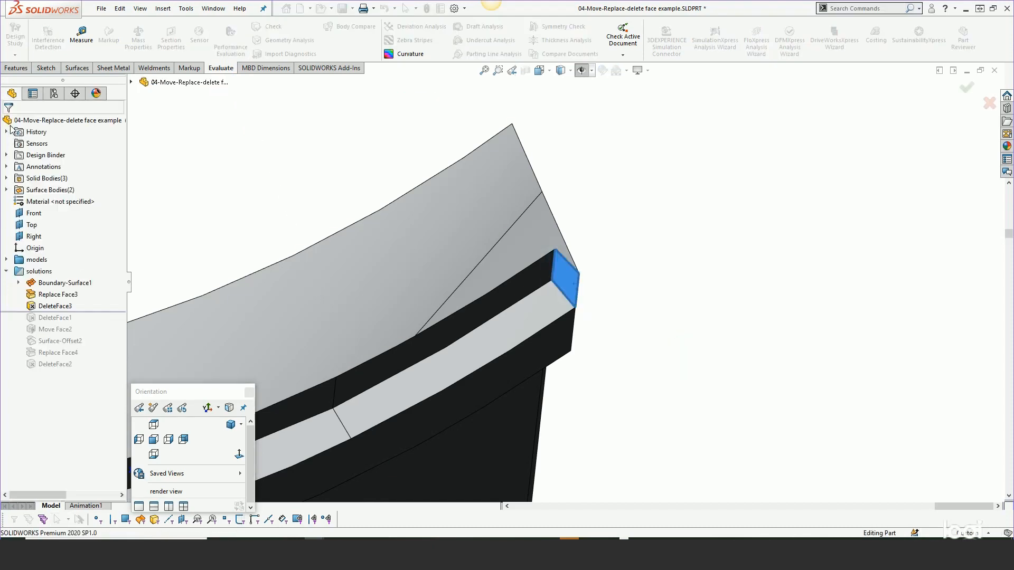
scroll(506, 222, up, 1)
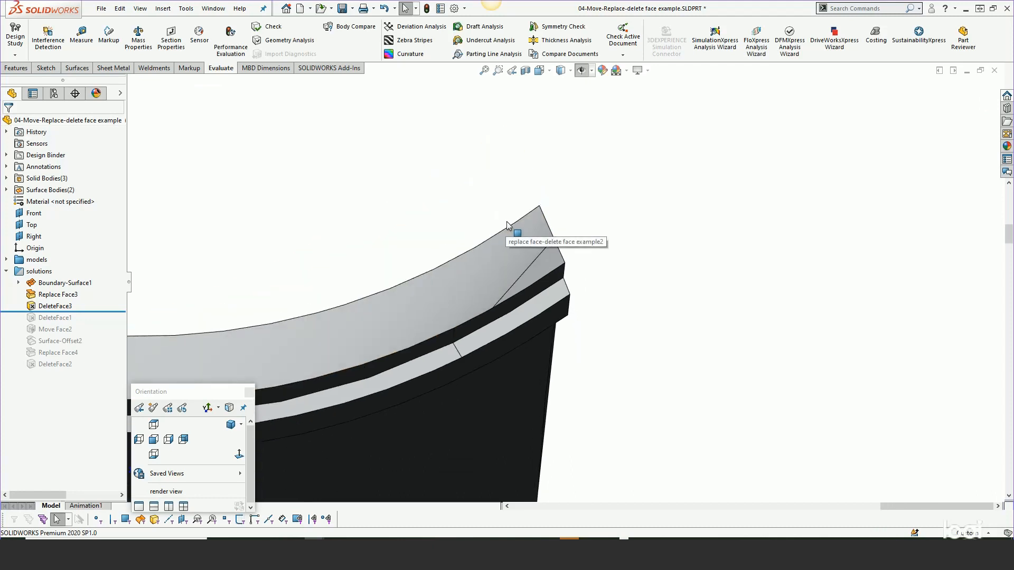
- Delete the newly added delete-face feature from the solutions folder
click(63, 309)
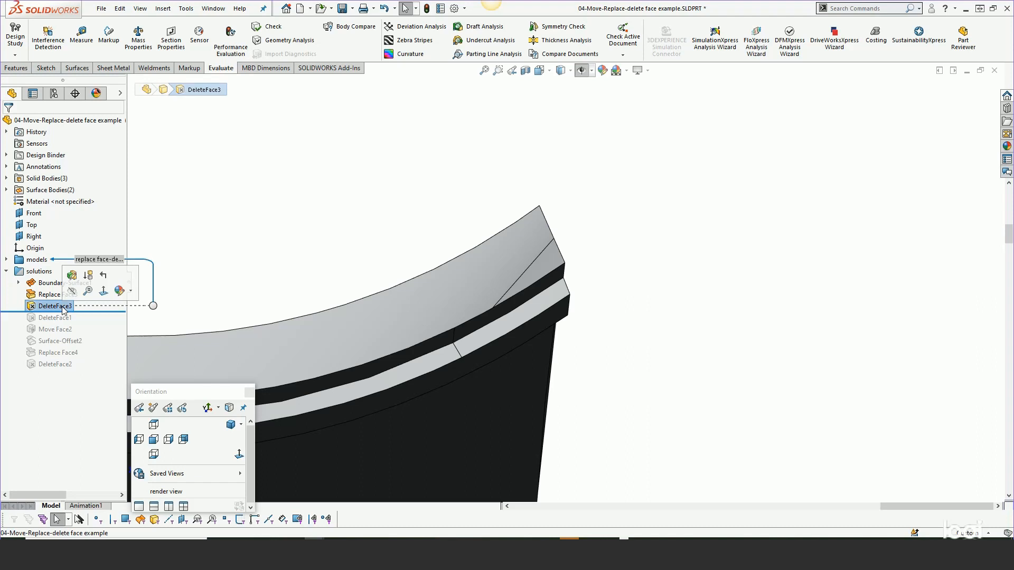
key(Delete)
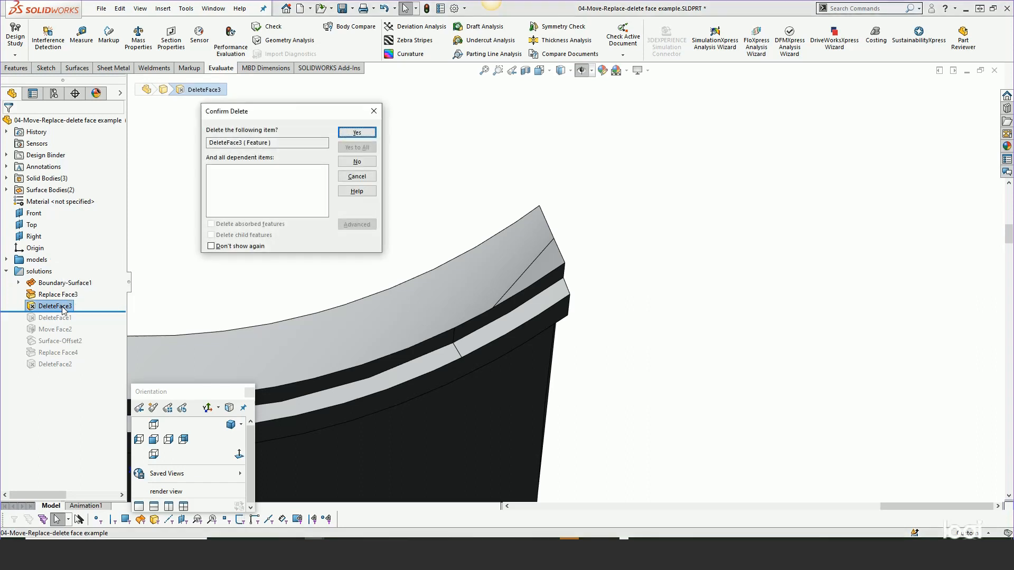
click(357, 132)
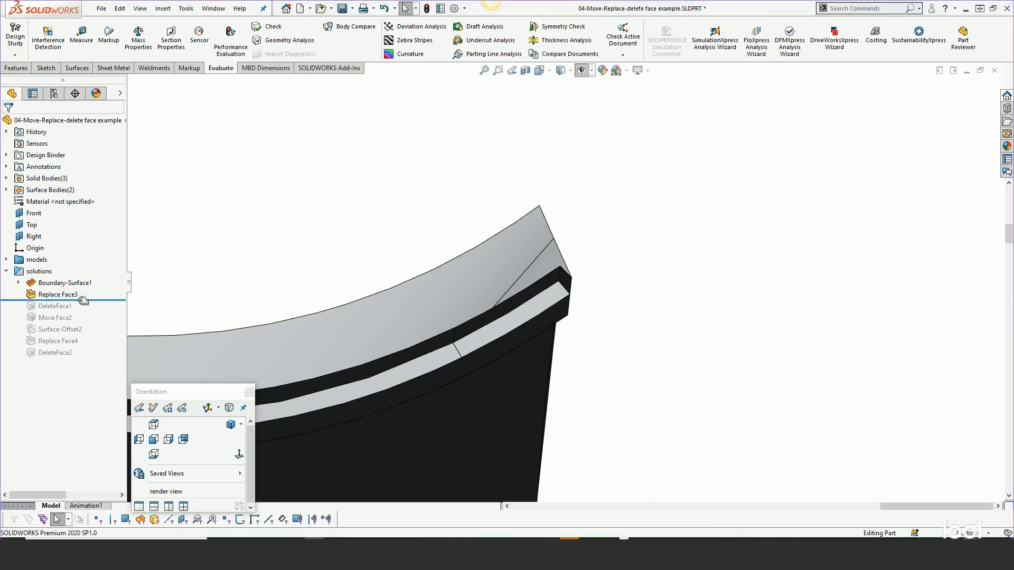
- Delete and patch the four small sliver faces at the outer end of the stepped rim
click(546, 263)
scroll(568, 278, up, 3)
key(s)
middle_drag(564, 290, 517, 153)
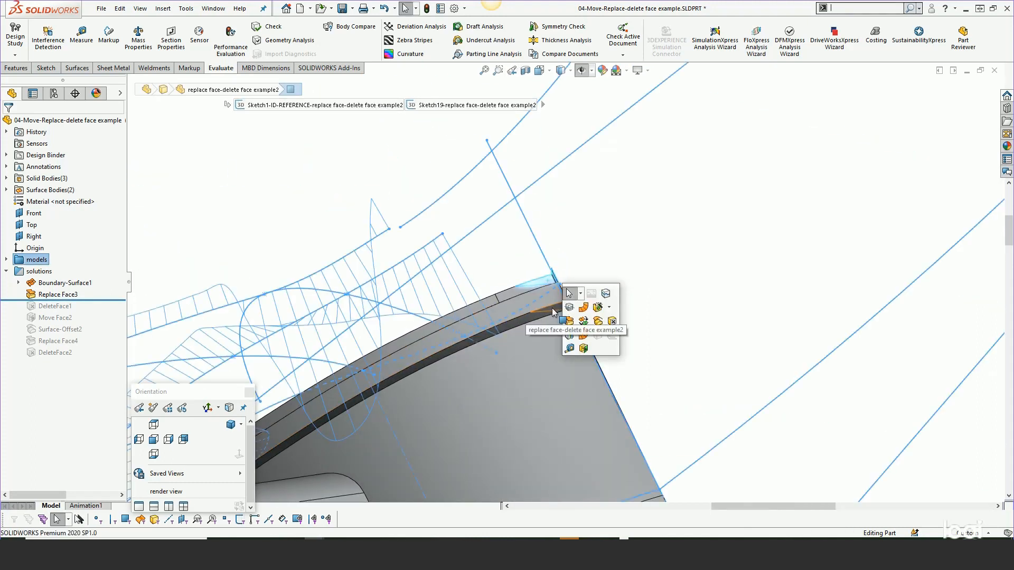
click(566, 321)
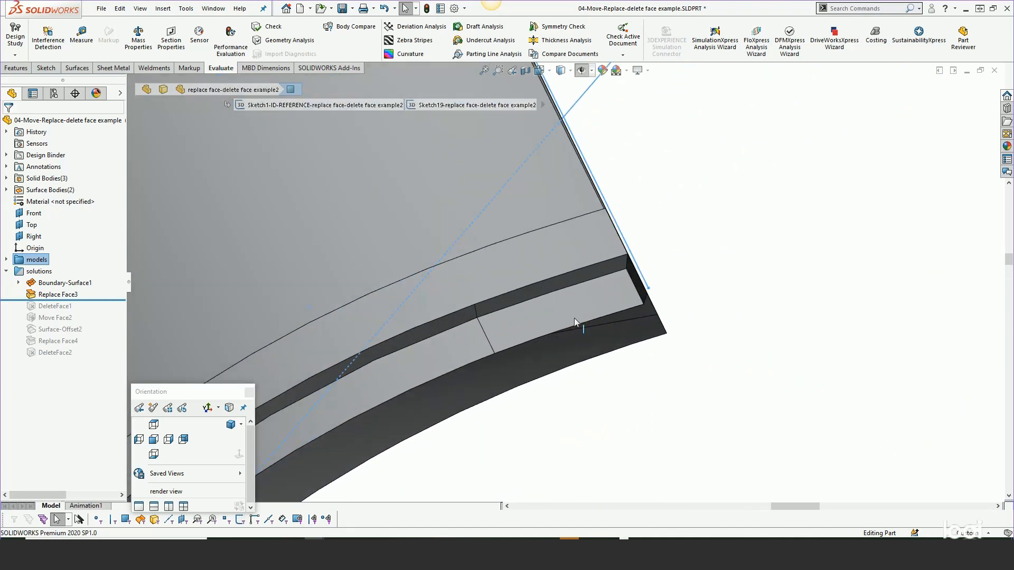
click(638, 312)
middle_drag(637, 312, 659, 413)
ctrl+click(598, 229)
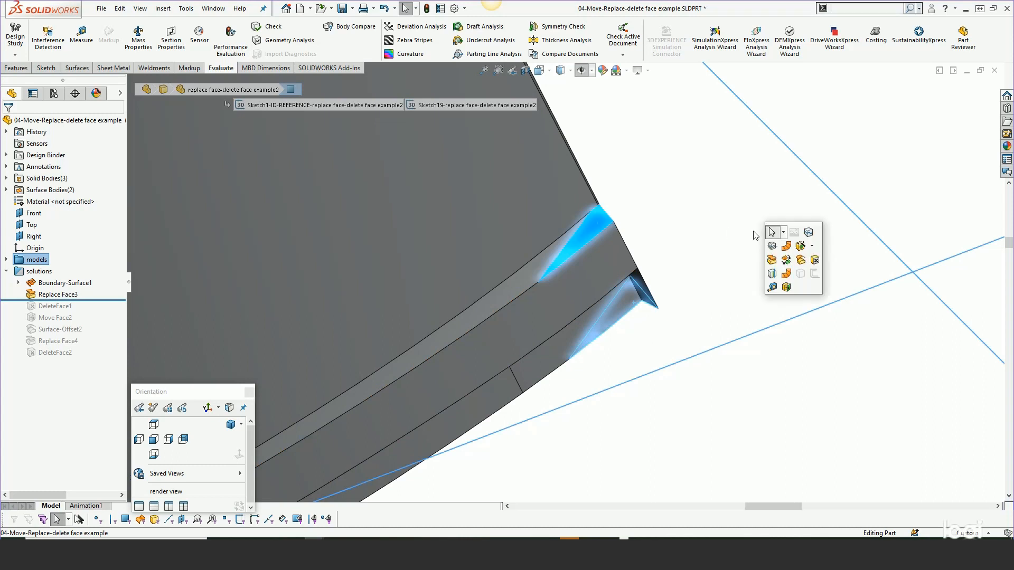
click(815, 261)
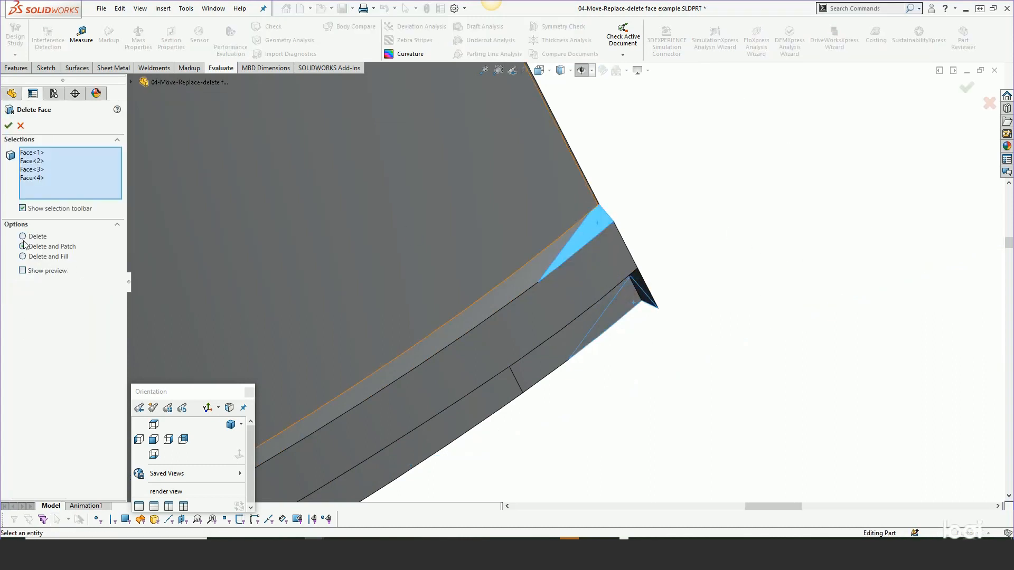
click(8, 129)
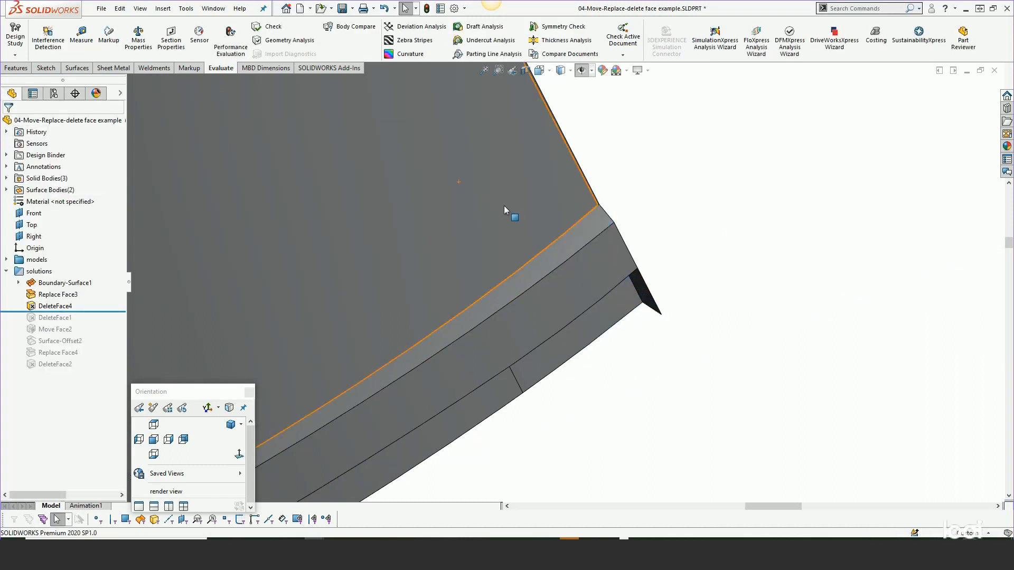
- Remove the remaining small face at the tip of the stepped rim using Delete Face with Delete and Patch
scroll(555, 261, up, 5)
scroll(561, 273, up, 3)
mouse_move(554, 268)
middle_down()
mouse_move(555, 161)
mouse_move(438, 393)
mouse_move(487, 476)
middle_up()
click(478, 460)
text(ss)
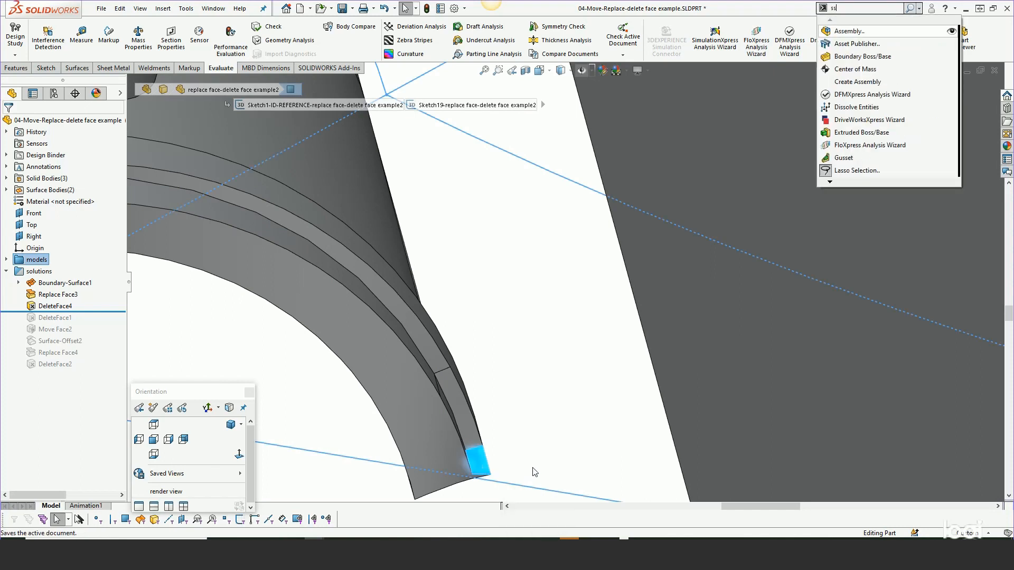
click(524, 462)
click(486, 468)
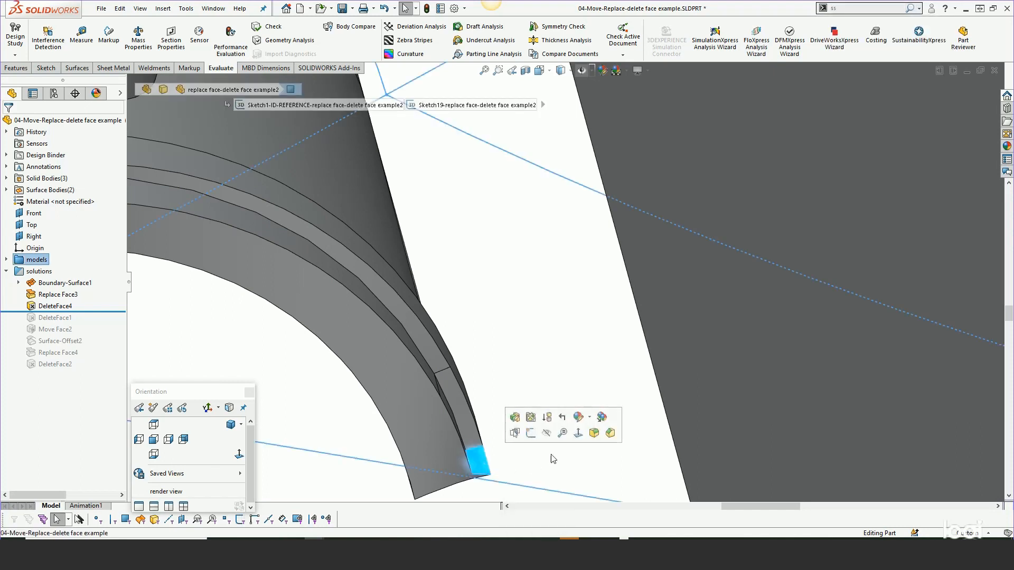
click(616, 486)
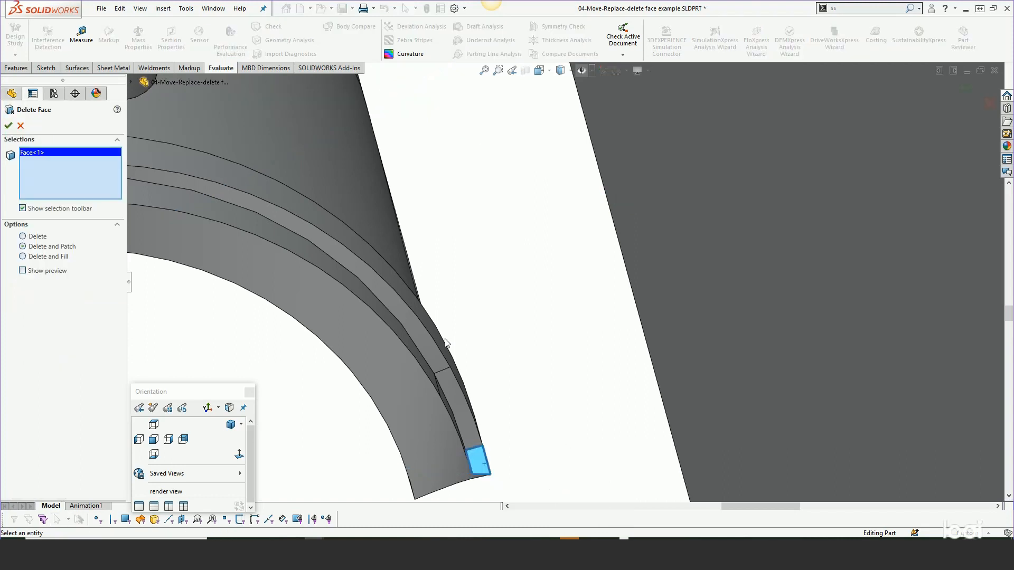
click(7, 126)
- Create an offset surface at distance 0 from the flat end face of the curved body
middle_drag(460, 275, 517, 217)
scroll(516, 217, down, 10)
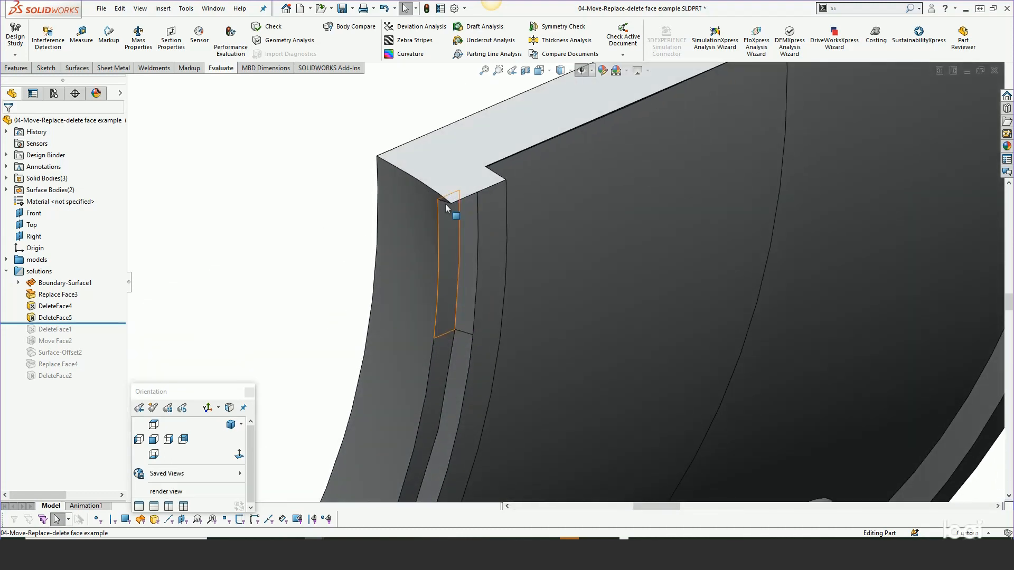
click(448, 157)
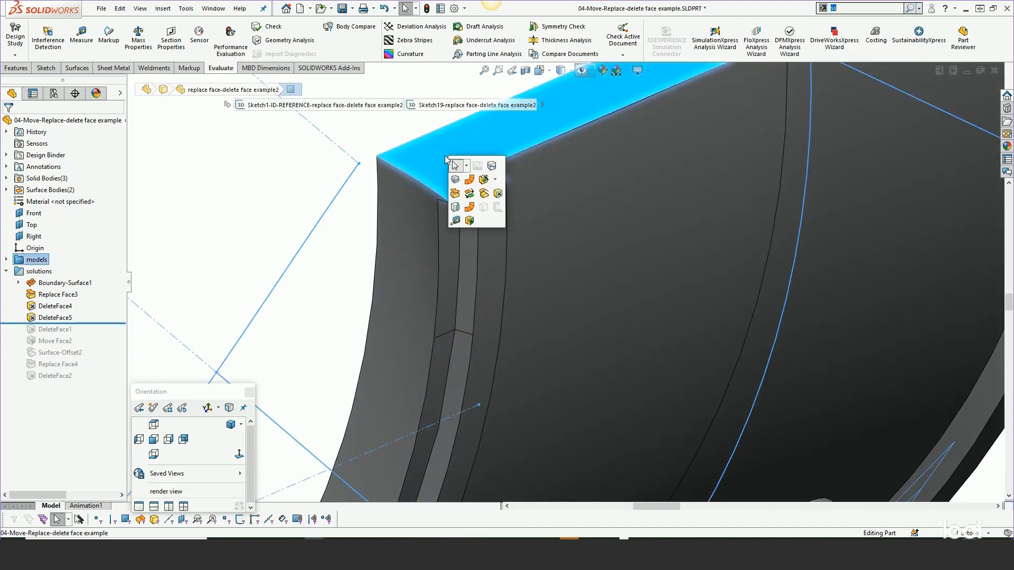
click(484, 195)
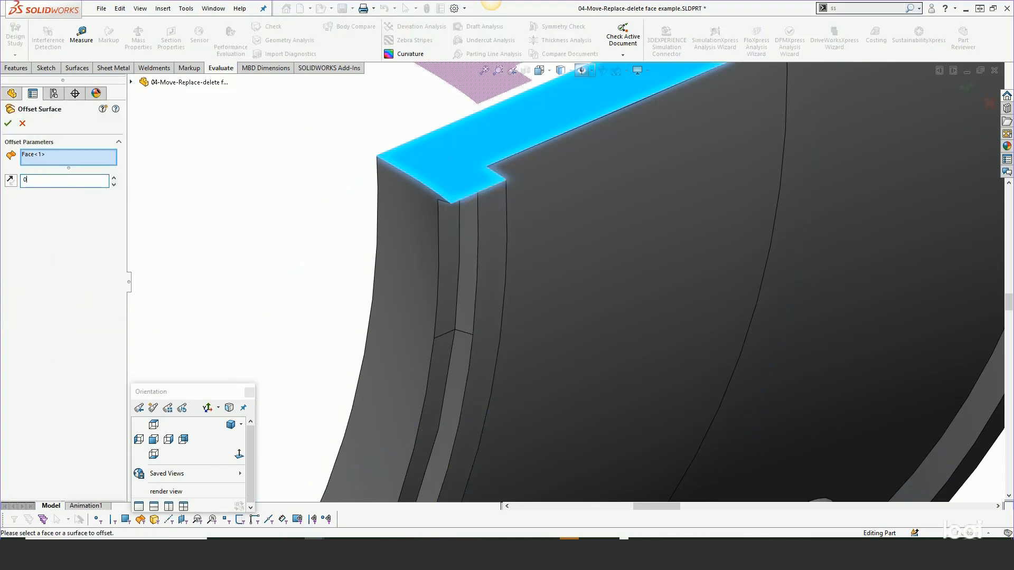
text(0)
key(Return)
click(7, 124)
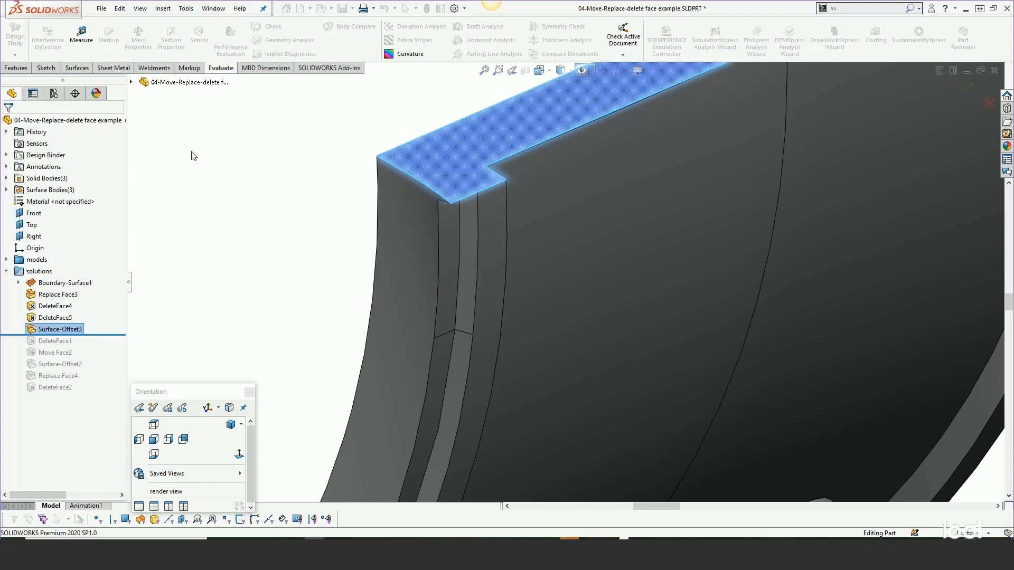
- Replace the small recessed face at the rim's outer end with the zero-distance offset surface
key(s)
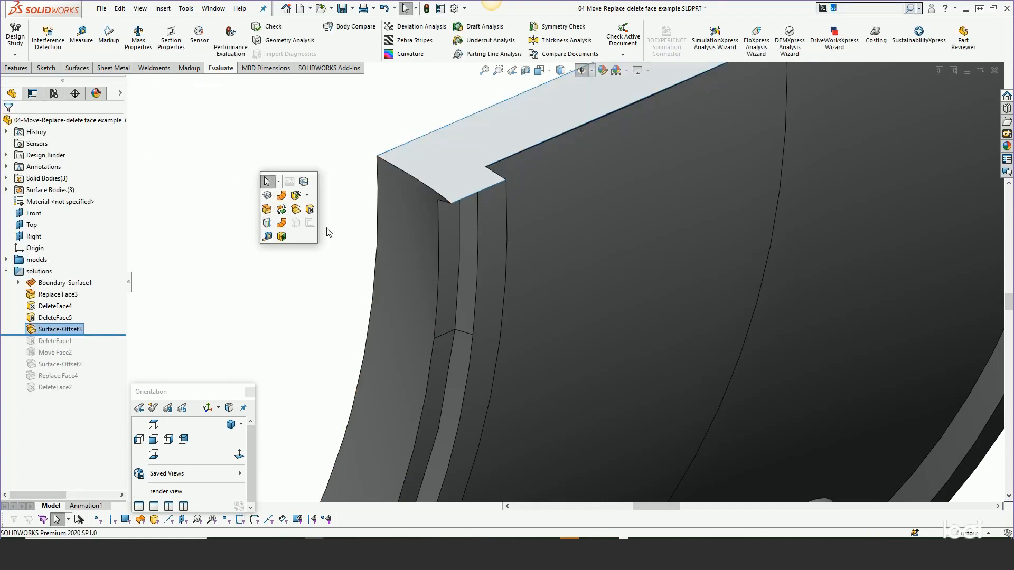
click(268, 210)
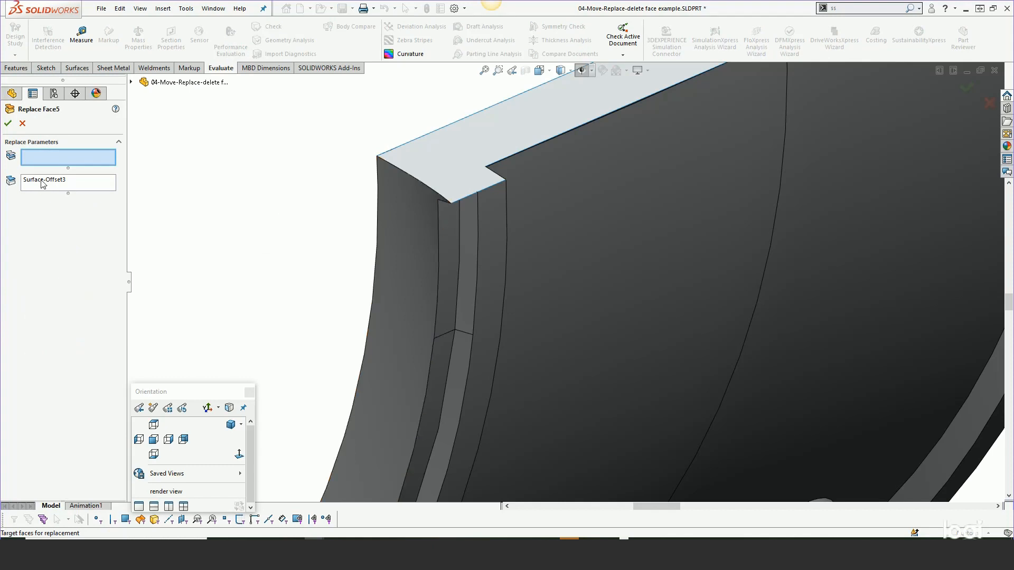
key(s)
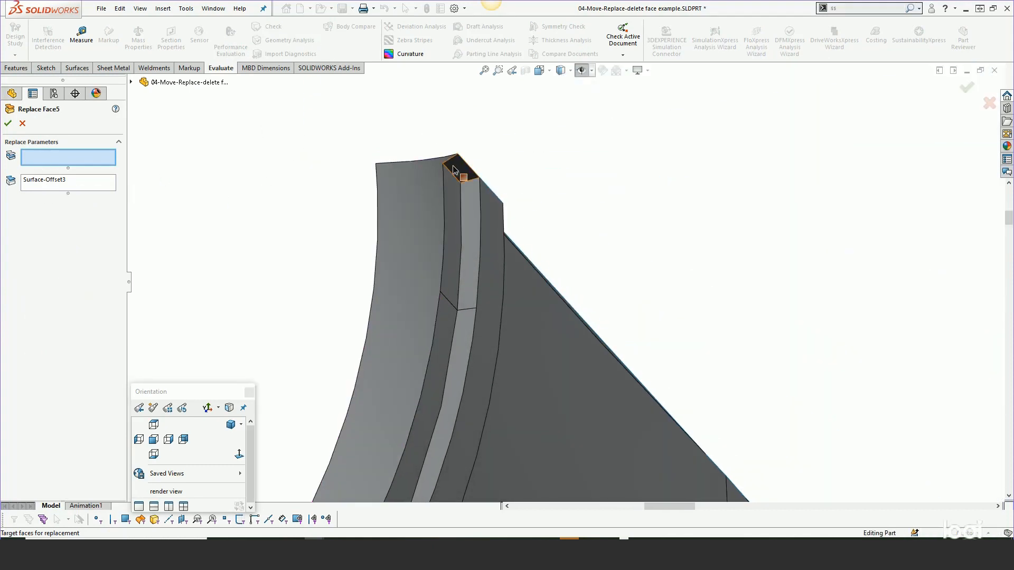
click(455, 170)
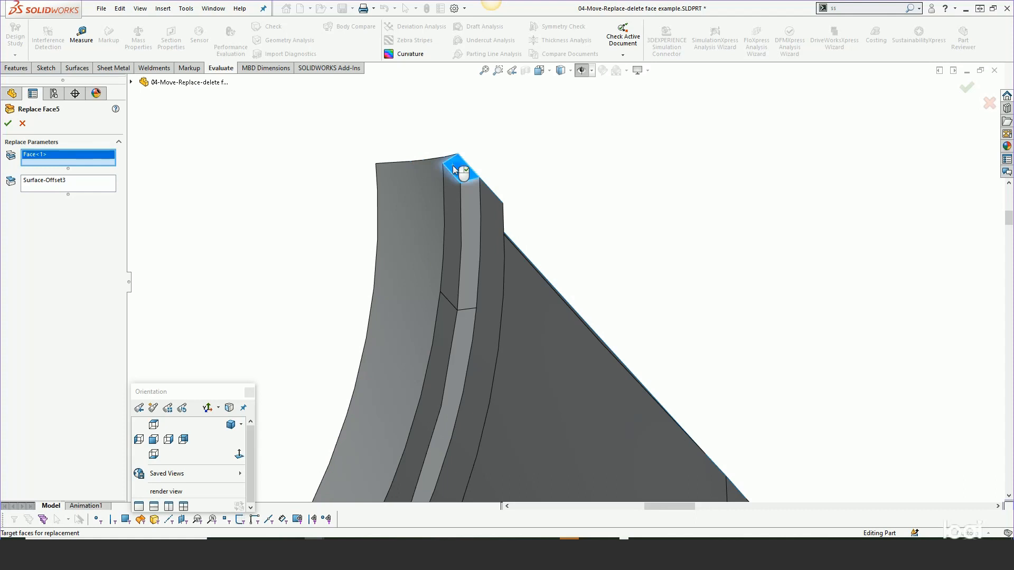
click(8, 123)
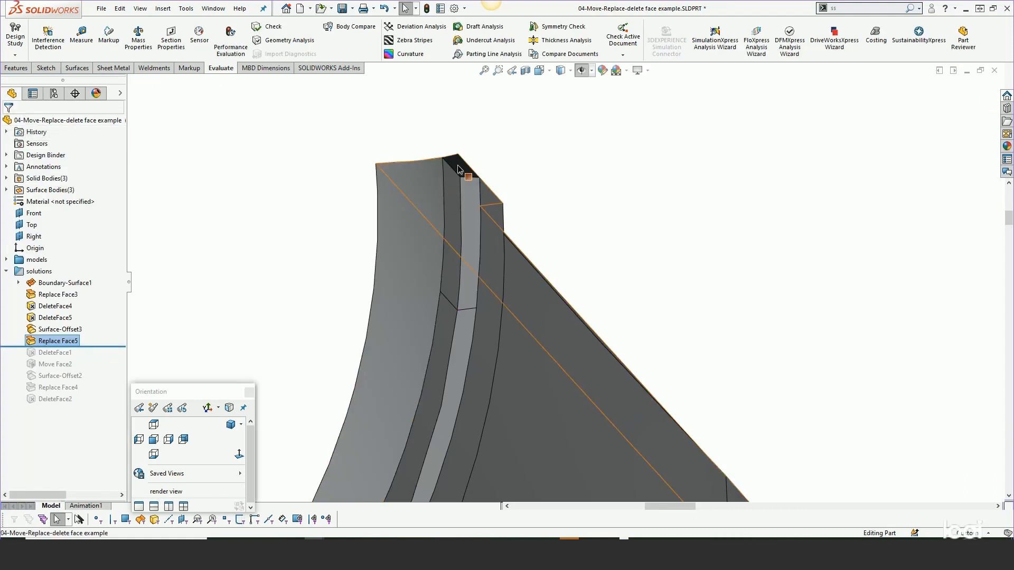
click(478, 160)
click(519, 135)
- Delete and patch the small face closing the rim's groove at the corner where it meets the flat ledge
middle_click(494, 222)
middle_drag(493, 222, 502, 109)
scroll(544, 168, up, 7)
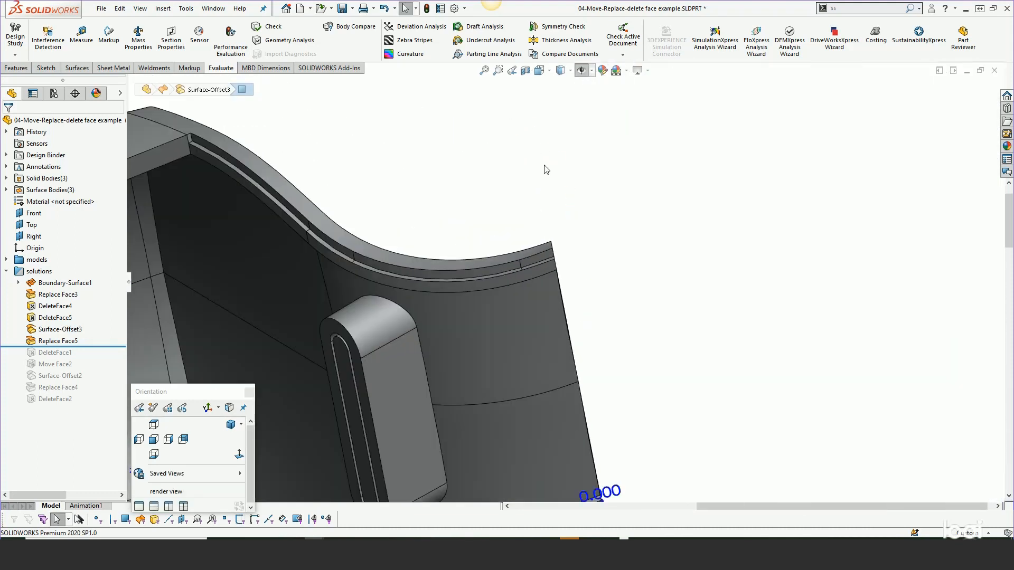
scroll(257, 127, up, 2)
scroll(340, 208, down, 8)
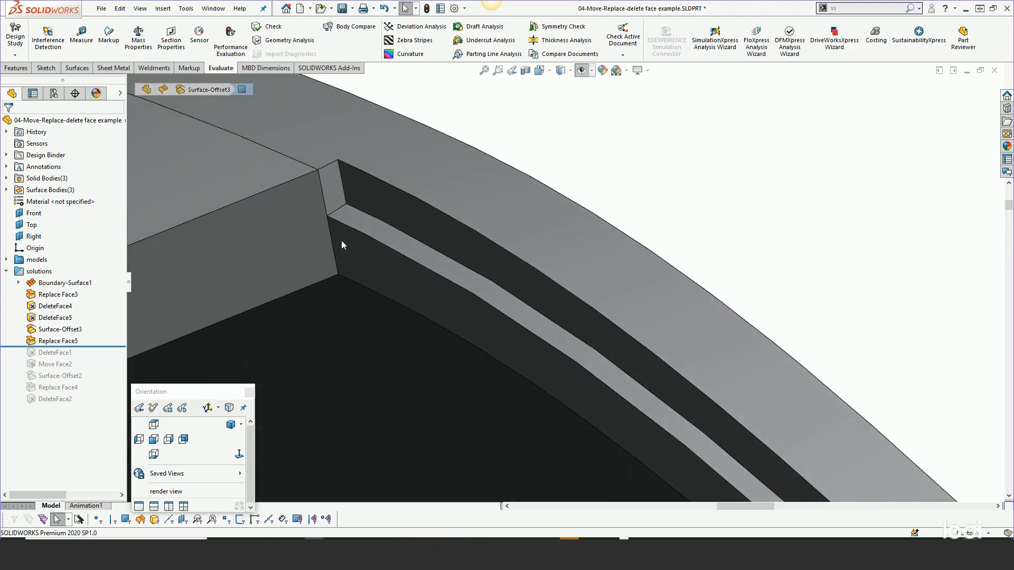
click(336, 199)
right_click(635, 172)
click(590, 157)
click(324, 193)
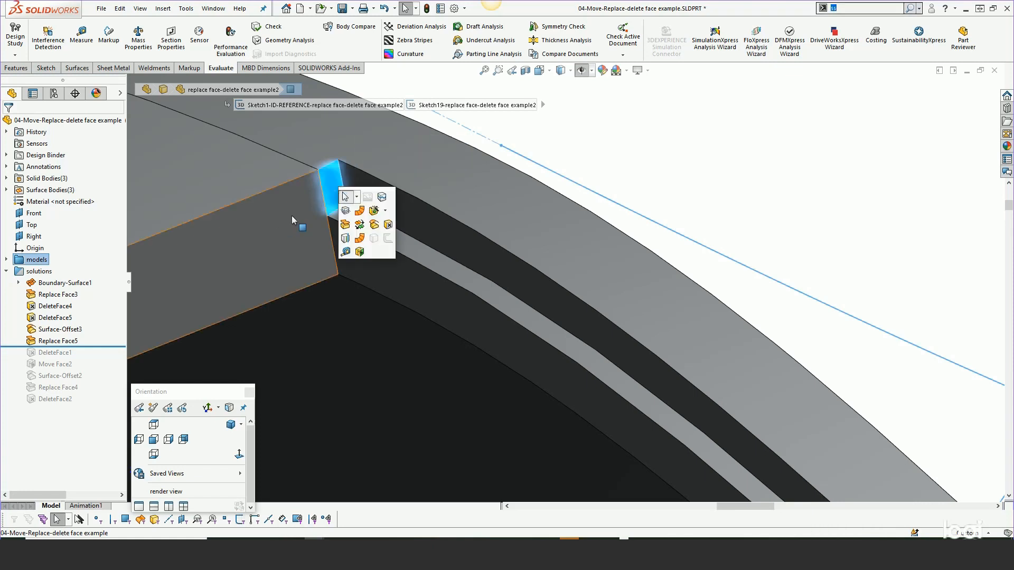
click(388, 225)
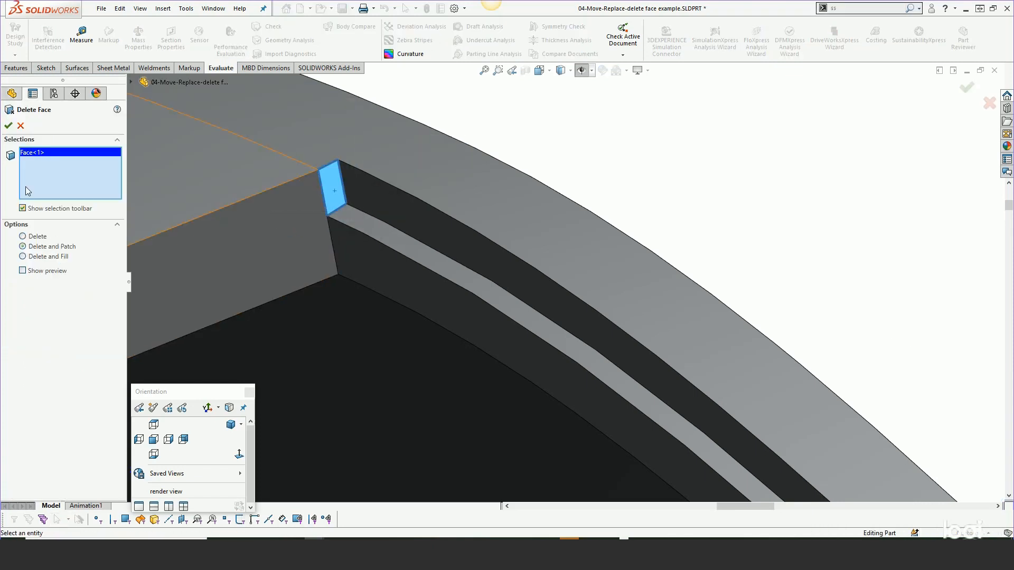
click(8, 126)
scroll(431, 230, up, 5)
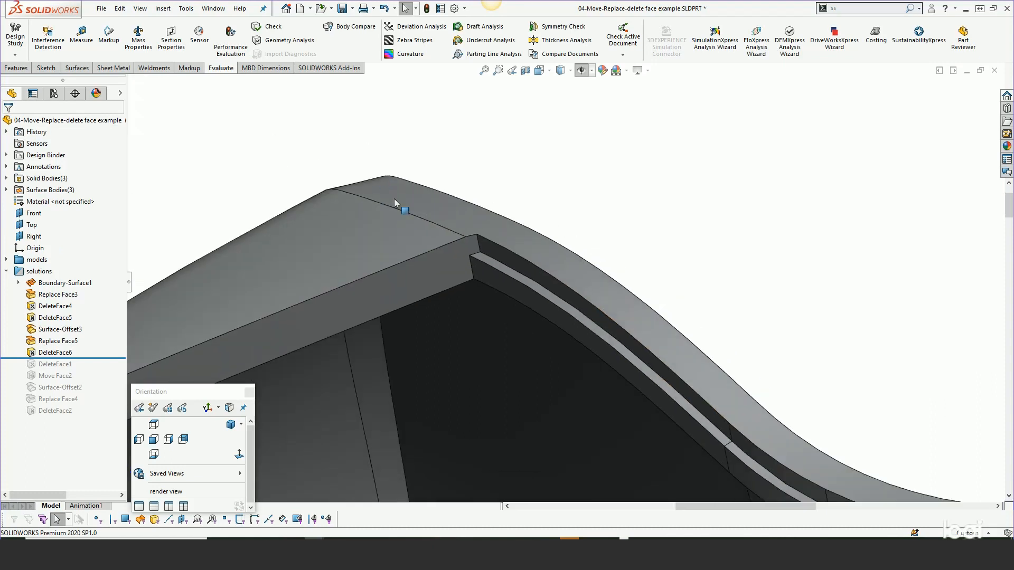
scroll(461, 253, up, 3)
key(s)
middle_drag(544, 349, 568, 369)
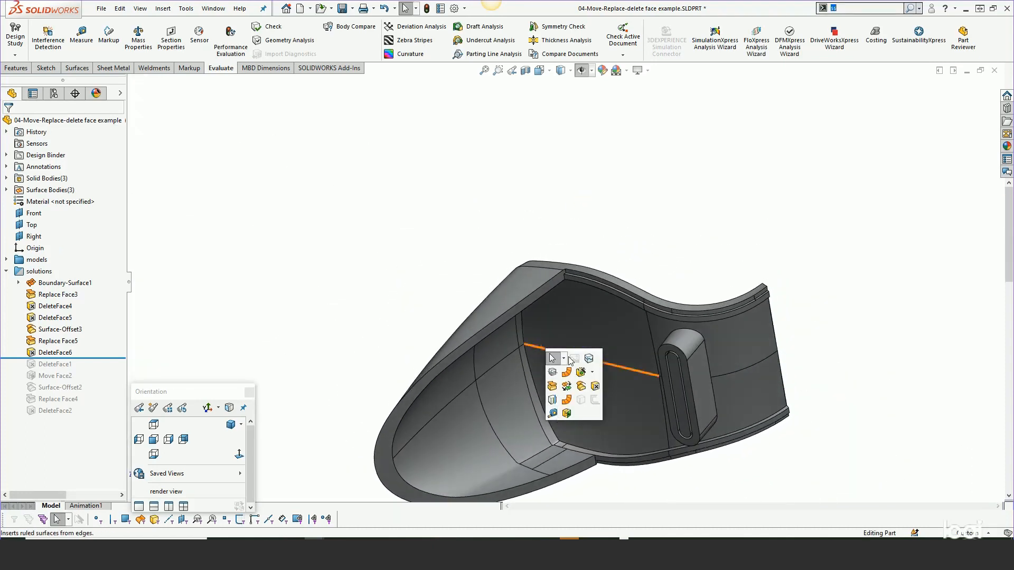
- Switch to the 05-replace-face-as-modeling-end-condition part and compare the lofted surface's extent with the block's top face
scroll(653, 283, down, 4)
scroll(651, 286, down, 2)
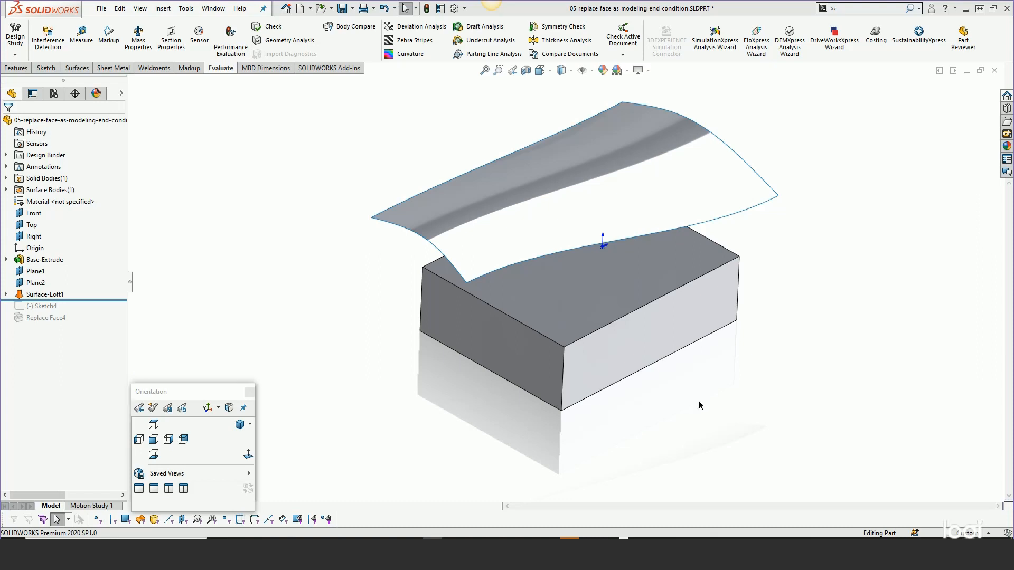
scroll(648, 285, down, 3)
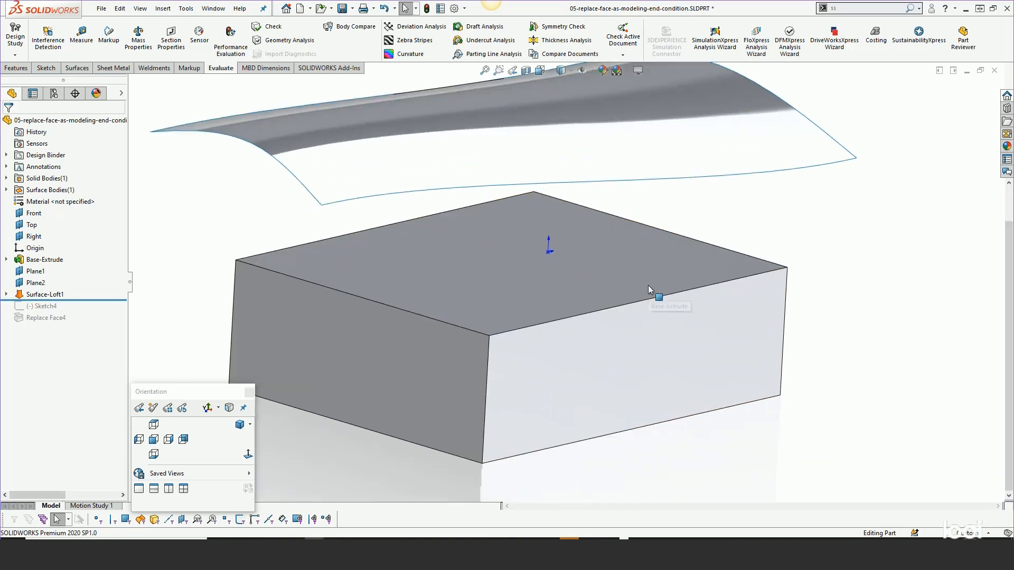
click(634, 284)
scroll(634, 290, up, 2)
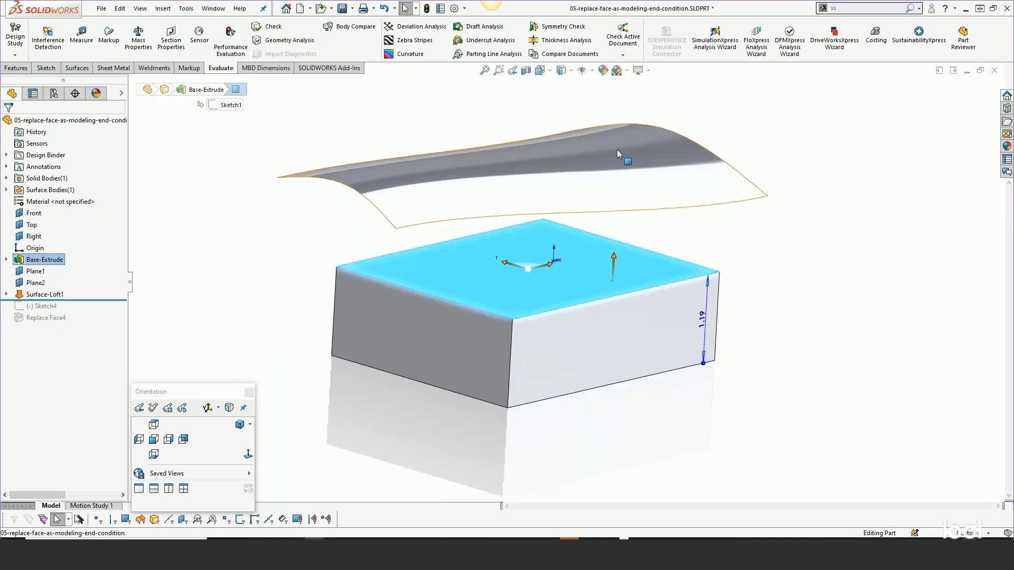
click(758, 237)
middle_drag(757, 237, 752, 273)
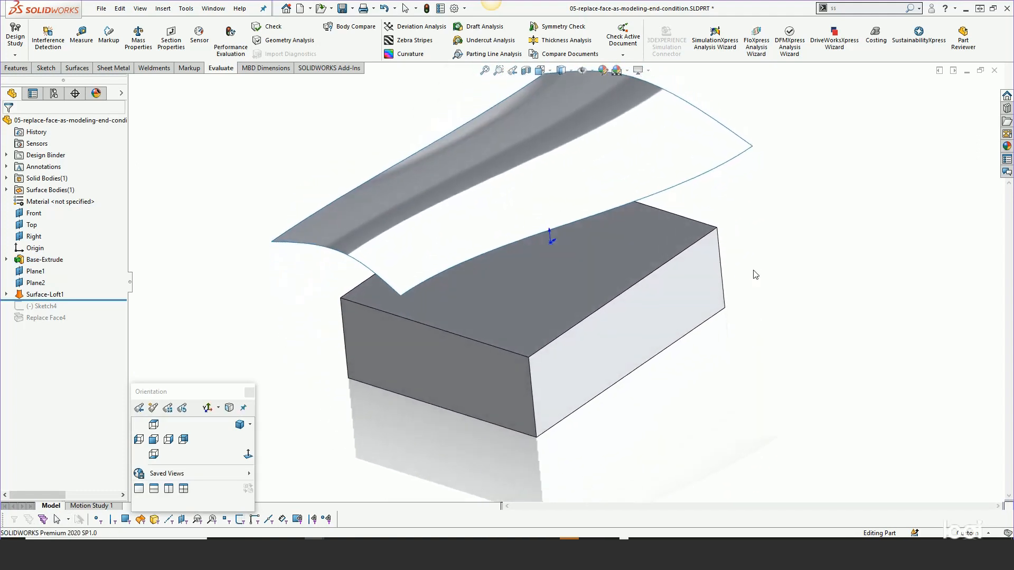
click(638, 254)
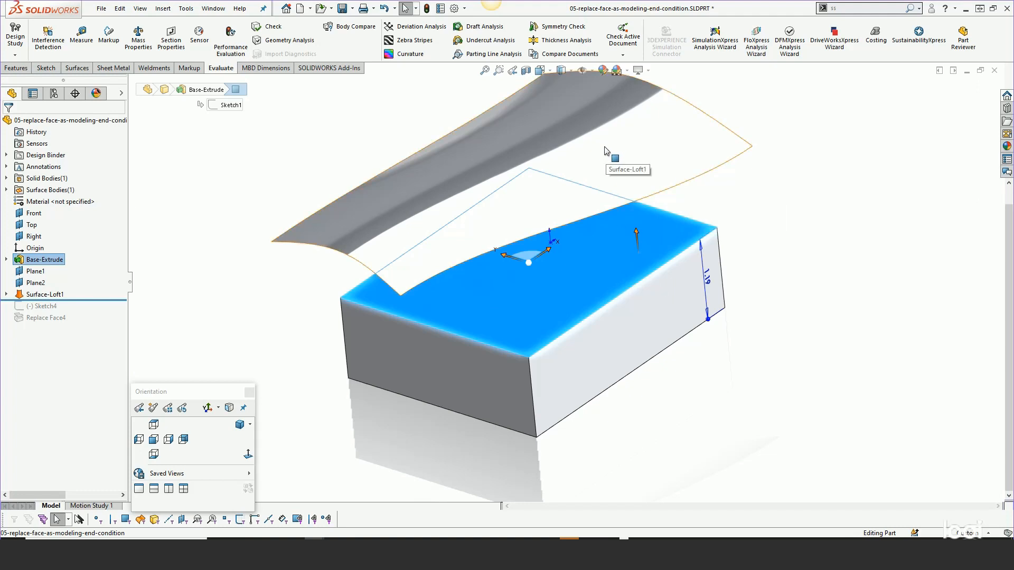
middle_drag(754, 222, 740, 389)
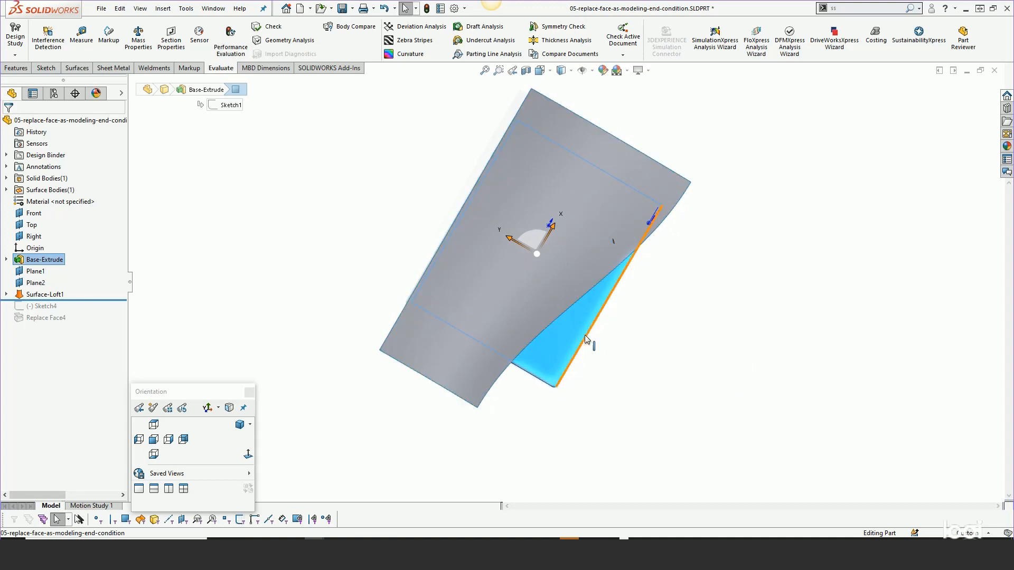
middle_drag(546, 367, 556, 177)
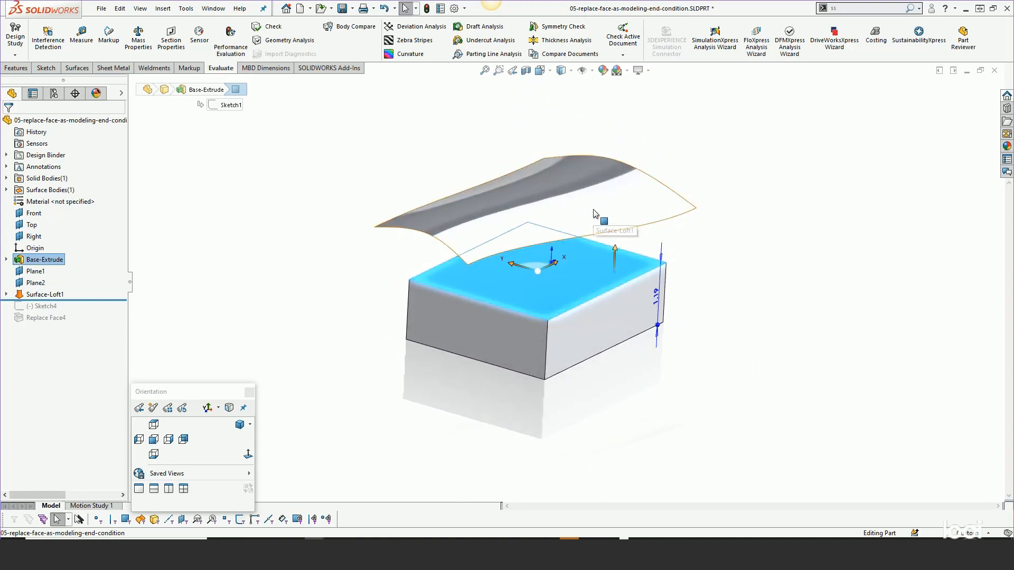
scroll(593, 210, down, 2)
click(723, 259)
click(643, 210)
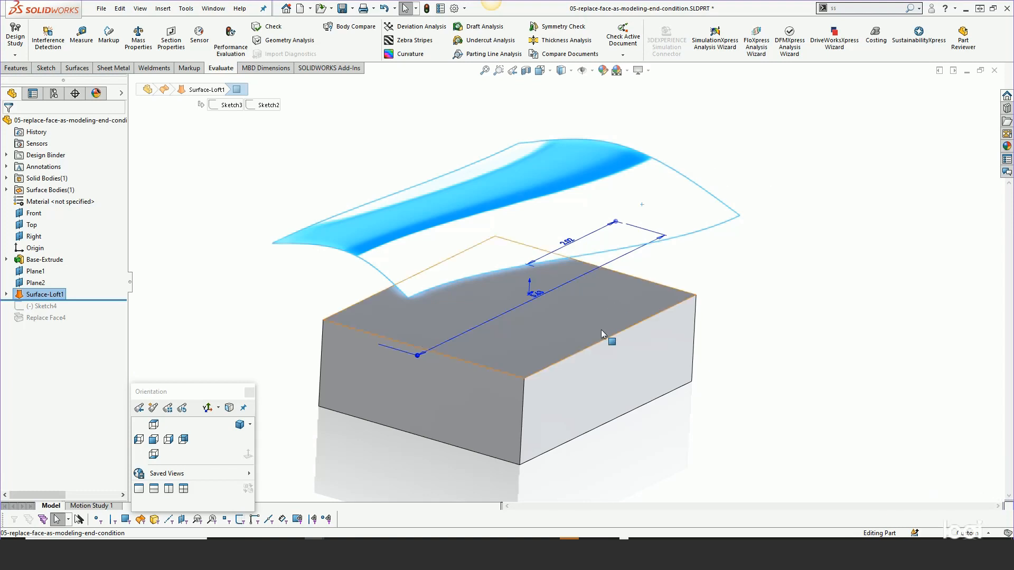
click(733, 285)
- Replace the block's flat top face with the lofted surface above it using Replace Face
key(s)
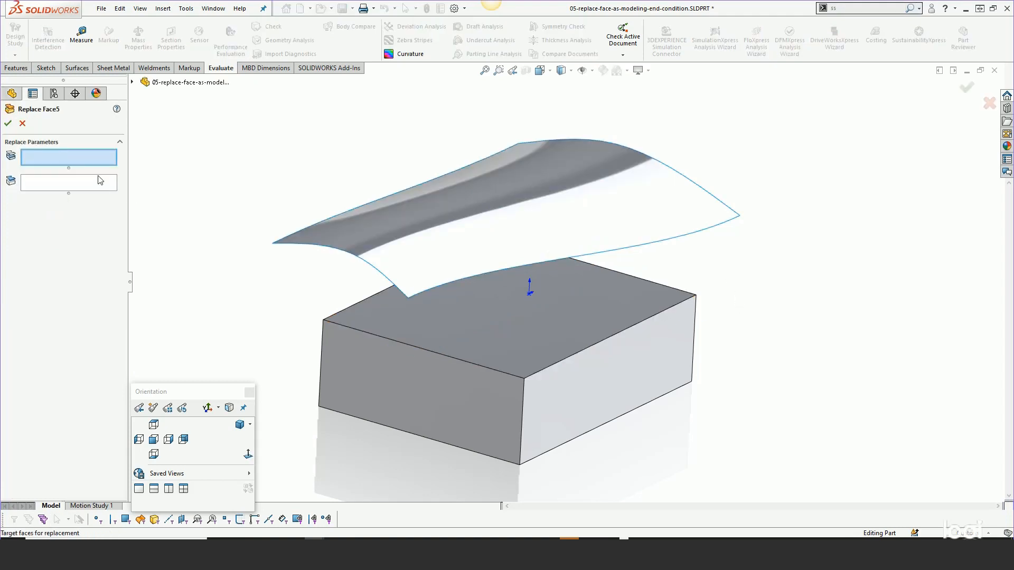
click(113, 182)
click(425, 221)
click(72, 158)
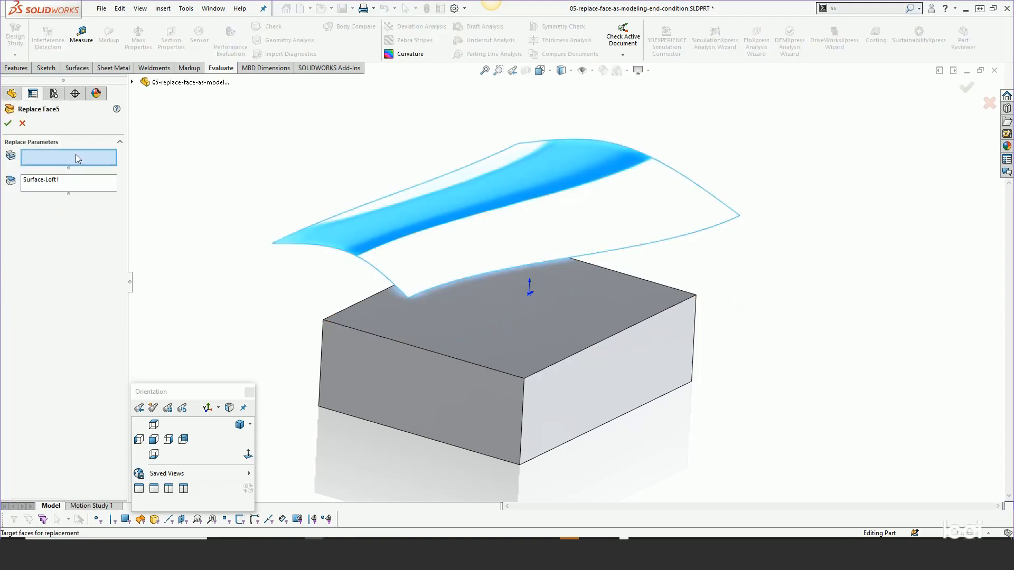
click(503, 341)
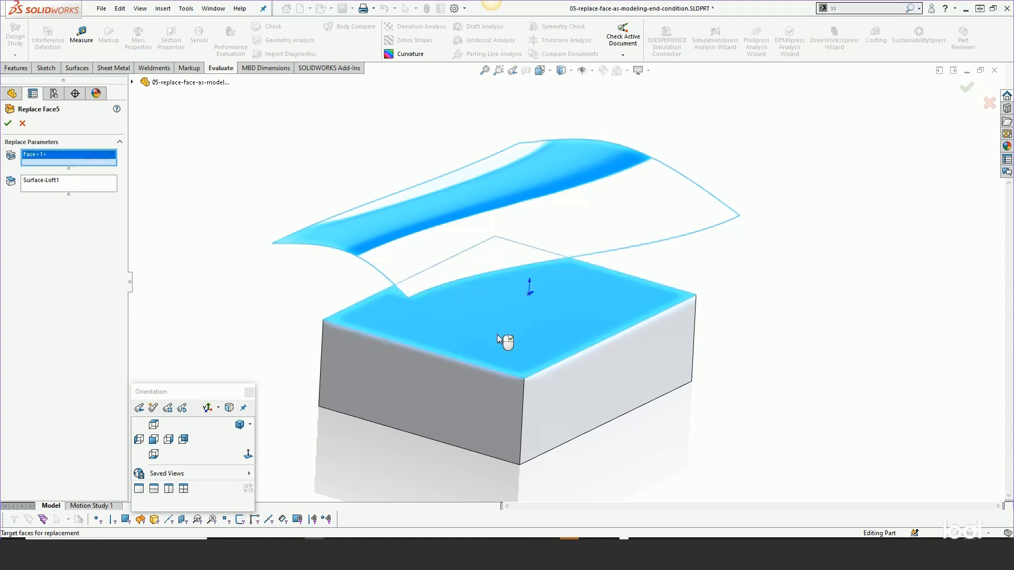
key(Return)
click(705, 210)
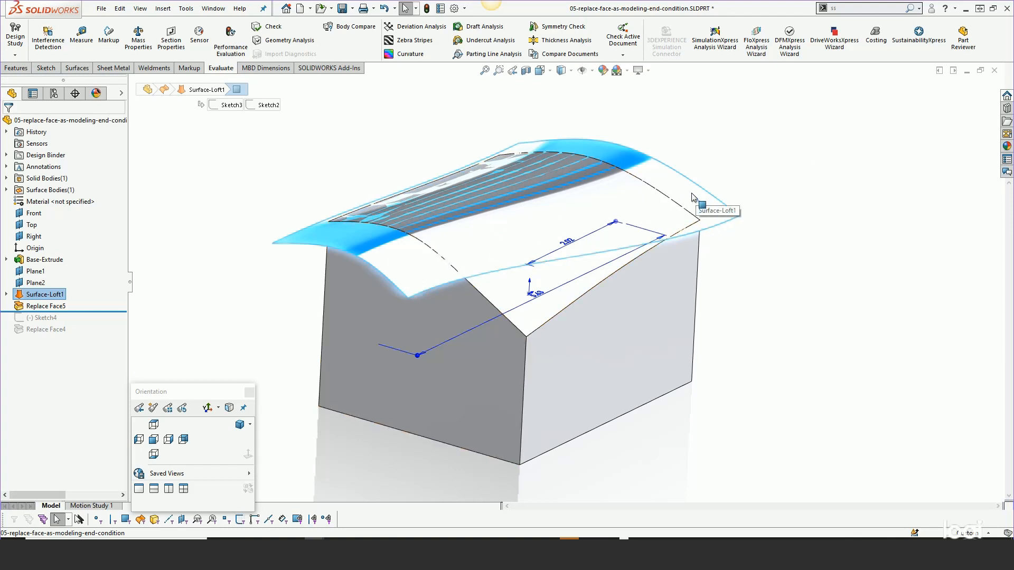
- Switch to the 06-replace face part, roll forward past Move Face1 in the solution folder and unsuppress it
click(728, 276)
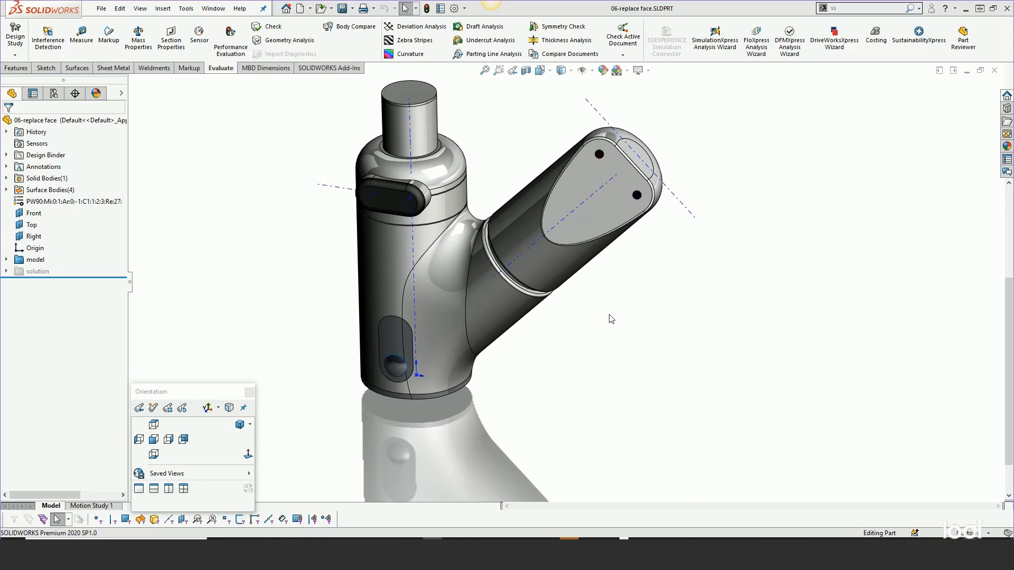
middle_drag(613, 312, 635, 227)
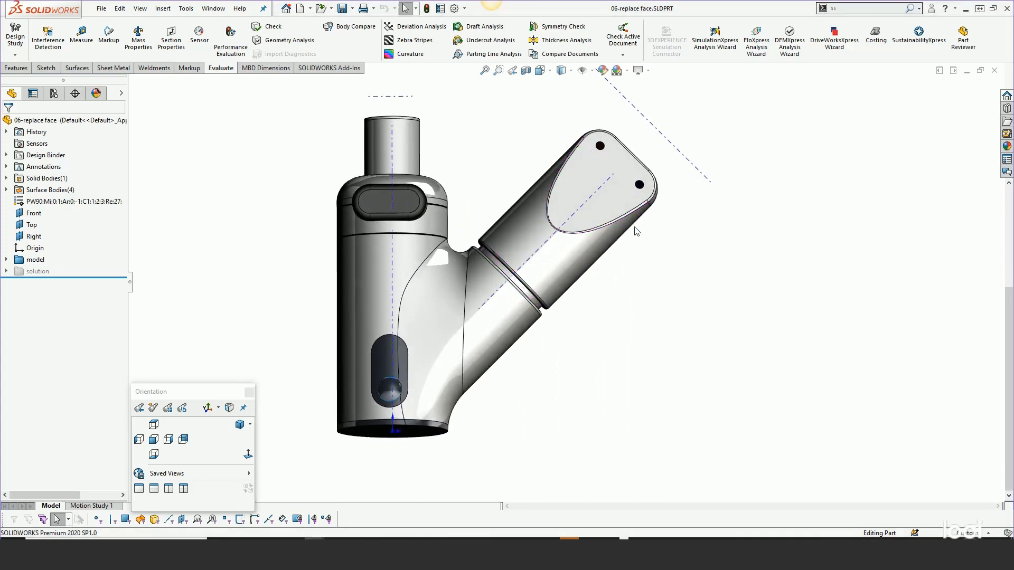
click(6, 271)
drag(53, 317, 60, 289)
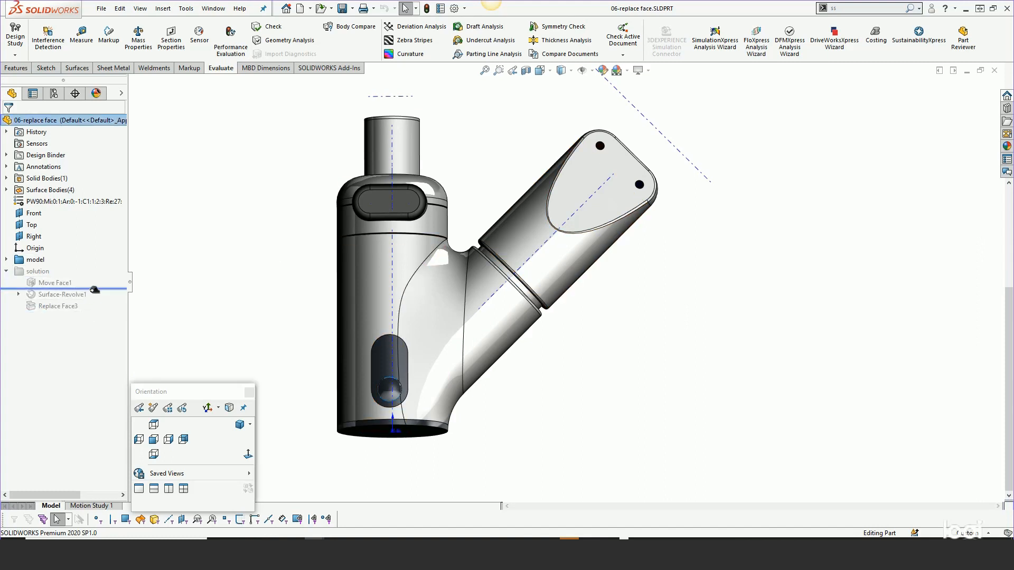
click(60, 284)
click(86, 249)
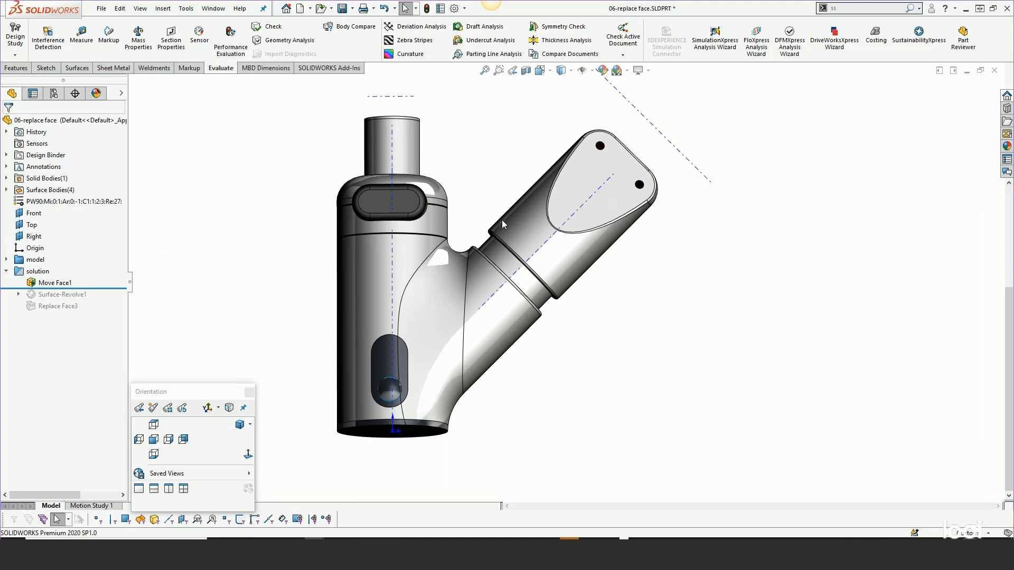
- Examine the widened neck between the Y-shaped body's collar and the angled handle from several directions
scroll(535, 228, down, 2)
scroll(534, 228, down, 1)
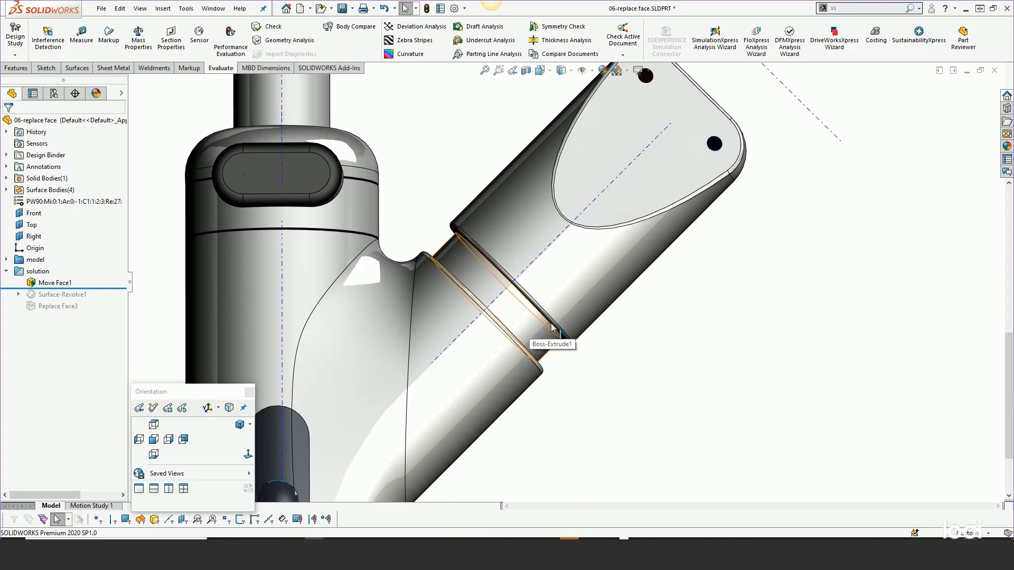
scroll(581, 304, up, 3)
middle_drag(576, 301, 597, 264)
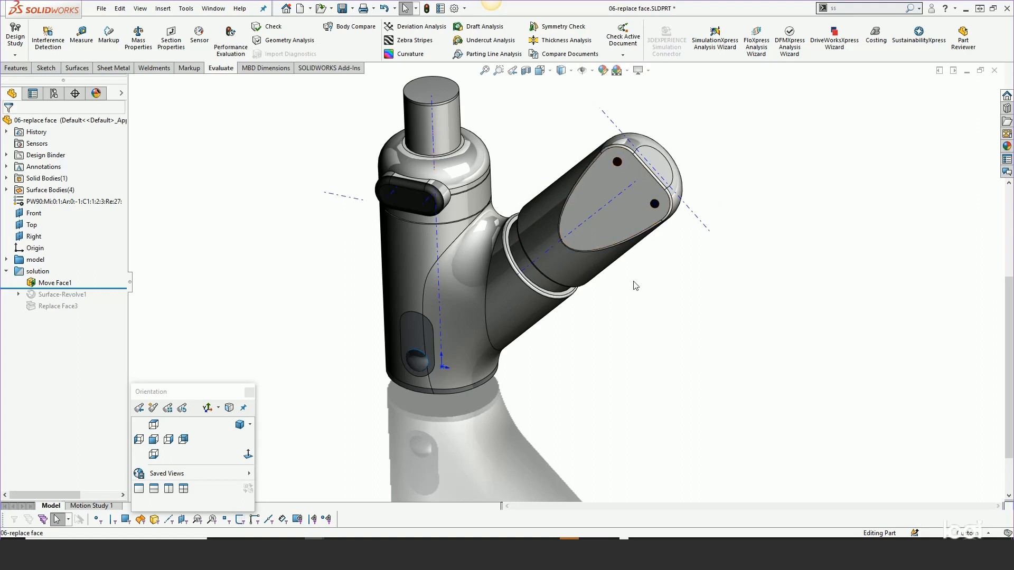
scroll(552, 262, down, 5)
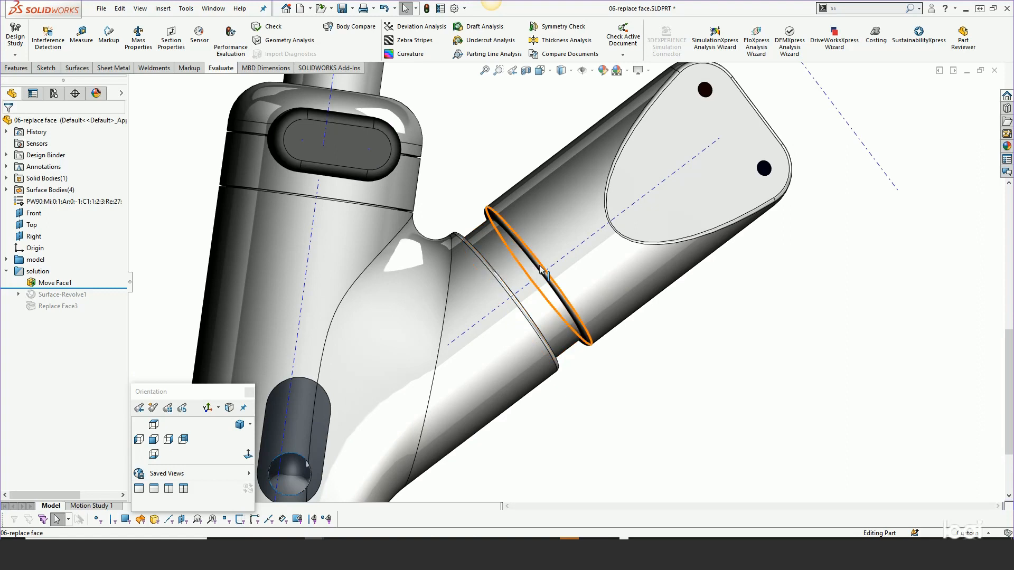
middle_drag(567, 263, 543, 292)
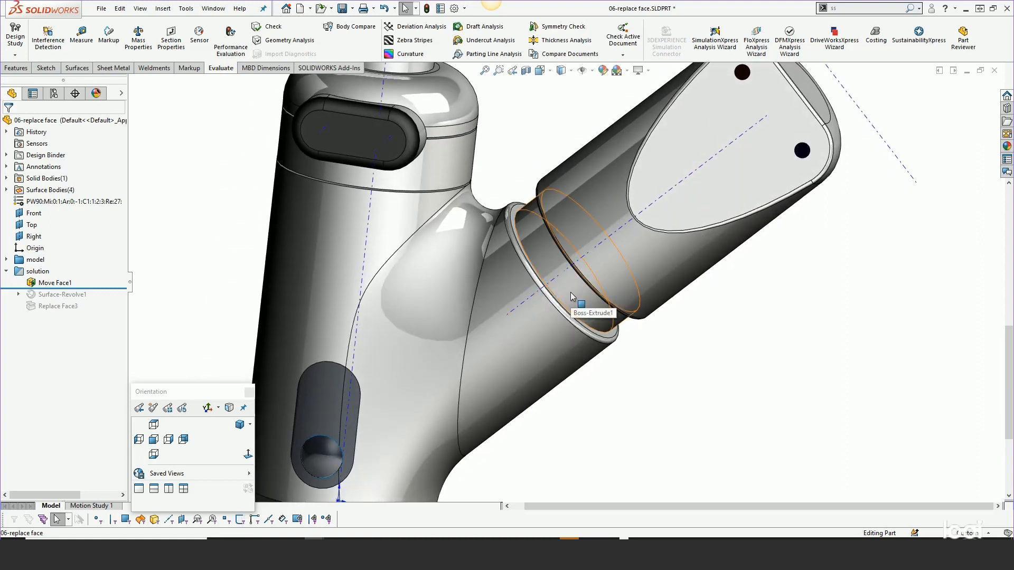
middle_drag(571, 296, 586, 268)
- Roll forward past Surface-Revolve1, unsuppress it and inspect the curved surface inside the handle's neck
drag(100, 288, 66, 299)
click(65, 295)
click(107, 263)
click(60, 294)
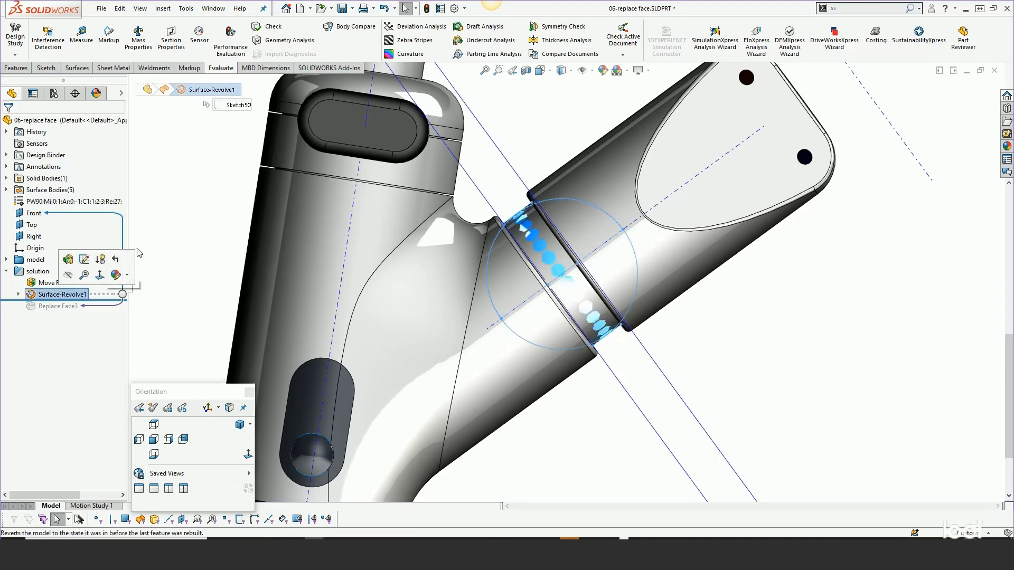
middle_drag(637, 370, 599, 275)
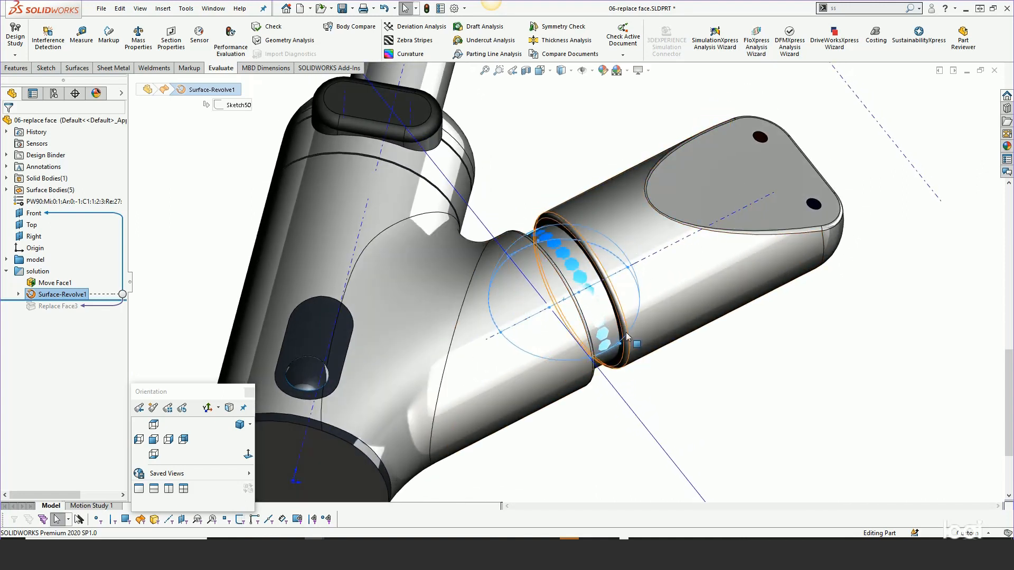
scroll(597, 282, down, 2)
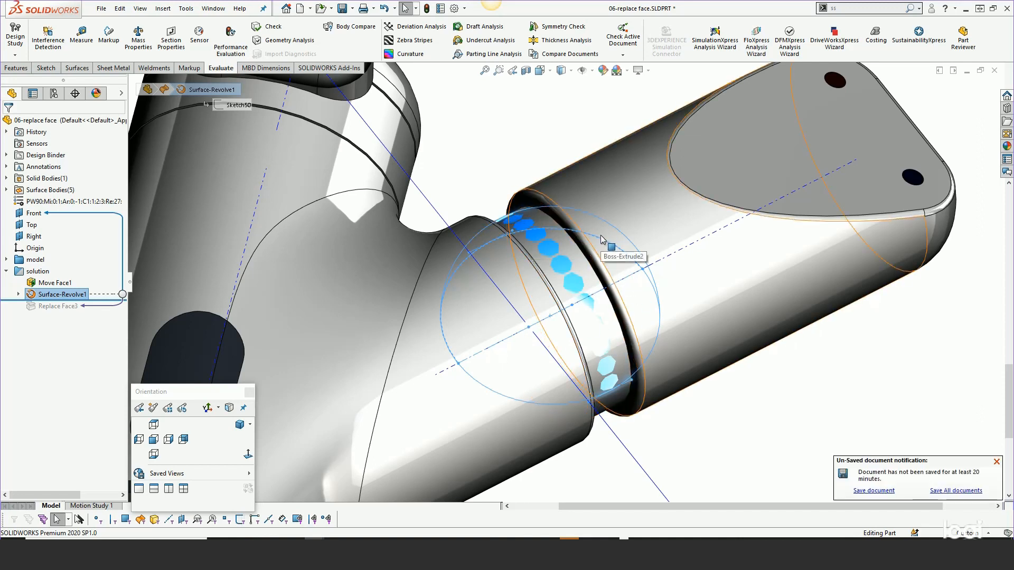
key(Escape)
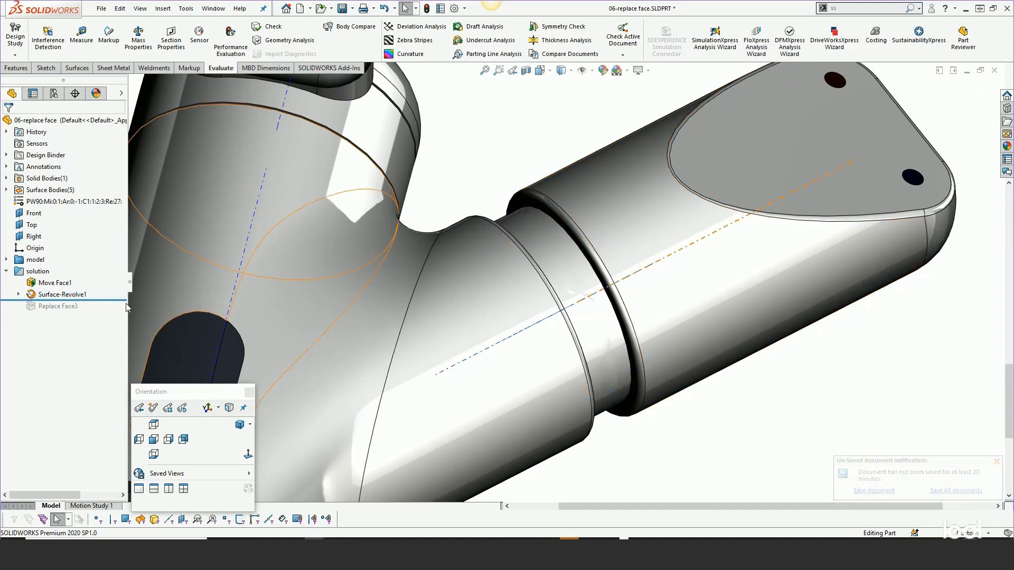
- Replace the neck's cylindrical face with the Surface-Revolve1 surface using Replace Face and inspect the reshaped neck
key(s)
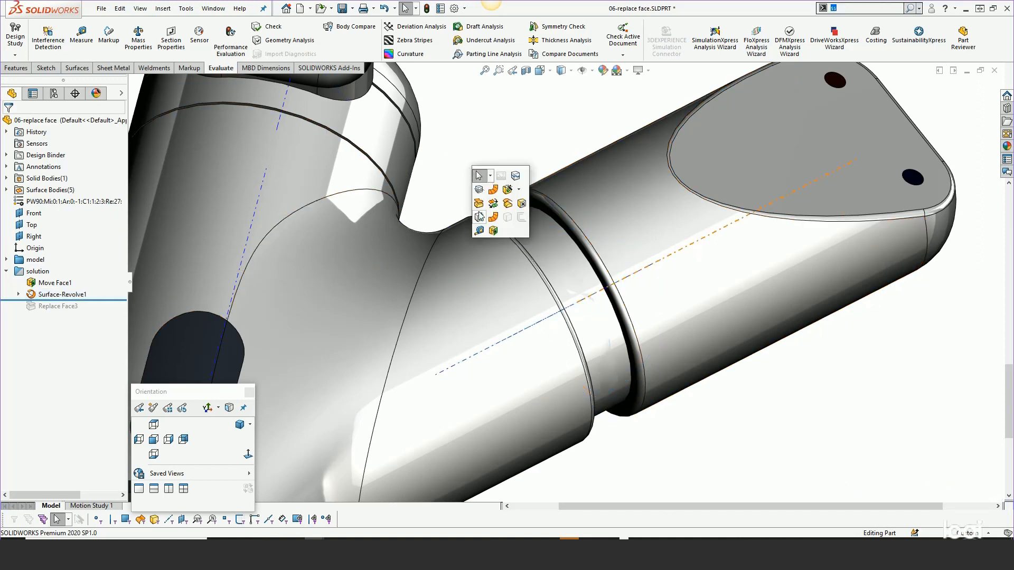
click(481, 207)
click(93, 181)
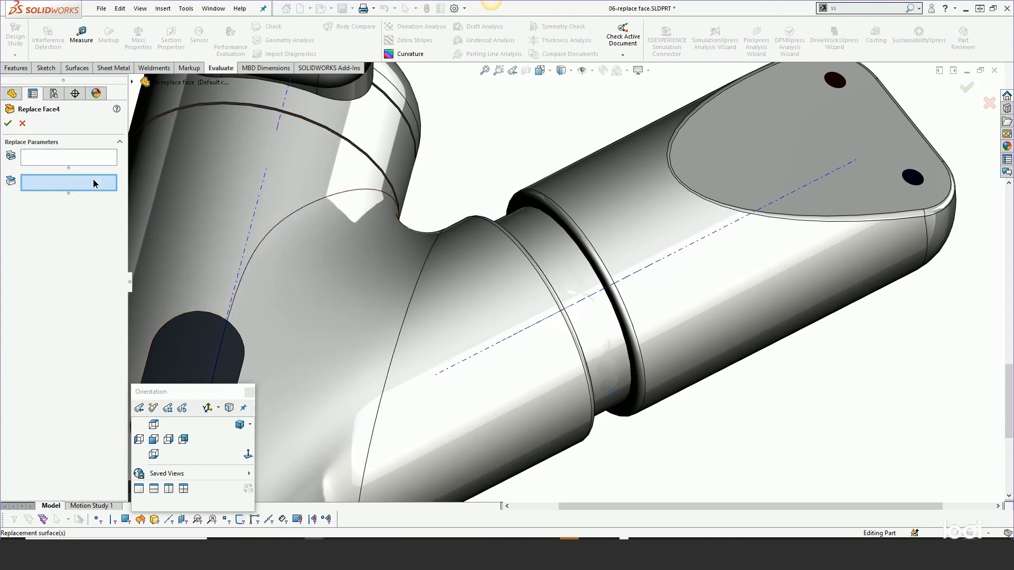
click(553, 271)
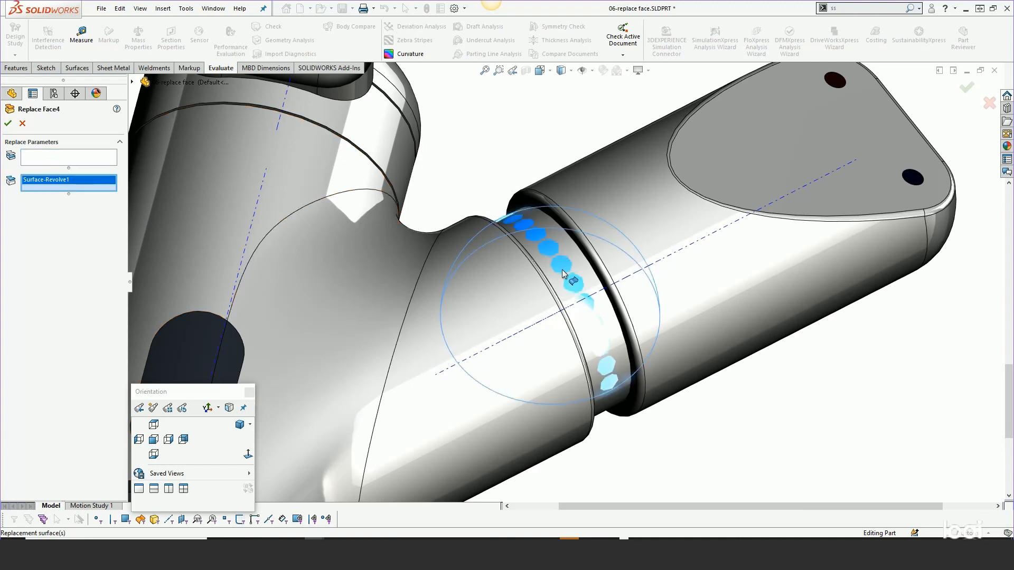
click(70, 159)
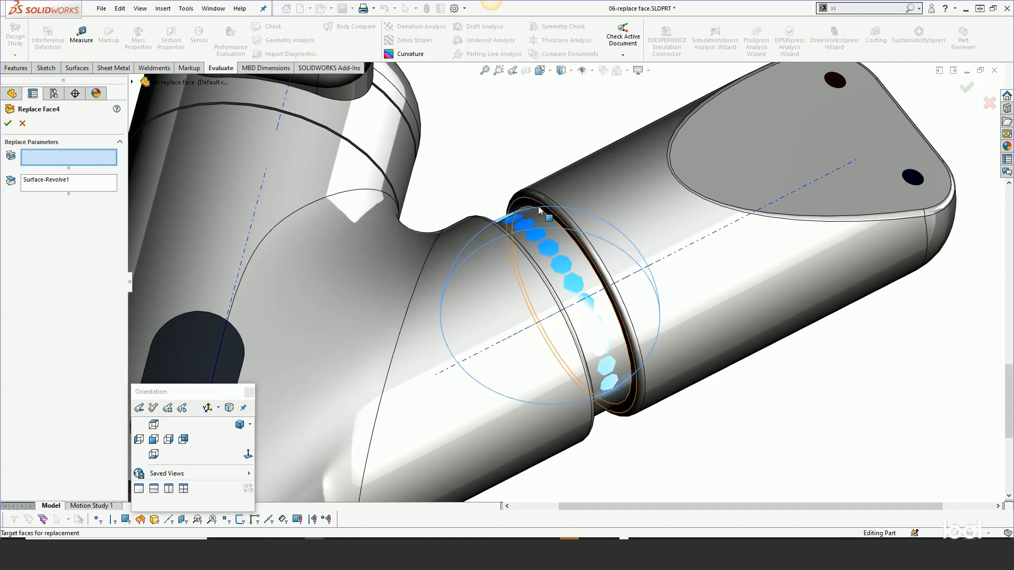
click(548, 221)
key(Return)
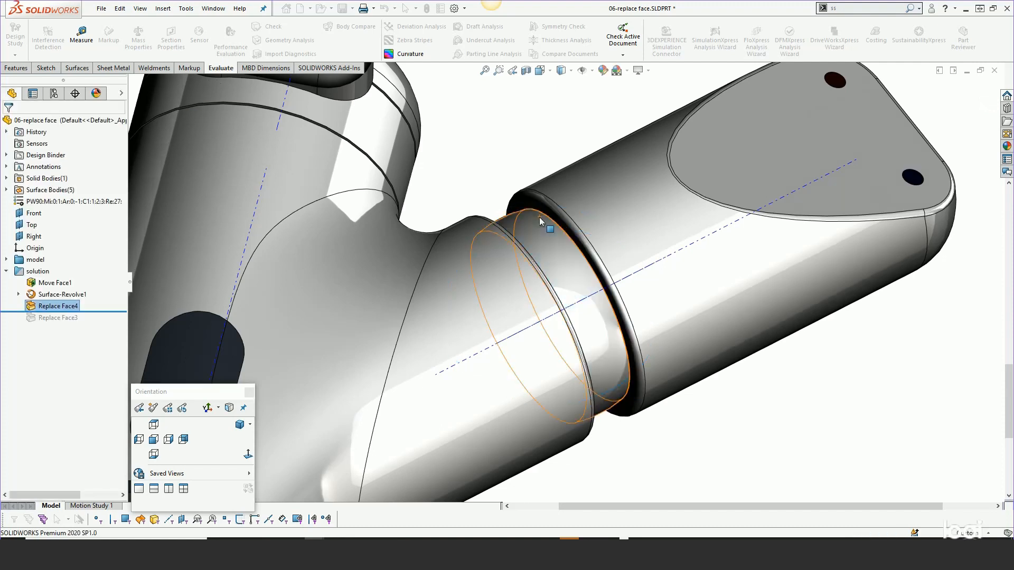
key(s)
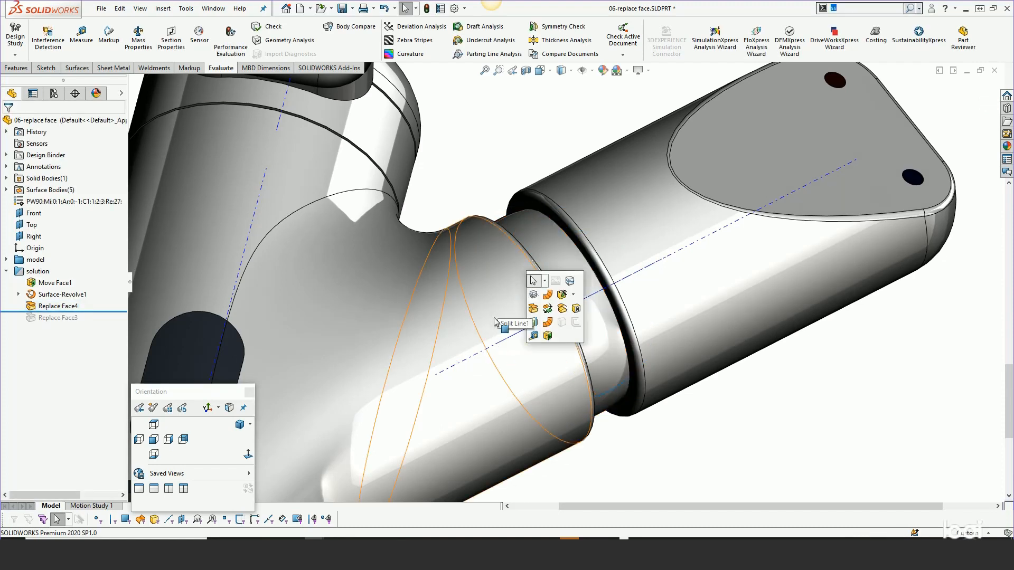
click(683, 458)
middle_drag(649, 368, 612, 328)
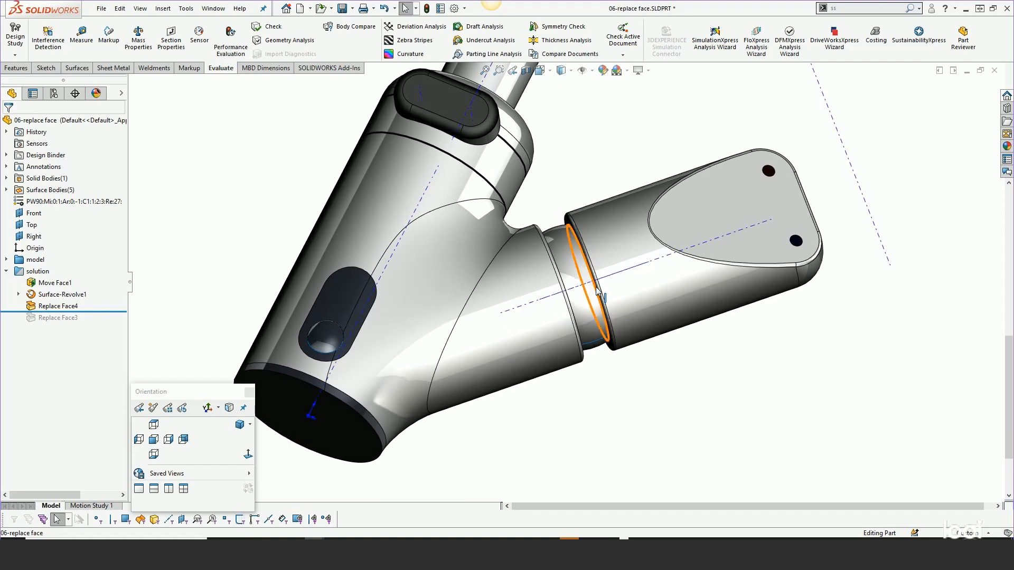
scroll(618, 342, down, 2)
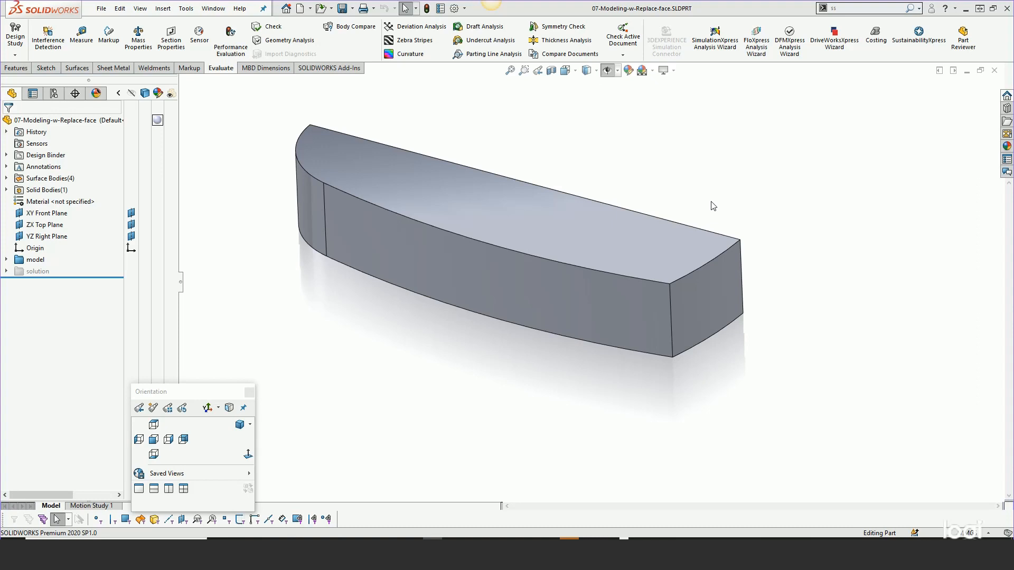
- Switch to the 07-Modeling-w-Replace-face part and unsuppress its whole solution folder
mouse_move(800, 352)
middle_down()
mouse_move(803, 170)
mouse_move(801, 369)
middle_up()
key(Escape)
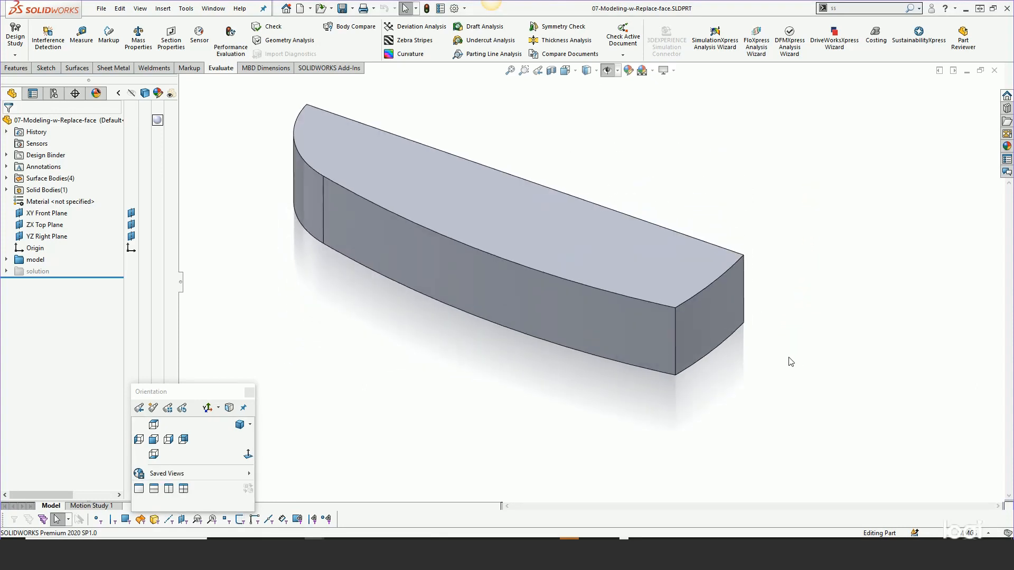
click(30, 272)
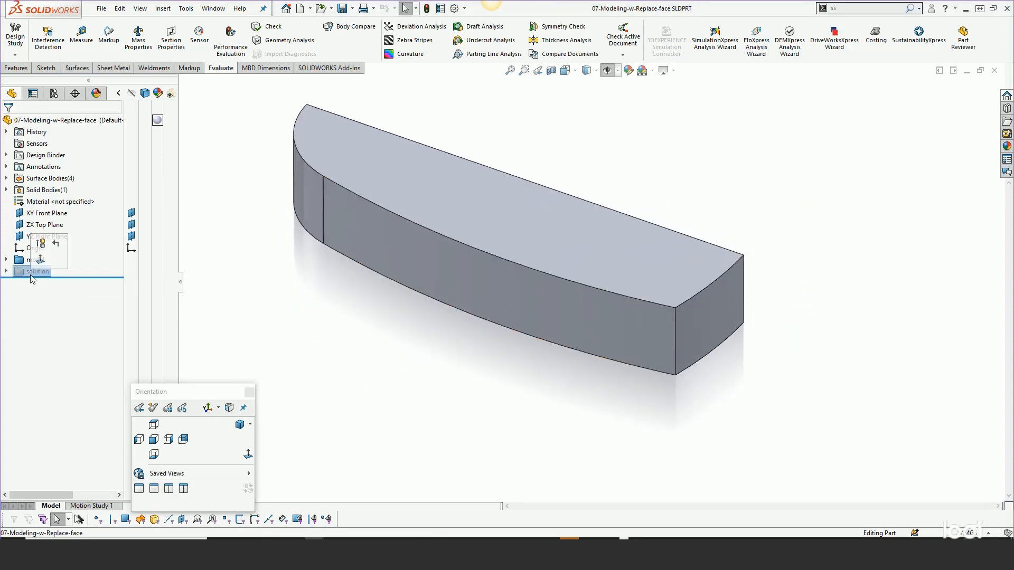
click(42, 245)
key(s)
mouse_move(390, 369)
middle_down()
mouse_move(389, 268)
mouse_move(391, 356)
middle_up()
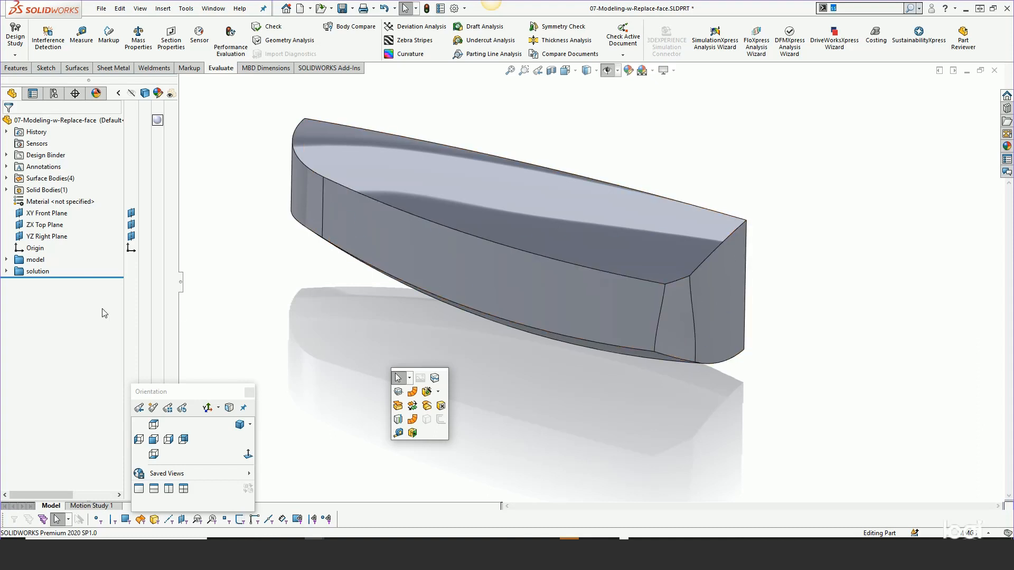
- List the solution features and show the surface bodies Surface-Revolve2, Boundary-Surface5, Surface-Extrude1 and Surface-Fill1
click(7, 271)
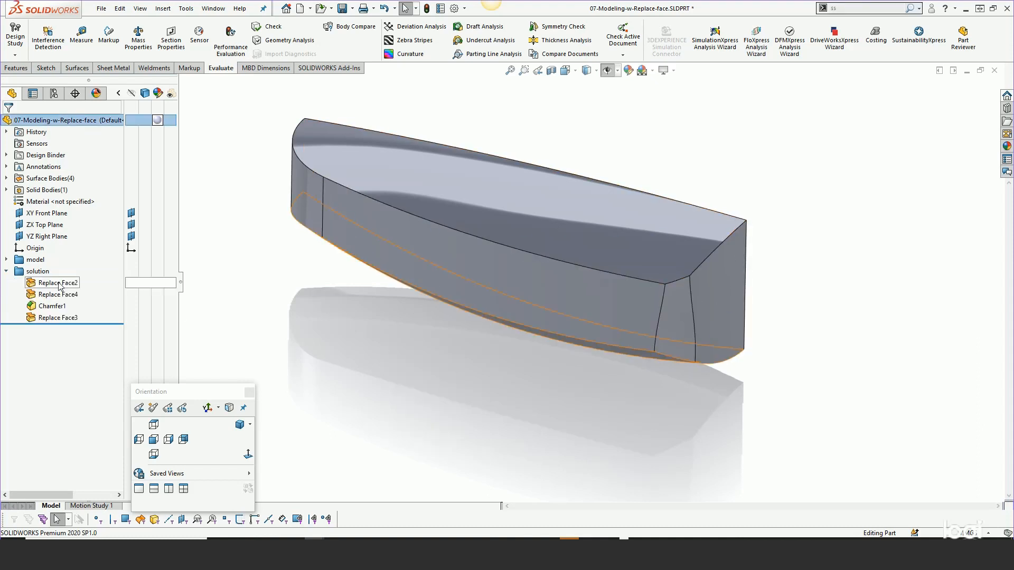
mouse_move(59, 285)
click(6, 260)
click(6, 260)
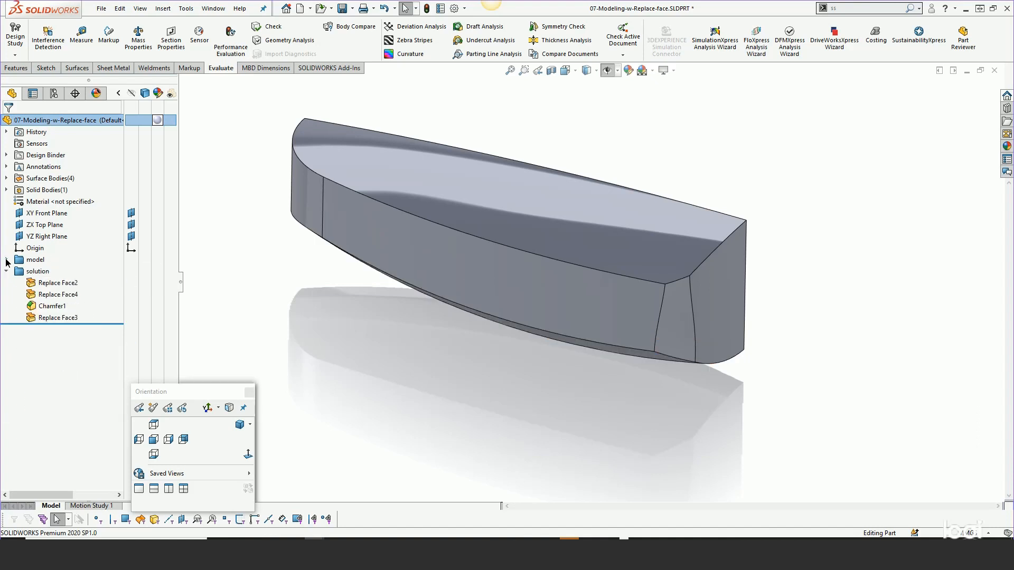
click(7, 178)
click(59, 190)
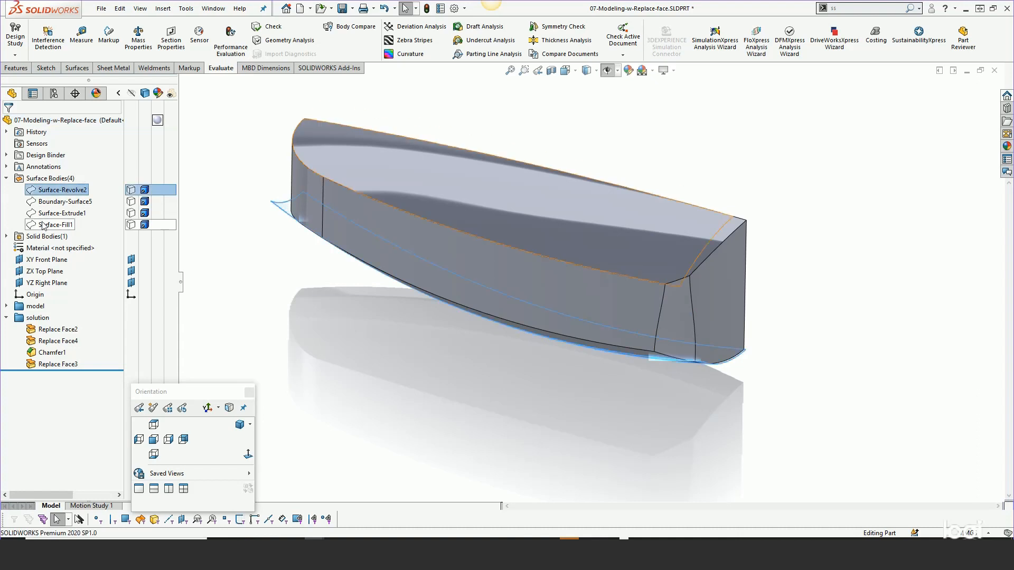
shift+click(42, 223)
click(47, 207)
click(301, 258)
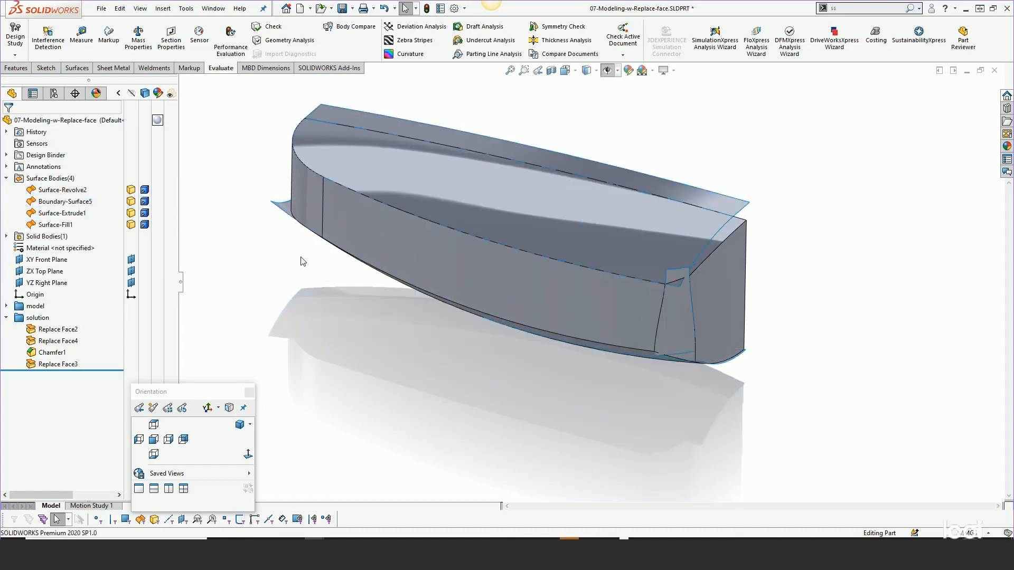
click(386, 312)
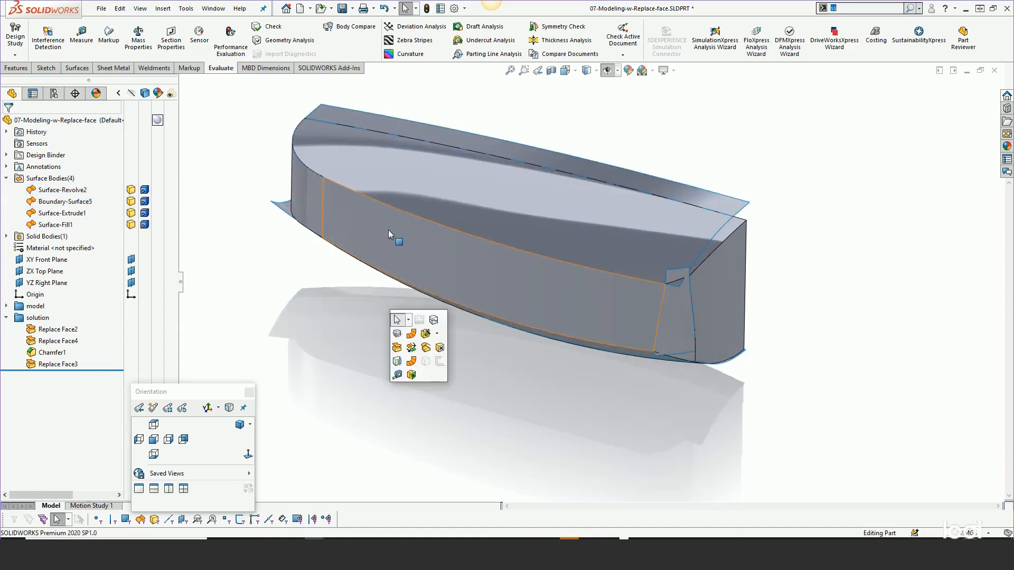
key(s)
mouse_move(361, 291)
middle_down()
mouse_move(348, 185)
mouse_move(358, 284)
middle_up()
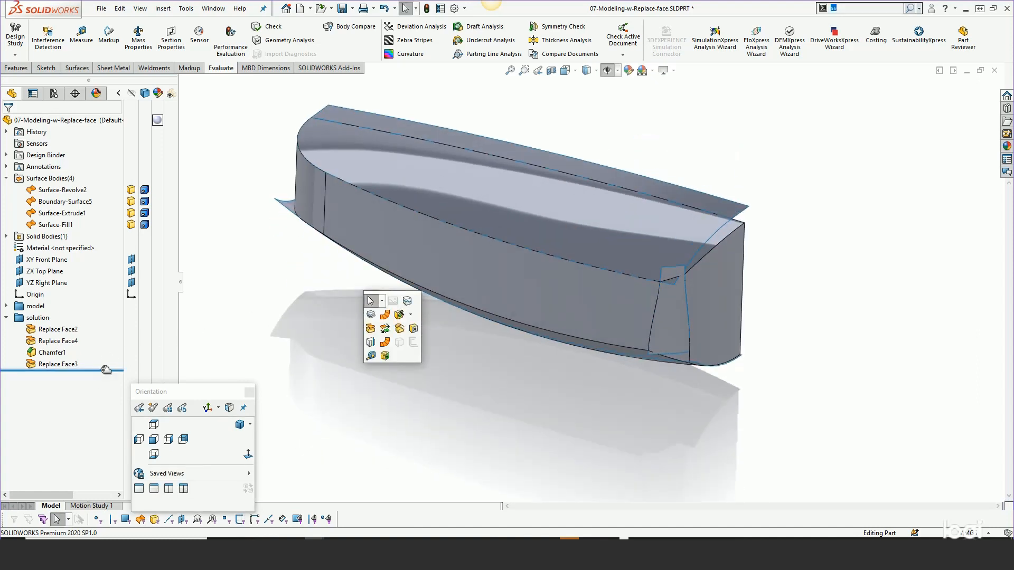
- Roll the history back before Chamfer1, then forward past Replace Face3, comparing the chamfered corner with the replacement surface
drag(104, 370, 98, 359)
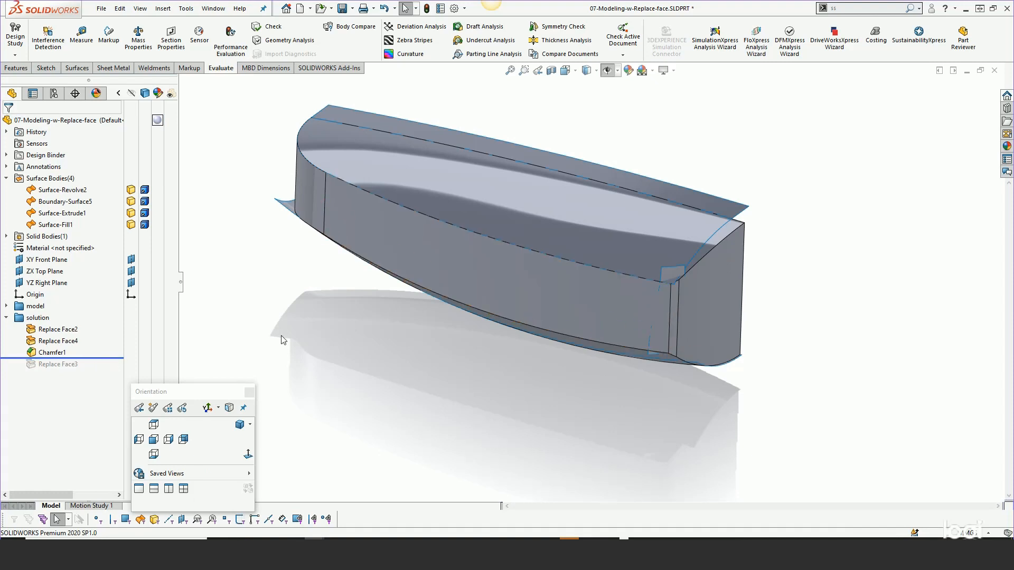
drag(90, 359, 89, 347)
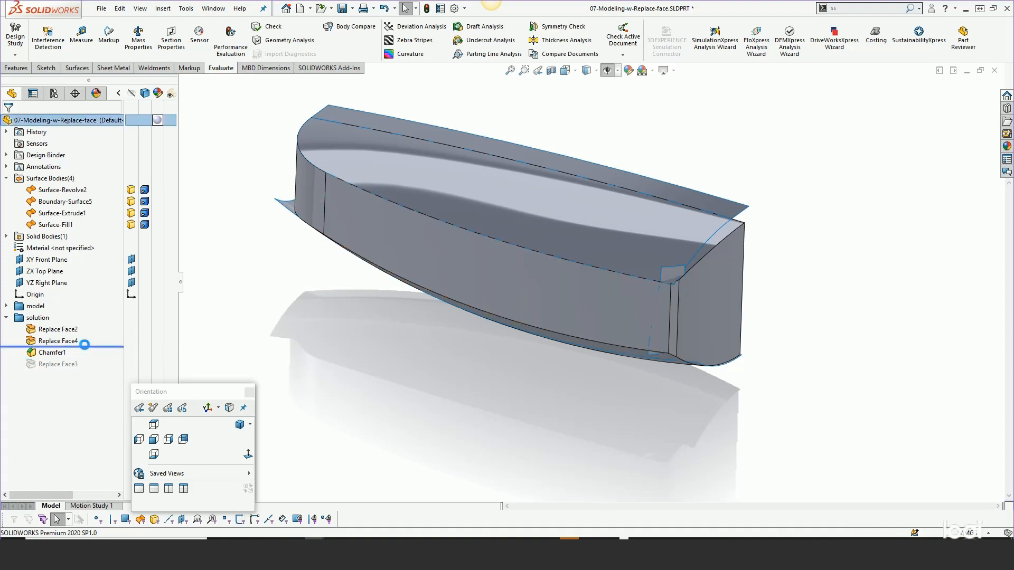
scroll(680, 309, down, 3)
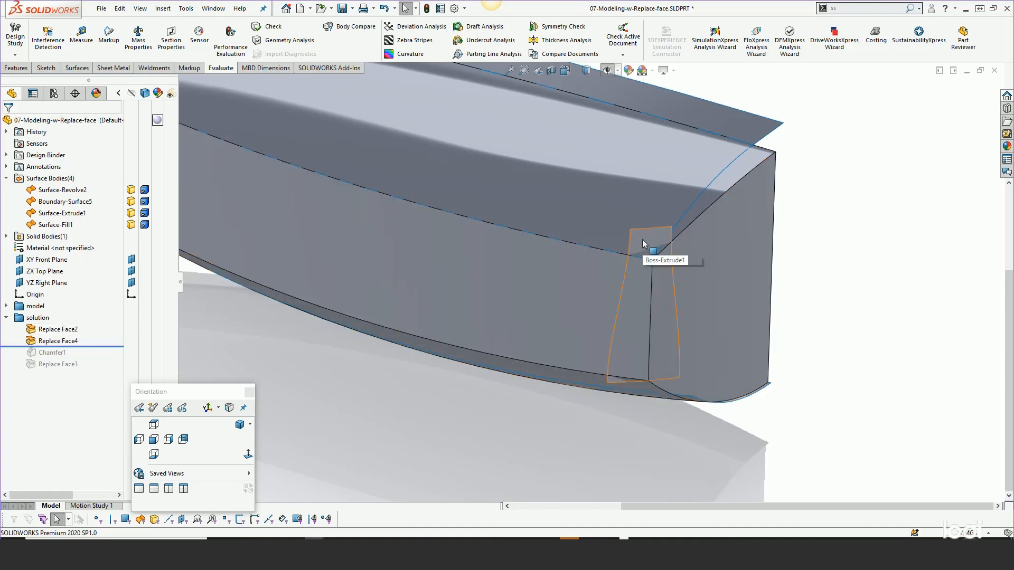
drag(88, 346, 88, 354)
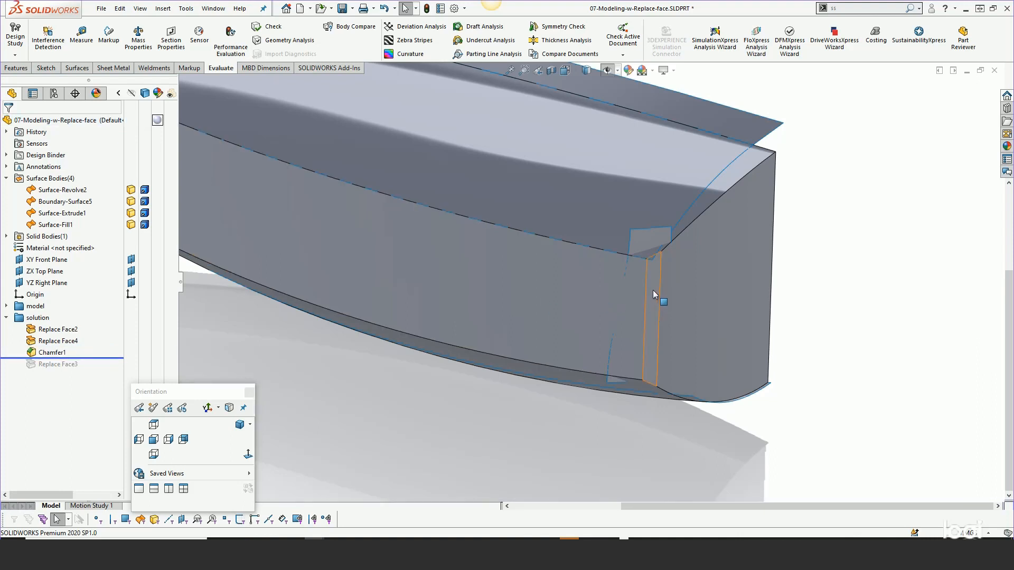
drag(91, 359, 90, 370)
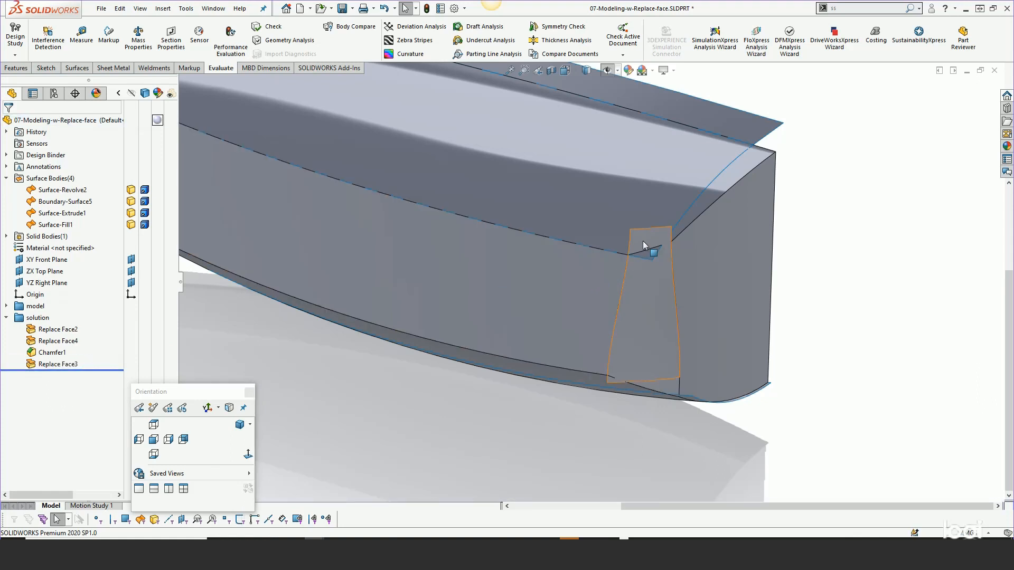
- Hide the surface bodies Surface-Revolve2, Boundary-Surface5, Surface-Extrude1 and Surface-Fill1 and inspect the remaining solid
key(f)
click(50, 191)
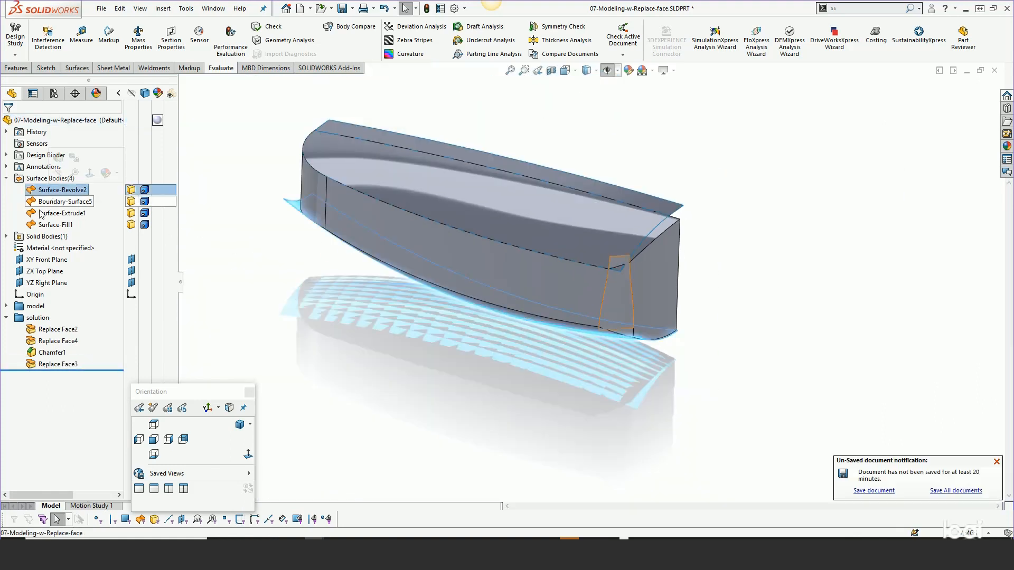
shift+click(45, 226)
click(48, 212)
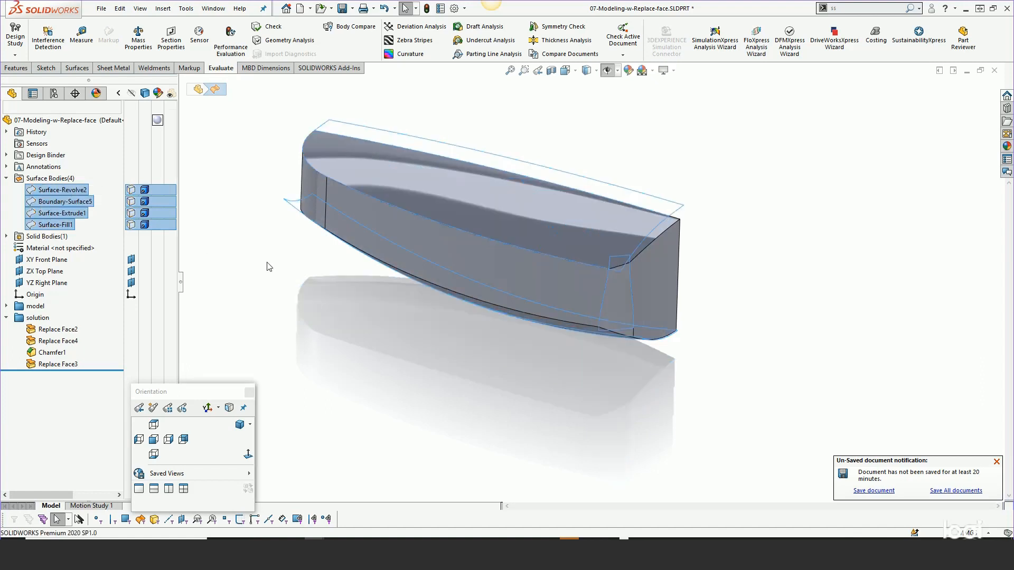
middle_drag(505, 289, 509, 310)
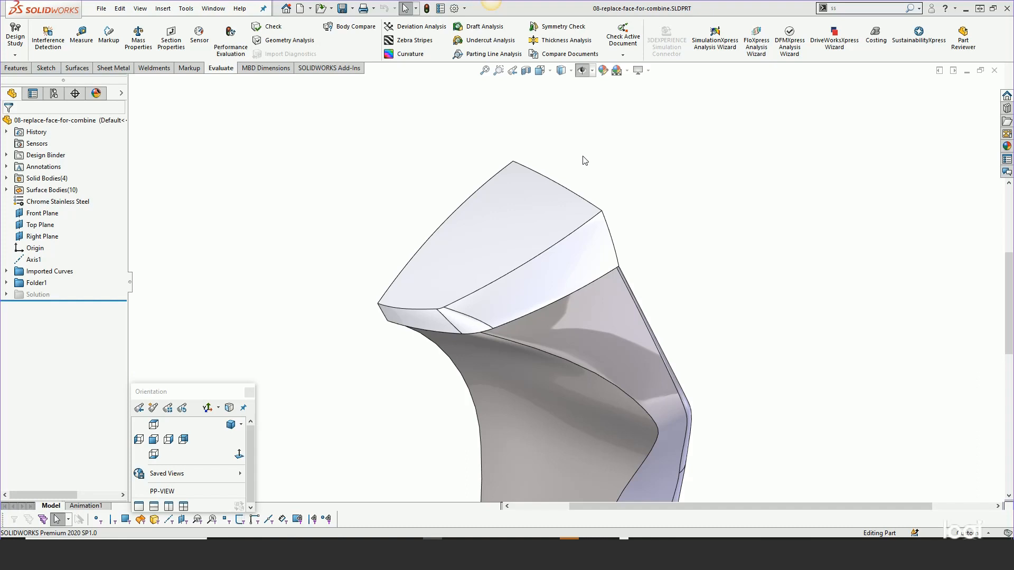
- Try to combine the Mirror3 end body with the adjoining lower body using the Add operation
middle_drag(664, 228, 584, 306)
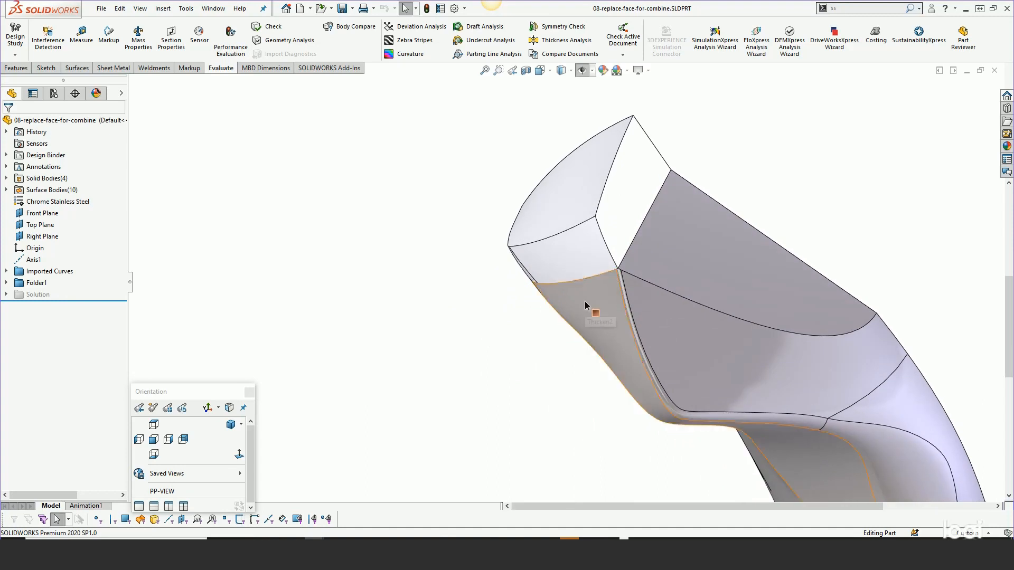
middle_drag(585, 301, 611, 237)
click(610, 244)
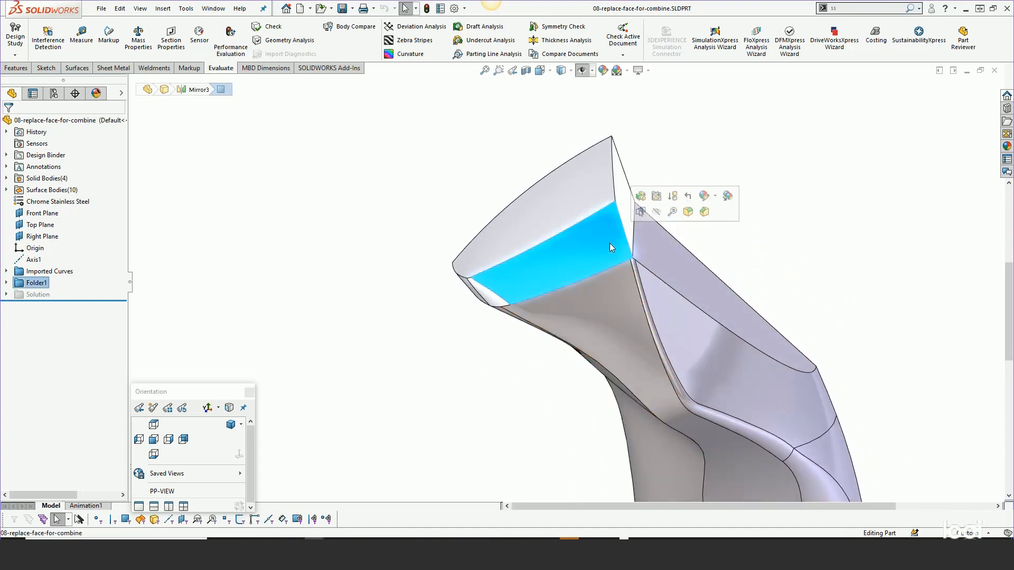
key(Escape)
click(163, 8)
mouse_move(180, 50)
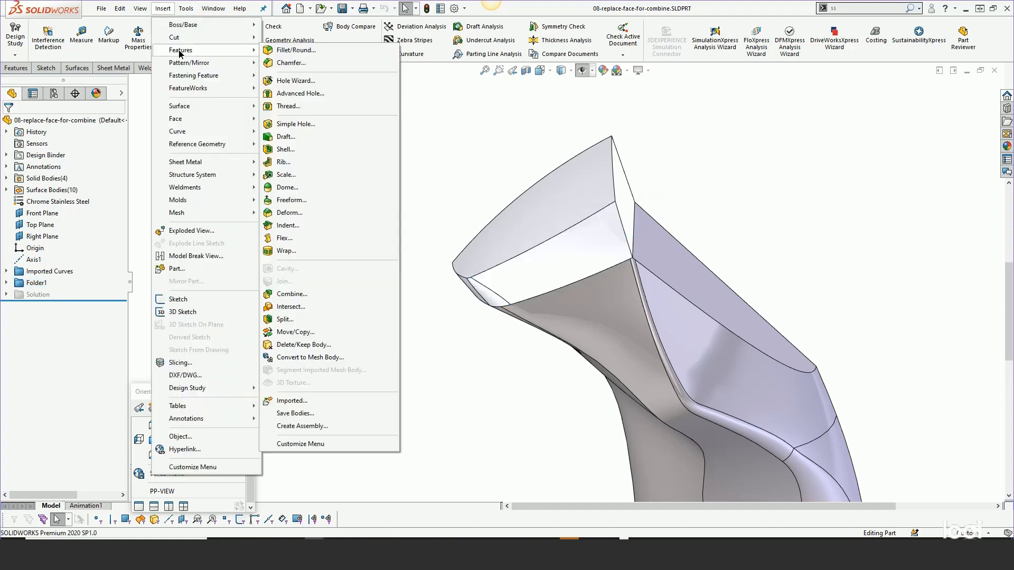
click(292, 295)
click(557, 264)
click(616, 317)
click(8, 123)
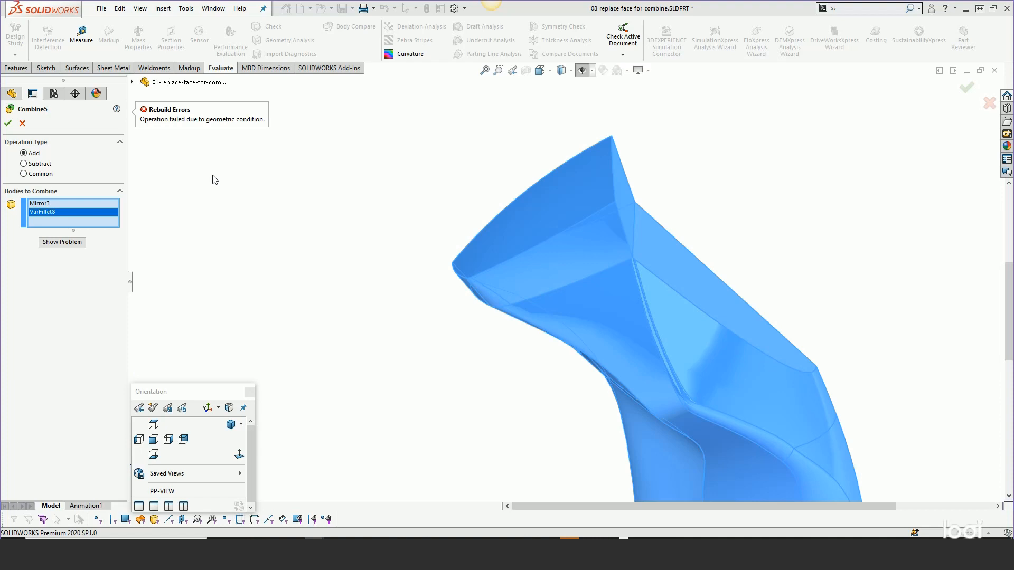
click(22, 125)
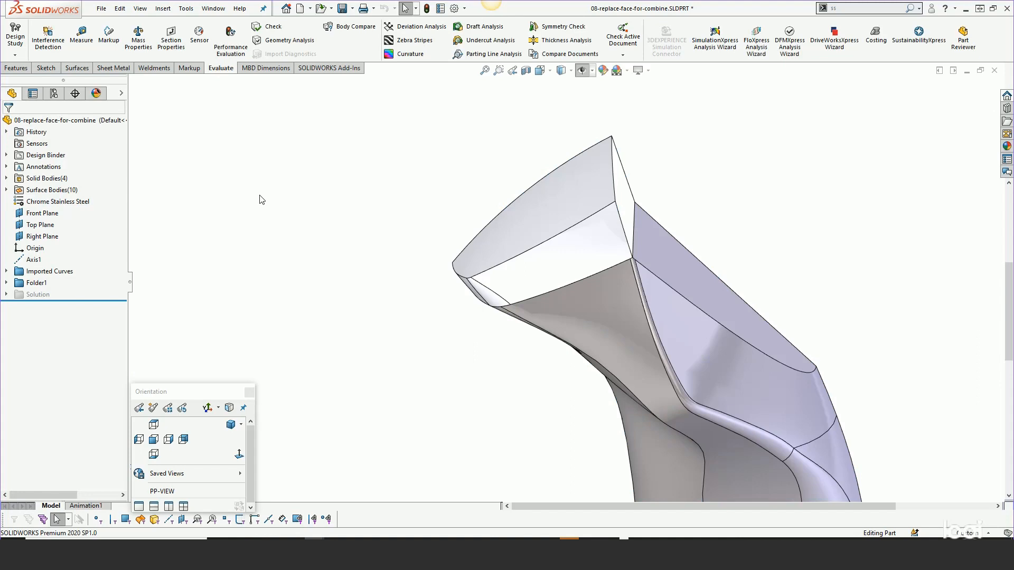
- Inspect the joint between the end block and the lower body, and isolate the Mirror3 body
middle_drag(574, 289, 575, 364)
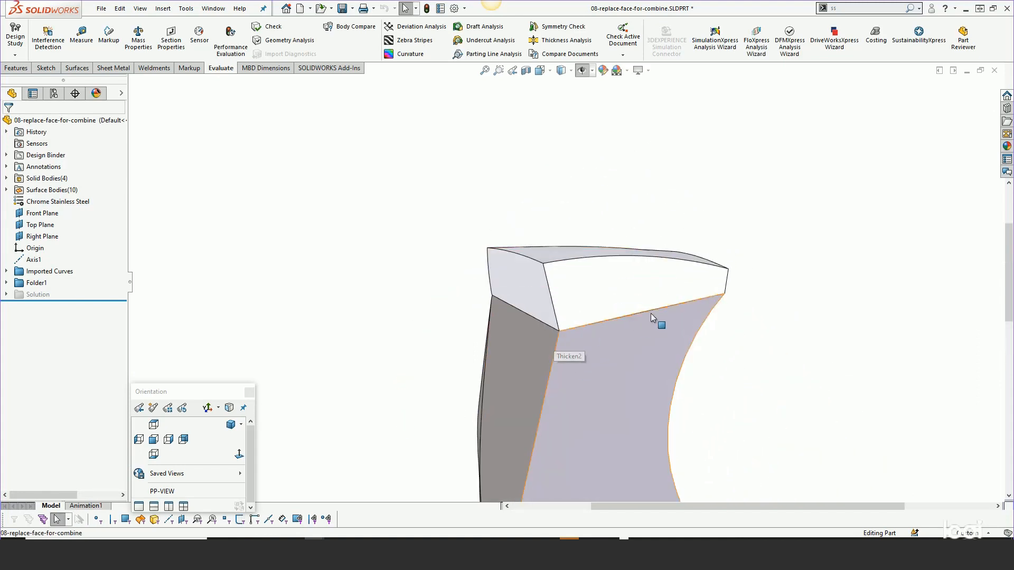
scroll(585, 330, down, 2)
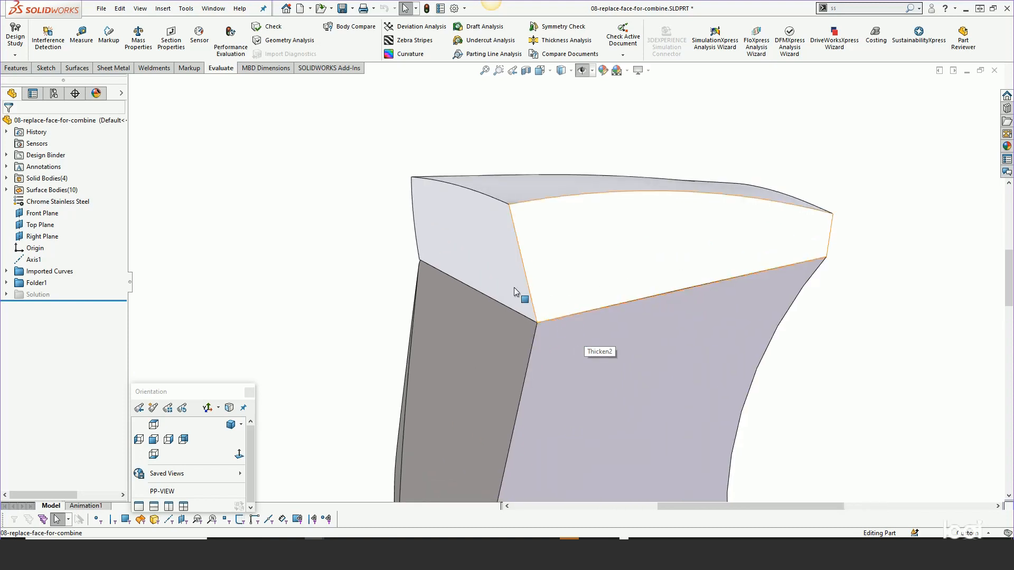
middle_drag(492, 360, 629, 374)
scroll(631, 369, up, 3)
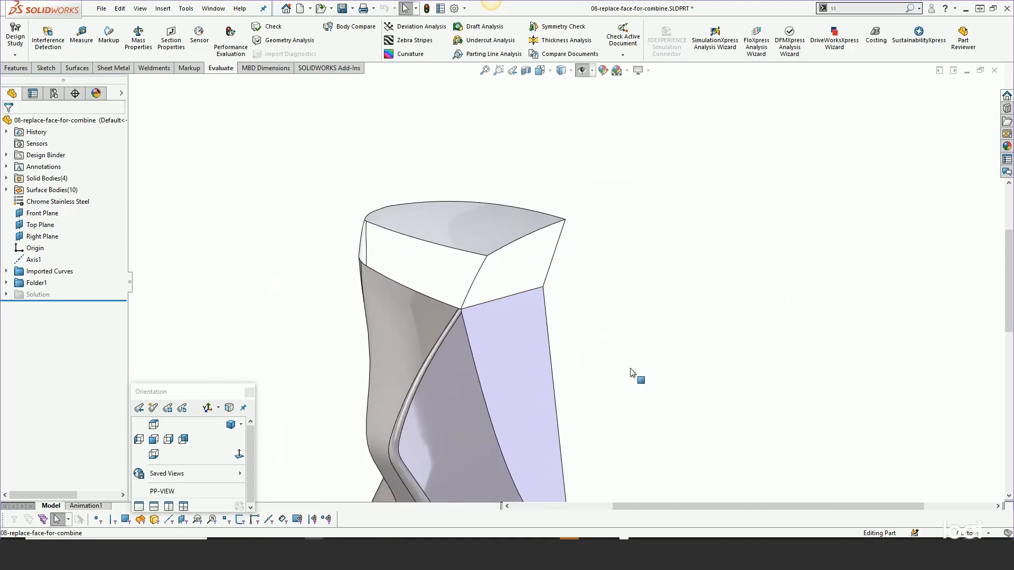
scroll(632, 373, up, 1)
right_click(522, 280)
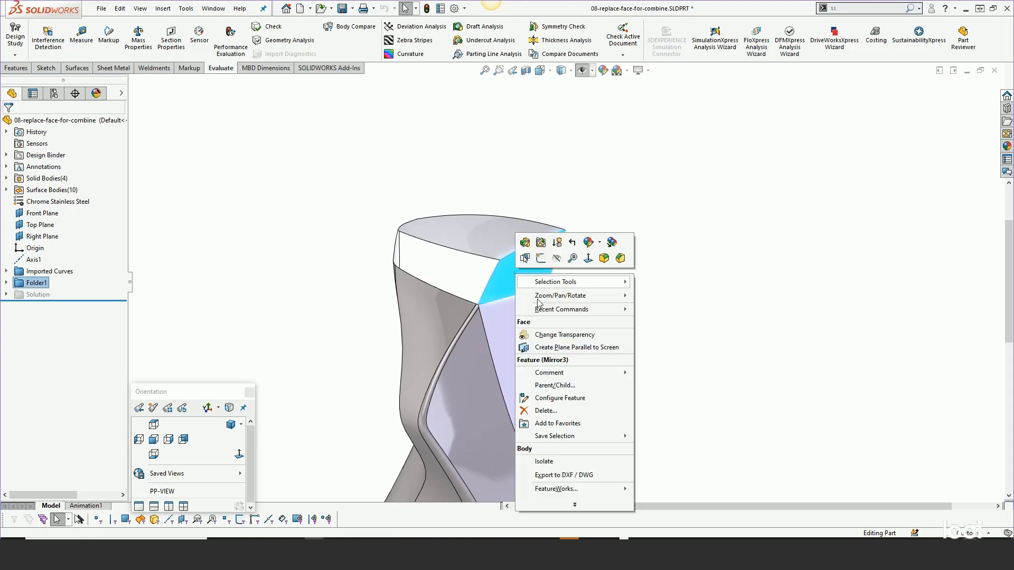
click(547, 462)
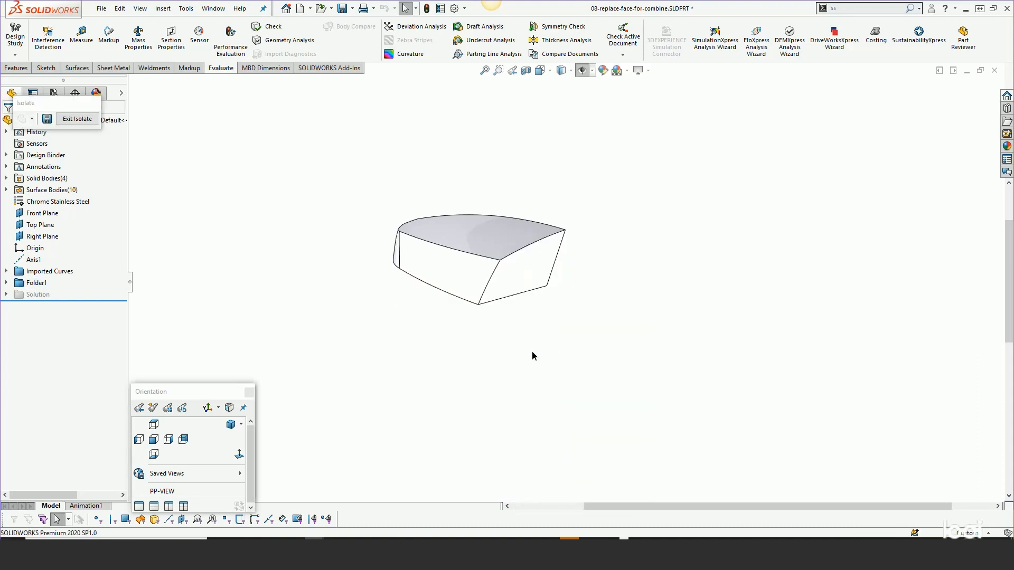
- Offset the isolated body's contact face as a surface with a distance of 0 in
middle_drag(532, 356, 497, 272)
click(496, 271)
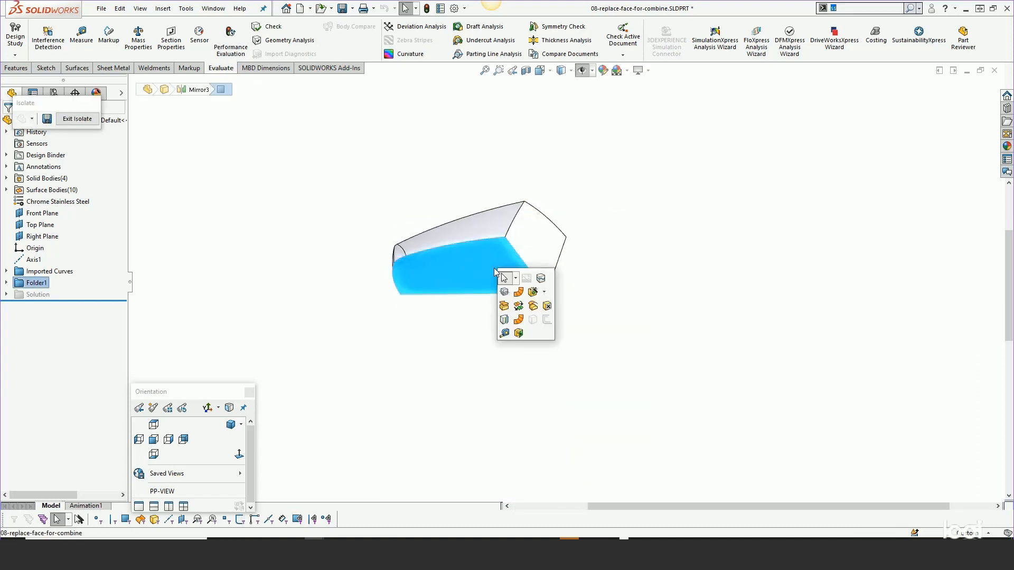
click(533, 307)
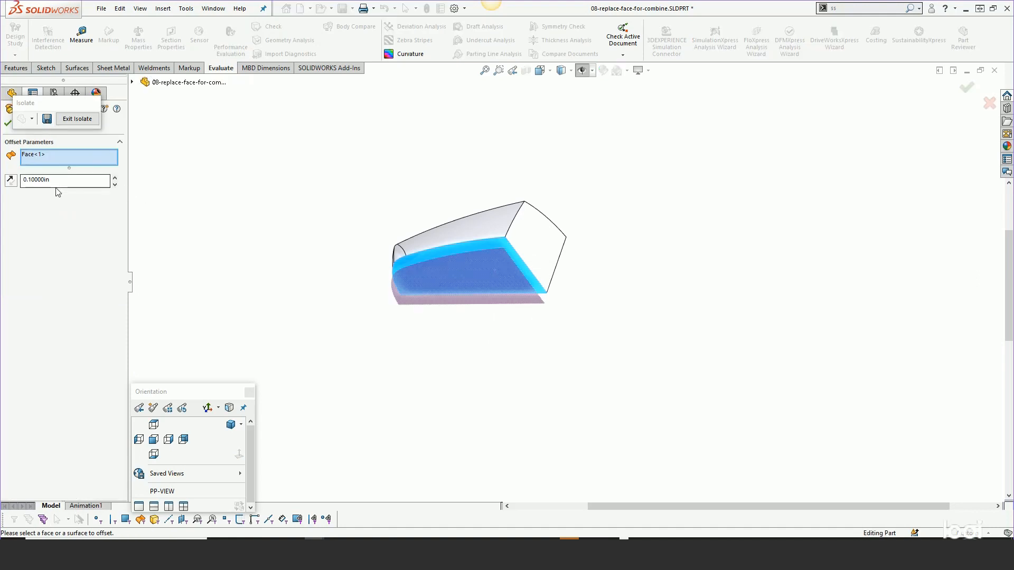
double_click(59, 181)
text(0)
key(Return)
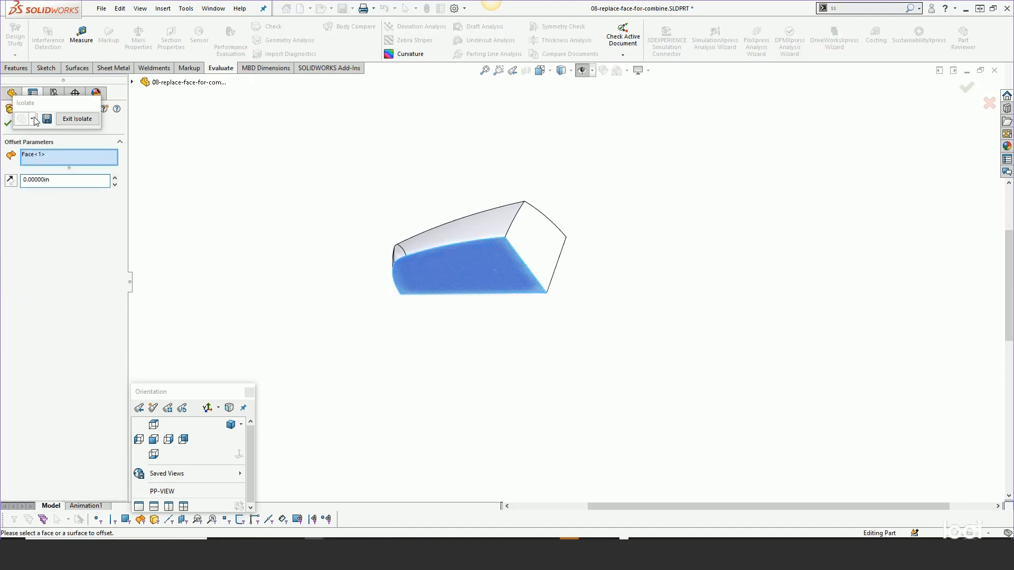
click(8, 123)
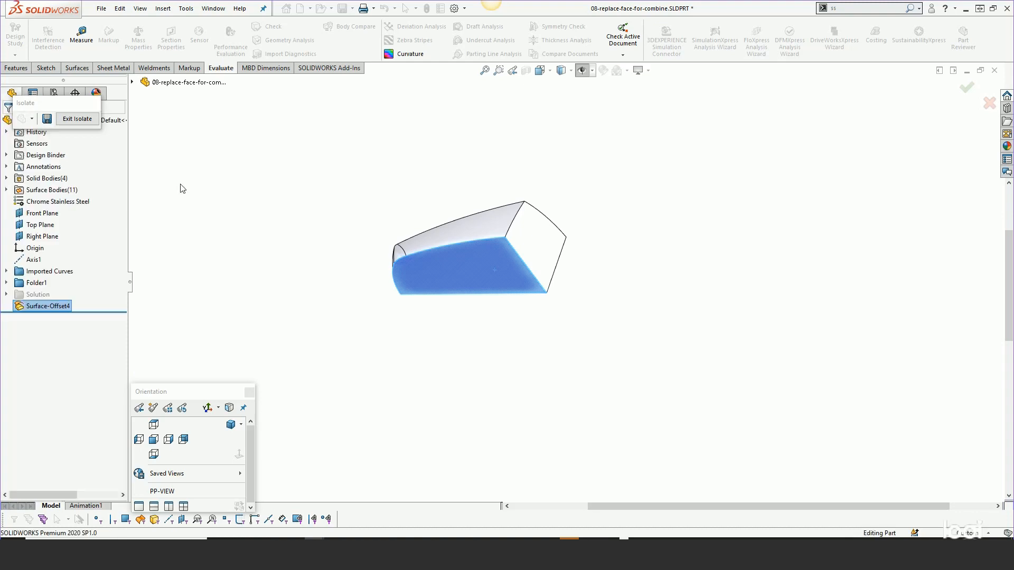
- Exit the isolated view and hide the Mirror3 body to expose the lower body's mating face
click(77, 119)
middle_drag(393, 257, 395, 287)
right_click(480, 213)
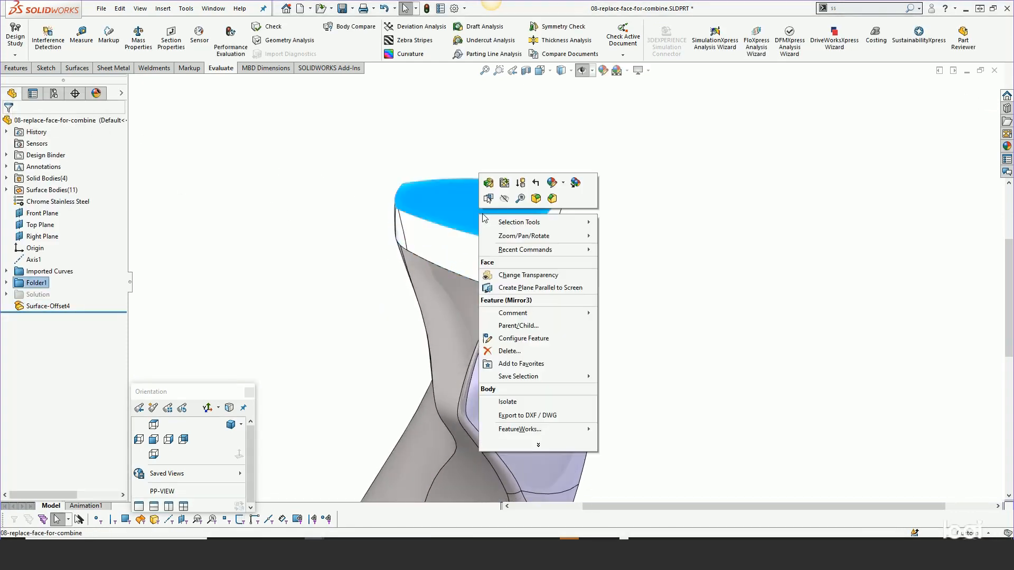
click(507, 195)
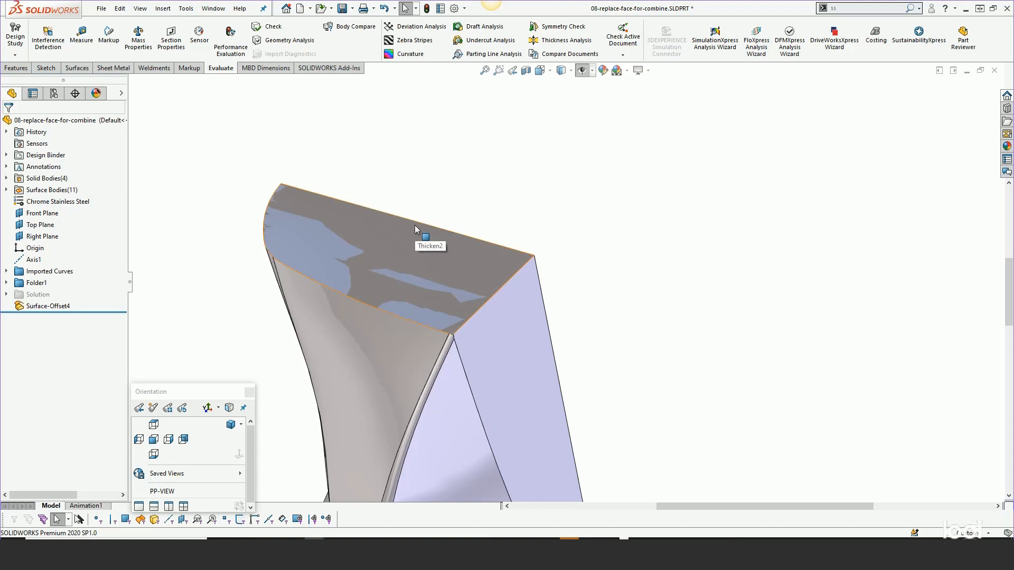
- Replace the lower body's mating end face with the Surface-Offset4 surface, using only that face as the target
key(s)
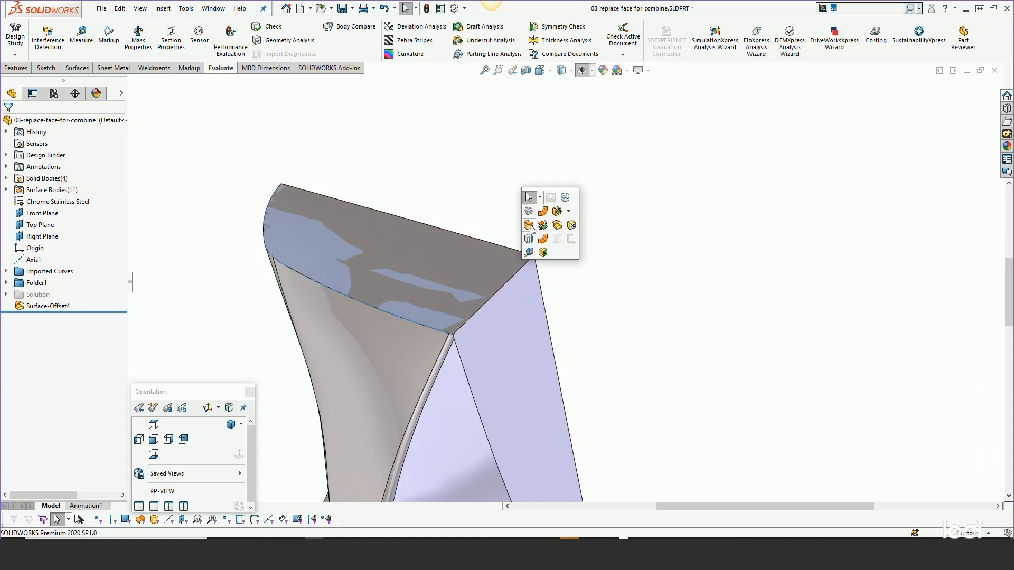
click(529, 225)
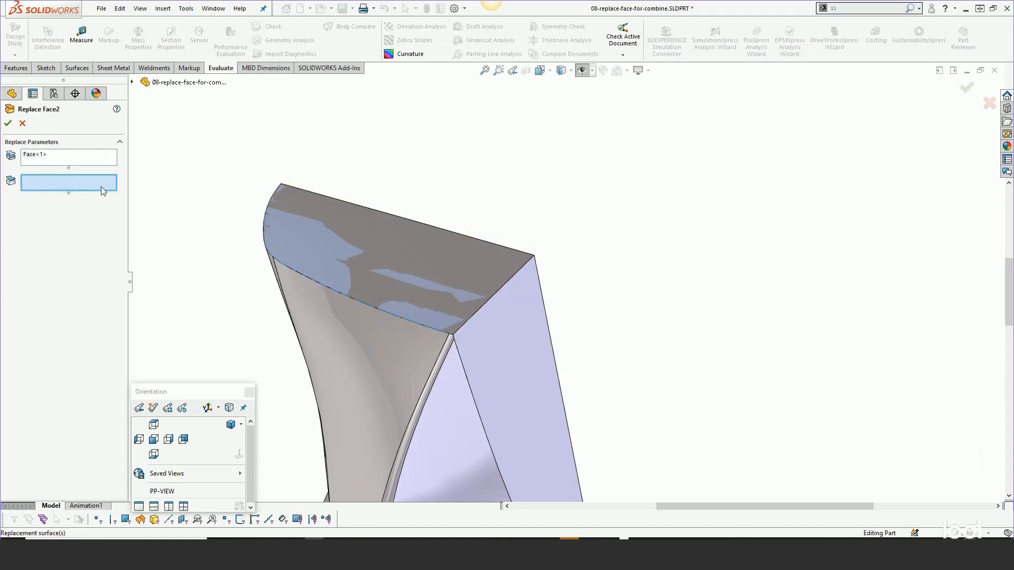
click(300, 239)
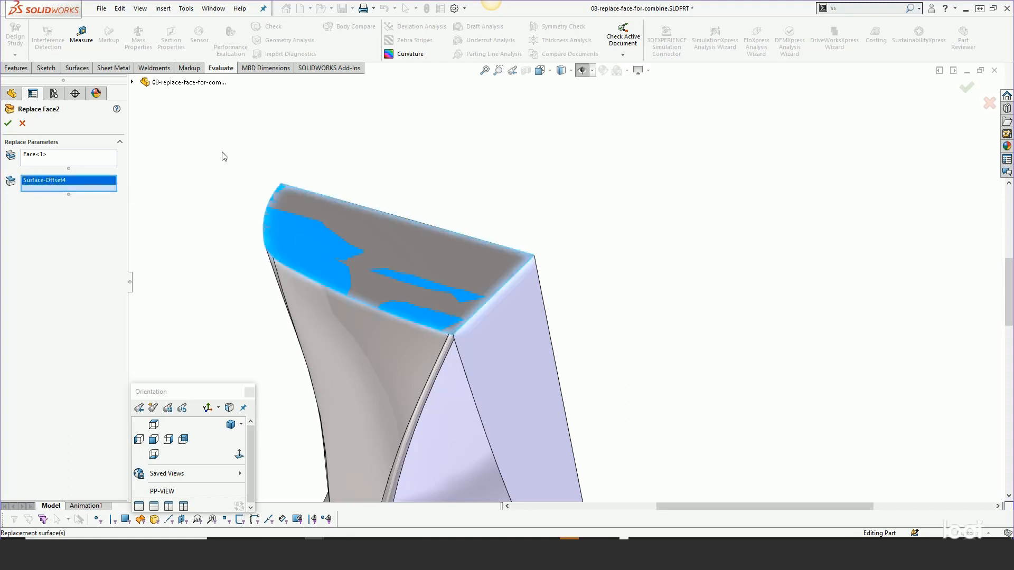
click(38, 154)
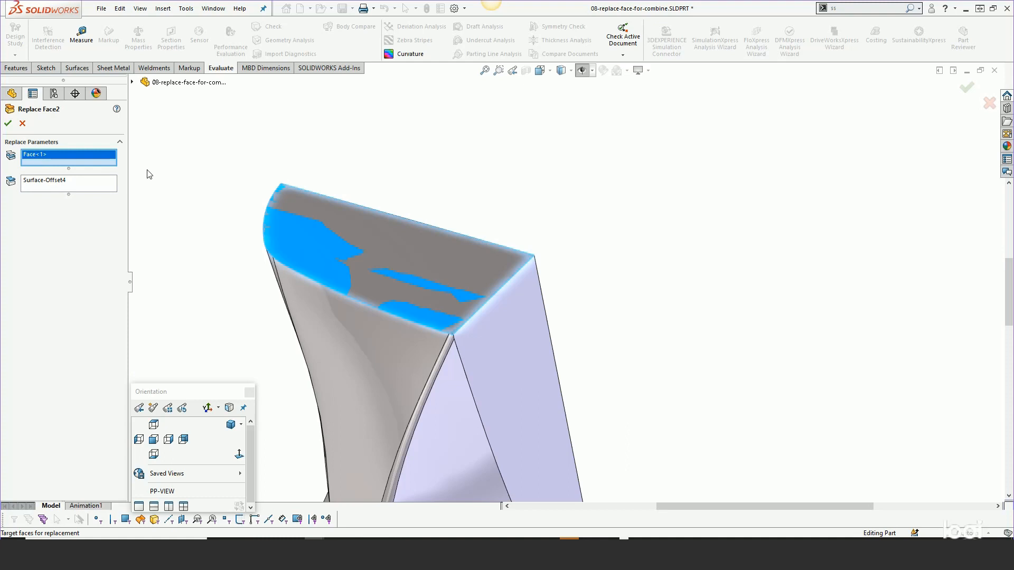
click(397, 241)
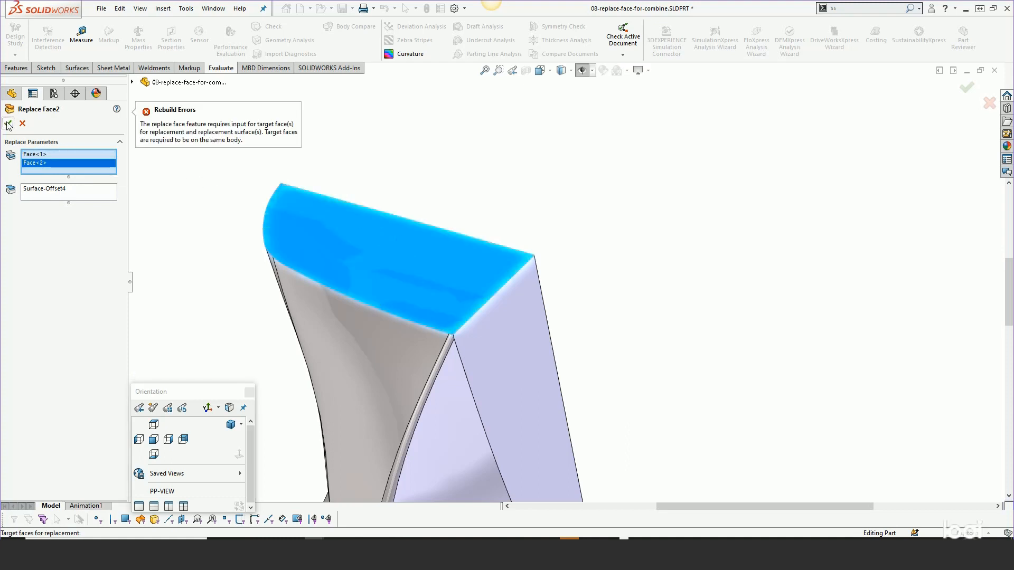
right_click(33, 158)
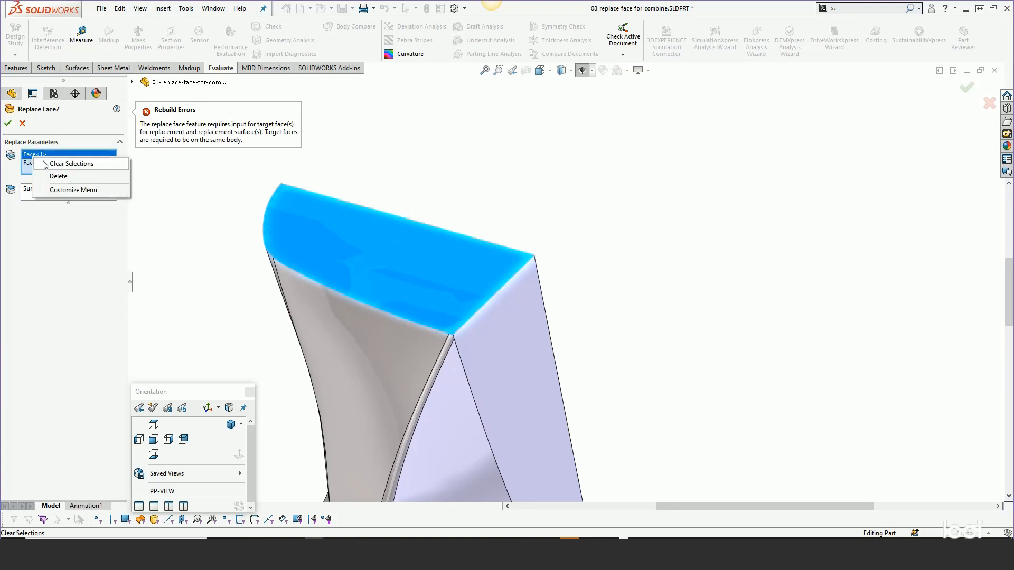
click(49, 166)
click(364, 234)
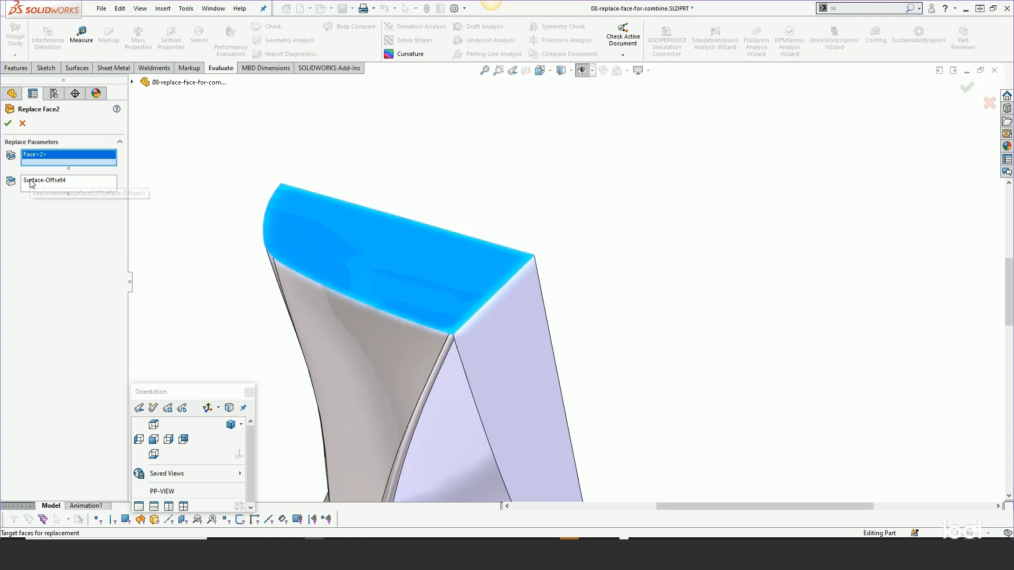
click(8, 123)
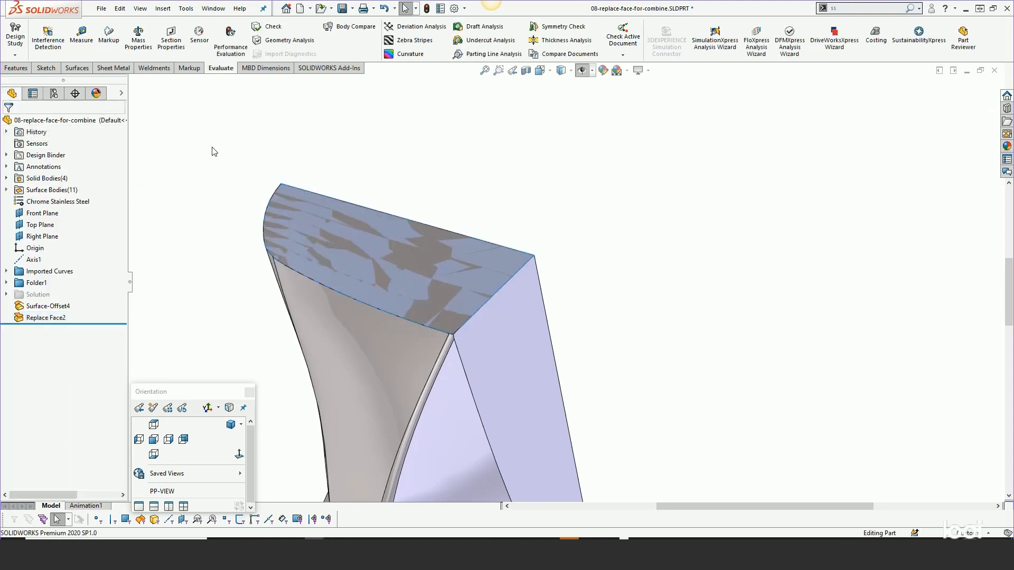
- List the solid bodies and show the Mirror3 body again
click(6, 179)
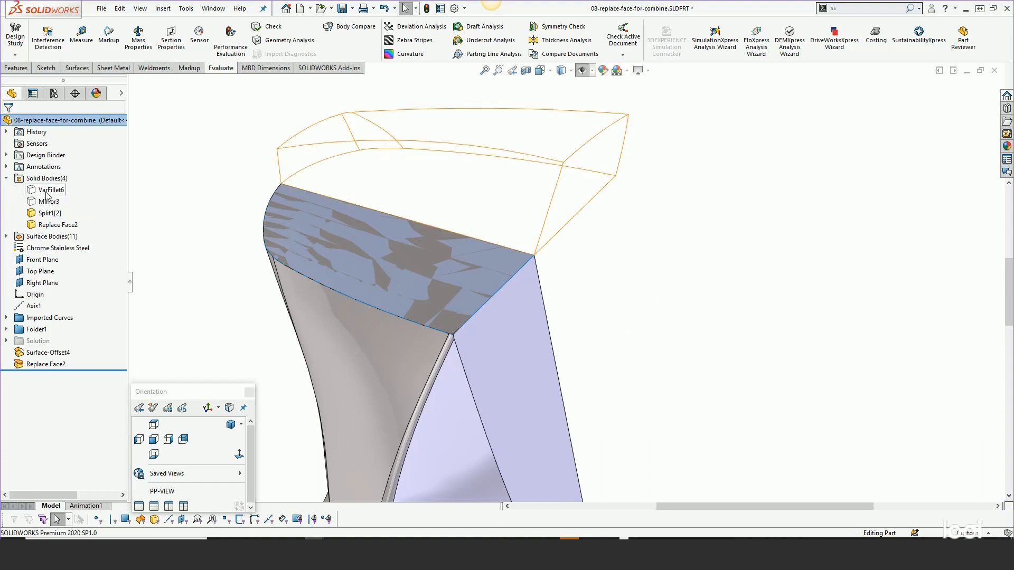
click(45, 203)
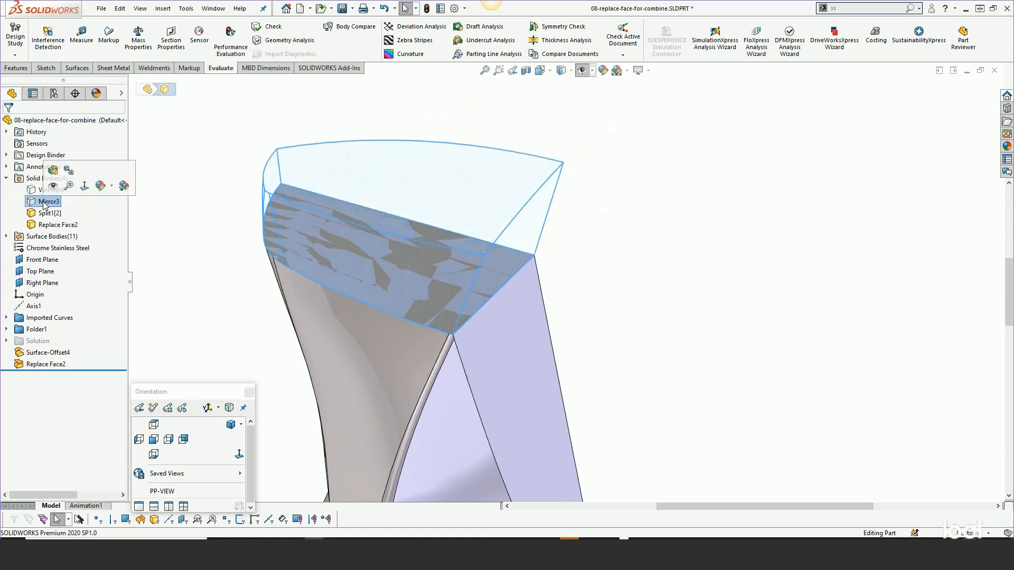
click(52, 185)
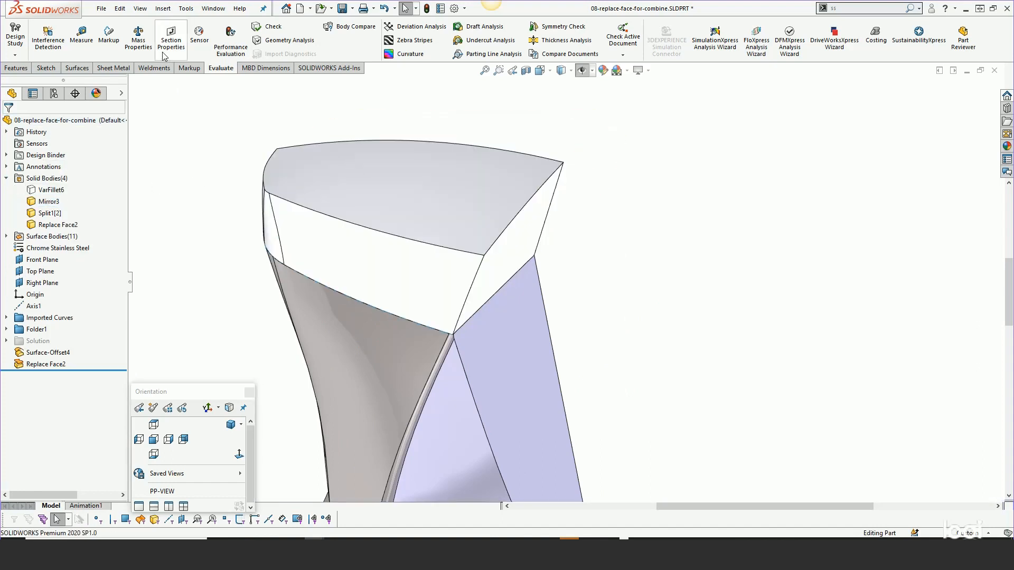
- Combine the Mirror3 body with the Replace Face2 body and inspect the joined area
click(163, 9)
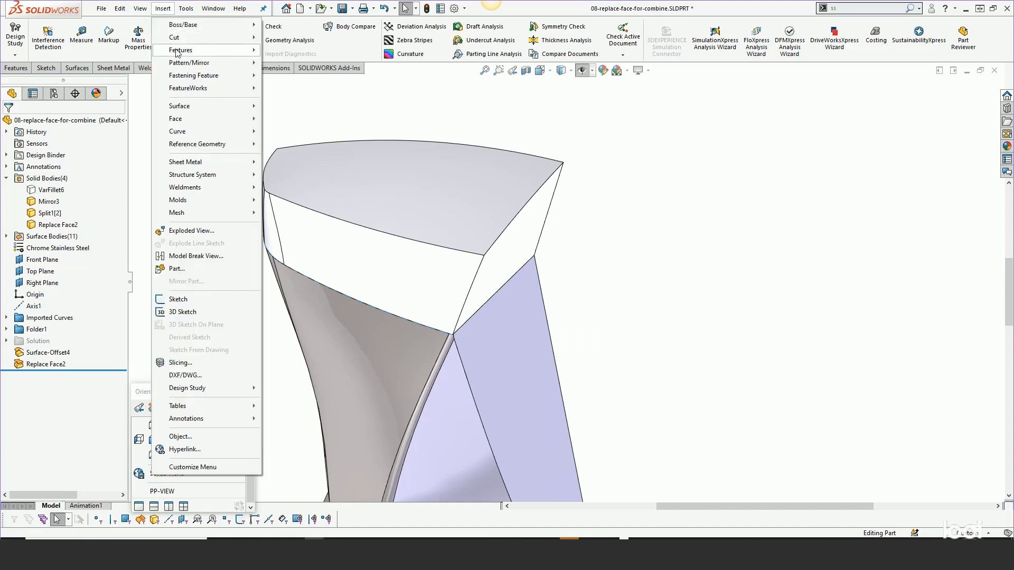
mouse_move(177, 51)
click(291, 296)
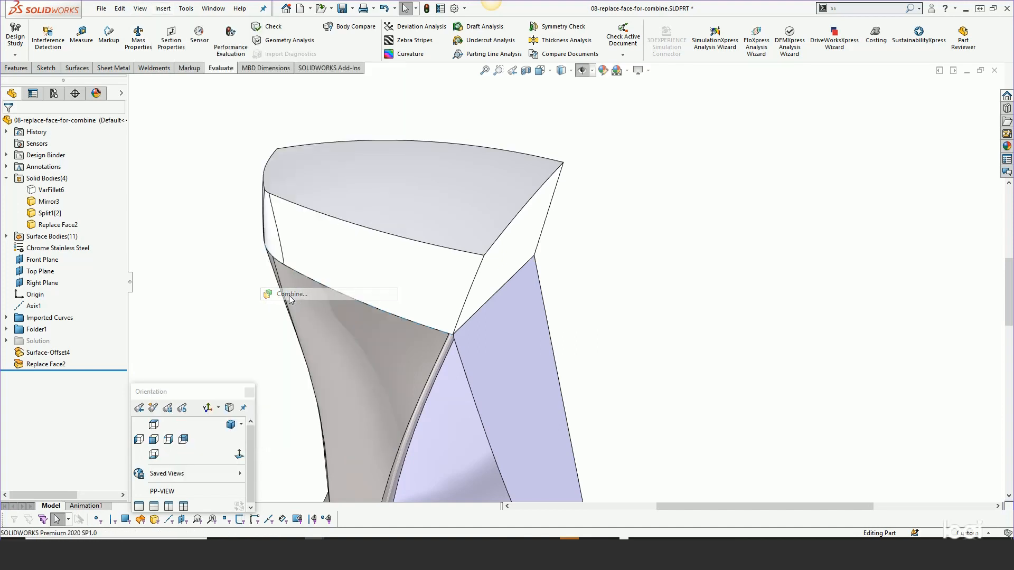
click(402, 269)
click(477, 324)
click(8, 124)
mouse_move(447, 258)
middle_down()
mouse_move(426, 186)
mouse_move(442, 268)
middle_up()
click(601, 283)
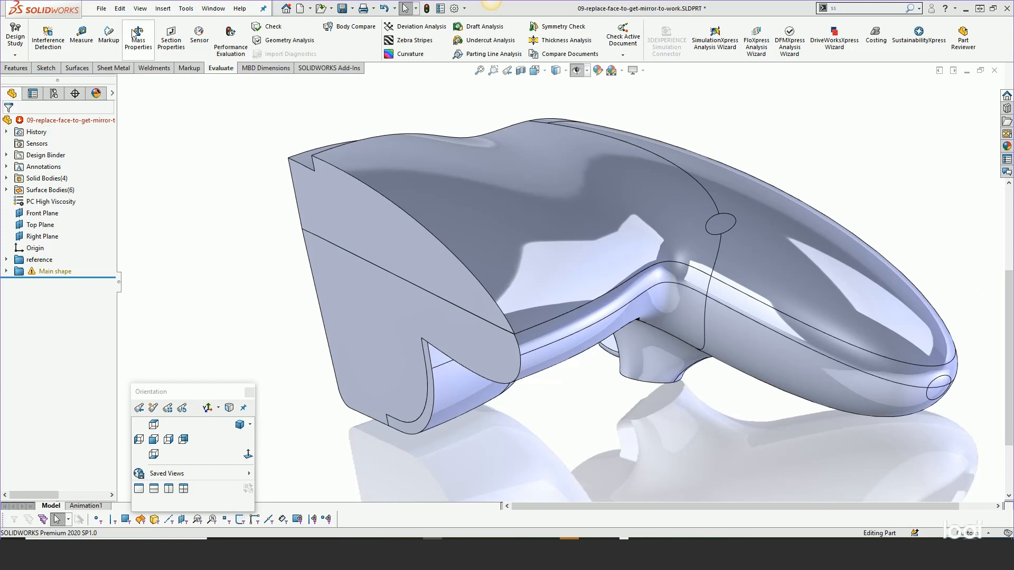
- Try to mirror the upper body about the Right Plane with Merge solids enabled
click(161, 11)
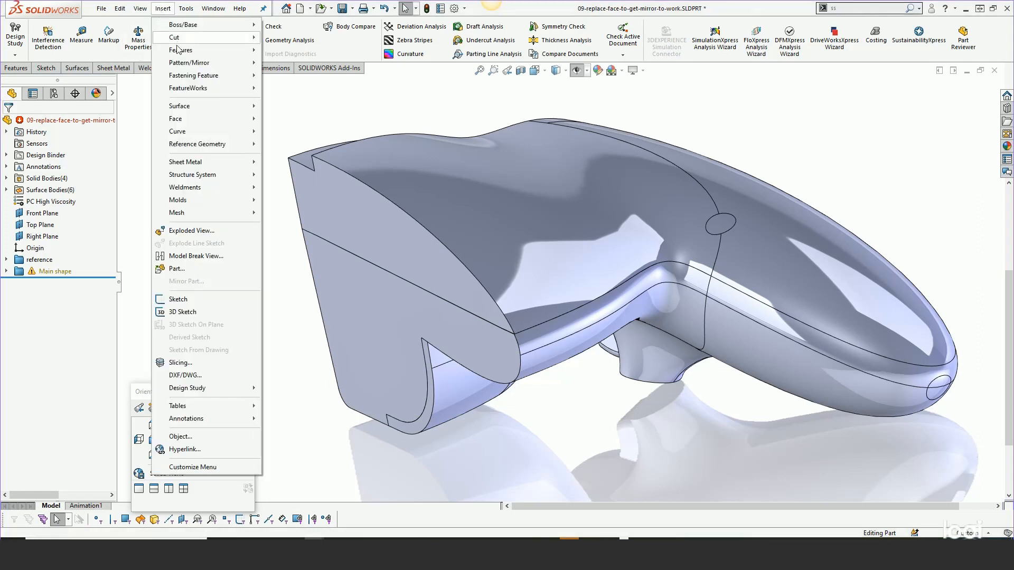
mouse_move(179, 68)
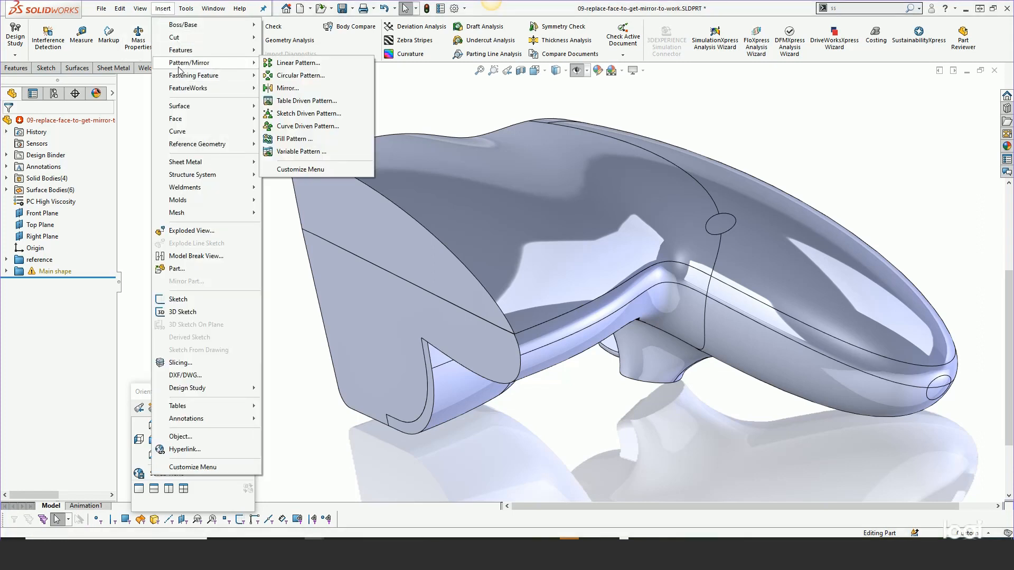
click(284, 87)
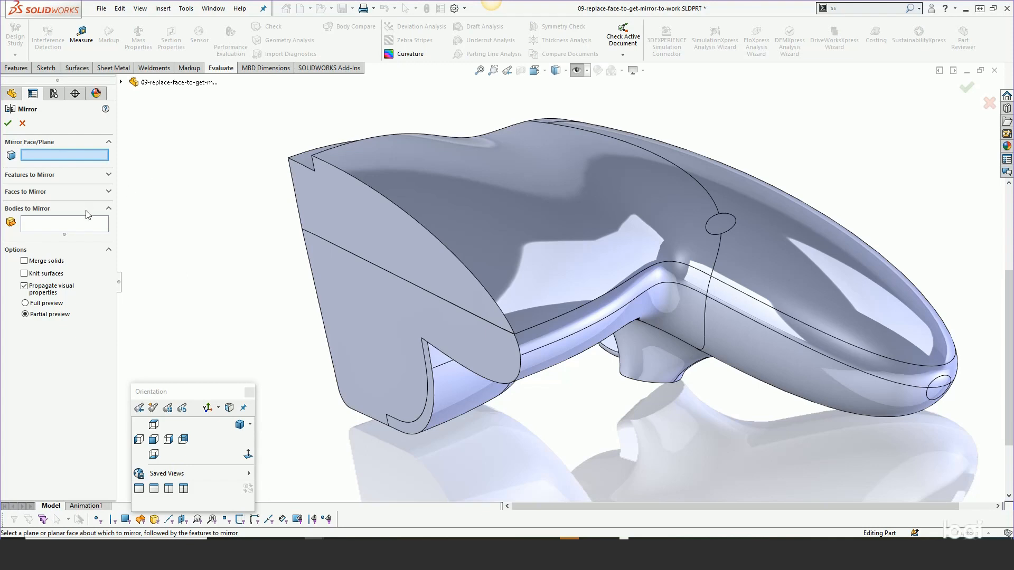
click(70, 223)
click(386, 170)
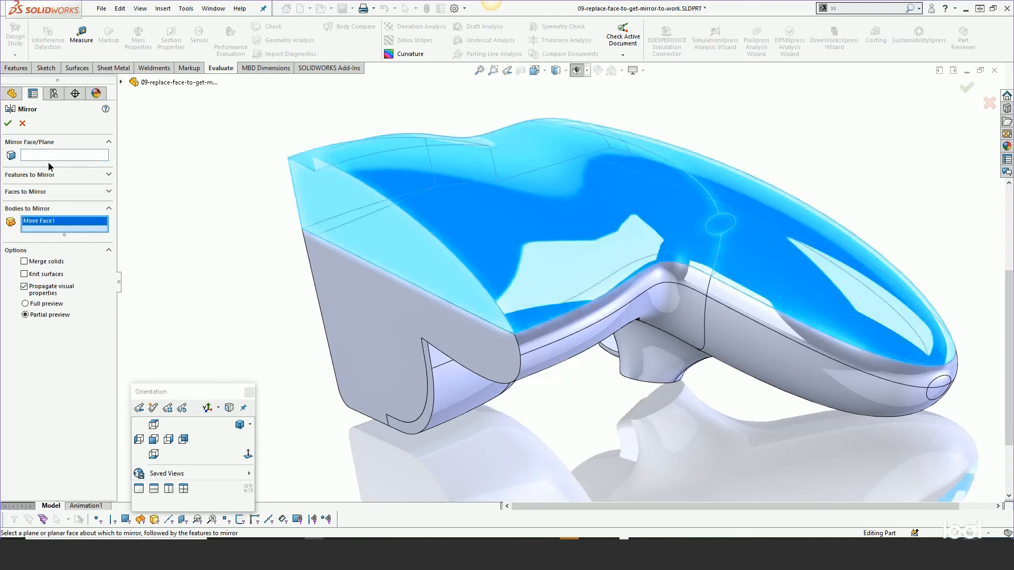
click(120, 83)
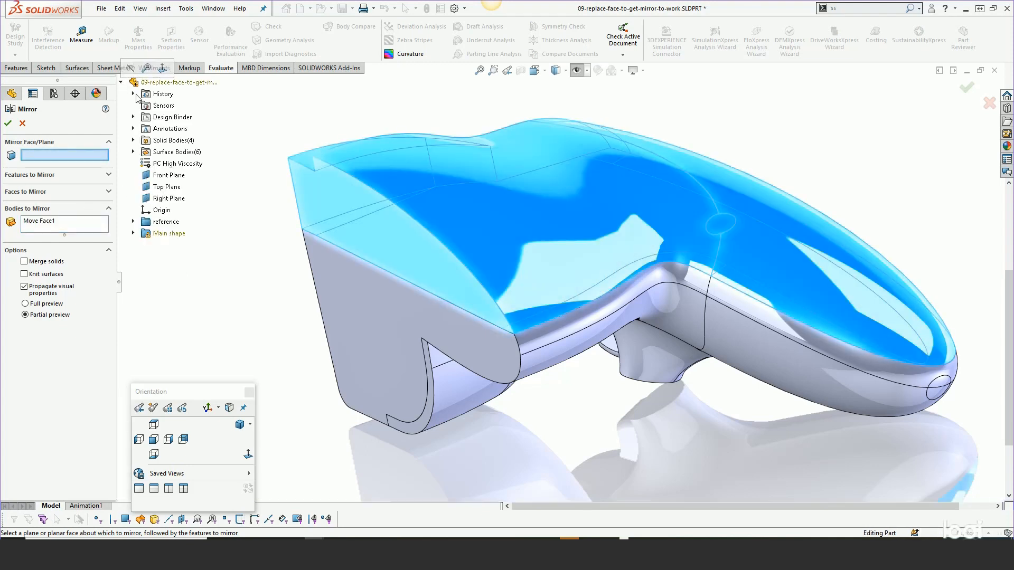
click(173, 202)
click(42, 263)
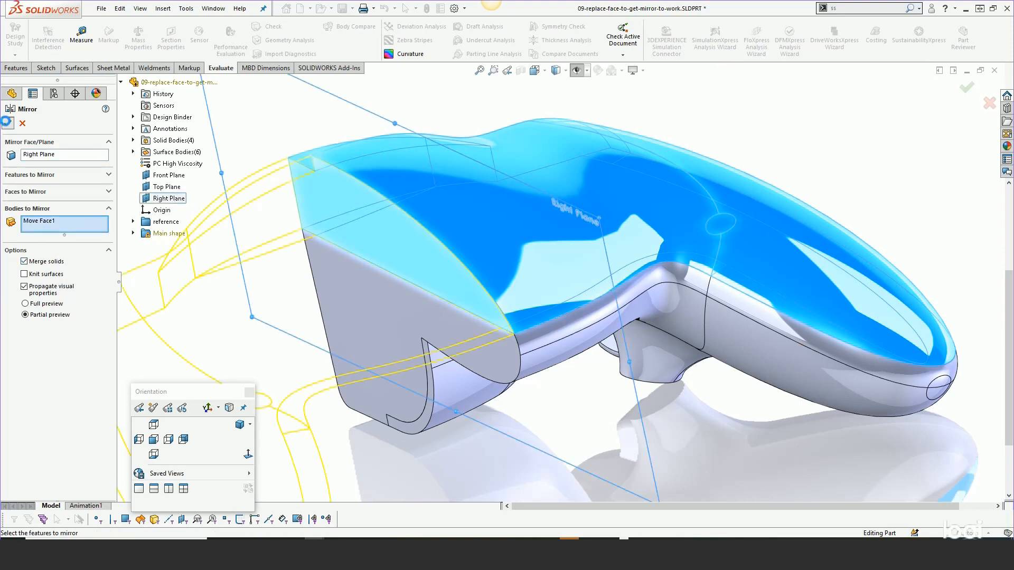
click(8, 123)
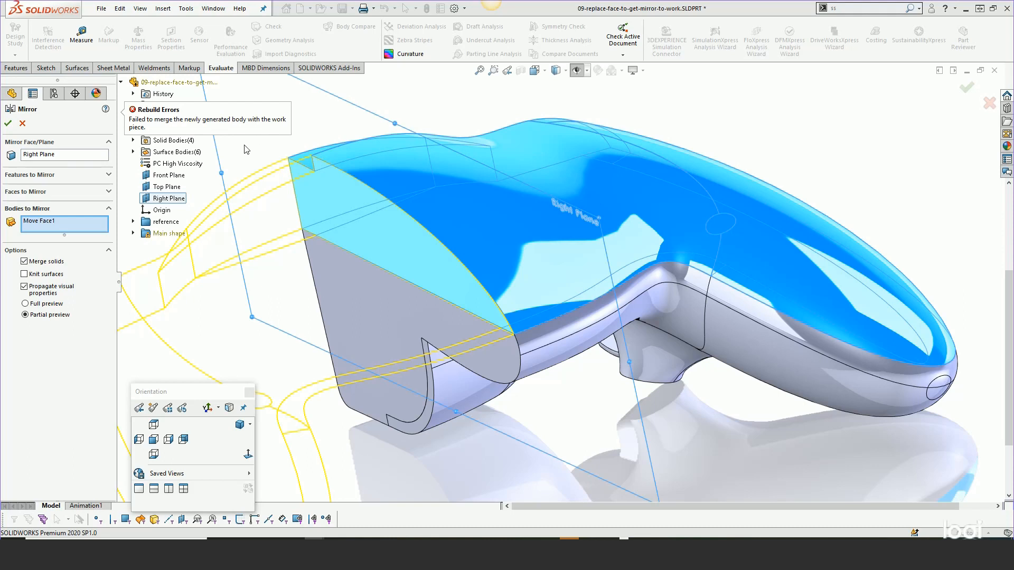
click(22, 124)
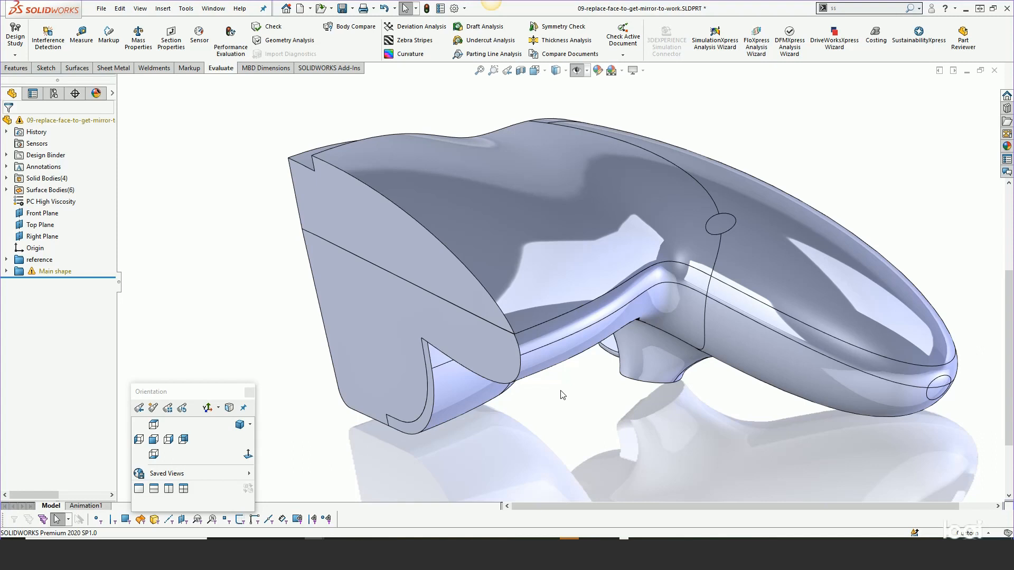
- Examine closely the corner where the upper and lower bodies' end faces meet
click(340, 211)
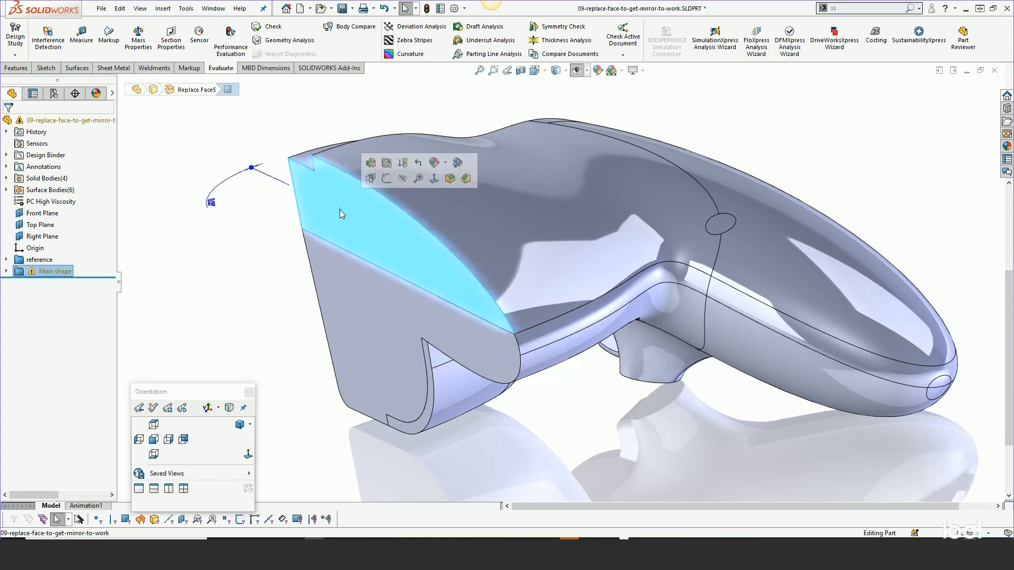
key(Escape)
scroll(507, 332, down, 4)
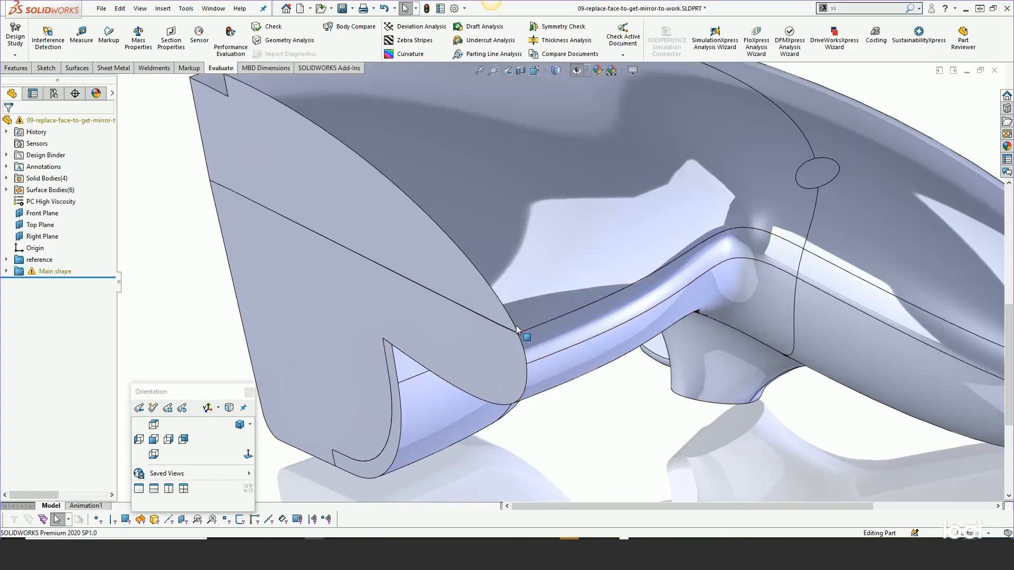
scroll(518, 327, down, 5)
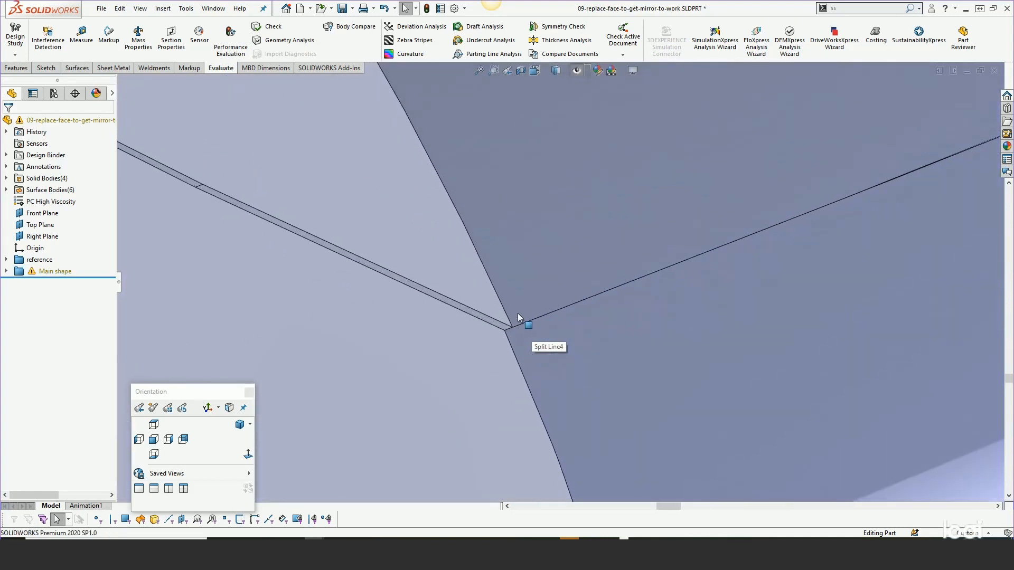
scroll(518, 313, down, 3)
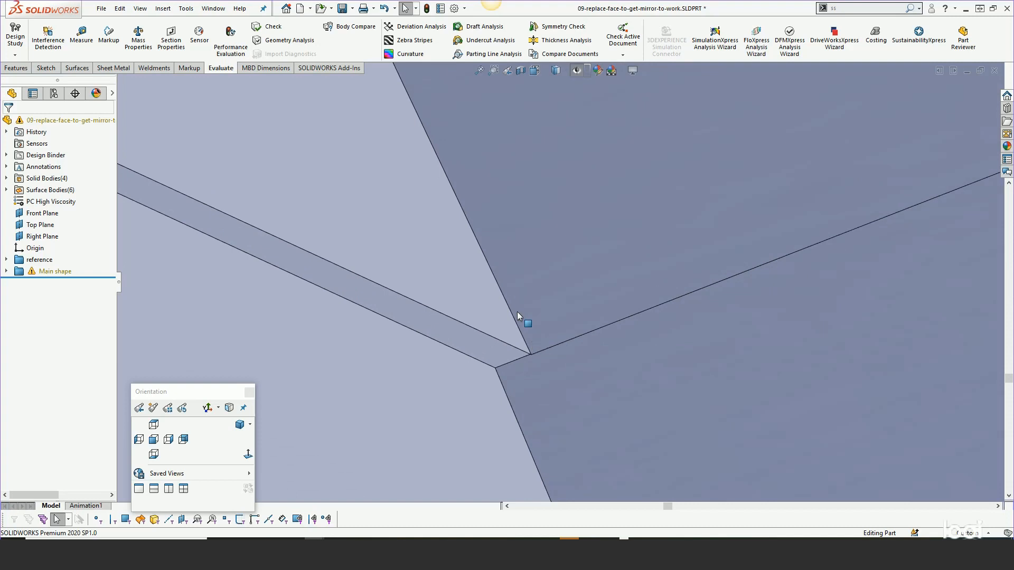
scroll(518, 312, up, 10)
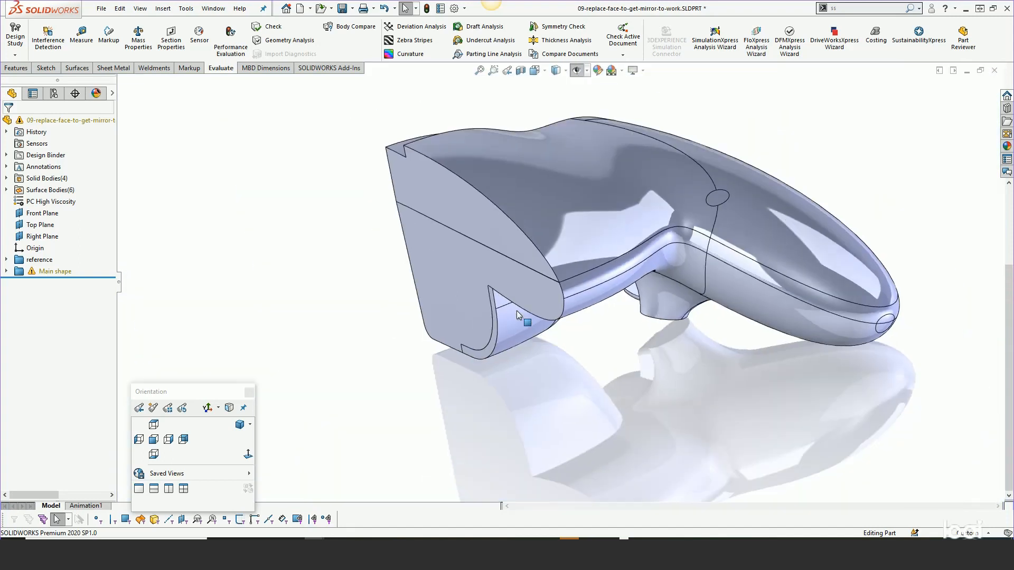
scroll(513, 198, down, 3)
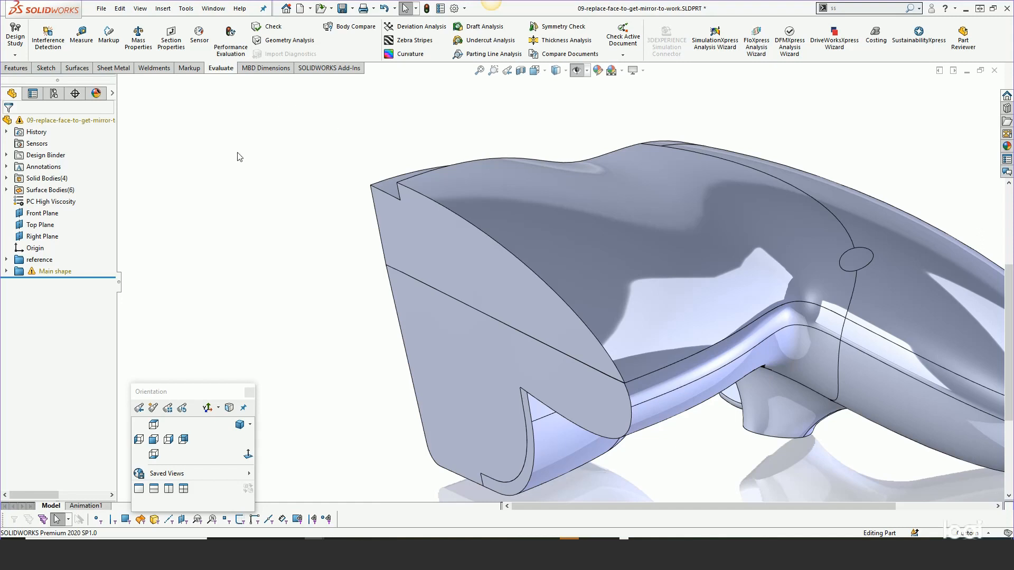
click(406, 237)
right_click(407, 238)
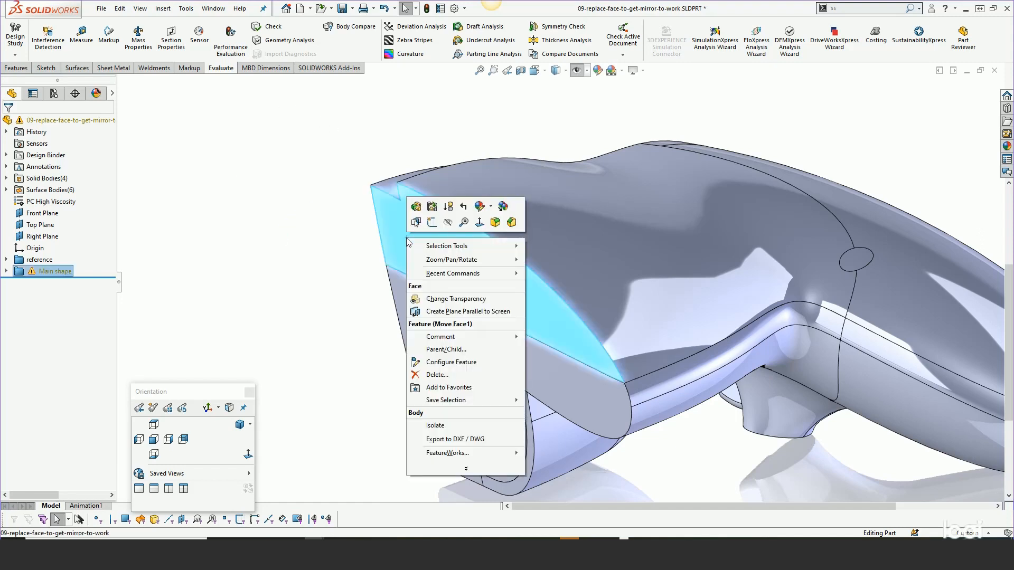
key(Escape)
click(407, 236)
key(s)
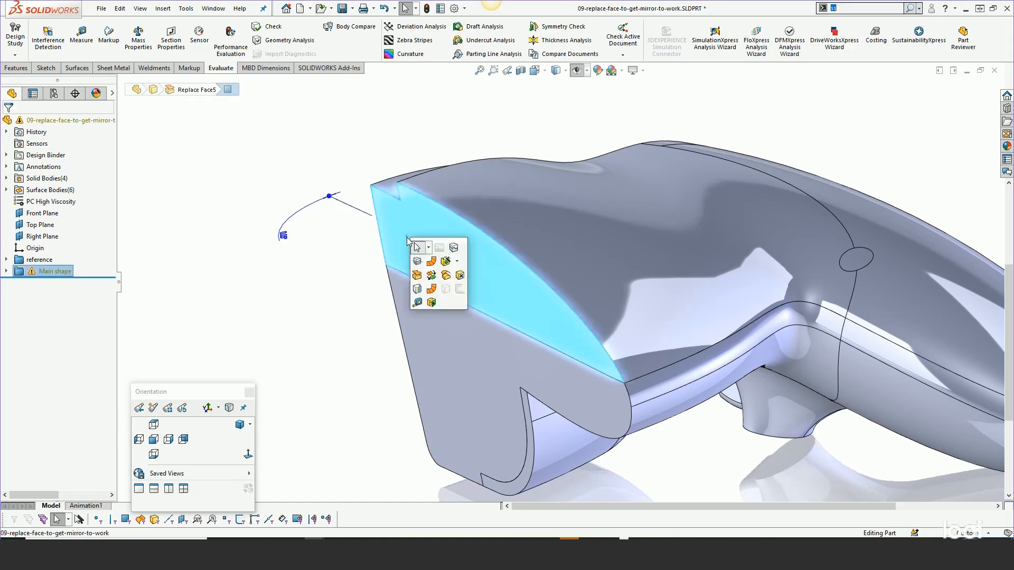
click(445, 276)
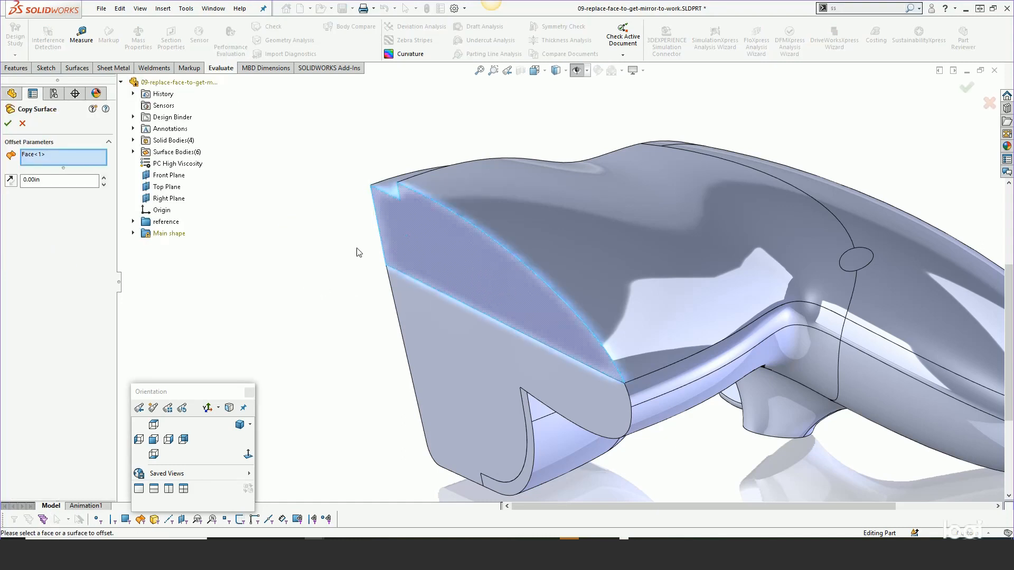
click(22, 124)
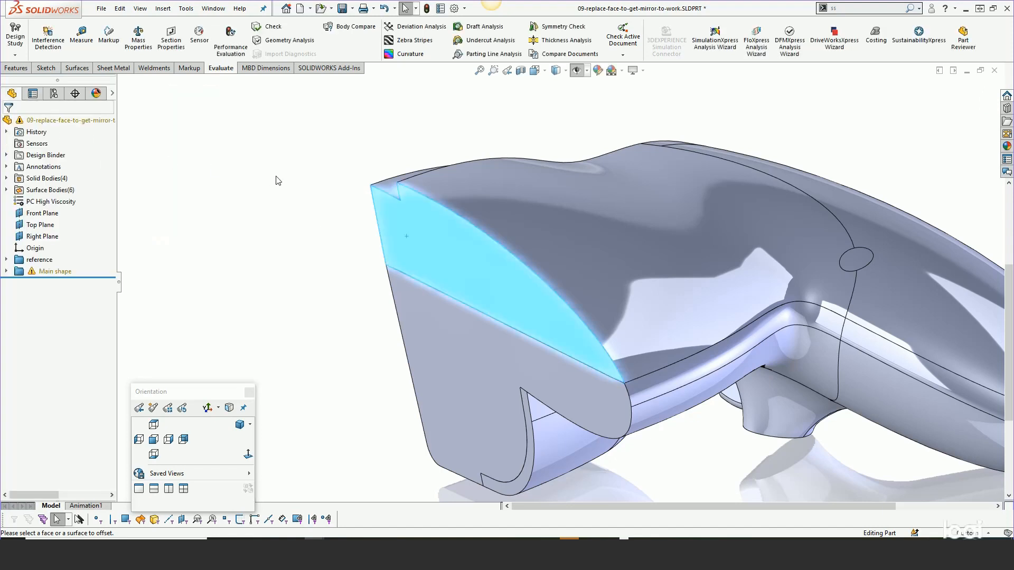
- Sketch a center rectangle on the Right Plane near the upper body's end face and turn it into a planar surface
click(43, 241)
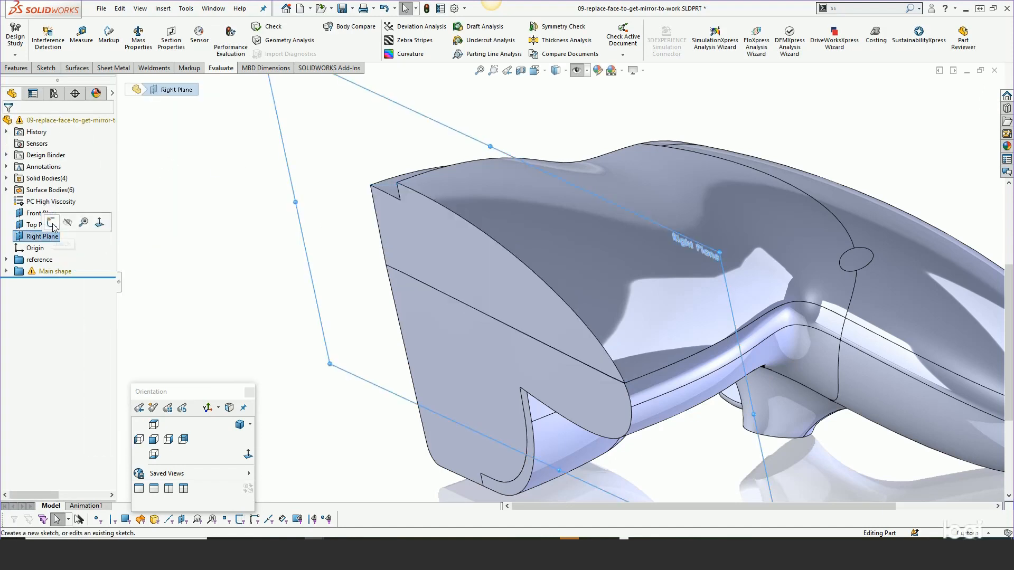
click(56, 230)
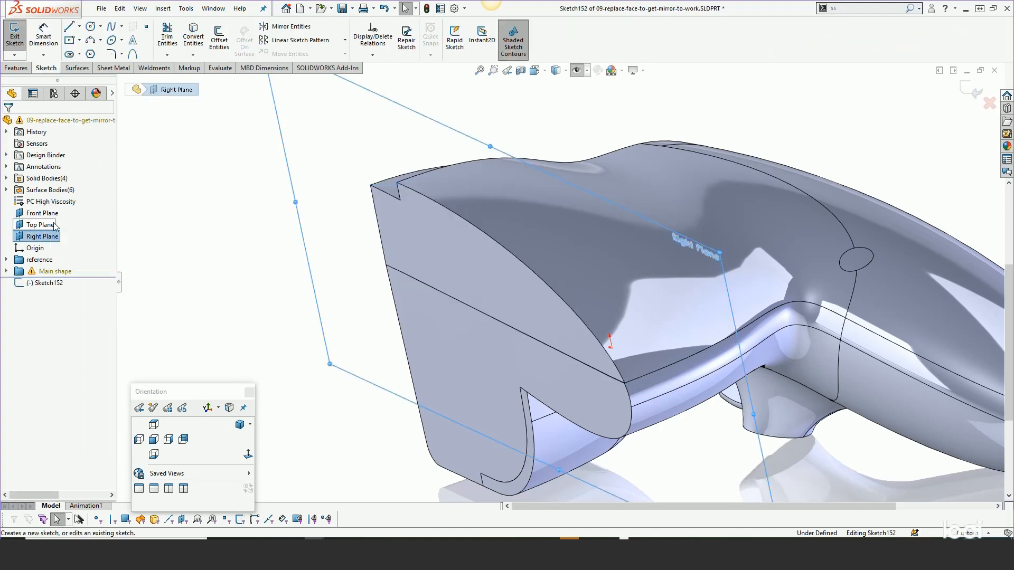
click(70, 39)
click(315, 139)
click(405, 224)
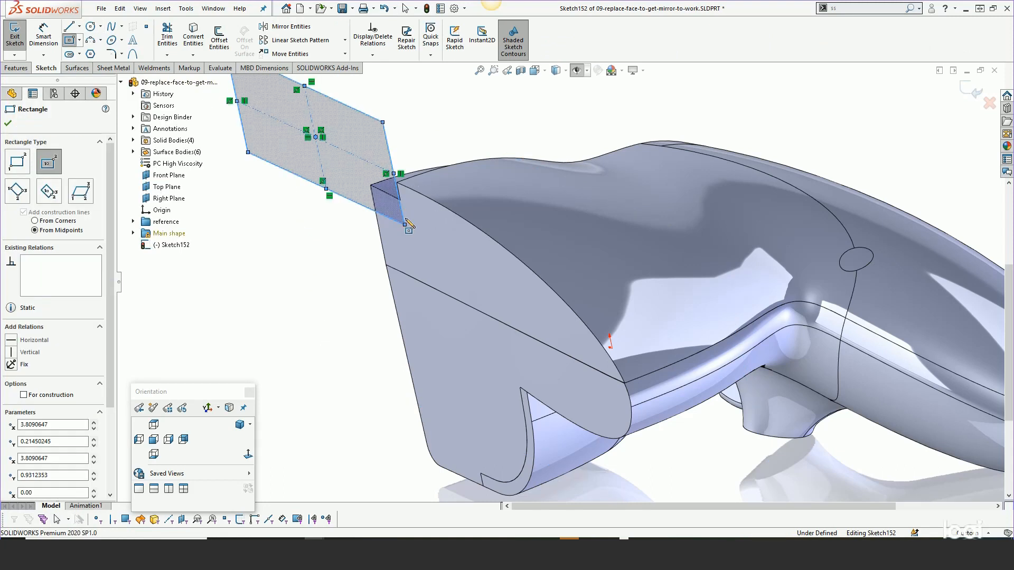
click(76, 68)
click(229, 26)
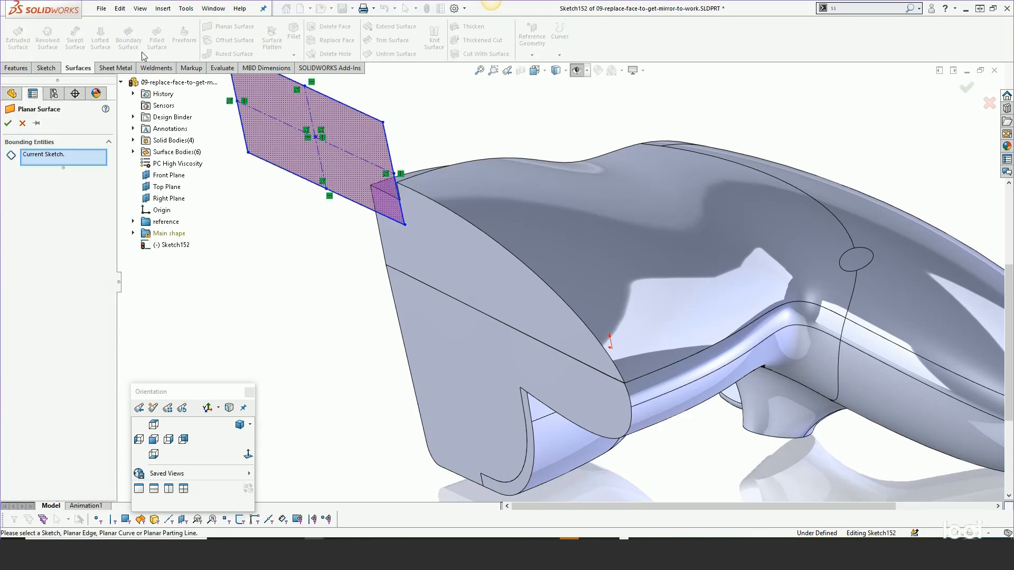
click(8, 125)
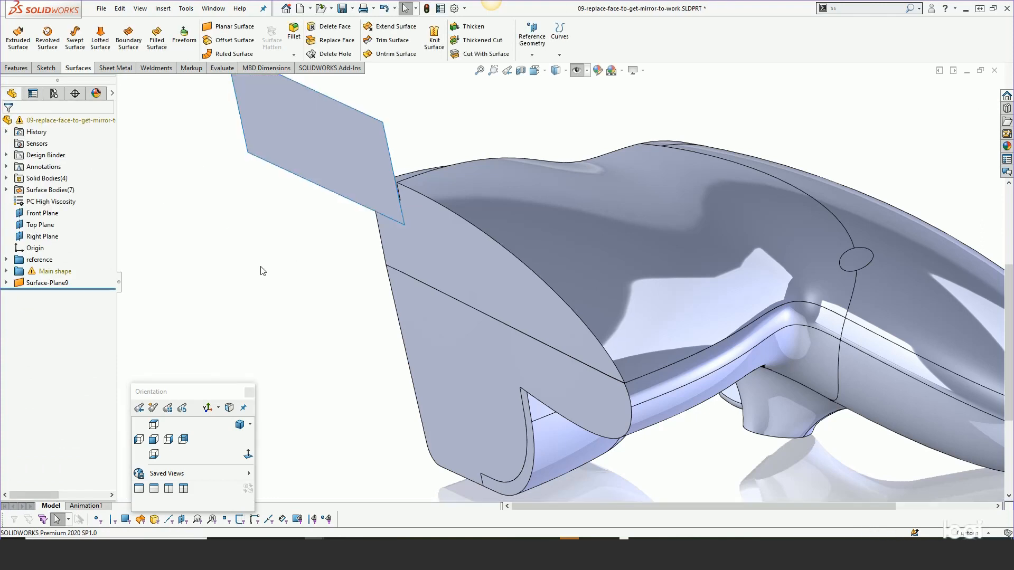
- Replace the upper body's end face with the new planar surface and hide that surface
key(s)
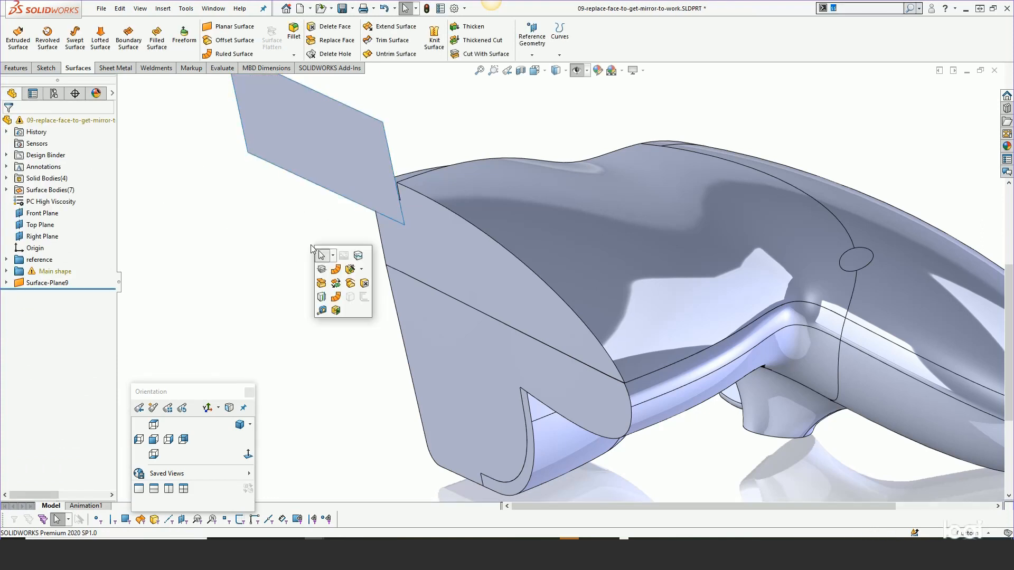
click(322, 284)
click(65, 183)
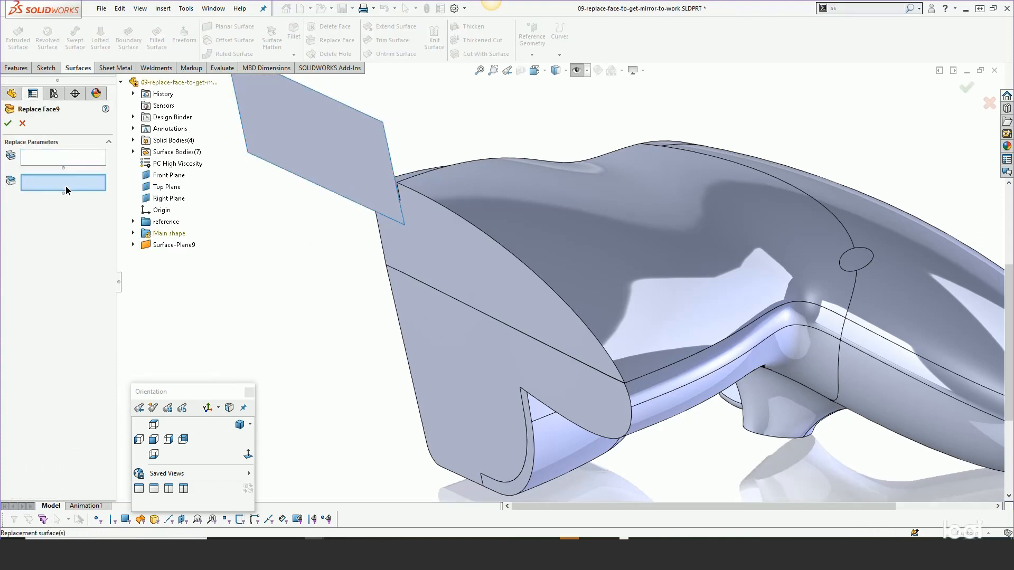
click(268, 145)
click(57, 162)
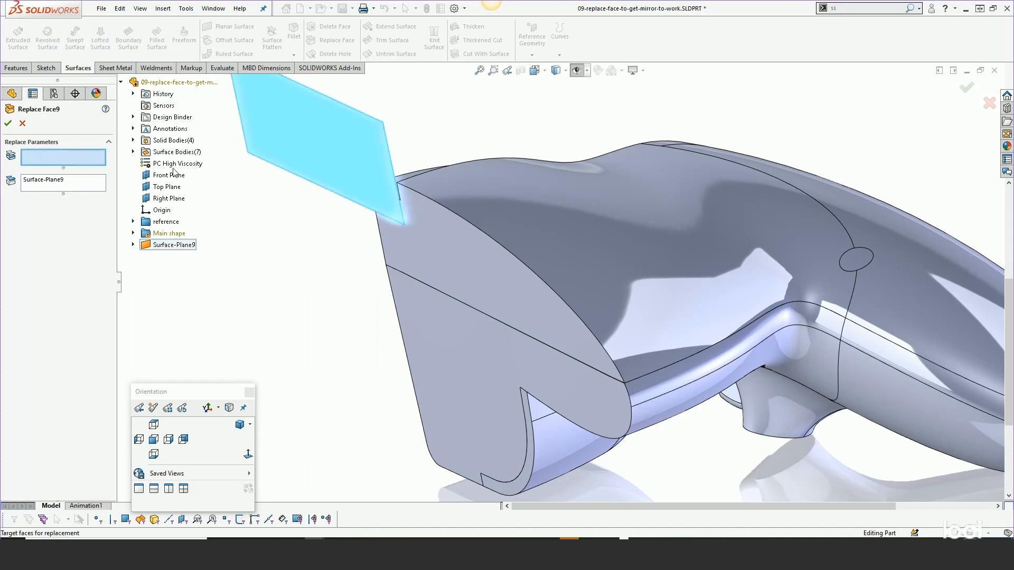
click(434, 240)
key(Return)
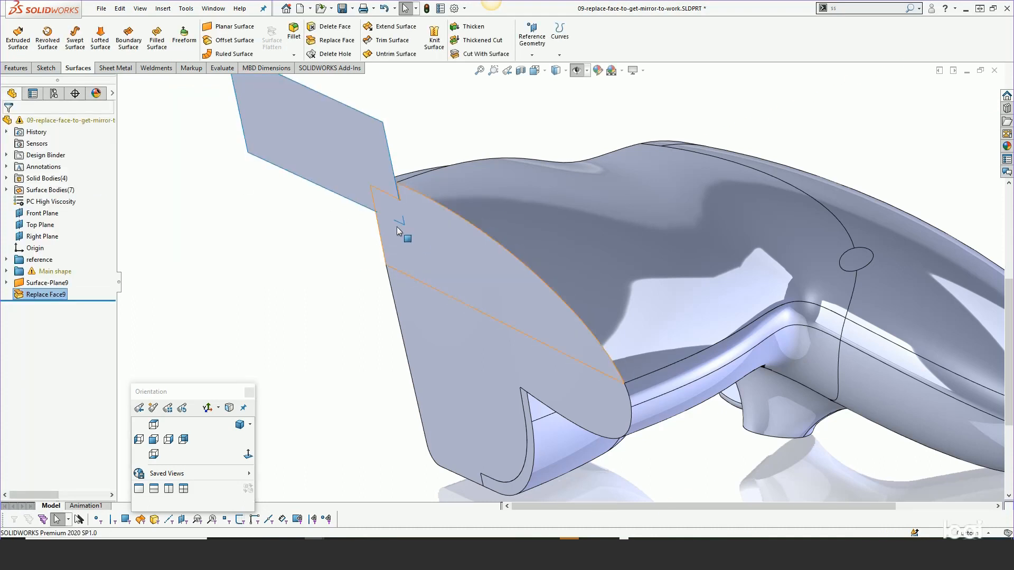
click(353, 153)
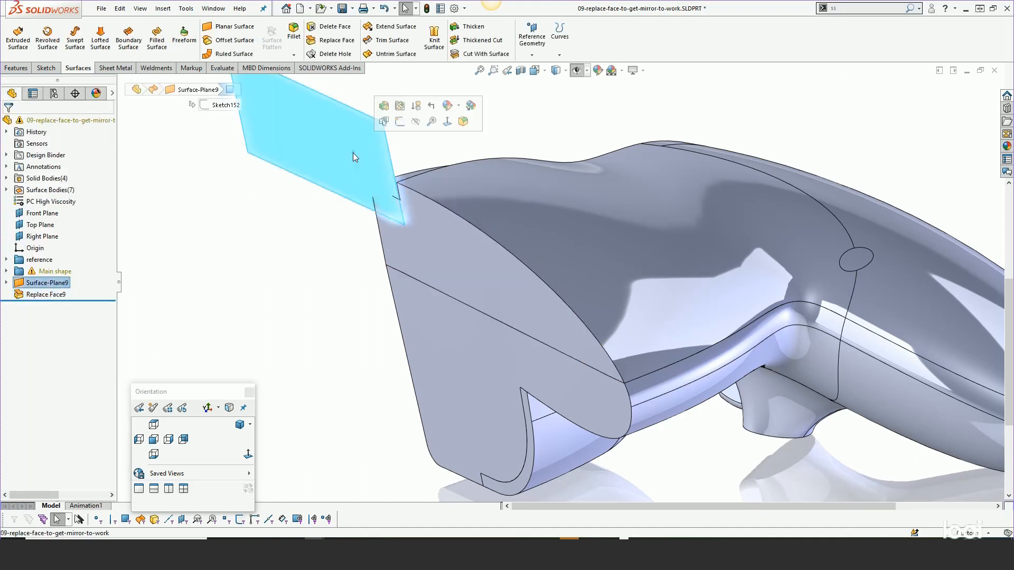
click(416, 122)
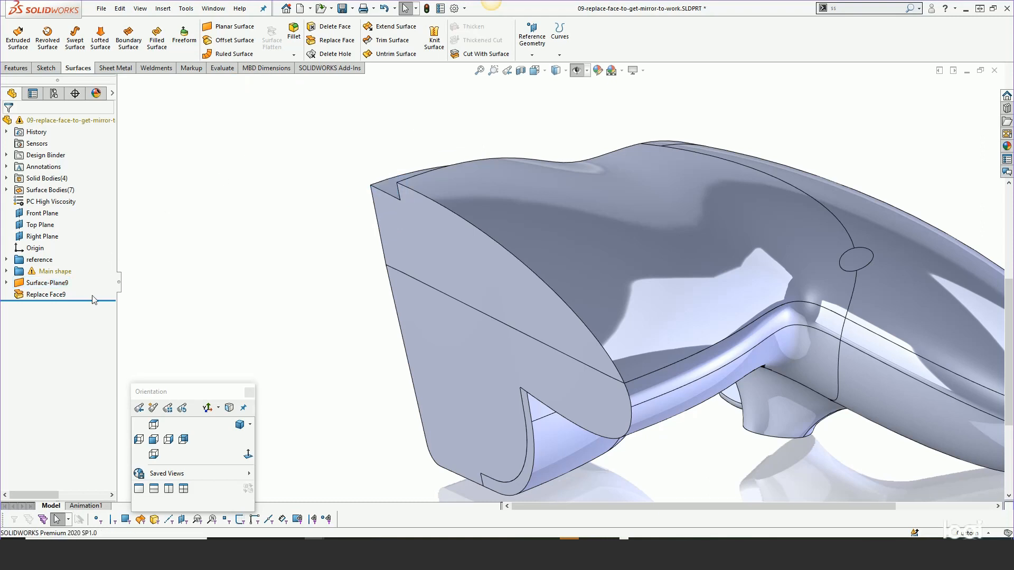
- Mirror the upper body about the Right Plane with Merge solids enabled and fit the whole model in view
click(157, 9)
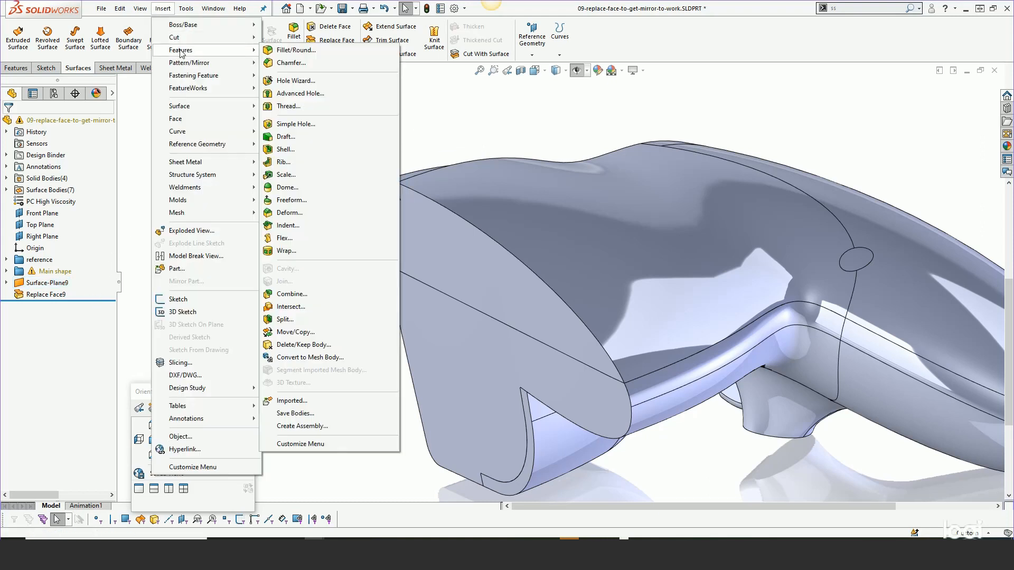
mouse_move(183, 62)
click(288, 88)
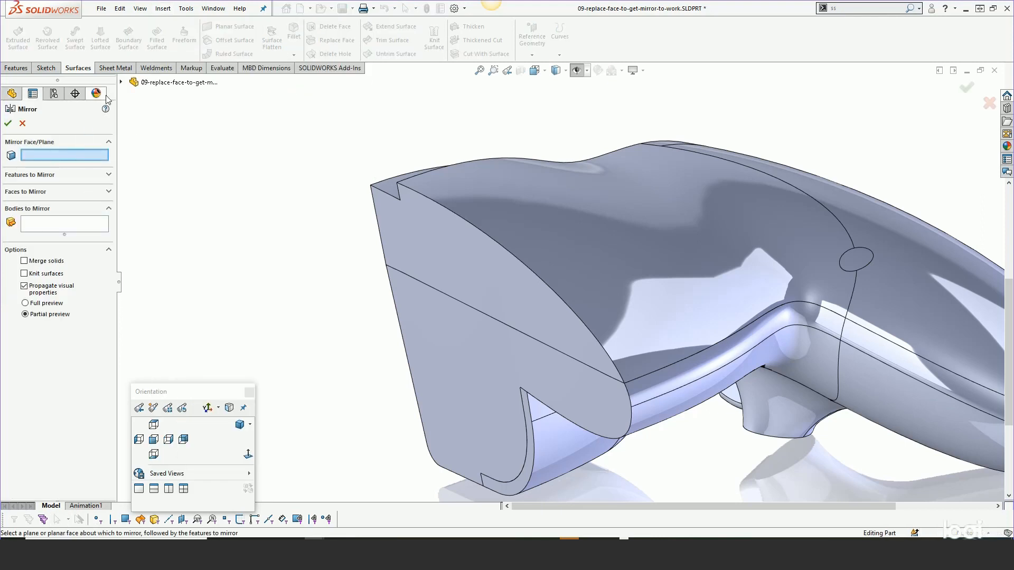
click(121, 81)
click(167, 198)
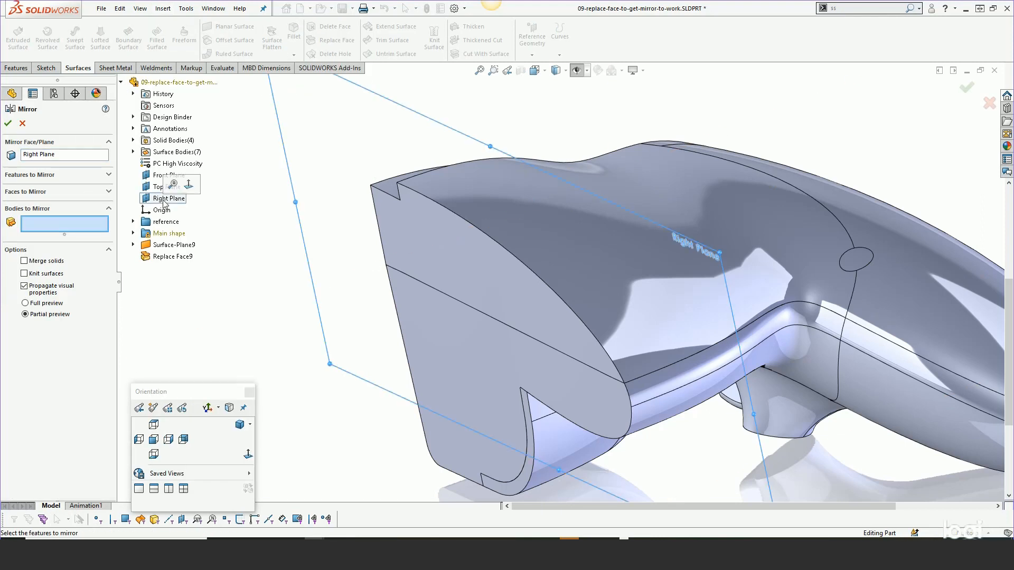
click(445, 242)
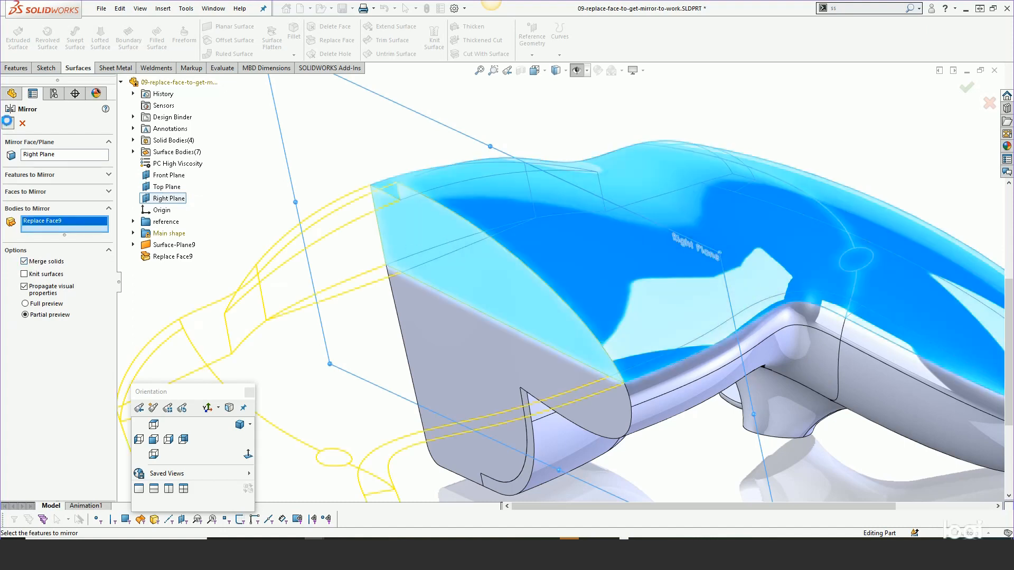
click(8, 123)
key(f)
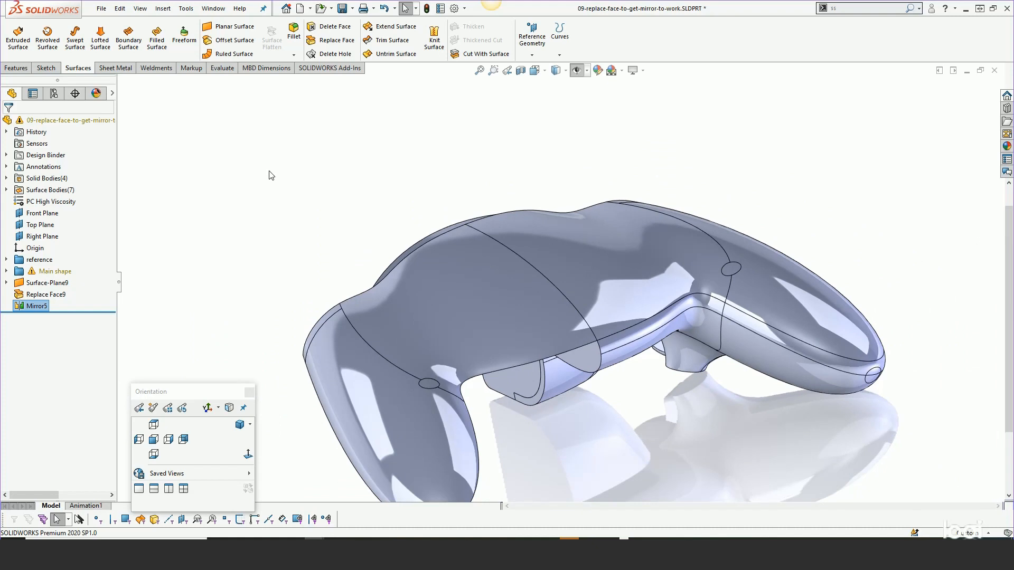
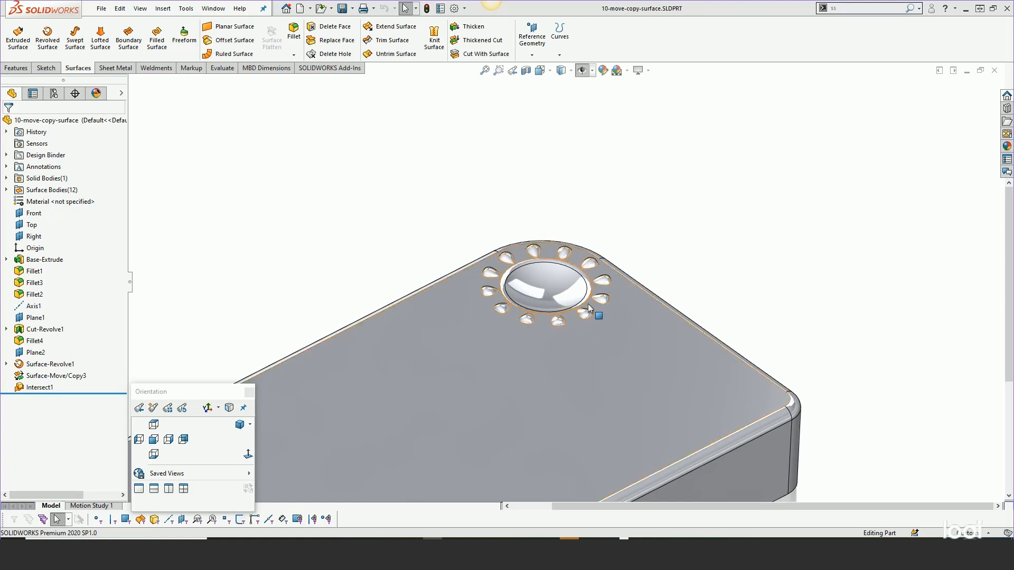
- Roll back to before the Intersect feature, review the surface Move/Copy settings for the dimples around the round recess, and roll forward again
scroll(672, 265, down, 3)
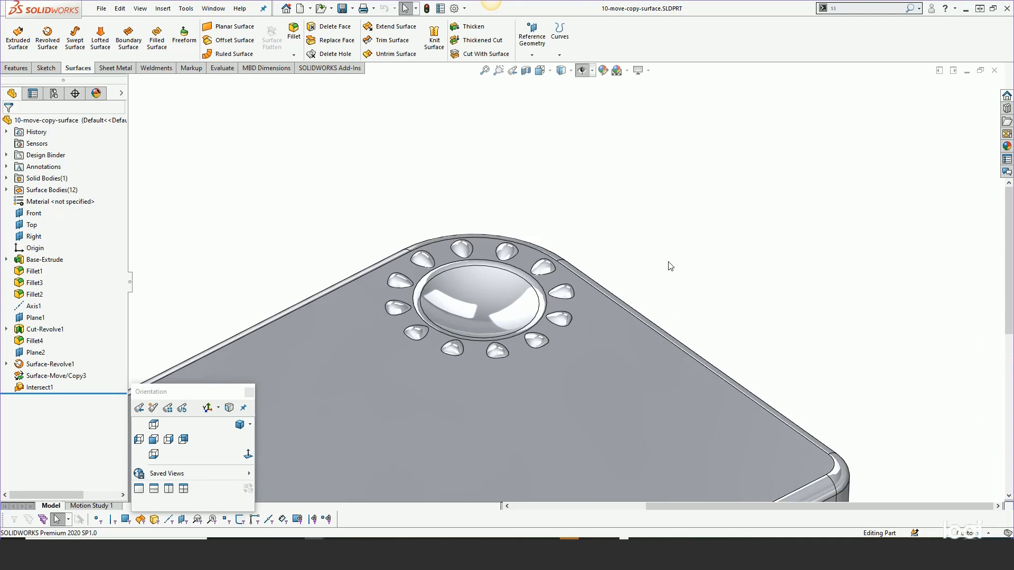
click(628, 264)
middle_drag(629, 264, 614, 241)
key(Escape)
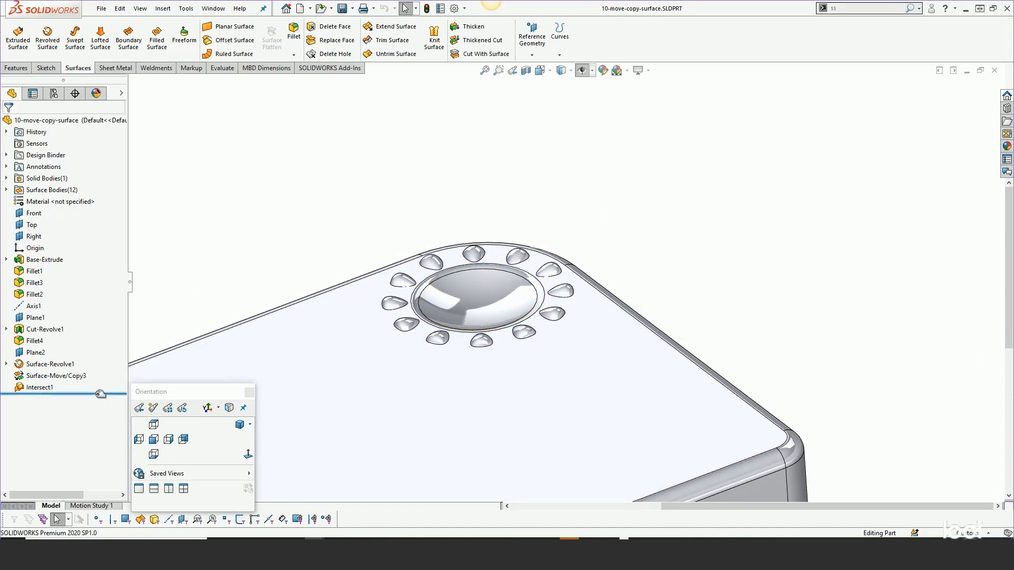
drag(73, 394, 69, 381)
click(57, 377)
click(66, 344)
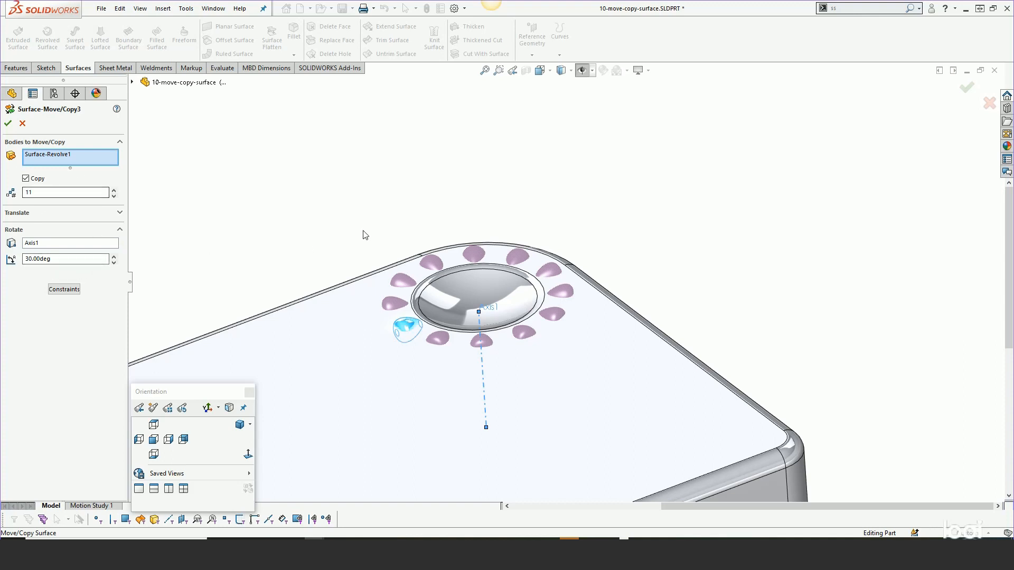
click(8, 123)
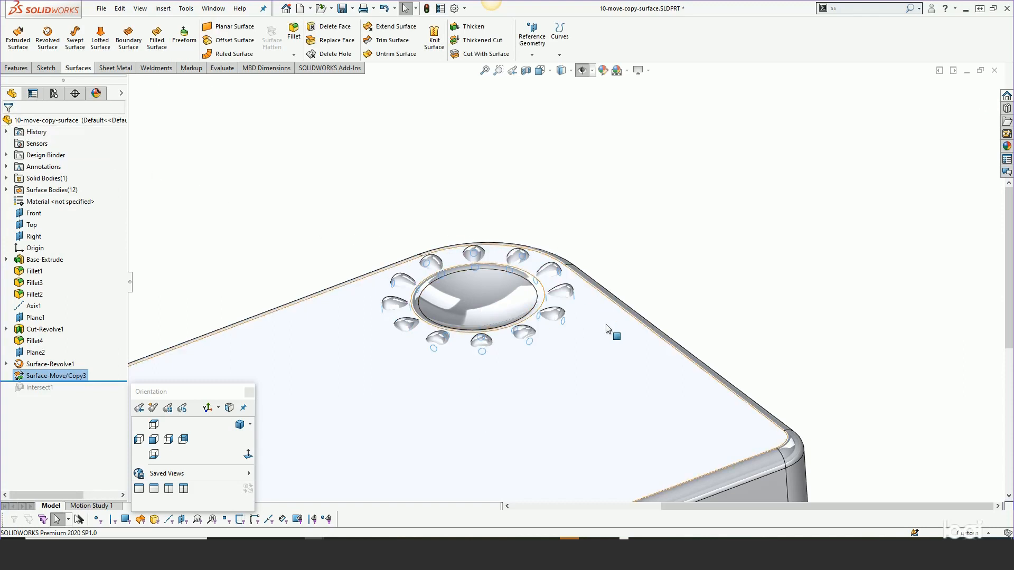
click(230, 263)
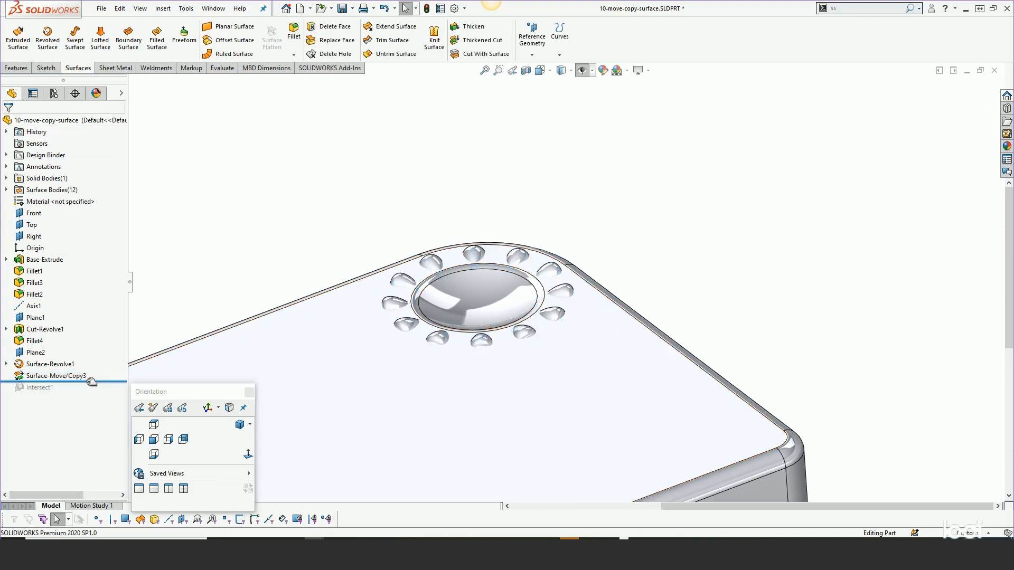
drag(93, 381, 88, 395)
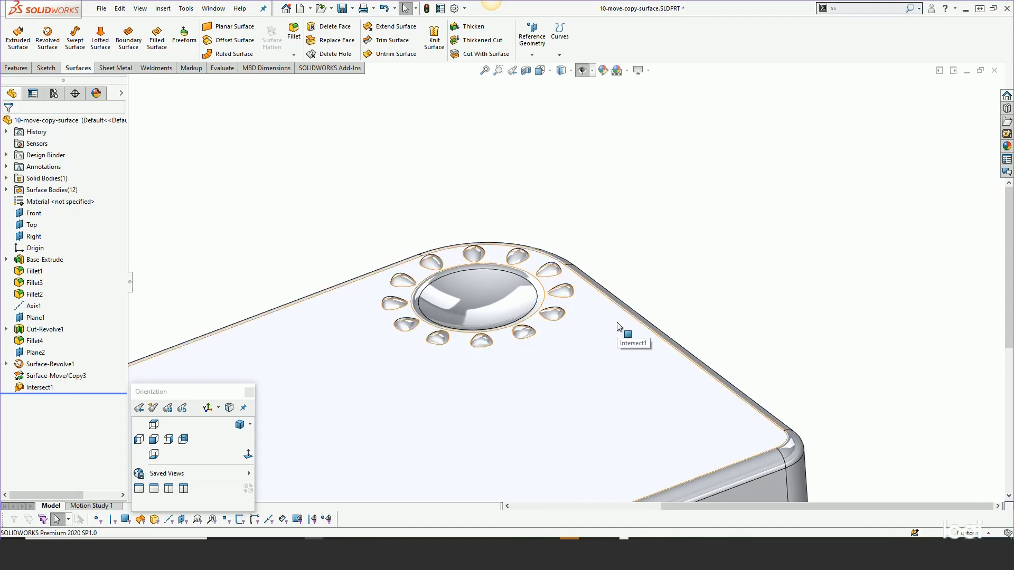
middle_drag(626, 243, 639, 297)
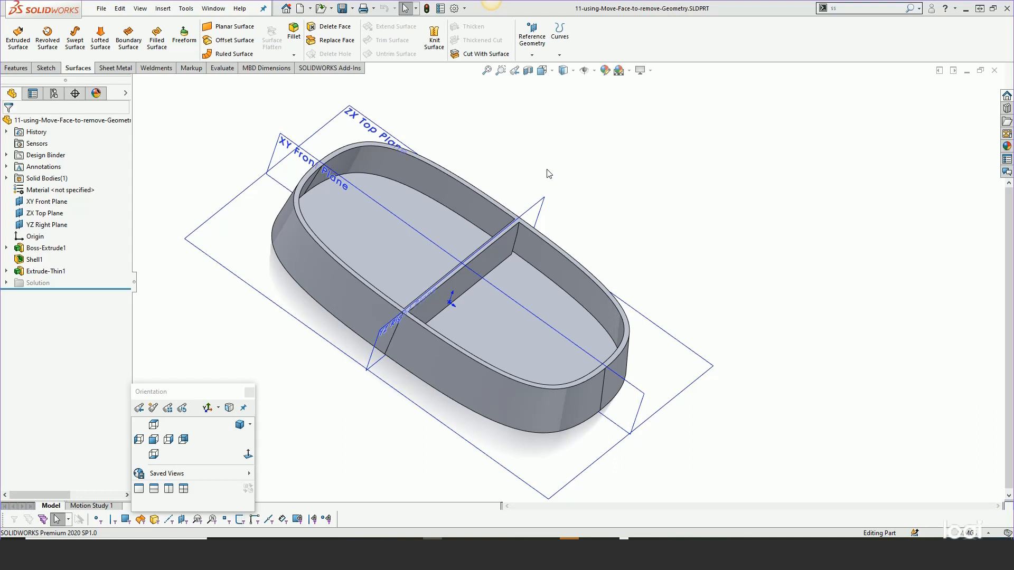
- Examine closely where the thin divider's end meets the tray's slanted inner wall
middle_drag(555, 277, 541, 261)
scroll(544, 263, down, 5)
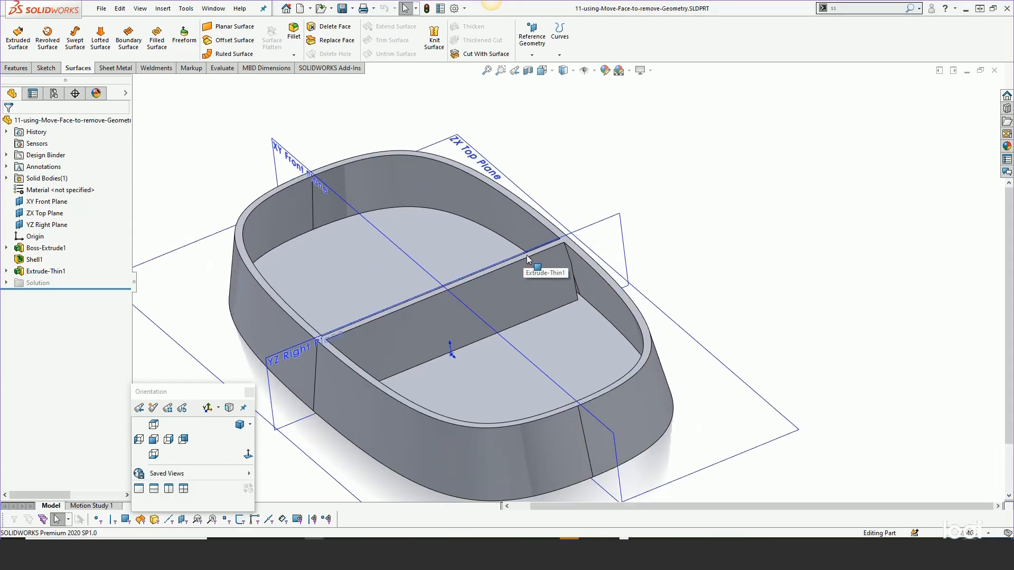
scroll(545, 261, down, 2)
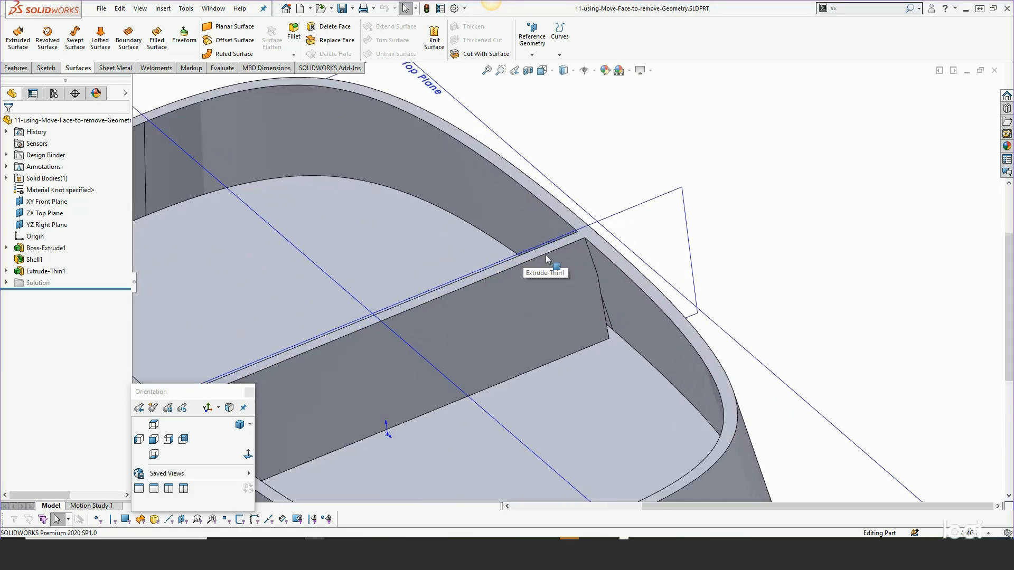
scroll(547, 258, down, 2)
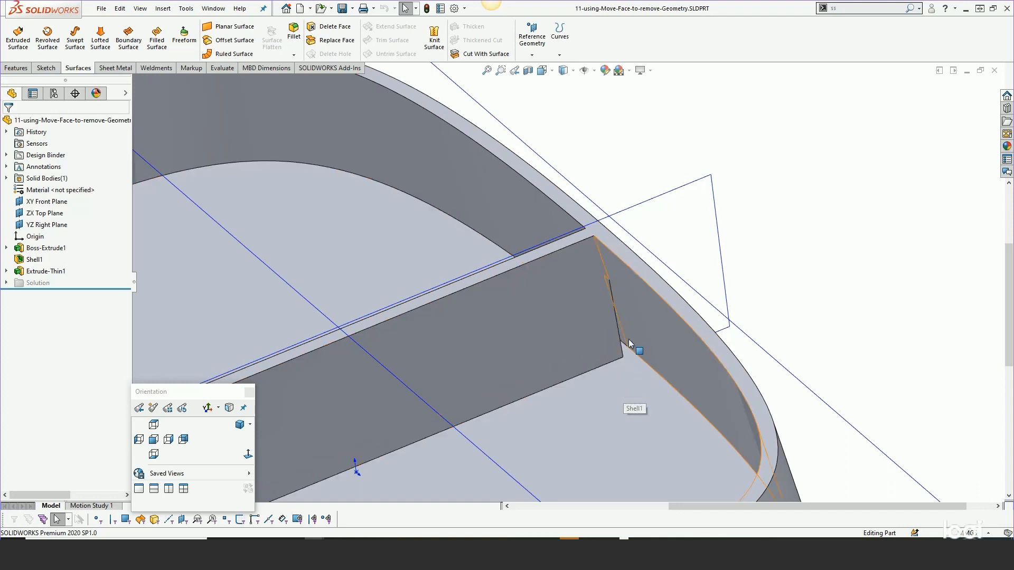
scroll(628, 343, down, 5)
scroll(531, 348, up, 6)
middle_drag(523, 290, 453, 272)
scroll(453, 275, down, 3)
- Try to remove the divider's hidden end face with Delete Face using the Delete and Patch option
right_click(467, 284)
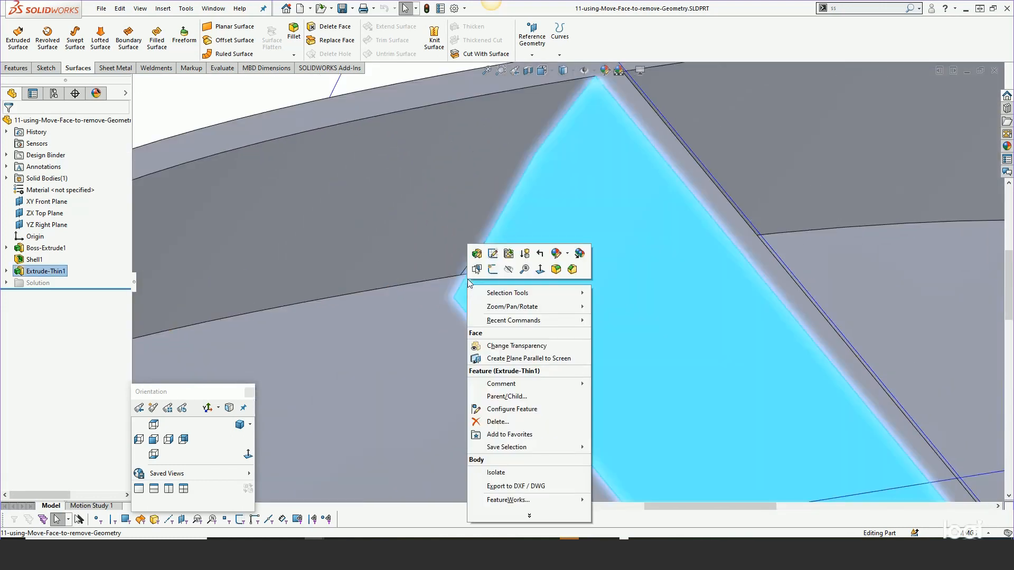
click(480, 271)
click(515, 291)
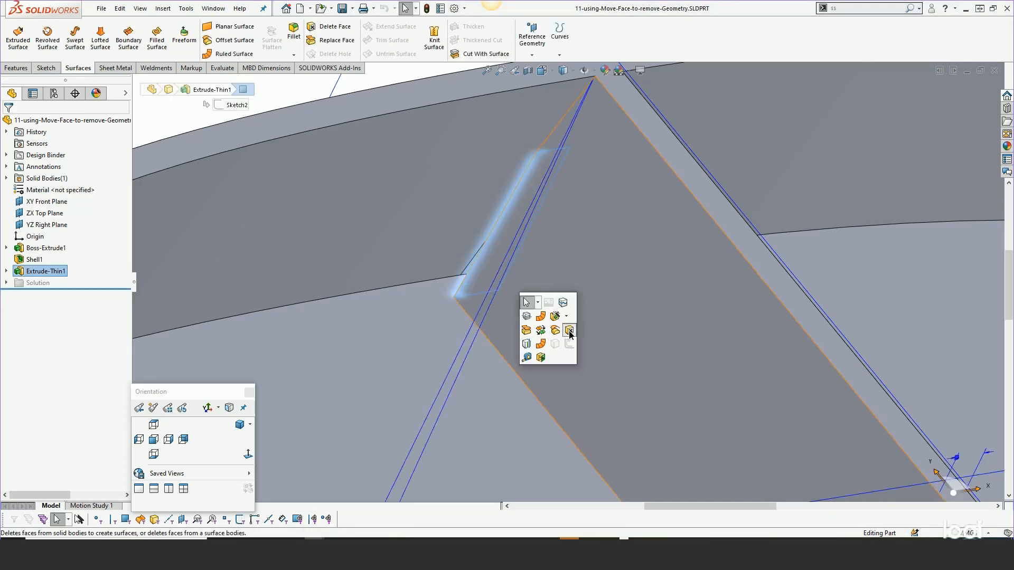
click(568, 331)
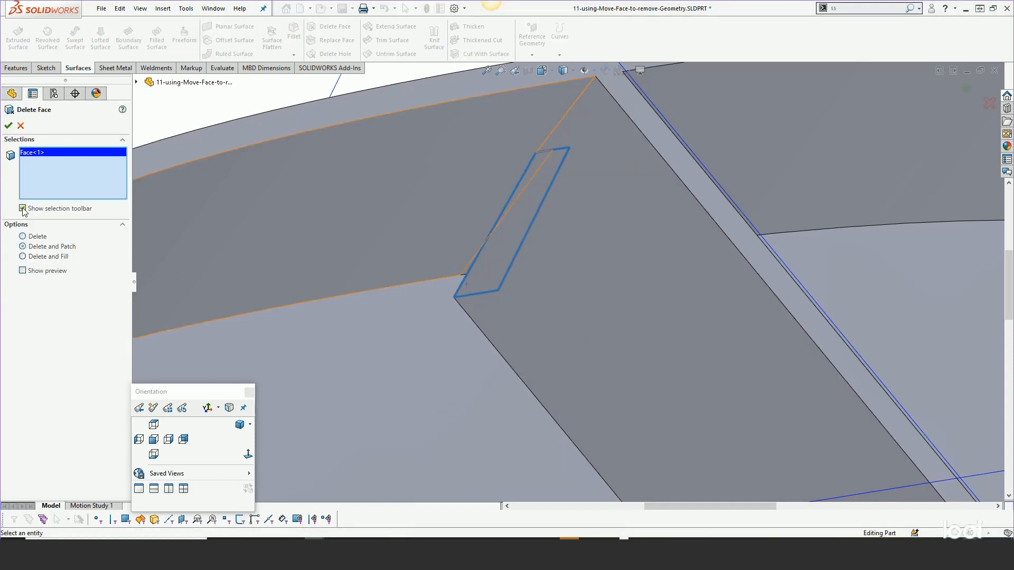
click(8, 125)
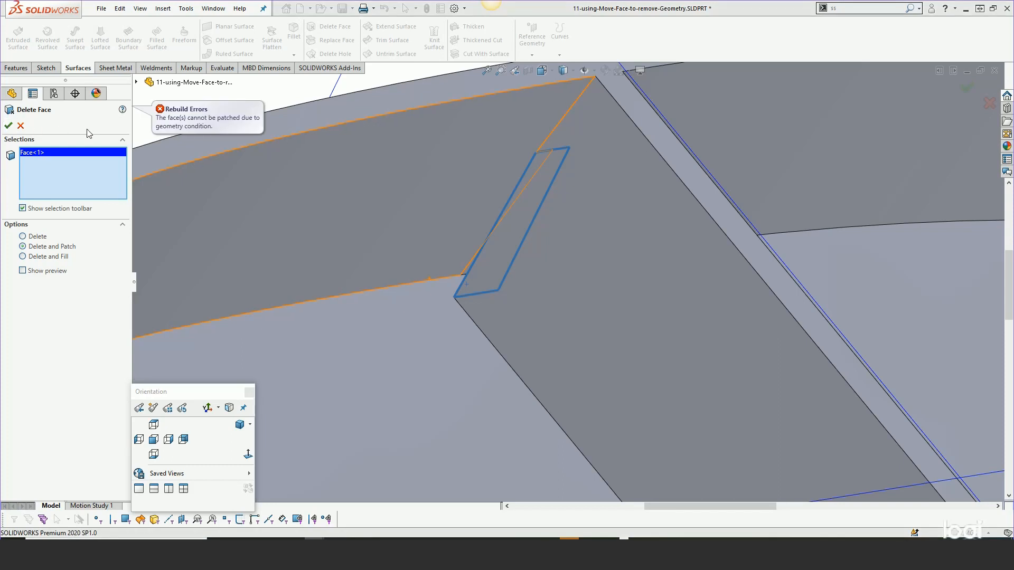
click(20, 125)
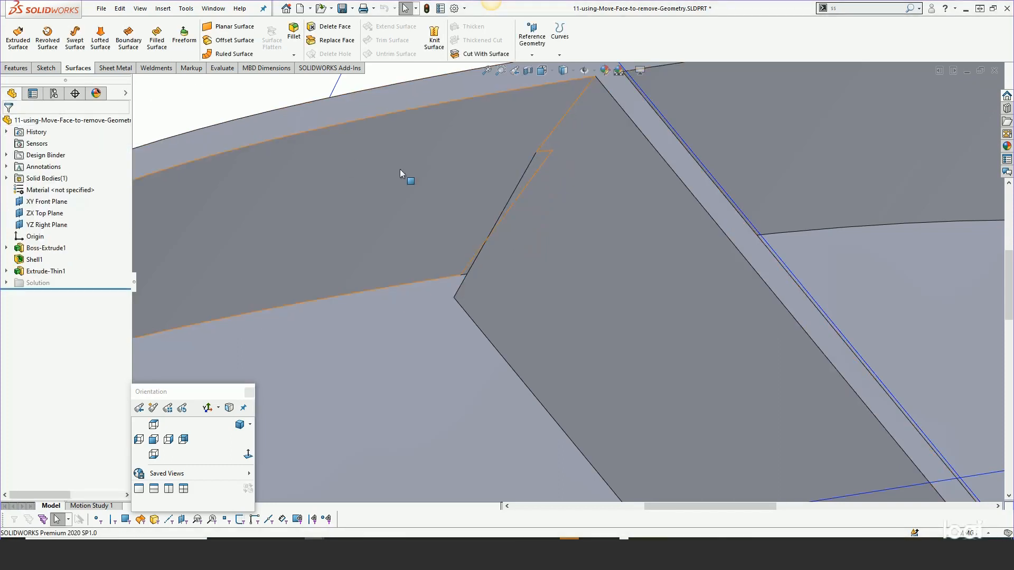
mouse_move(526, 245)
middle_down()
mouse_move(552, 241)
mouse_move(536, 260)
mouse_move(547, 282)
mouse_move(531, 248)
middle_up()
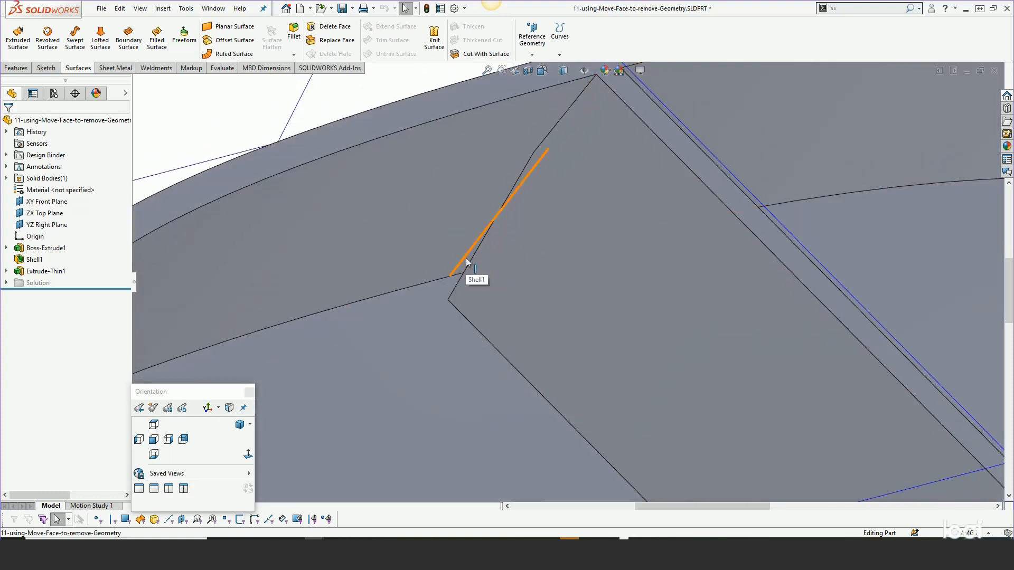
mouse_move(466, 258)
middle_down()
mouse_move(430, 265)
mouse_move(408, 280)
mouse_move(414, 293)
mouse_move(482, 274)
mouse_move(475, 301)
mouse_move(469, 296)
mouse_move(480, 285)
mouse_move(483, 303)
mouse_move(457, 243)
middle_up()
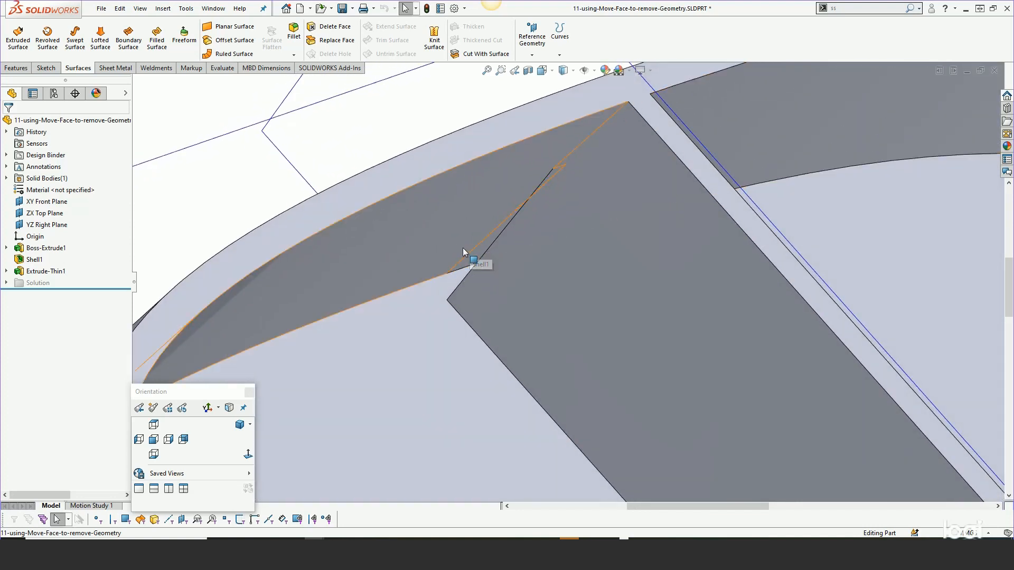
mouse_move(503, 274)
middle_down()
mouse_move(512, 277)
mouse_move(502, 261)
middle_up()
right_click(480, 277)
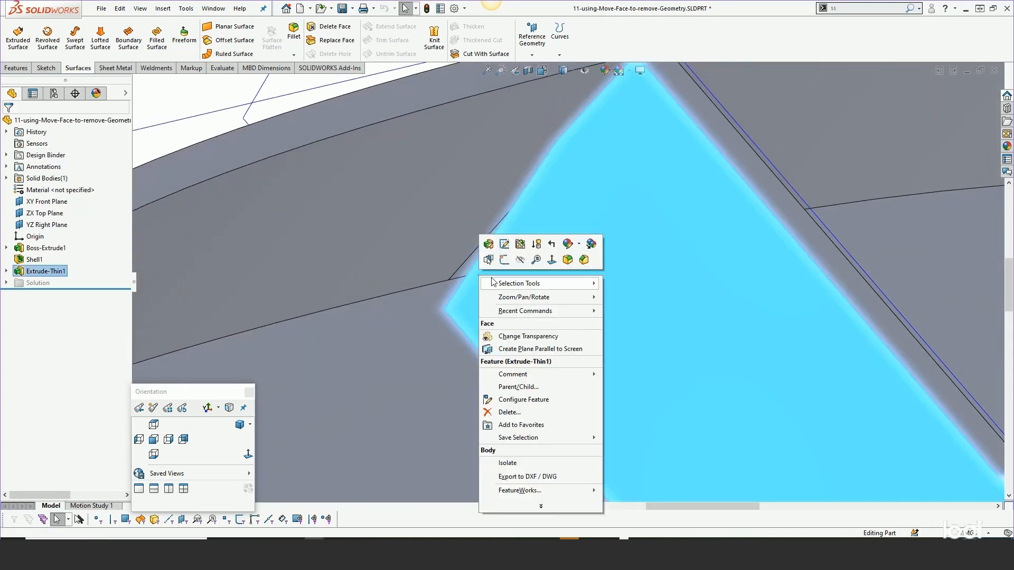
click(492, 260)
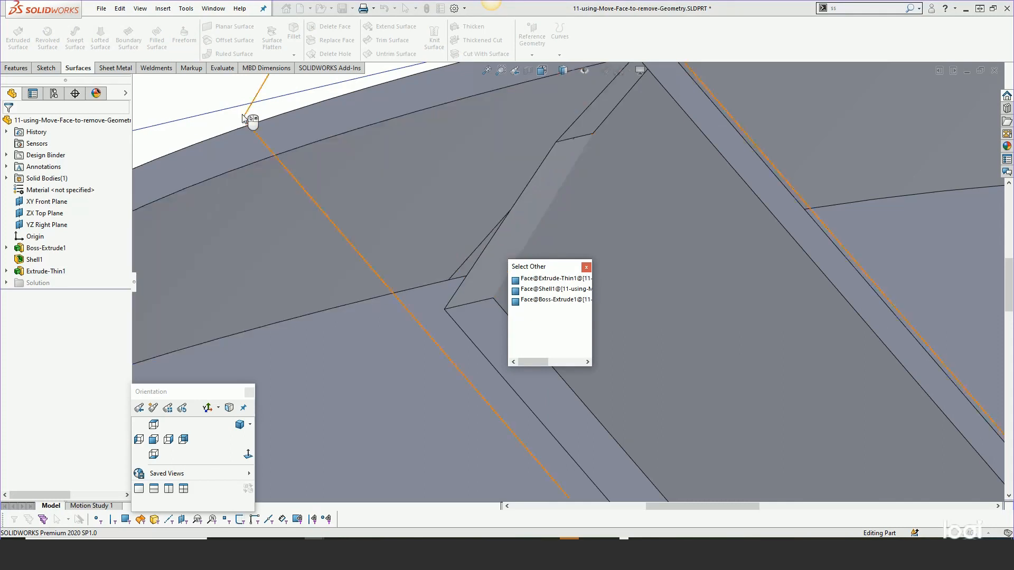
click(193, 90)
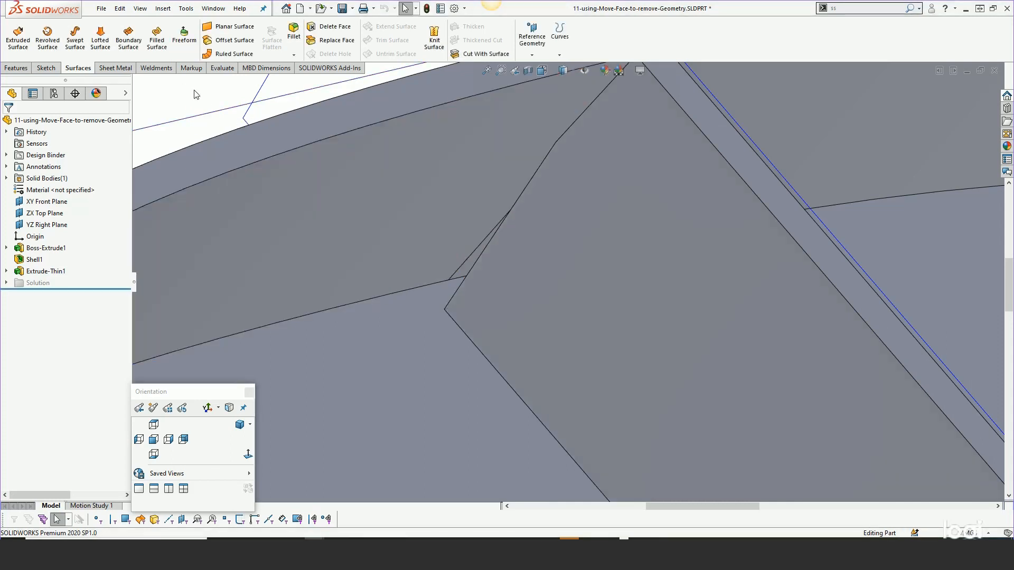
- Start a Move Face with the Offset option on the hidden Extrude-Thin1 end face of the divider
key(s)
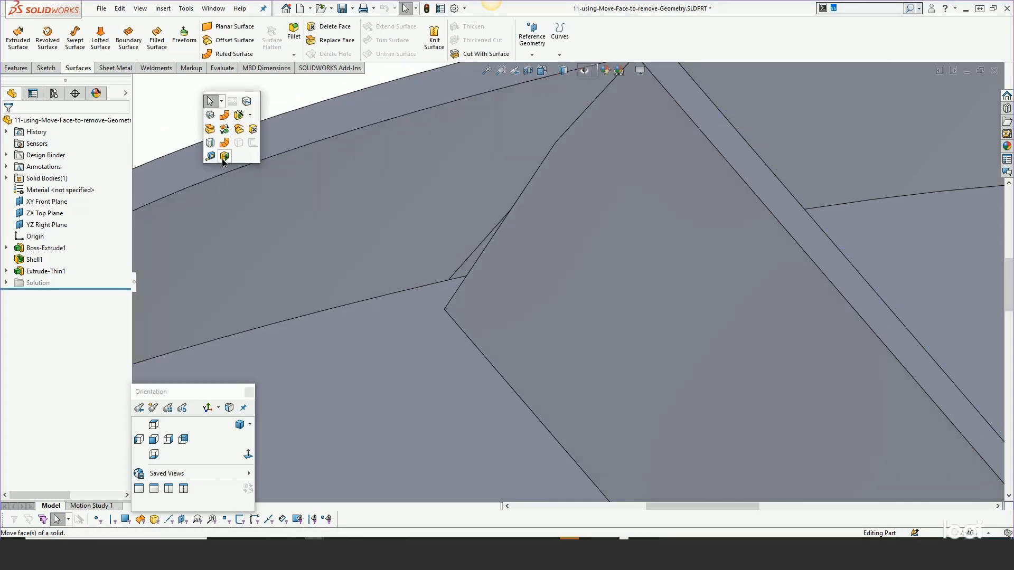
click(223, 157)
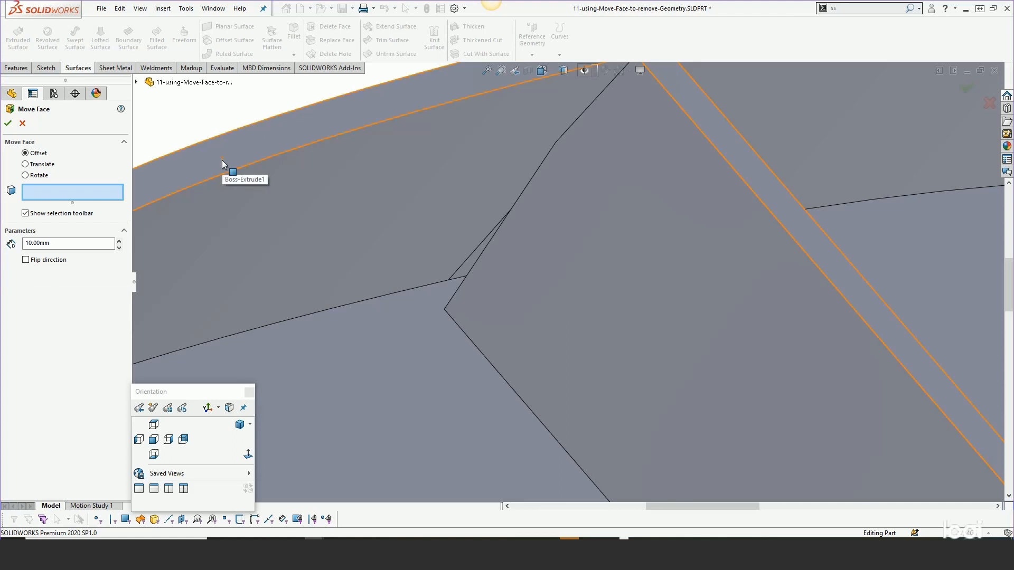
right_click(487, 262)
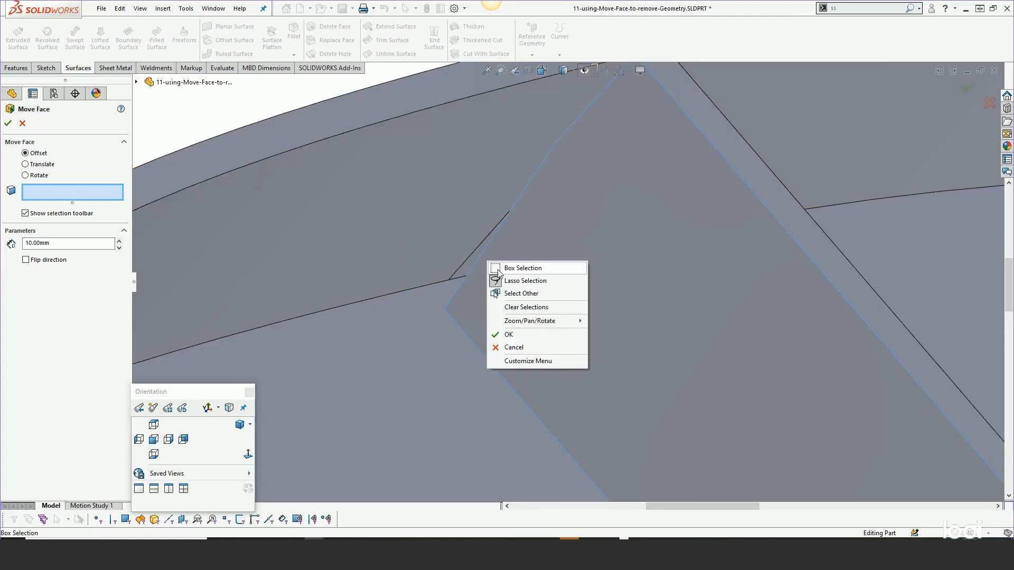
click(511, 294)
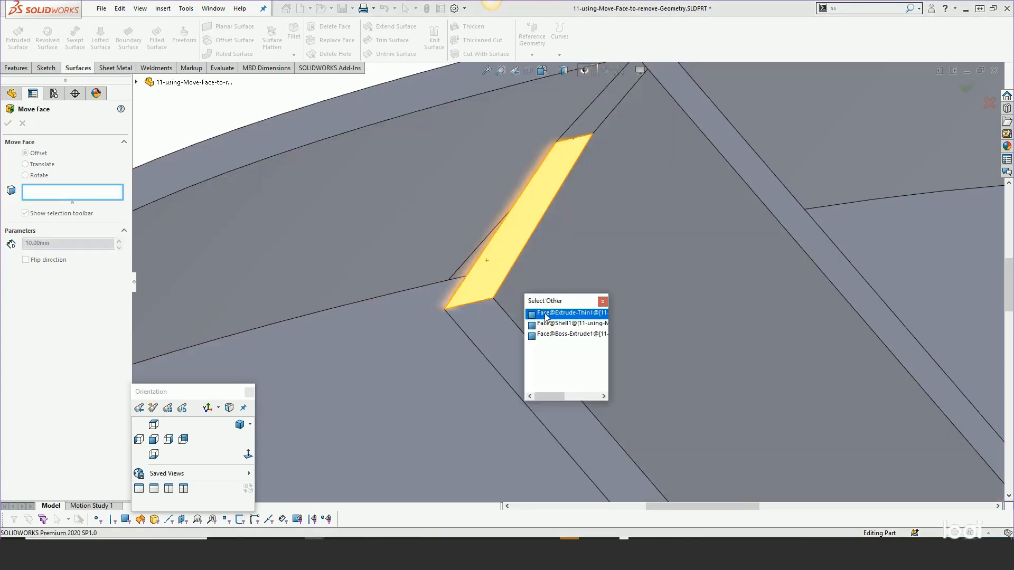
click(546, 316)
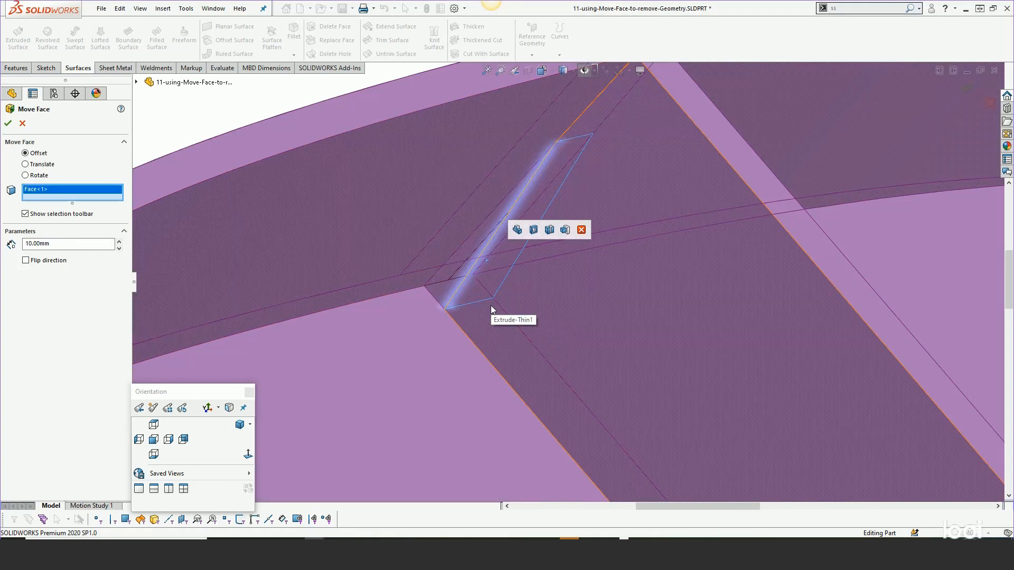
- Add the hidden end face at the divider's opposite end to the Move Face selection
scroll(490, 305, up, 4)
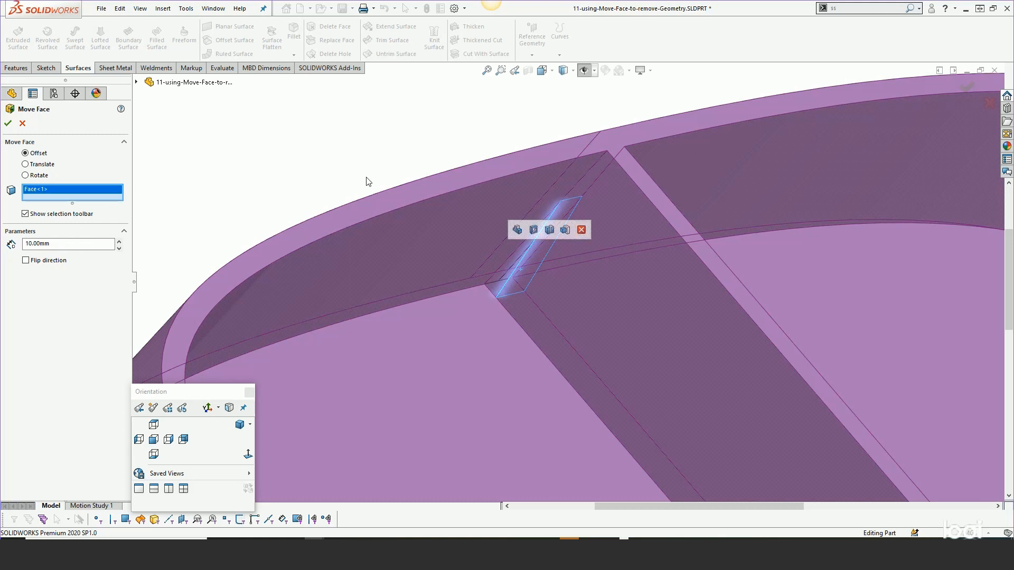
scroll(372, 183, up, 6)
middle_drag(611, 317, 695, 410)
scroll(649, 403, down, 10)
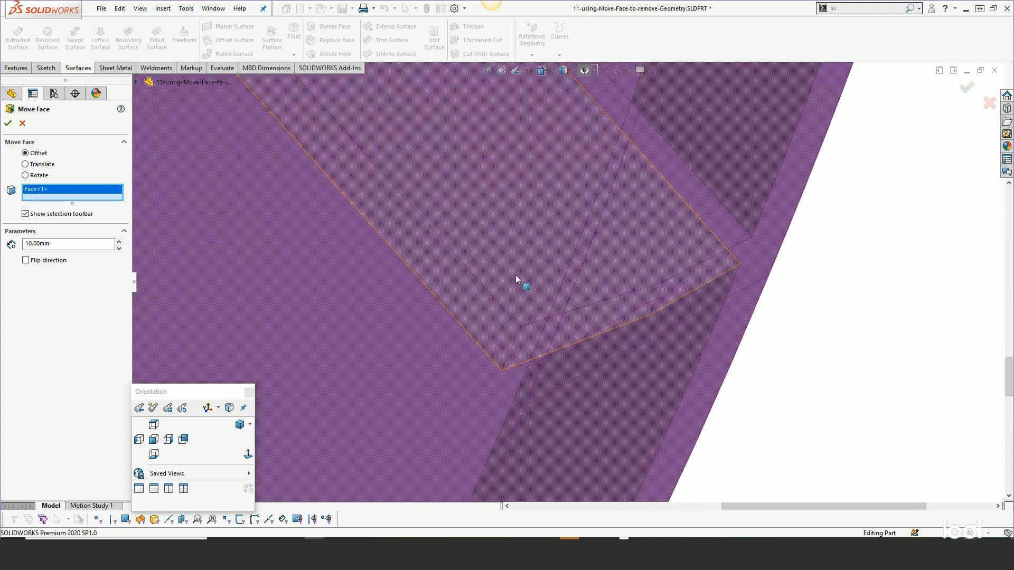
right_click(563, 330)
click(591, 359)
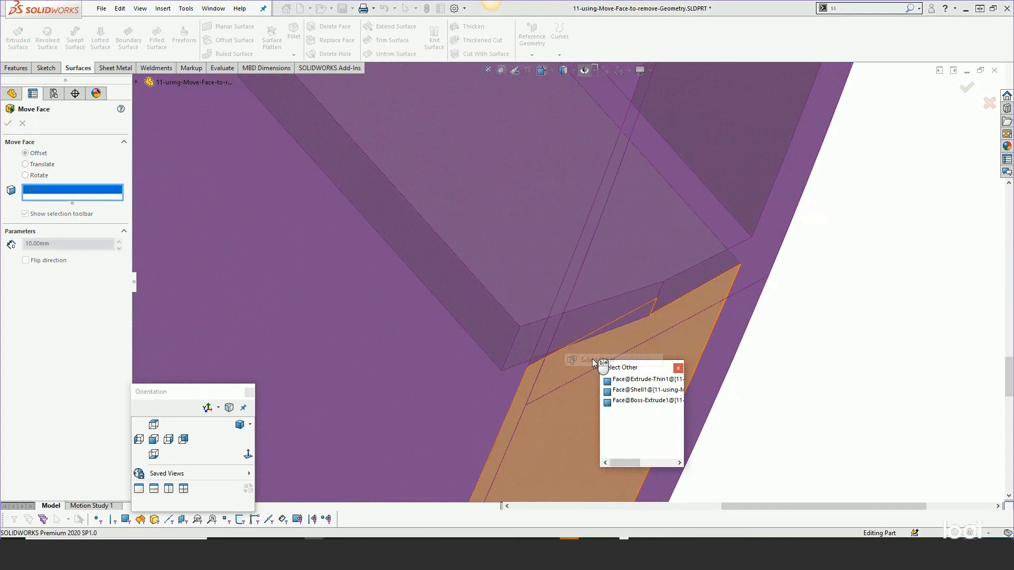
click(624, 390)
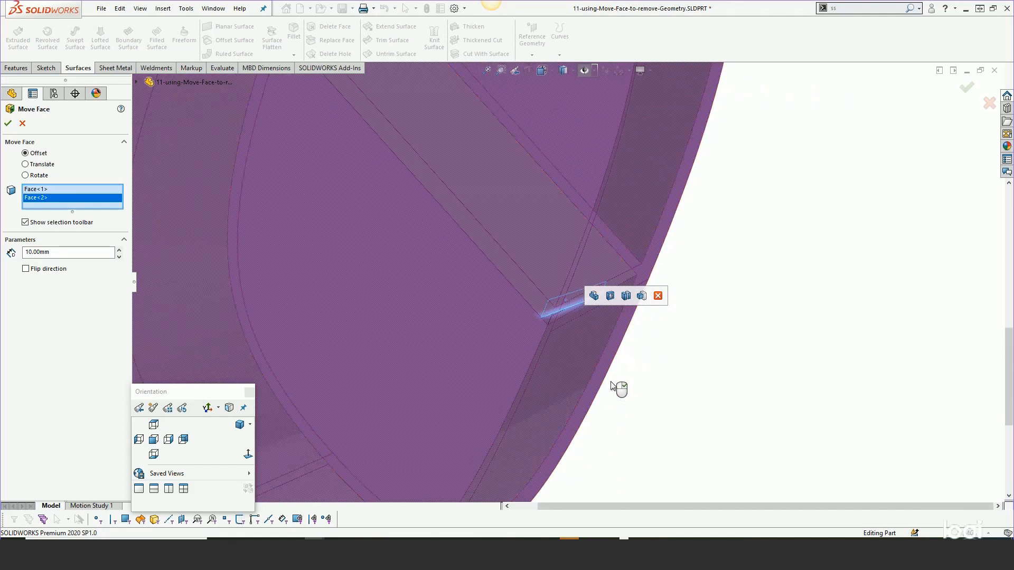
- Try a 1 mm offset distance for the two divider end faces and preview it at the first end
scroll(612, 387, up, 5)
middle_drag(615, 378, 558, 288)
scroll(498, 165, down, 2)
scroll(465, 206, down, 4)
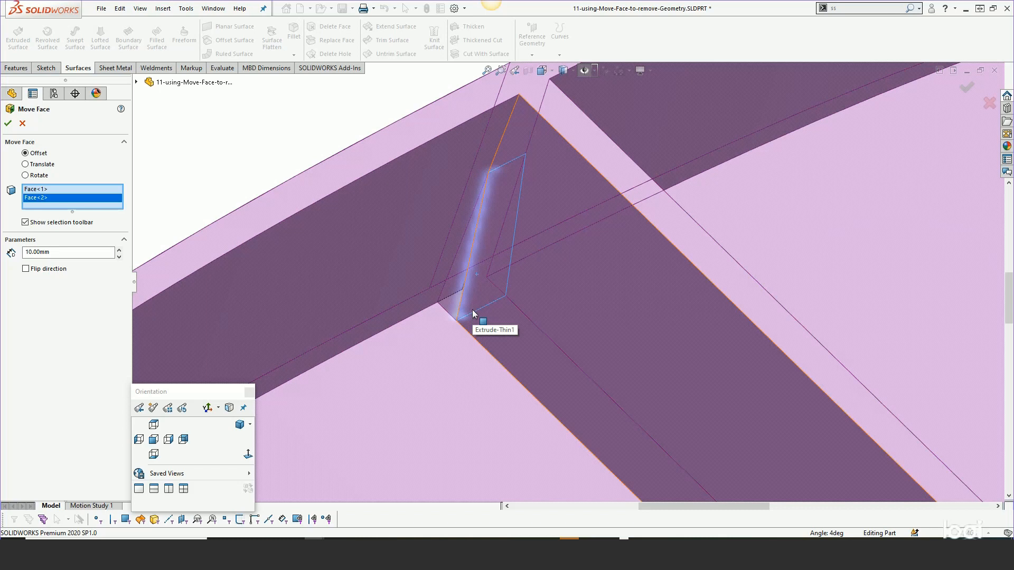
scroll(472, 314, up, 3)
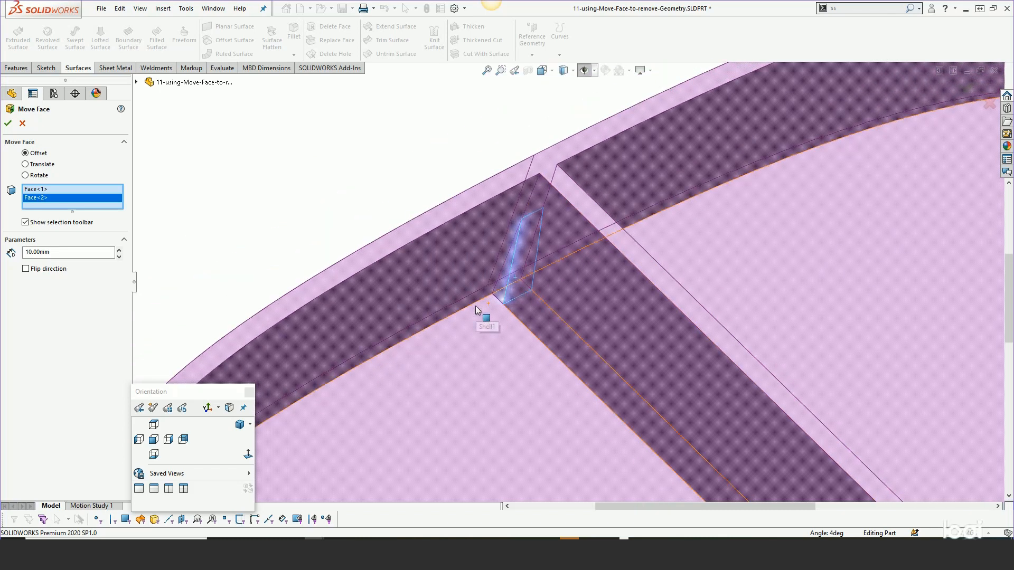
click(53, 255)
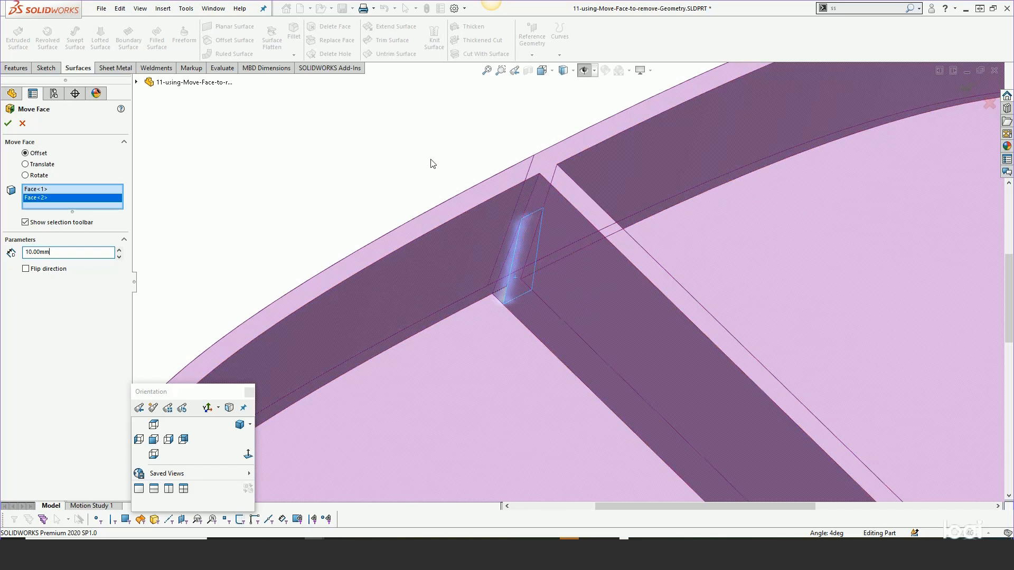
double_click(62, 252)
text(1)
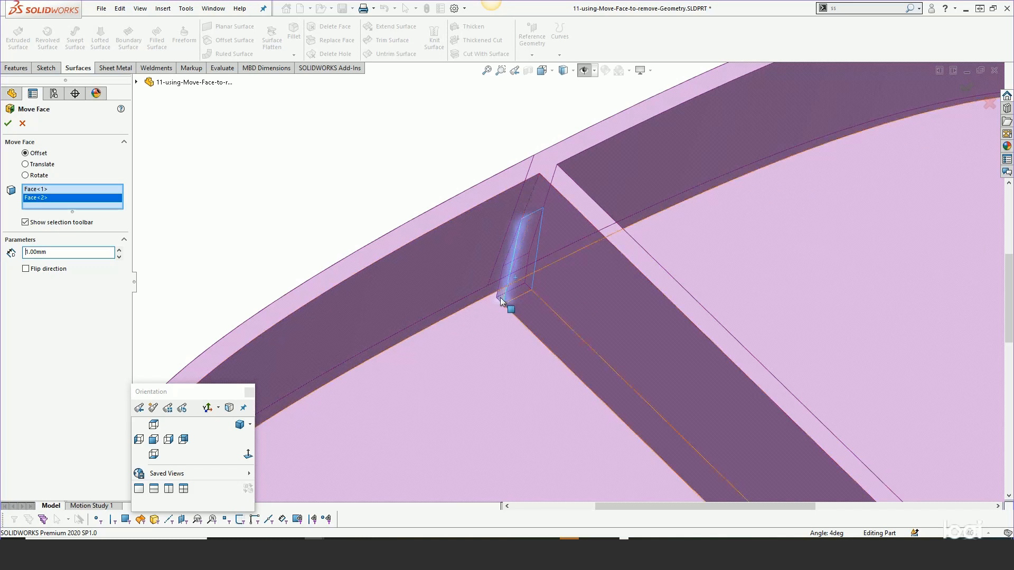
- Set the Move Face offset distance for the two divider end faces to 10 mm
double_click(62, 253)
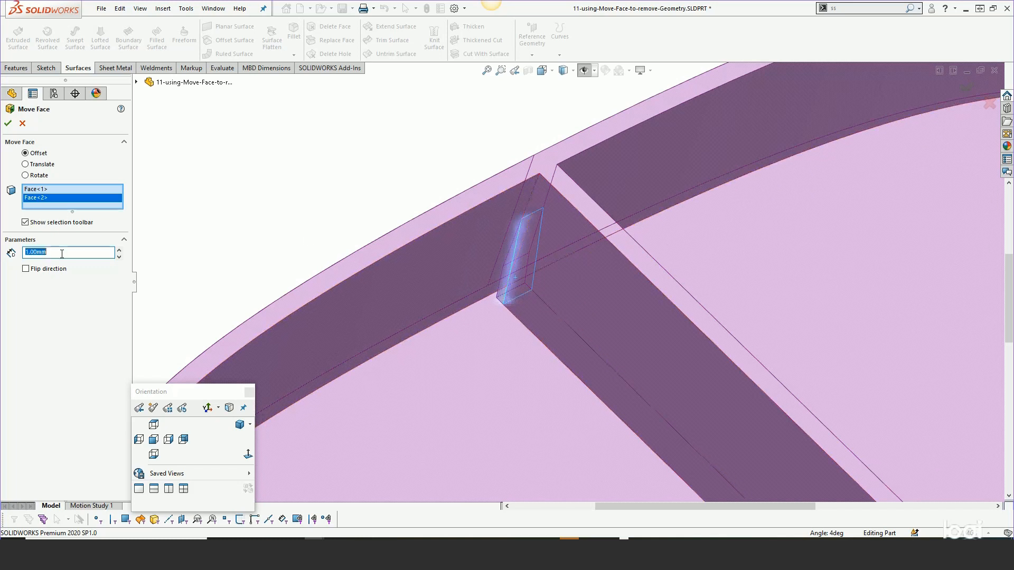
text(10)
key(Return)
scroll(390, 194, up, 2)
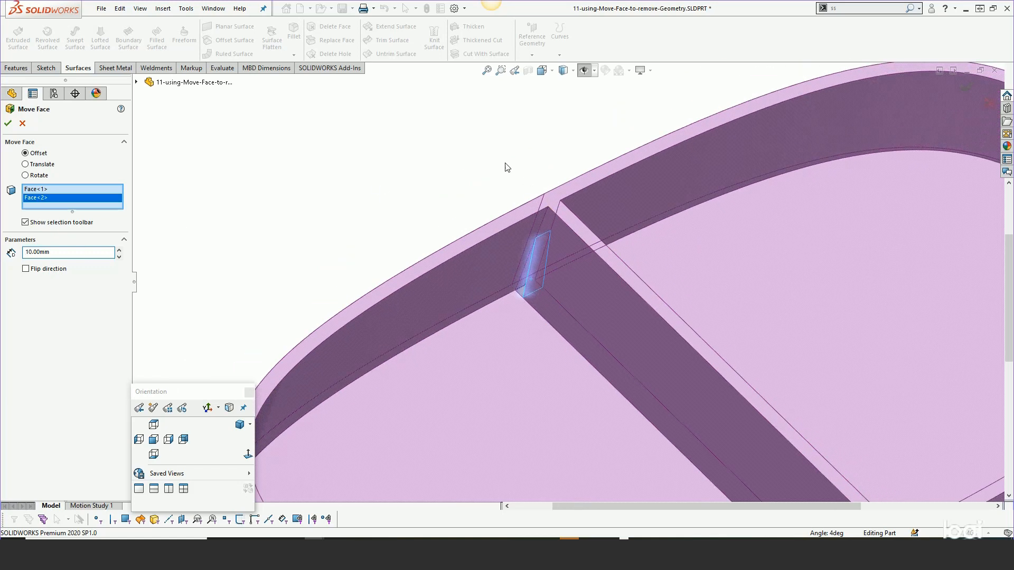
- Accept the Move Face on the divider's two end faces and inspect where the divider meets the outer wall
click(8, 124)
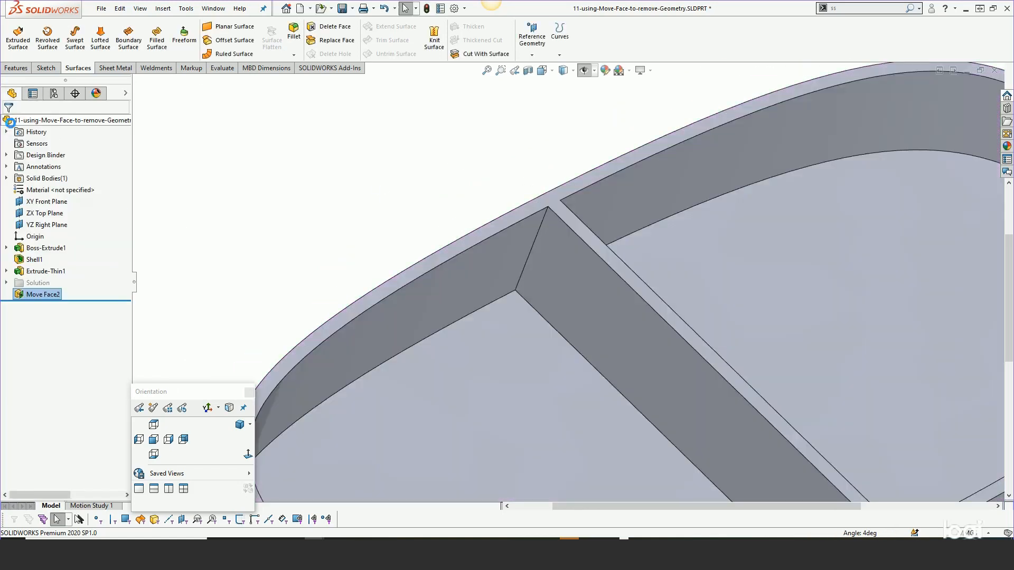
scroll(354, 198, up, 5)
scroll(655, 317, down, 5)
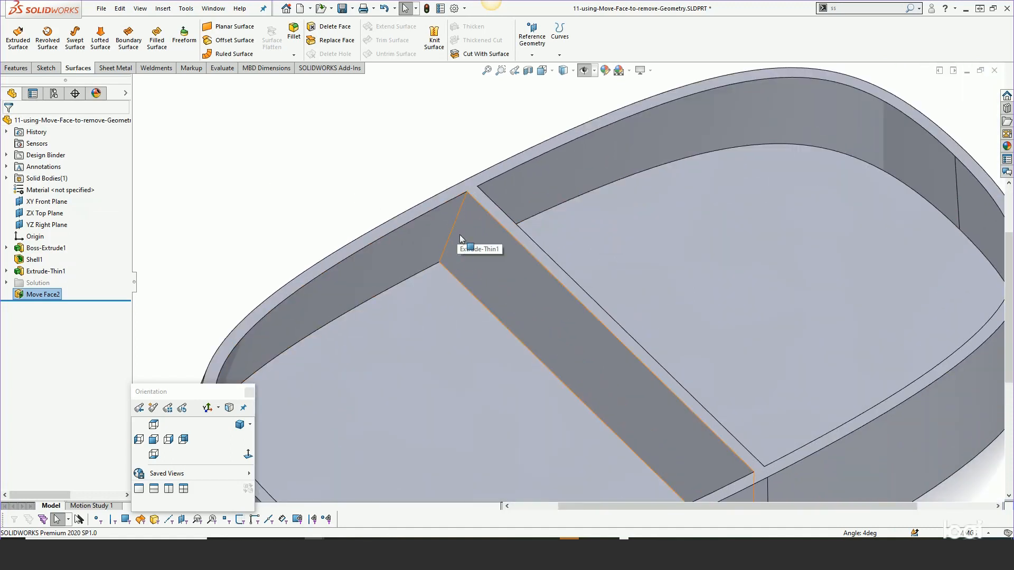
scroll(406, 173, up, 3)
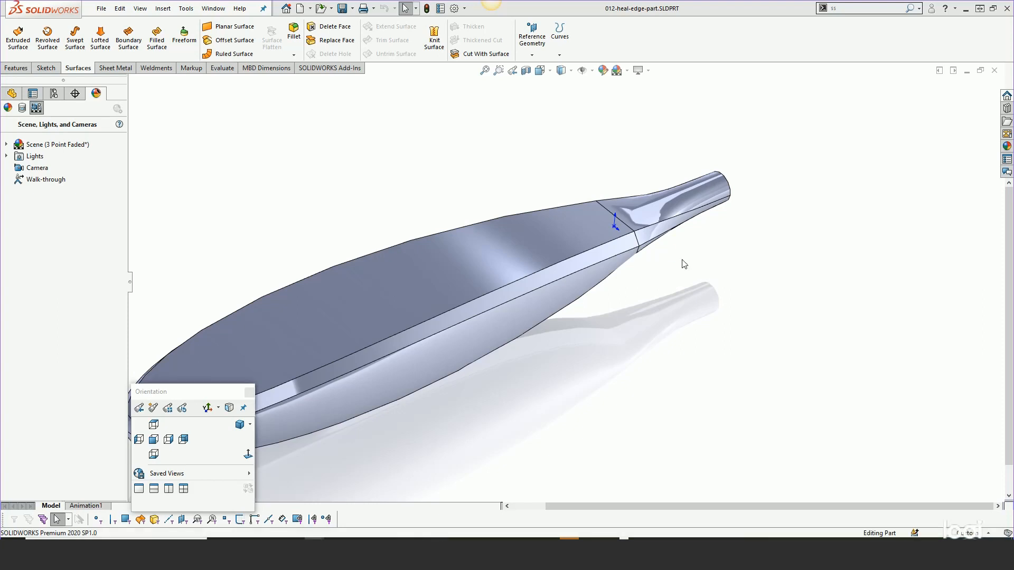
- Examine the short edge segments at both ends of the joint between the flat blade face and the handle transition
scroll(620, 229, down, 6)
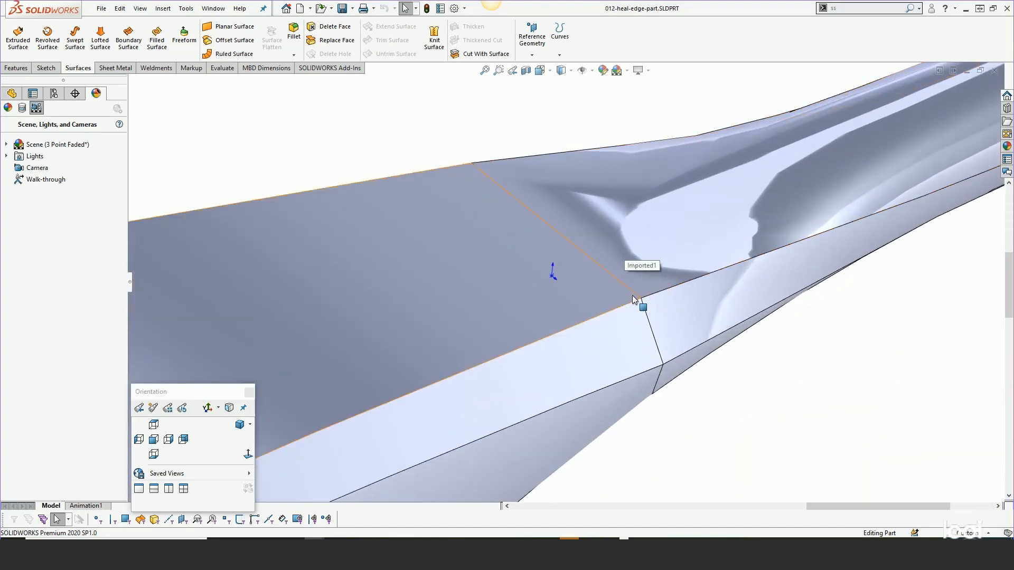
click(635, 297)
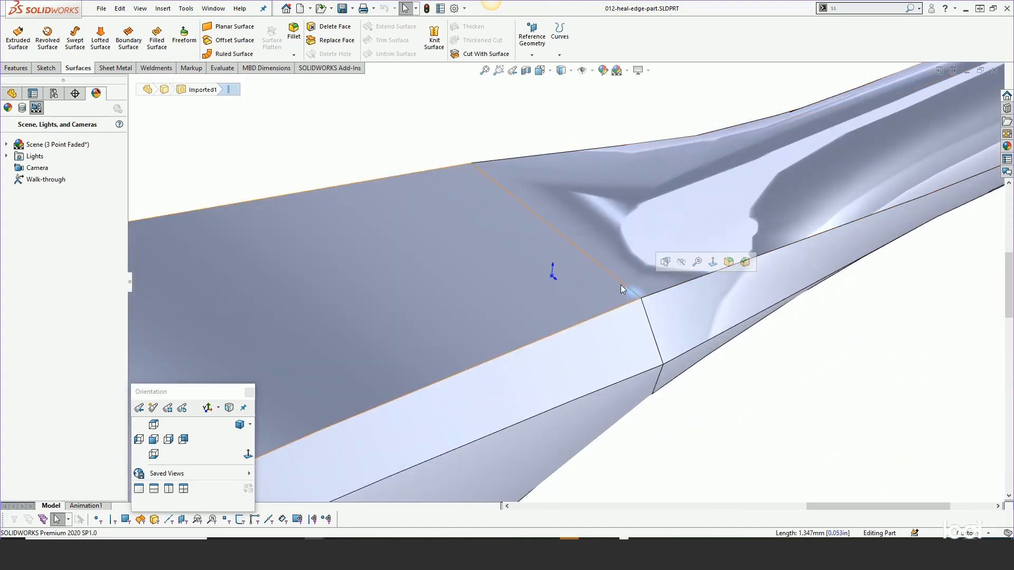
click(617, 285)
click(633, 291)
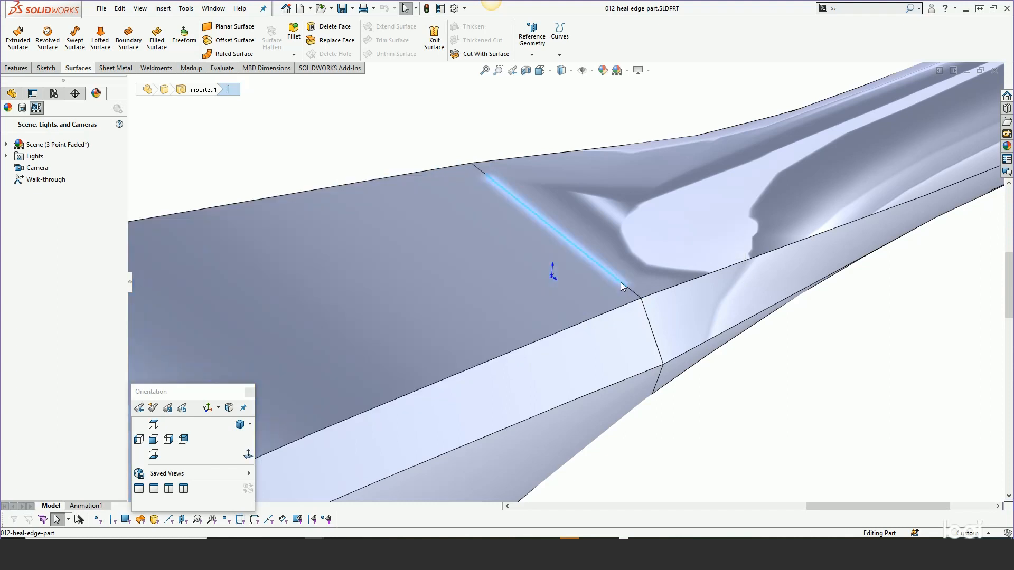
click(491, 179)
click(354, 108)
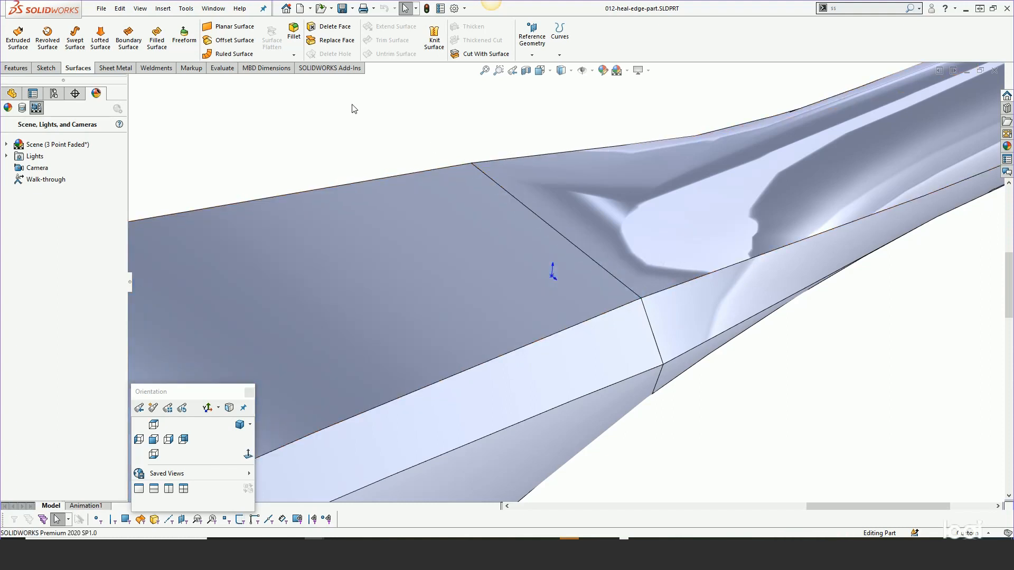
- Create a Heal Edges feature on the flat blade face and the adjoining handle face with a 50 mm edge length tolerance
click(163, 8)
mouse_move(187, 124)
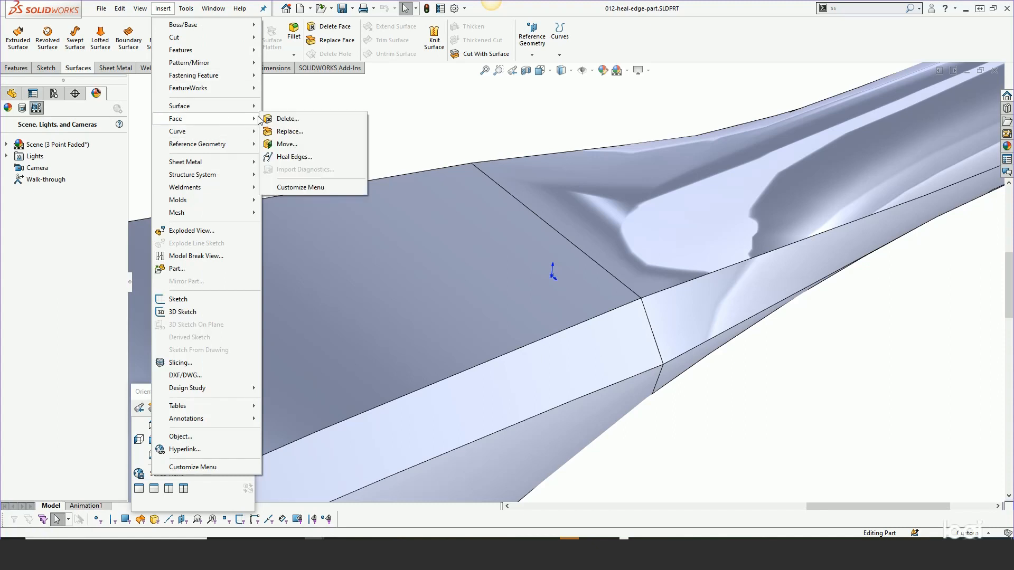
click(296, 157)
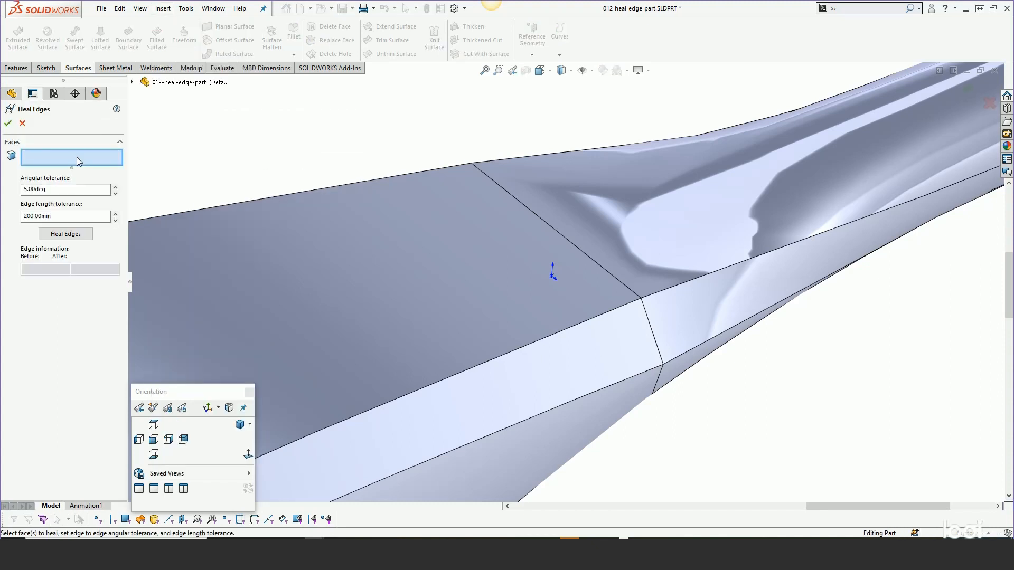
click(517, 178)
click(459, 195)
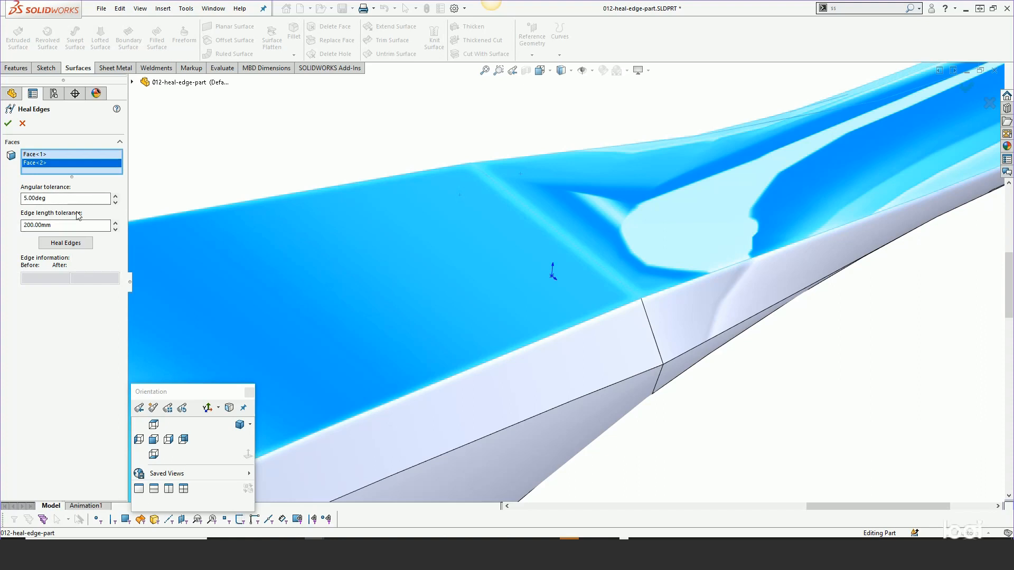
double_click(43, 228)
text(50)
key(Return)
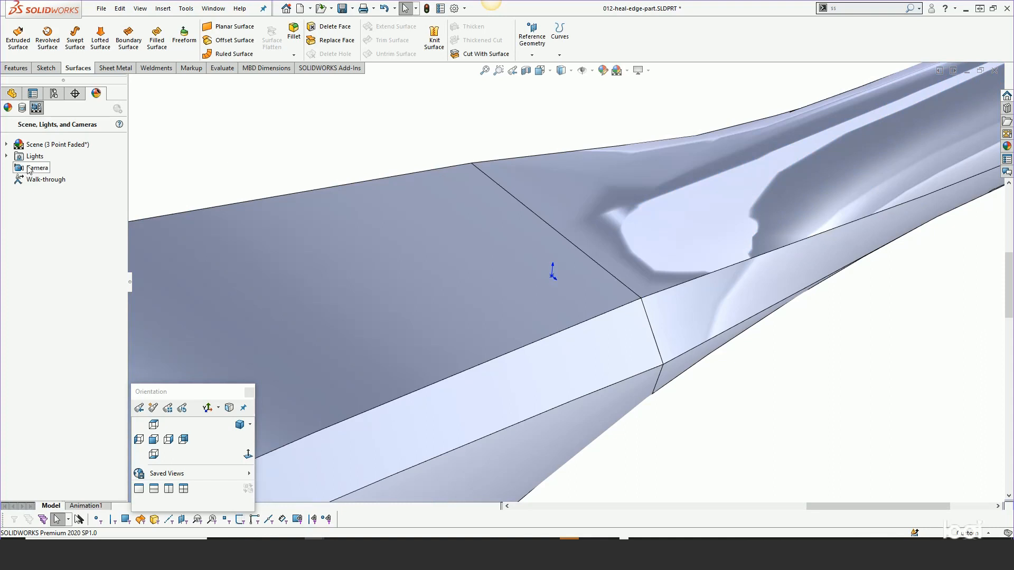
- Reopen the new Heal Edges feature for editing, run the edge healing on its two faces and accept it
click(12, 94)
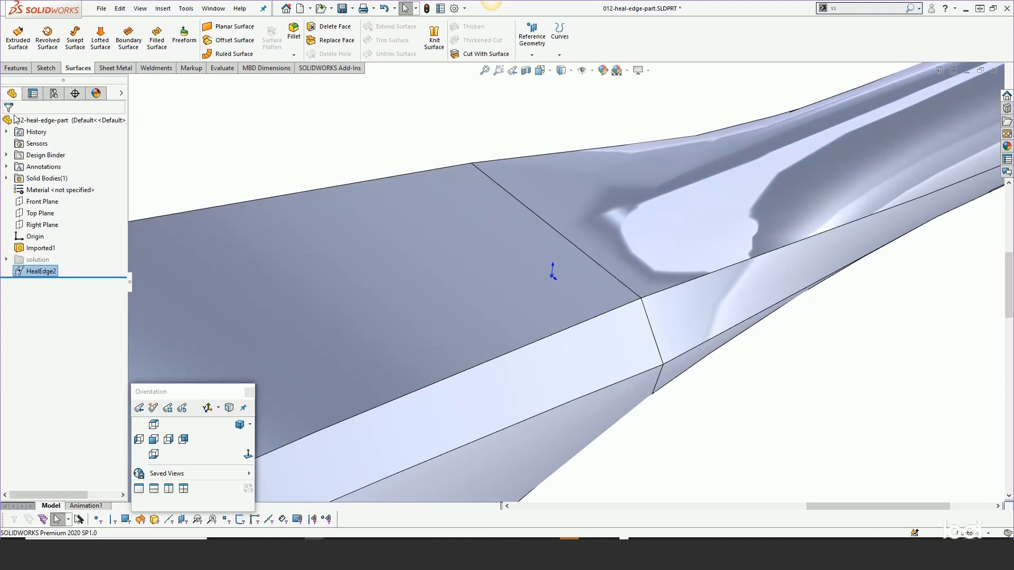
right_click(40, 274)
click(46, 238)
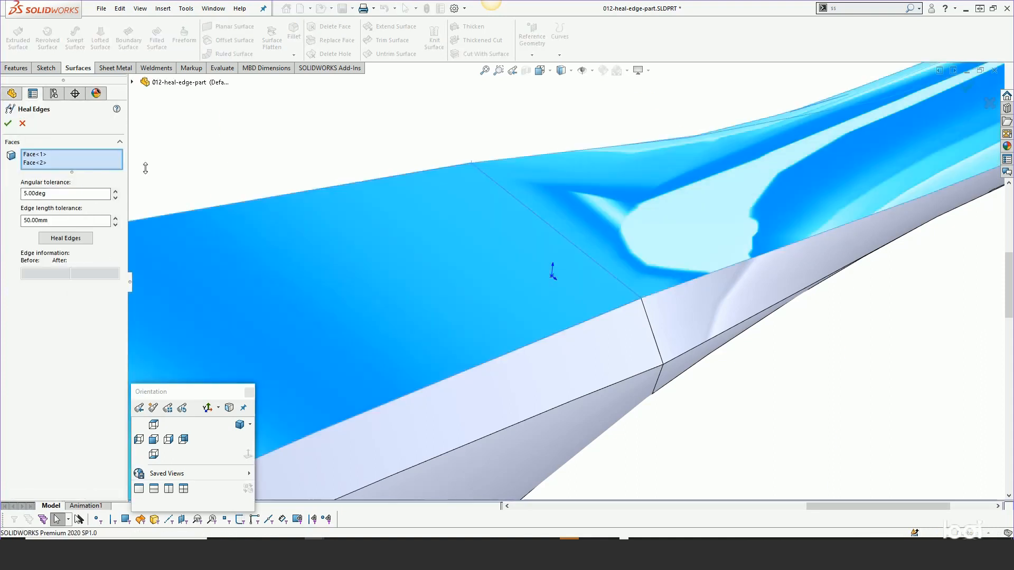
click(65, 239)
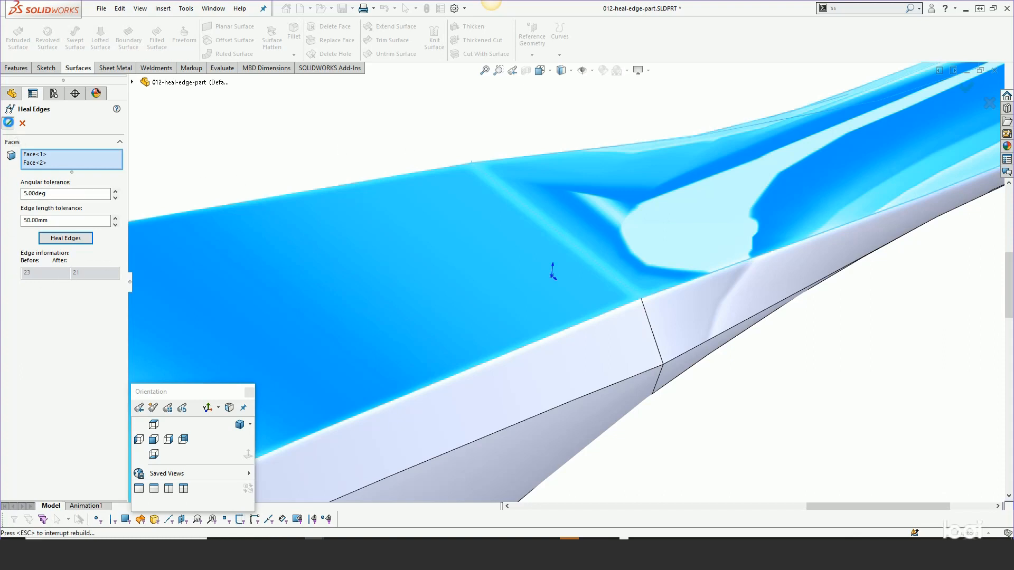
click(8, 123)
- Check whether the joint between the blade and handle faces is one continuous edge
click(498, 184)
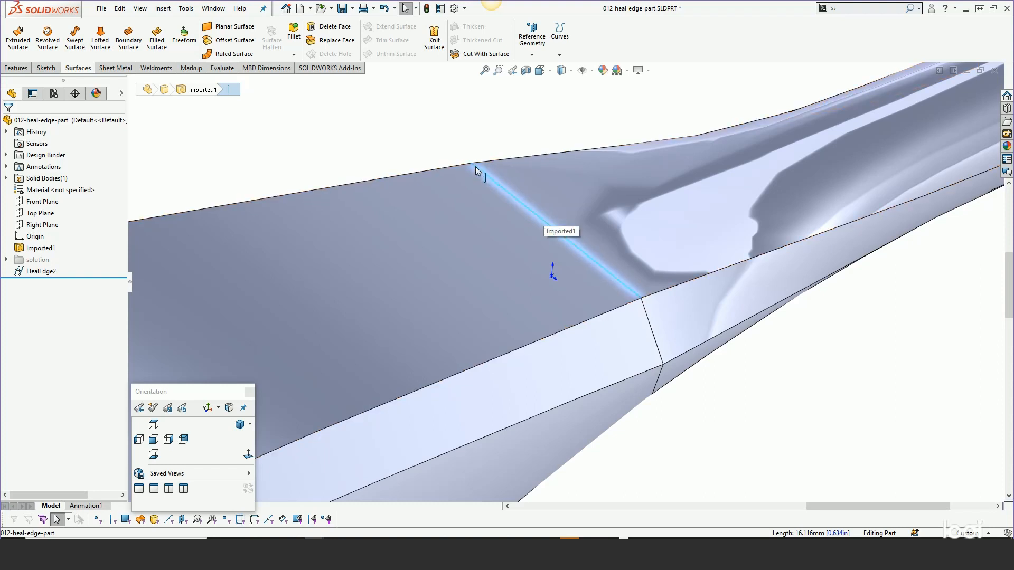
click(446, 138)
click(487, 176)
click(367, 140)
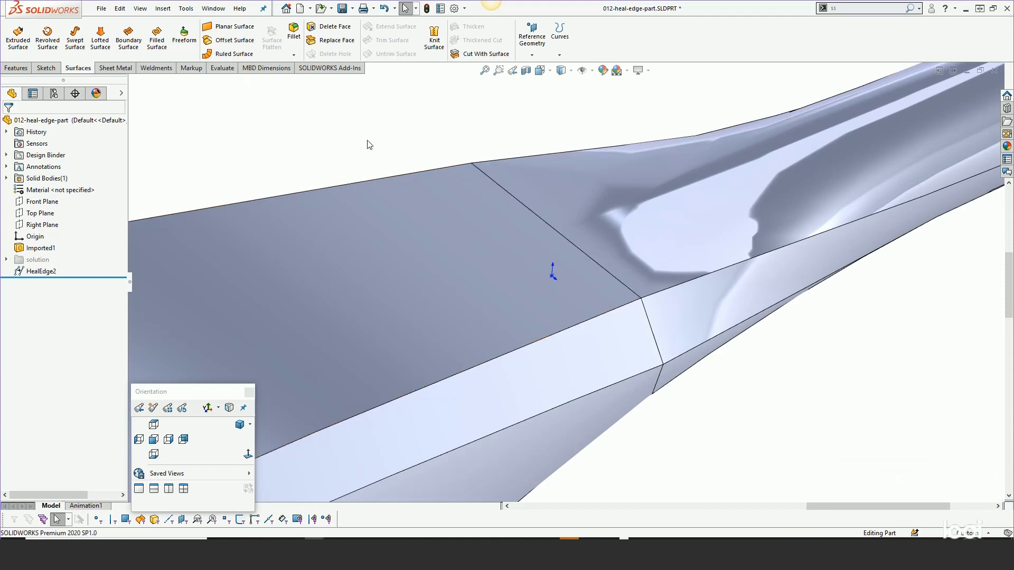
scroll(373, 142, up, 3)
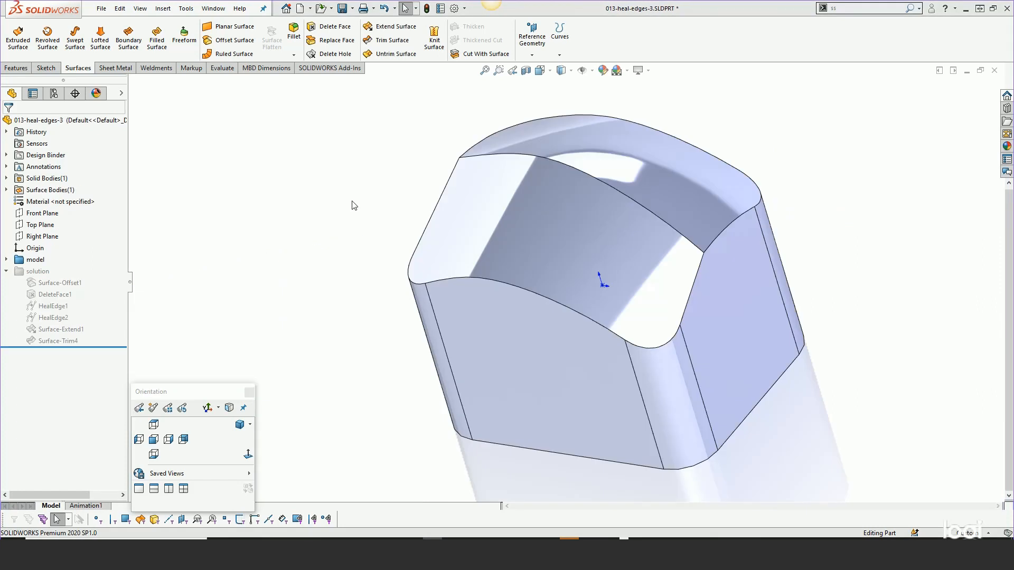
- Start Heal Edges on the two adjoining curved top faces of the block in the 013-heal-edges-3 part
mouse_move(357, 205)
middle_down()
mouse_move(351, 165)
mouse_move(353, 216)
middle_up()
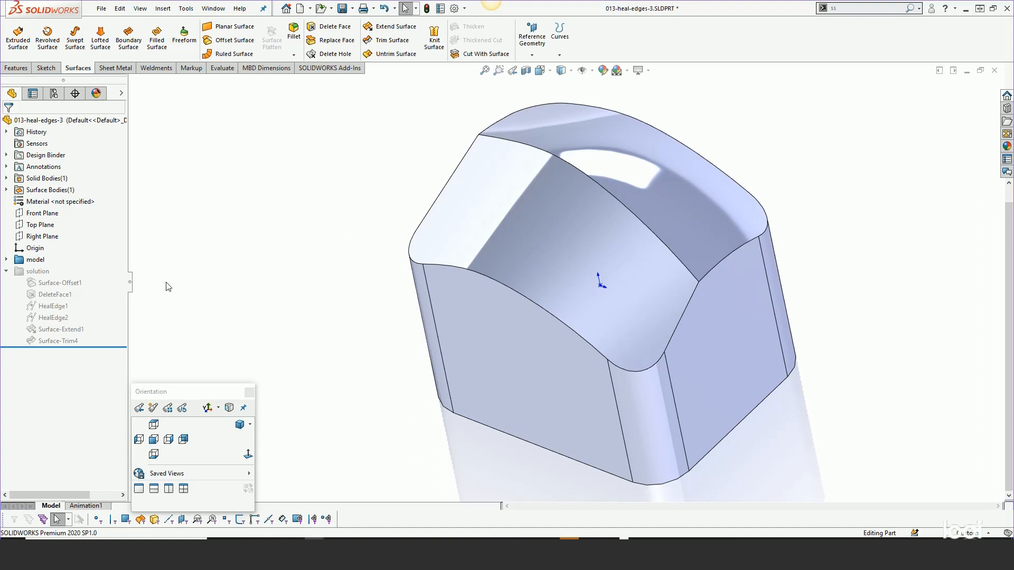
click(6, 271)
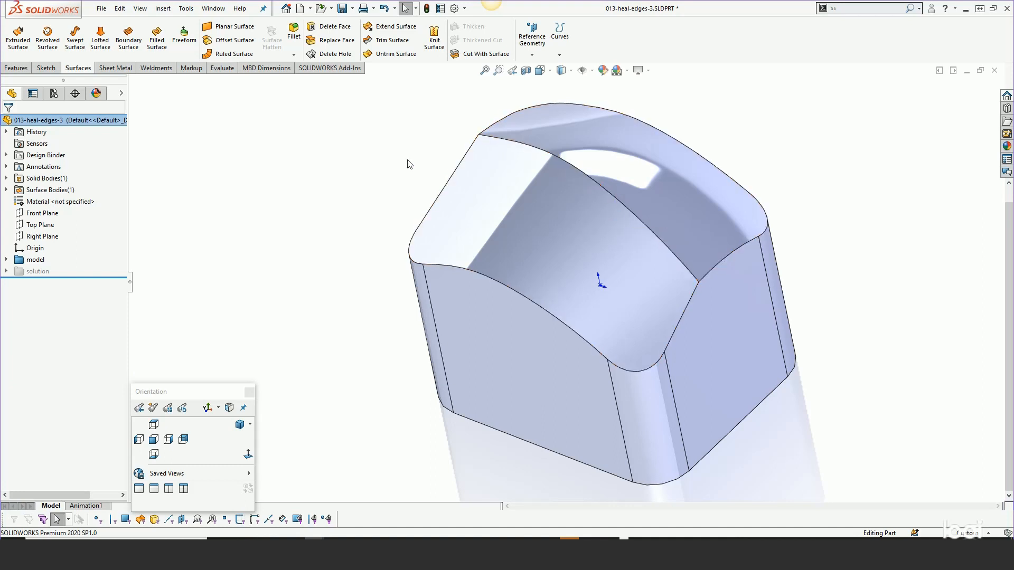
click(162, 9)
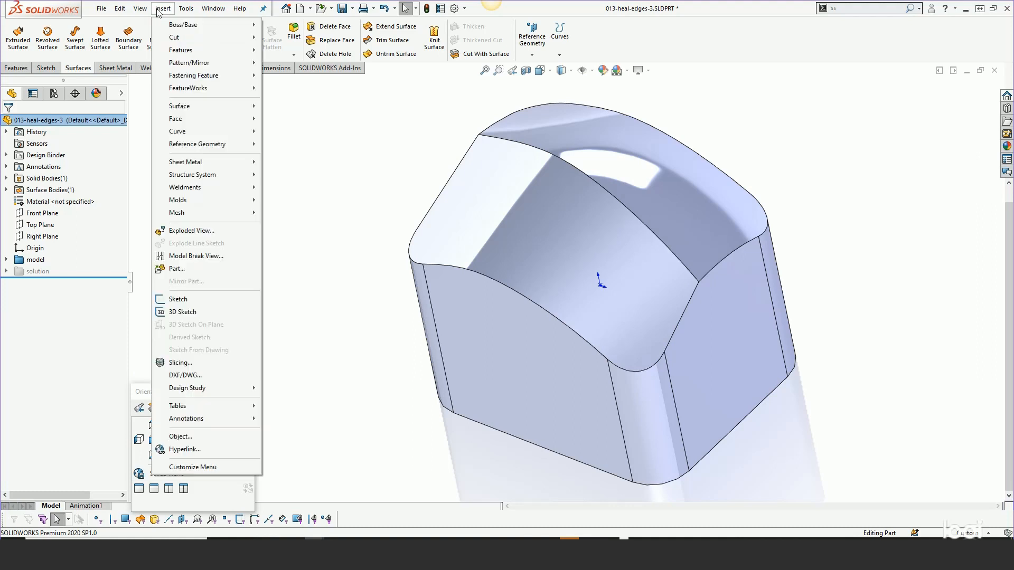
mouse_move(179, 119)
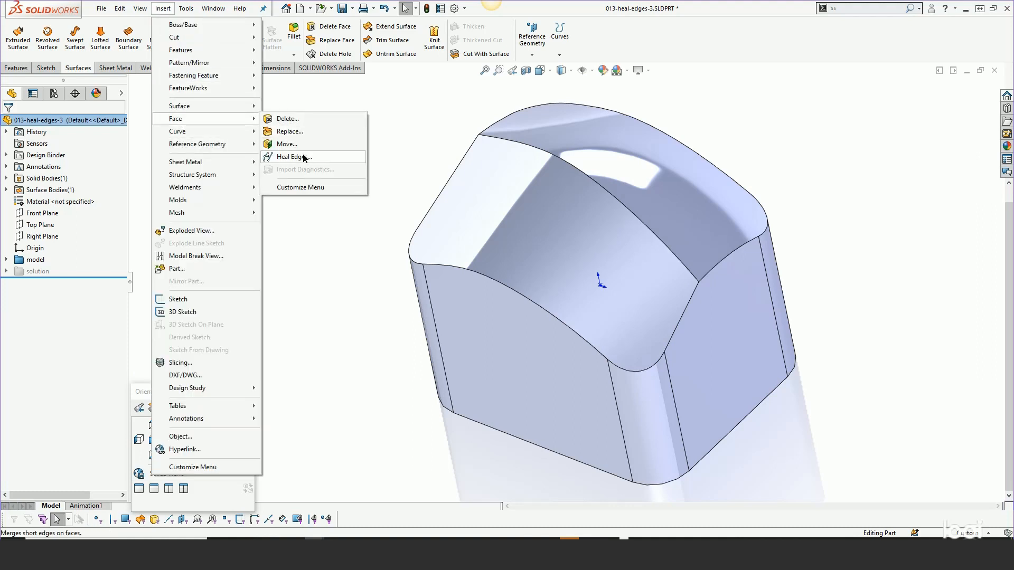
click(312, 157)
click(508, 152)
click(546, 132)
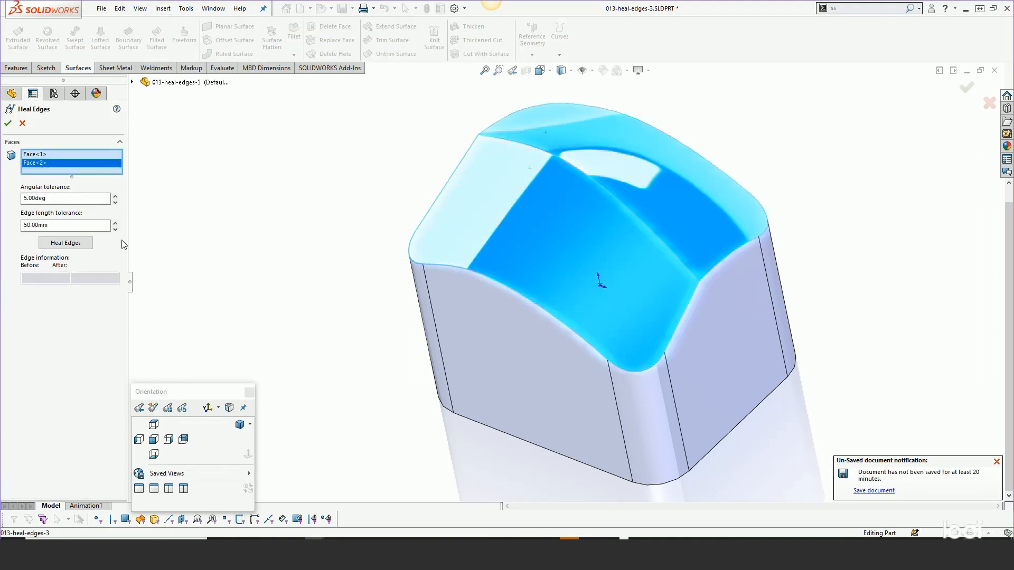
- Try healing the block's top face edges with the 50 mm edge length tolerance and with 200 mm
click(75, 249)
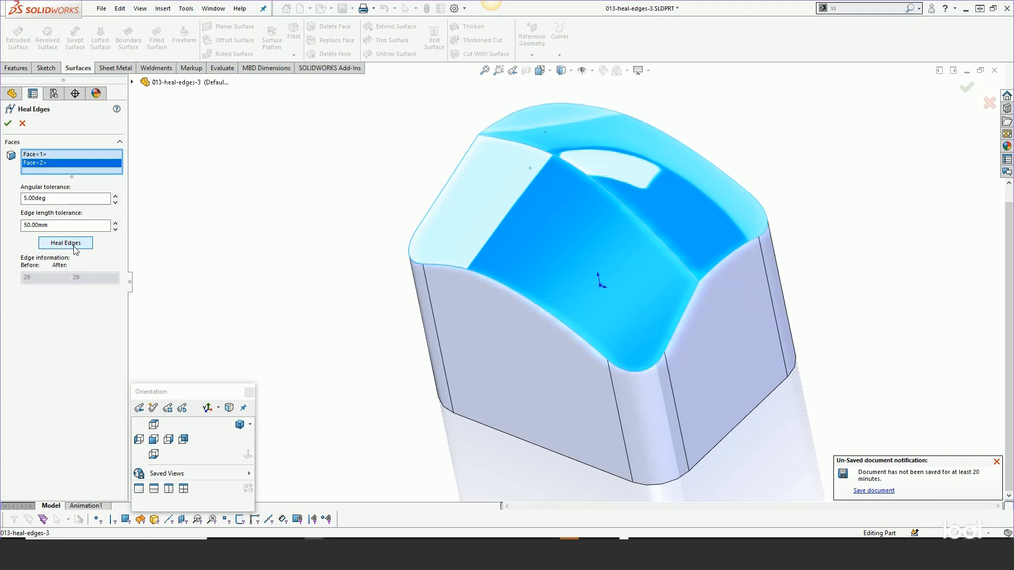
drag(61, 225, 3, 227)
text(200)
click(78, 244)
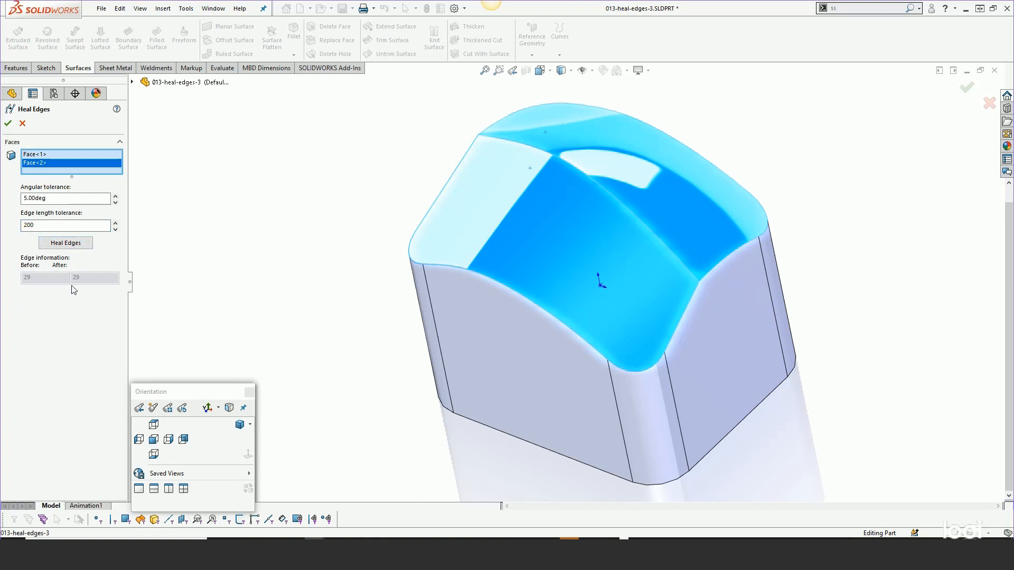
- Set the edge length tolerance back to 50 mm, heal the block's top face edges again and accept the feature
double_click(28, 225)
text(50)
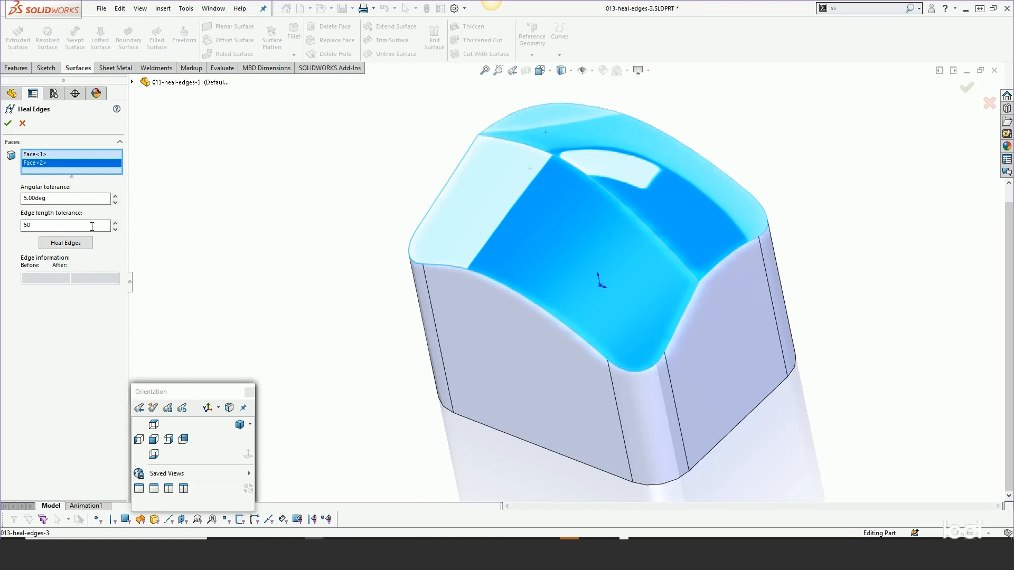
click(66, 243)
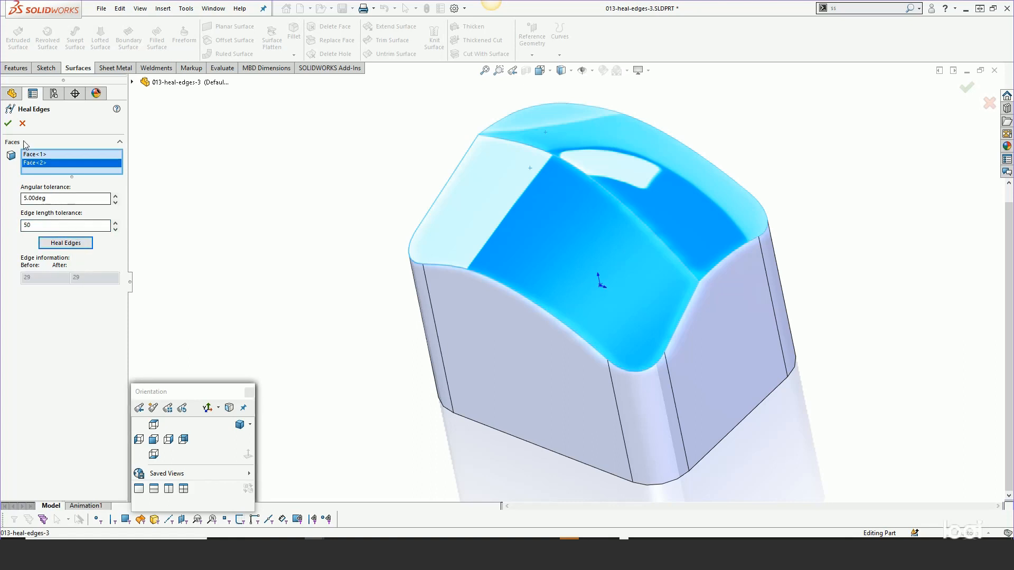
click(8, 123)
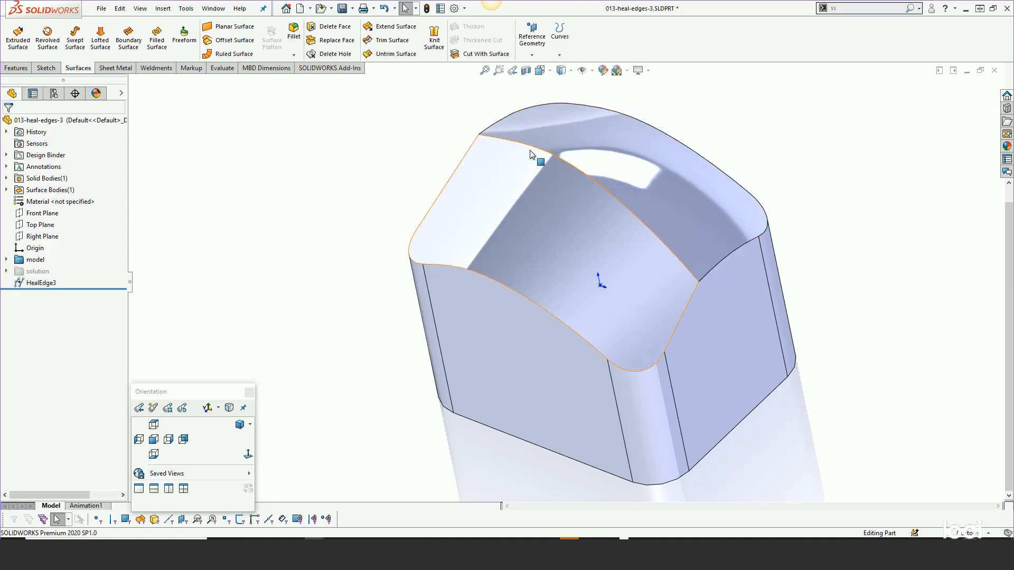
- Delete the trial HealEdge3 feature from the block
click(38, 284)
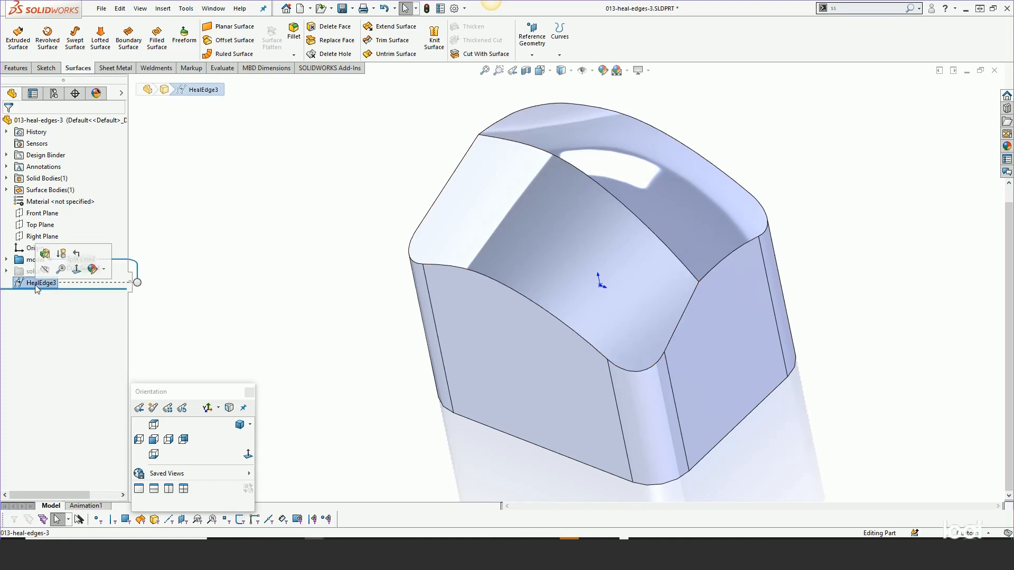
key(Delete)
click(369, 133)
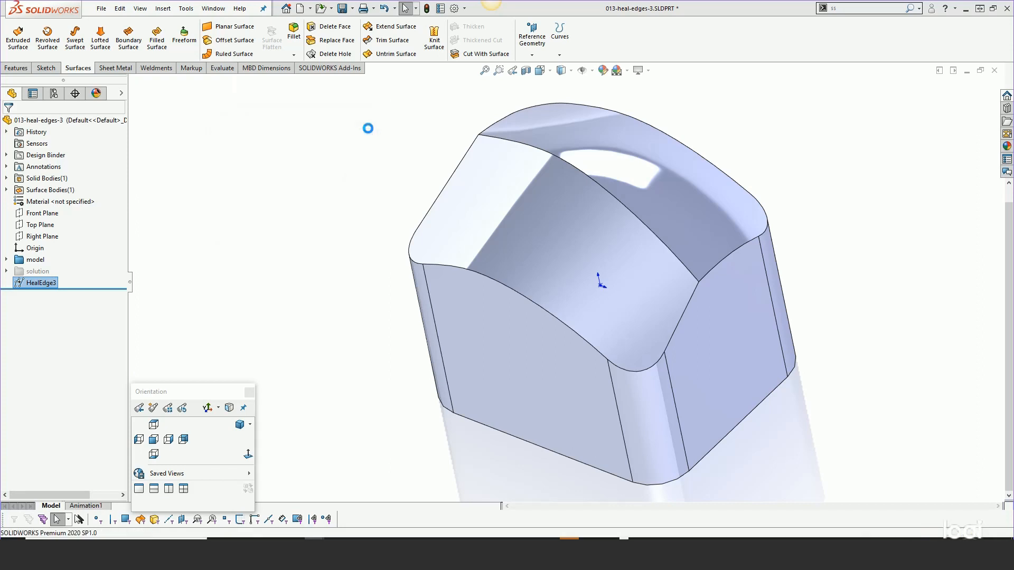
- Unsuppress the solution folder, expand it and roll the feature history back to just after Surface-Offset1
click(32, 271)
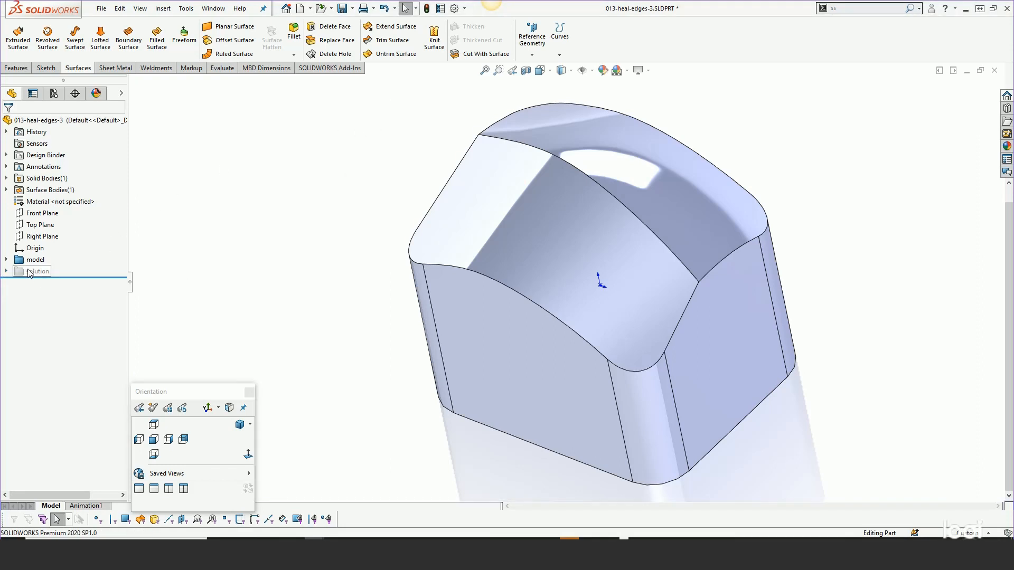
click(45, 238)
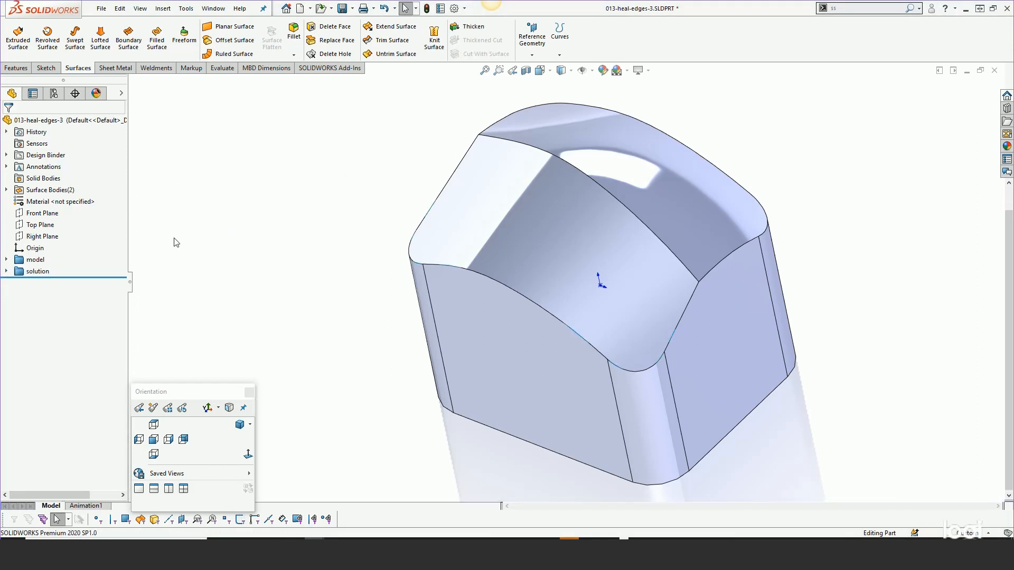
click(6, 272)
drag(94, 347, 95, 289)
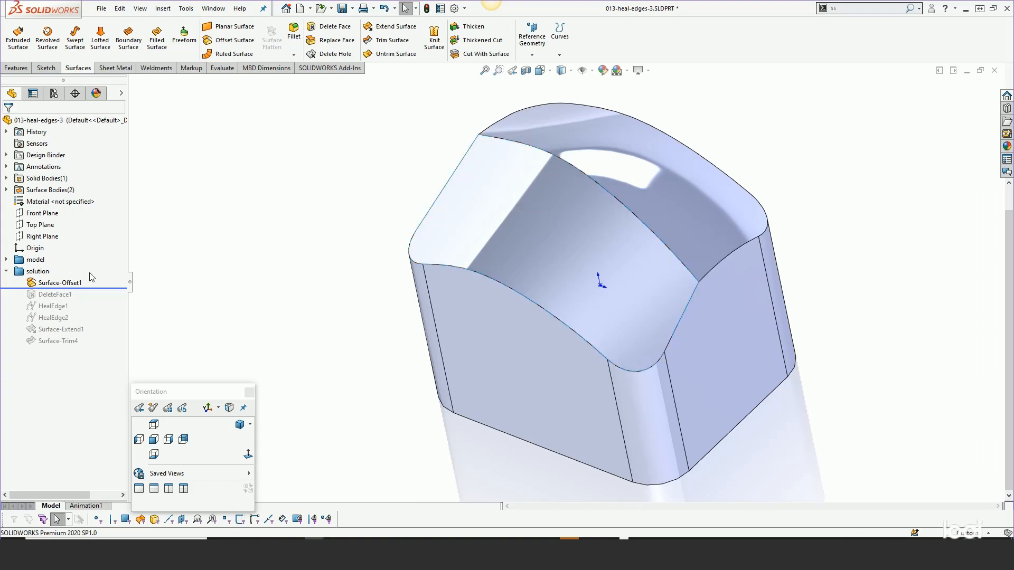
- Review the Surface-Offset1 definition without changing it and roll the feature history forward to include DeleteFace1
click(72, 283)
click(86, 251)
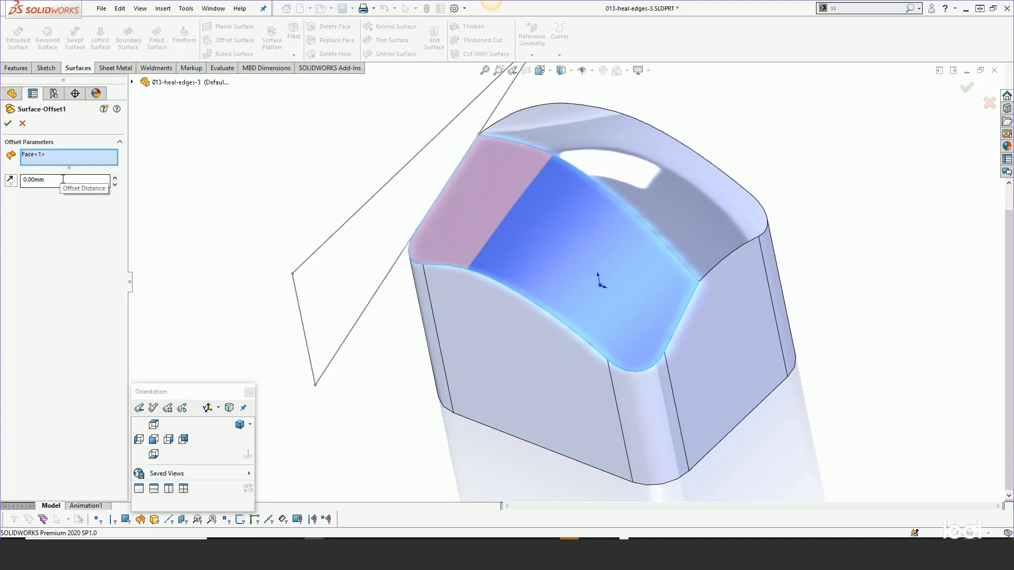
click(23, 123)
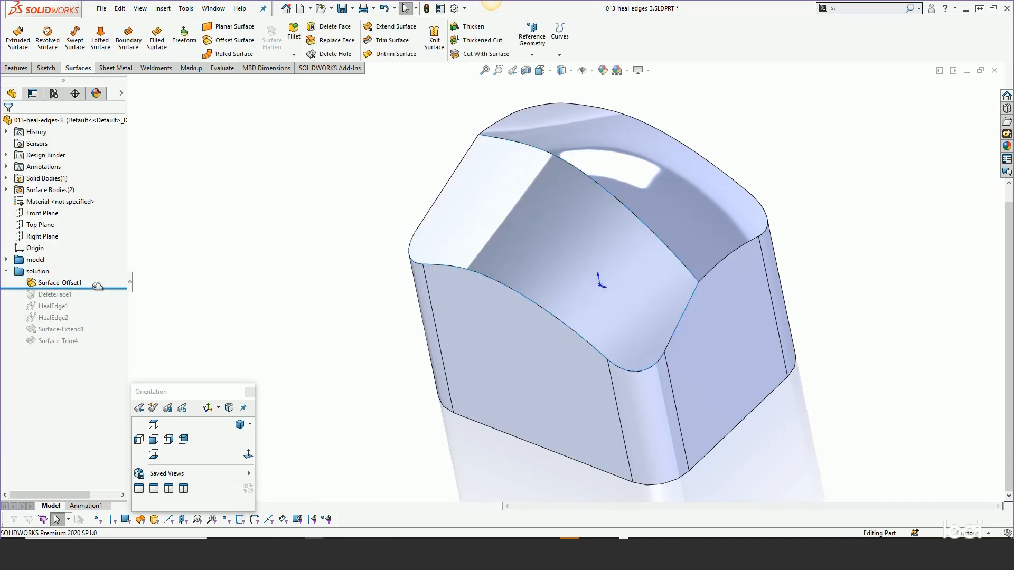
drag(96, 288, 94, 299)
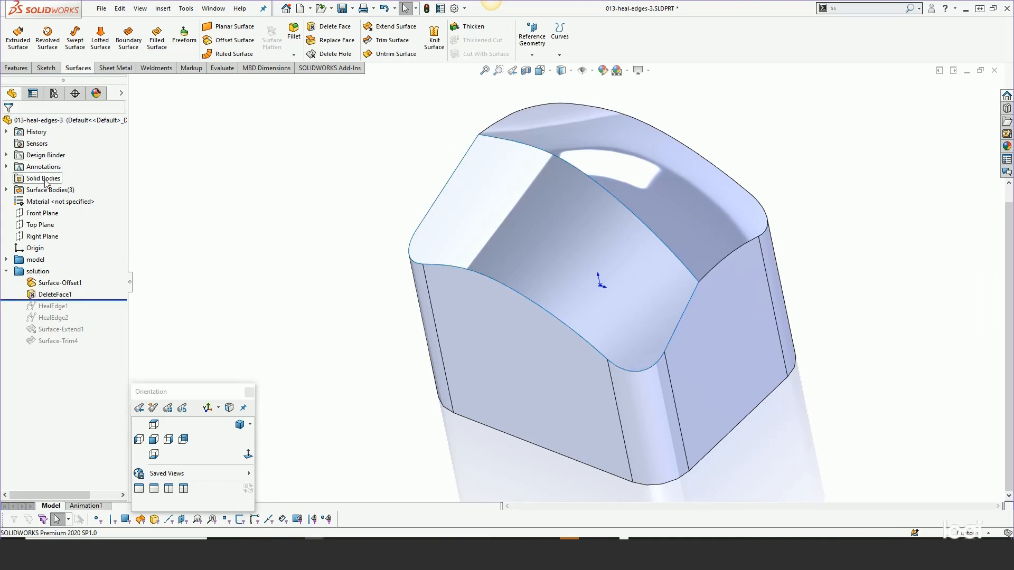
- Expand the Surface Bodies folder, hide the Surface-Offset1 body and roll the feature history forward to include HealEdge1
click(7, 190)
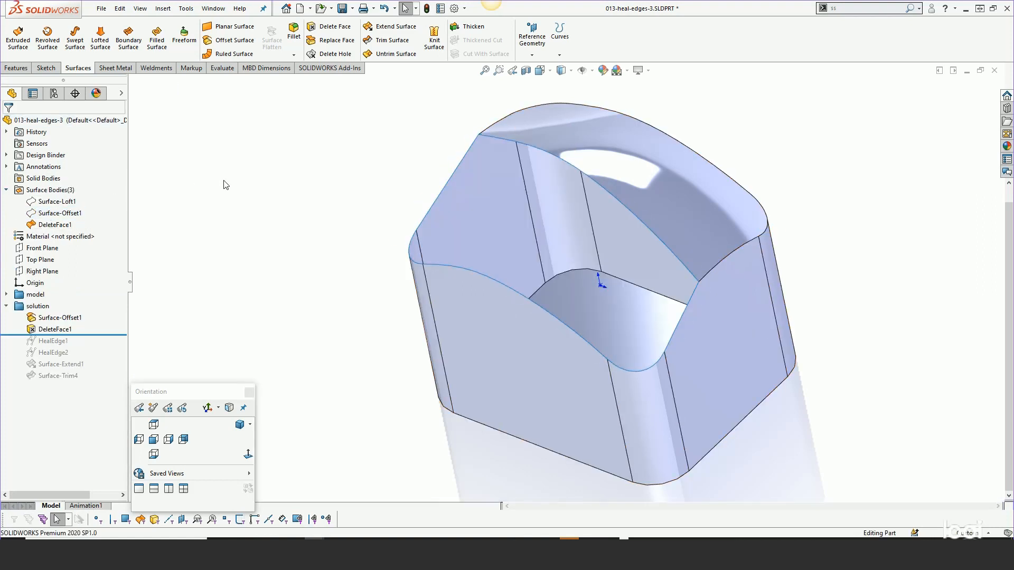
drag(102, 334, 95, 324)
drag(92, 336, 86, 344)
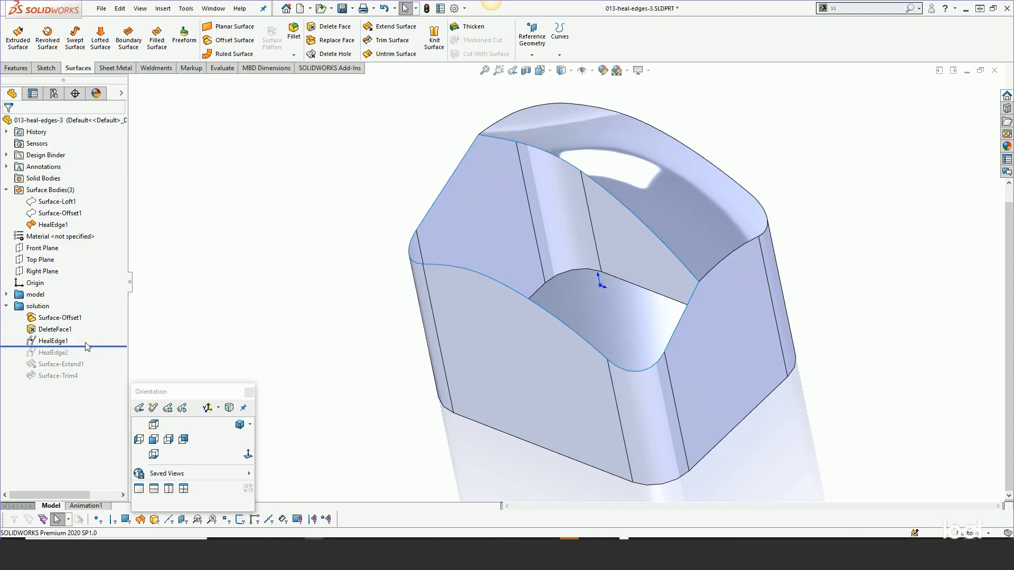
click(47, 228)
- Edit HealEdge1 and rerun edge healing on its selected face to check the before and after edge counts, keeping its tolerances
click(53, 341)
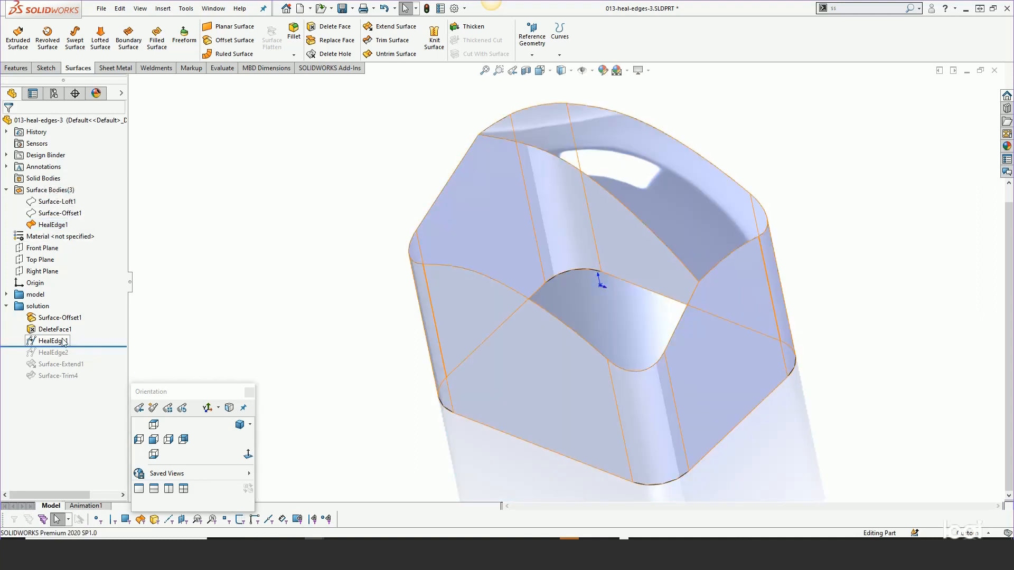
click(67, 309)
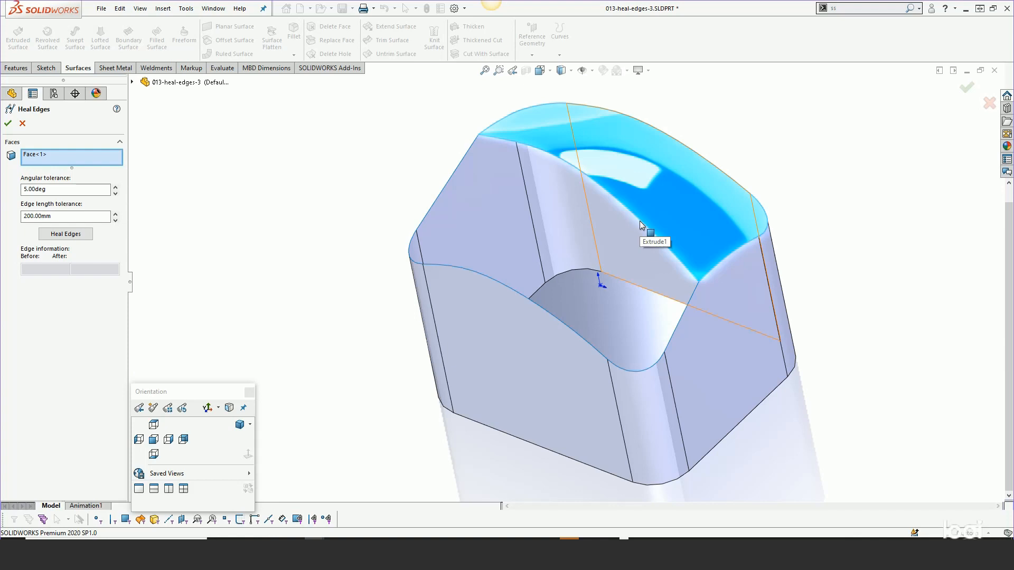
click(72, 238)
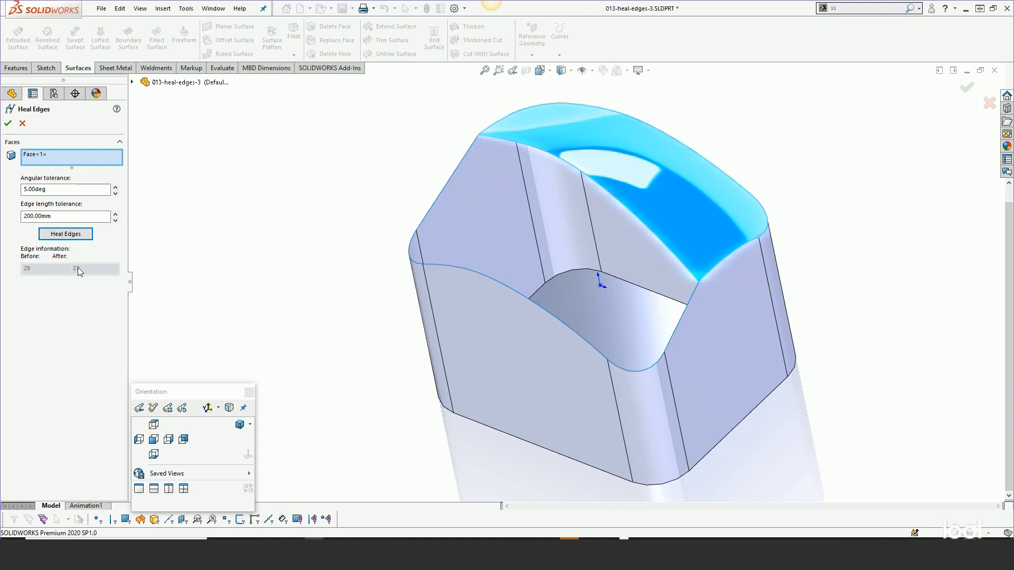
click(8, 123)
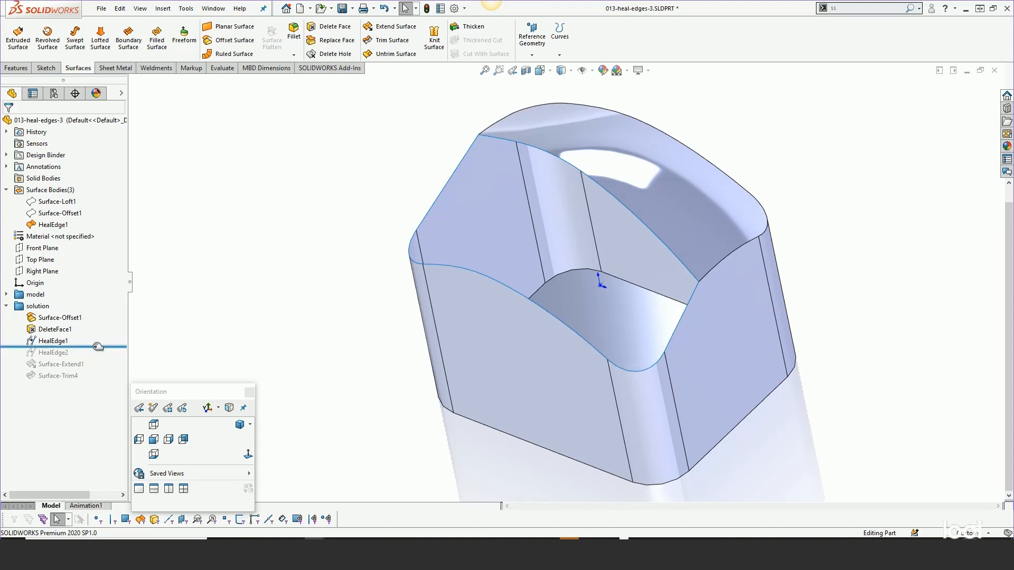
- Roll the feature history forward to include HealEdge2 and show its hidden surface body
drag(97, 347, 98, 356)
click(62, 353)
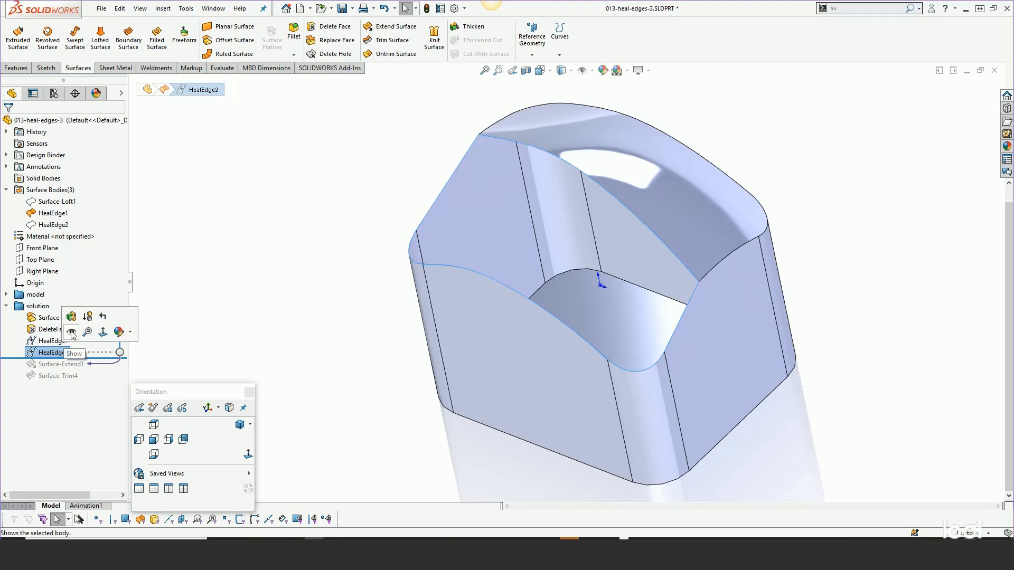
click(242, 245)
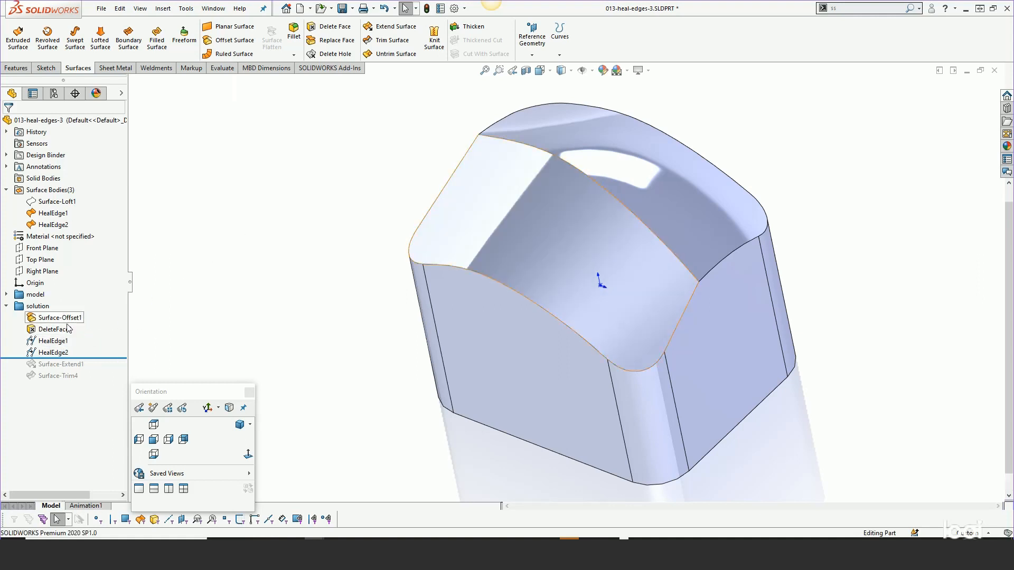
- Edit HealEdge2 and rerun edge healing on the offset surface to check its before and after edge counts
click(53, 353)
click(64, 319)
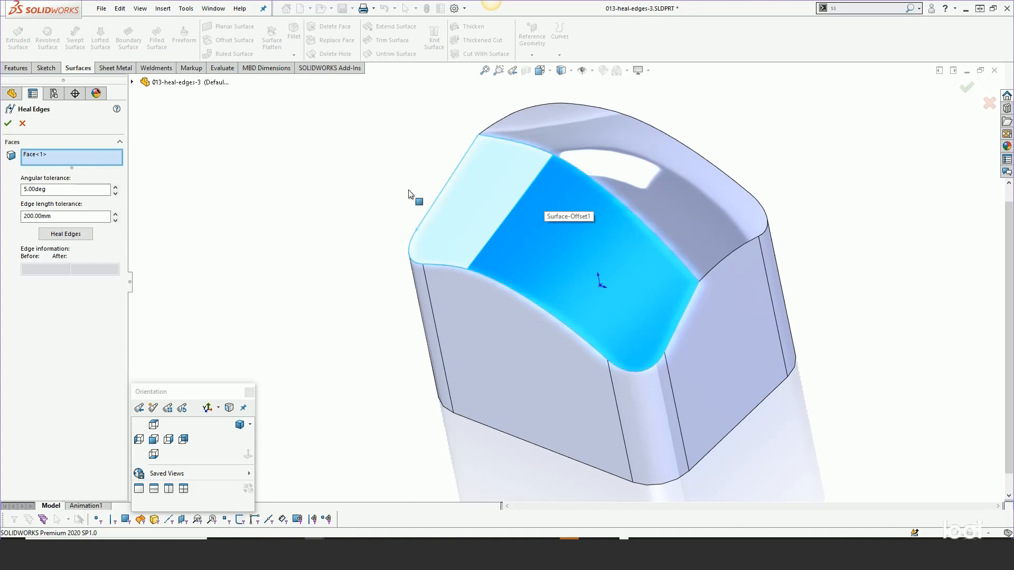
click(65, 234)
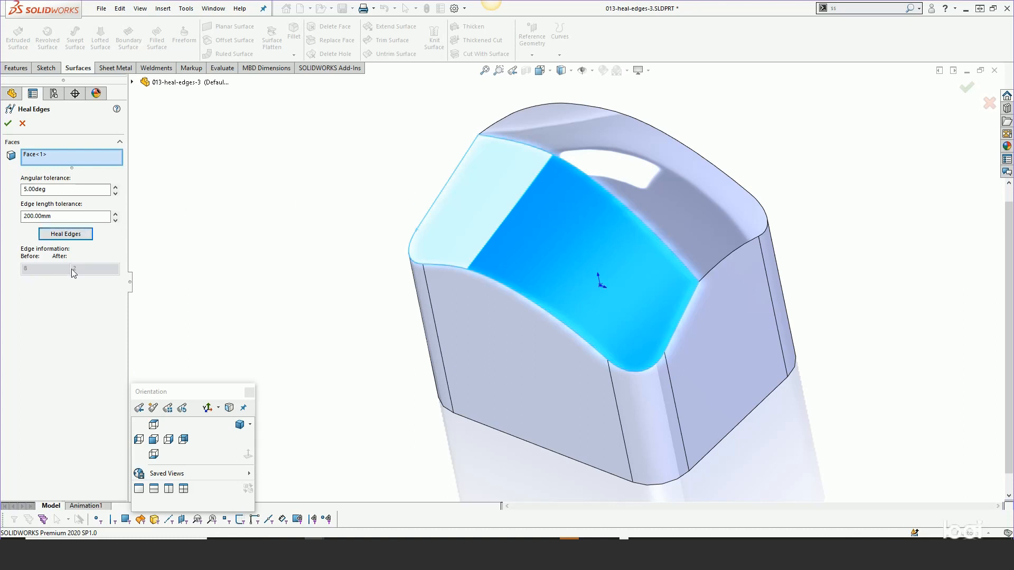
click(8, 124)
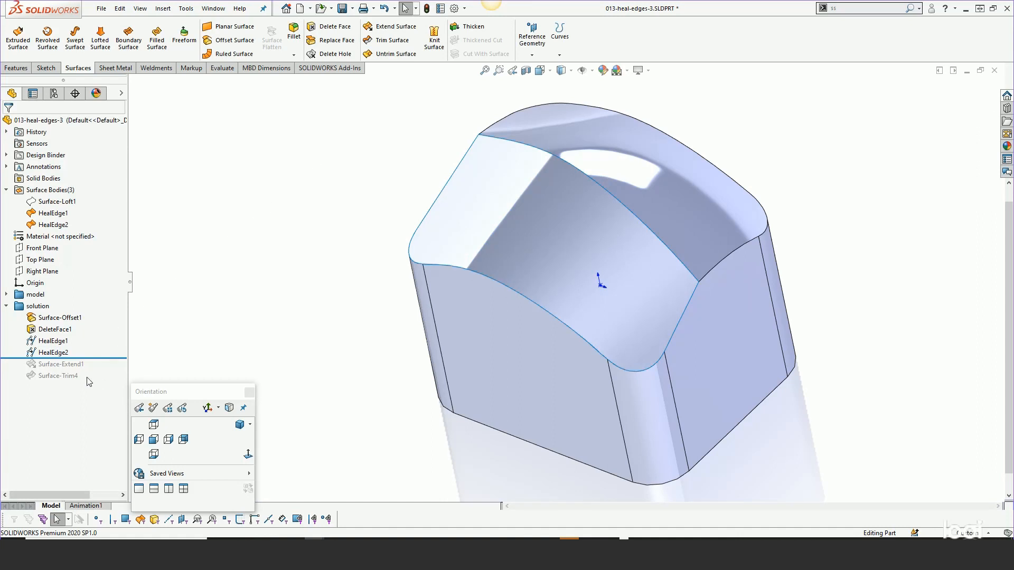
- Roll the feature history forward to include Surface-Extend1 and Surface-Trim4
drag(92, 359, 95, 370)
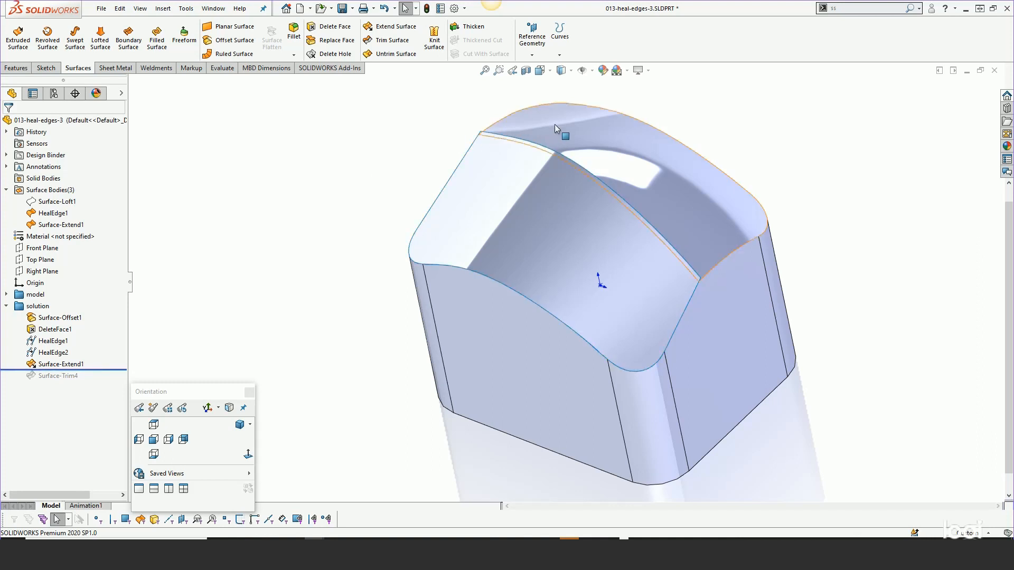
drag(93, 369, 93, 379)
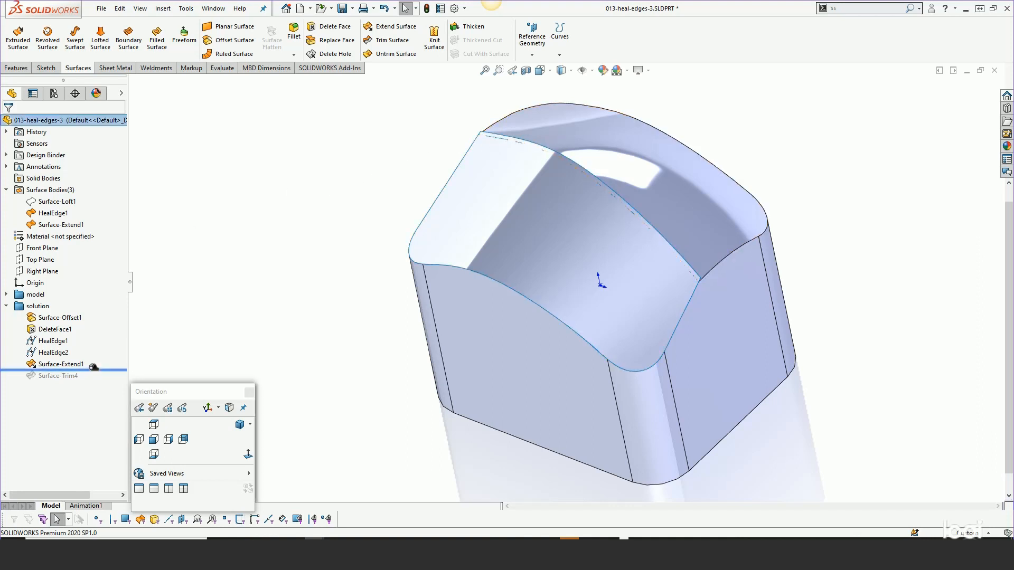
- Try to thicken the Surface-Trim4 body by 10 mm with the different thickness side options
click(67, 365)
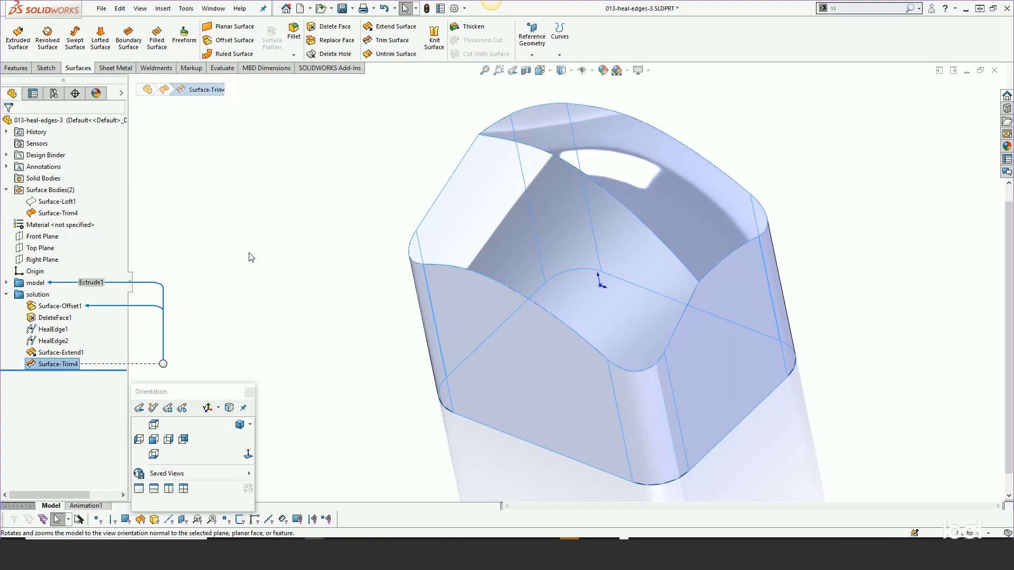
click(166, 11)
mouse_move(249, 25)
click(280, 88)
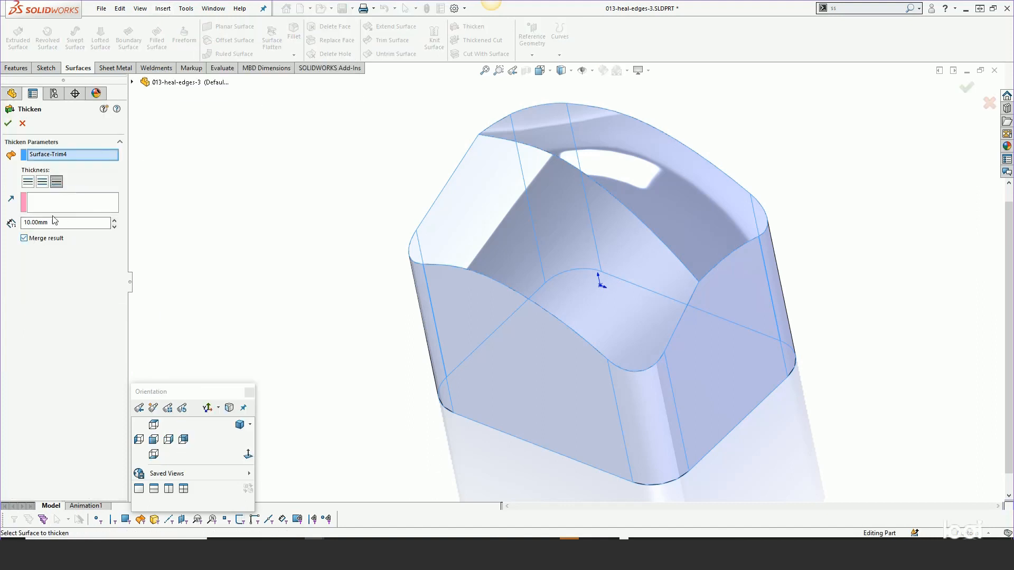
right_click(56, 154)
click(64, 158)
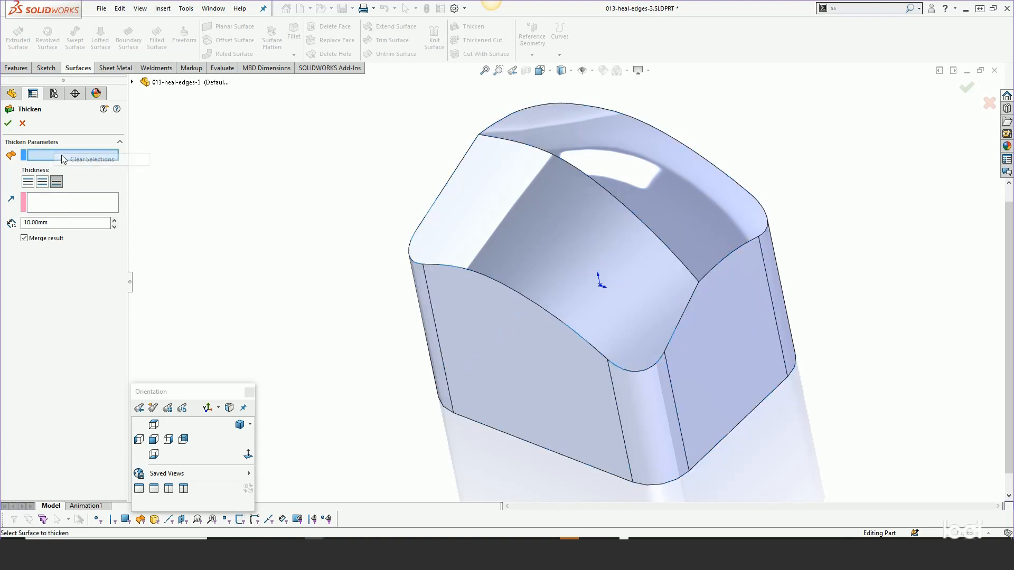
click(466, 221)
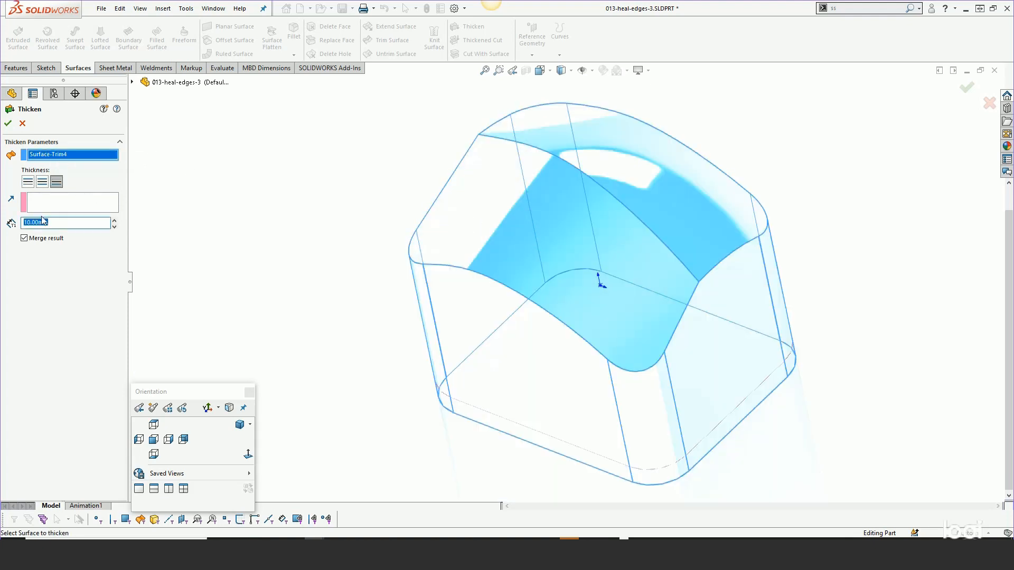
click(41, 183)
click(26, 183)
click(56, 183)
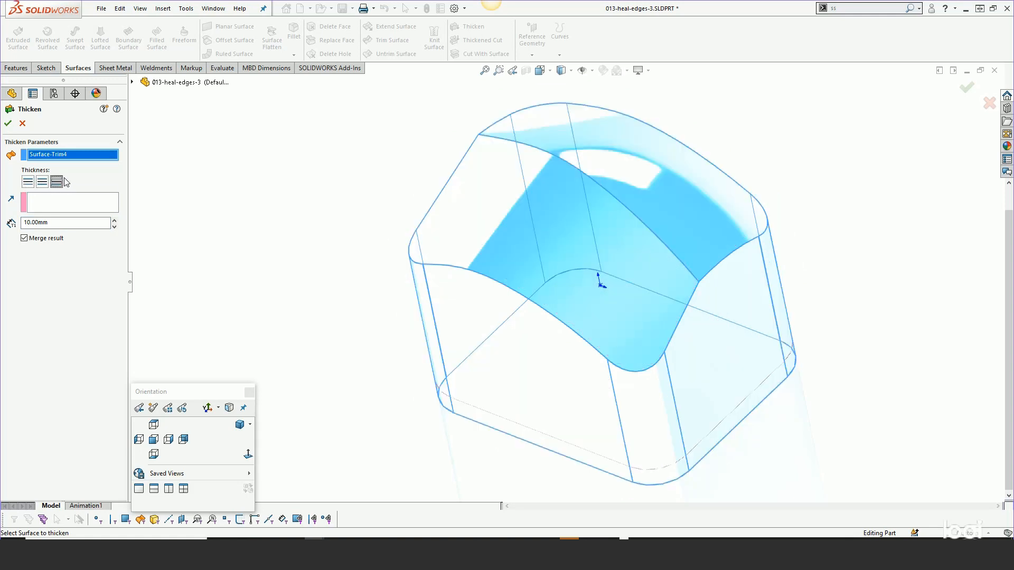
click(23, 123)
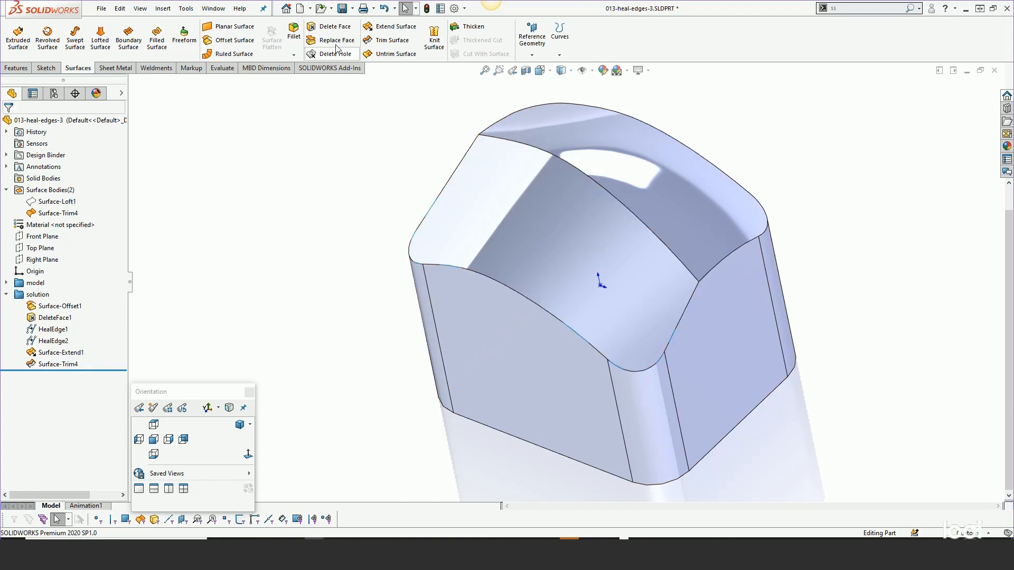
- Knit the trimmed surface body with a Knit Surface feature
click(435, 37)
click(570, 137)
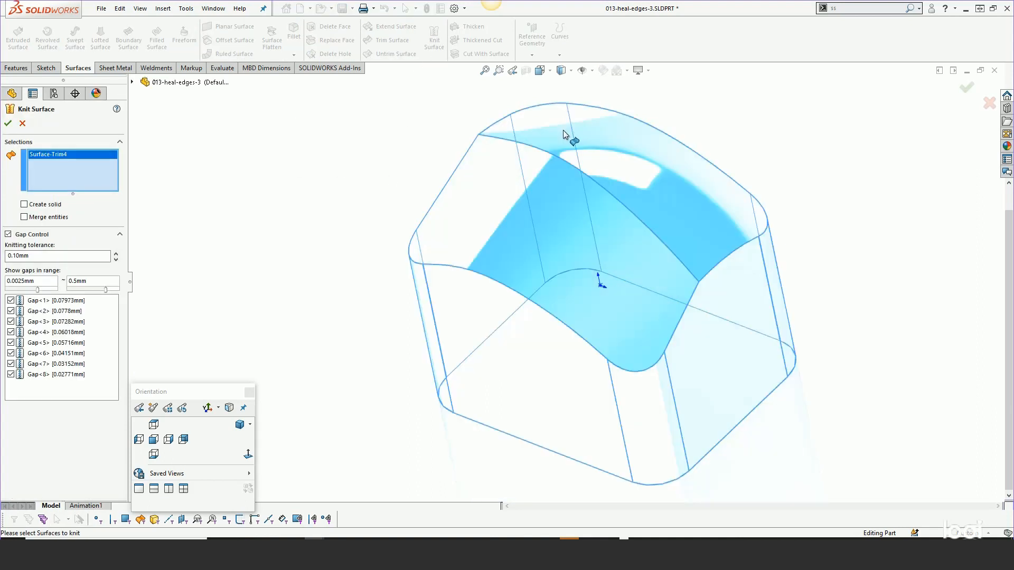
click(552, 194)
click(553, 194)
click(6, 124)
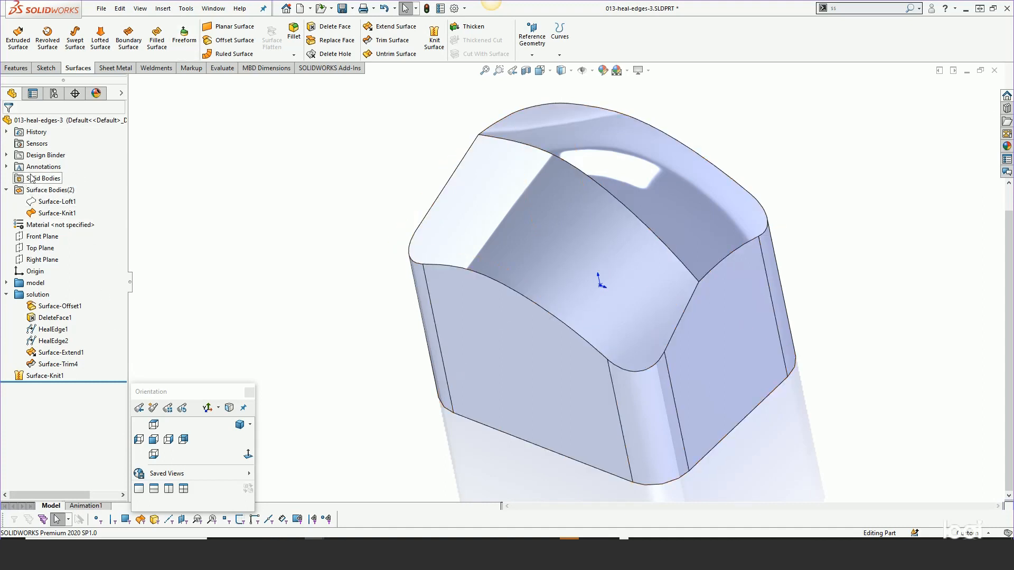
- Thicken the Surface-Knit1 body into a solid with the Create solid from enclosed volume option
click(47, 376)
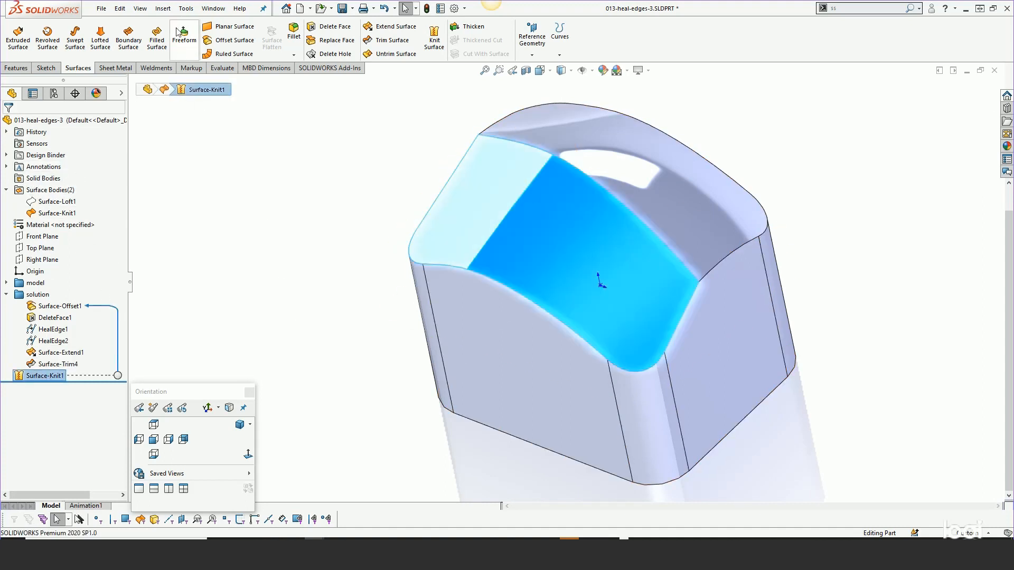
click(163, 9)
mouse_move(171, 26)
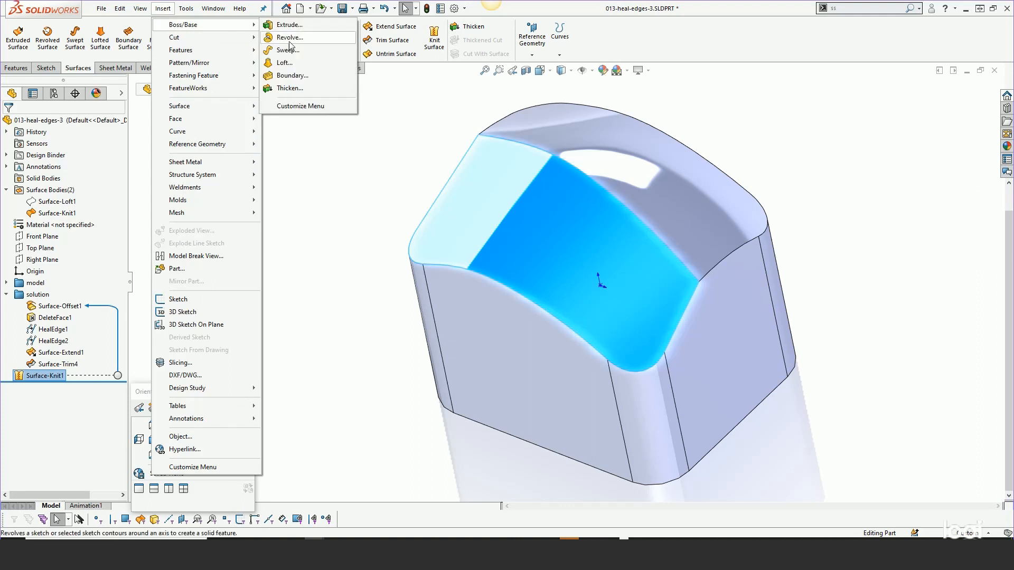
click(293, 89)
click(24, 242)
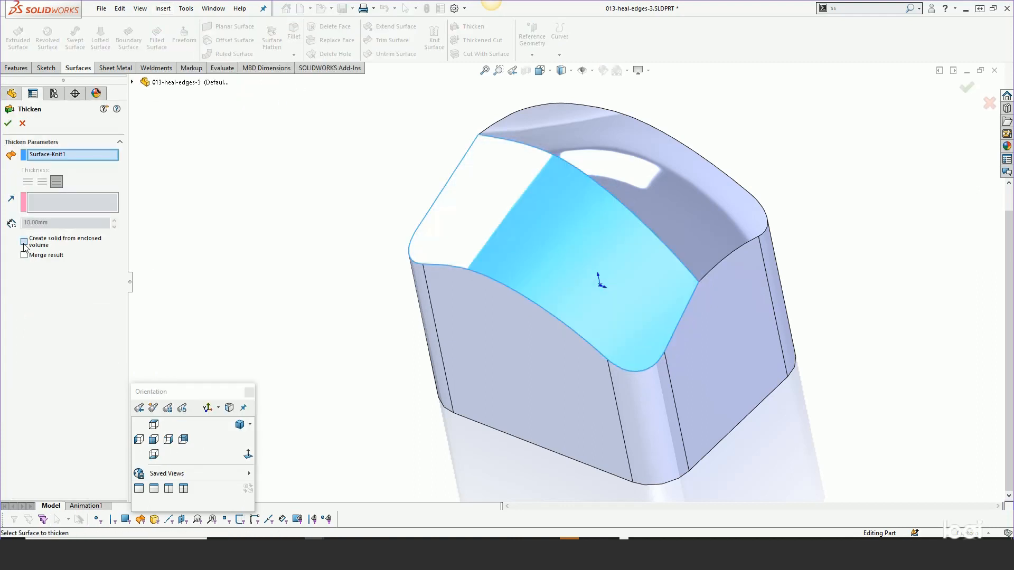
click(8, 123)
click(263, 152)
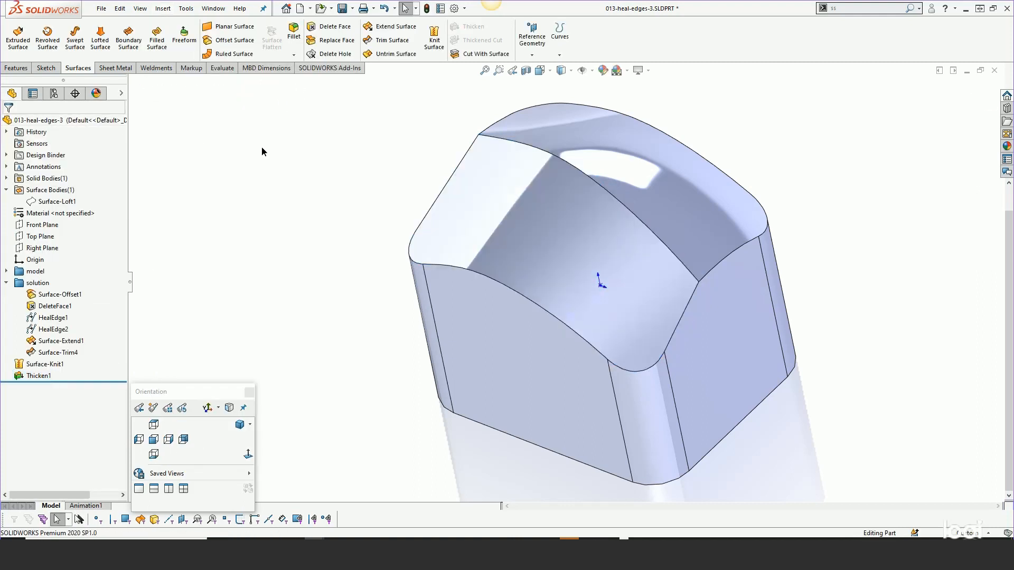
- In 014-heal-edge-example-2, delete the four narrow blend faces at the tab's bend with the plain Delete option
middle_drag(336, 198, 324, 166)
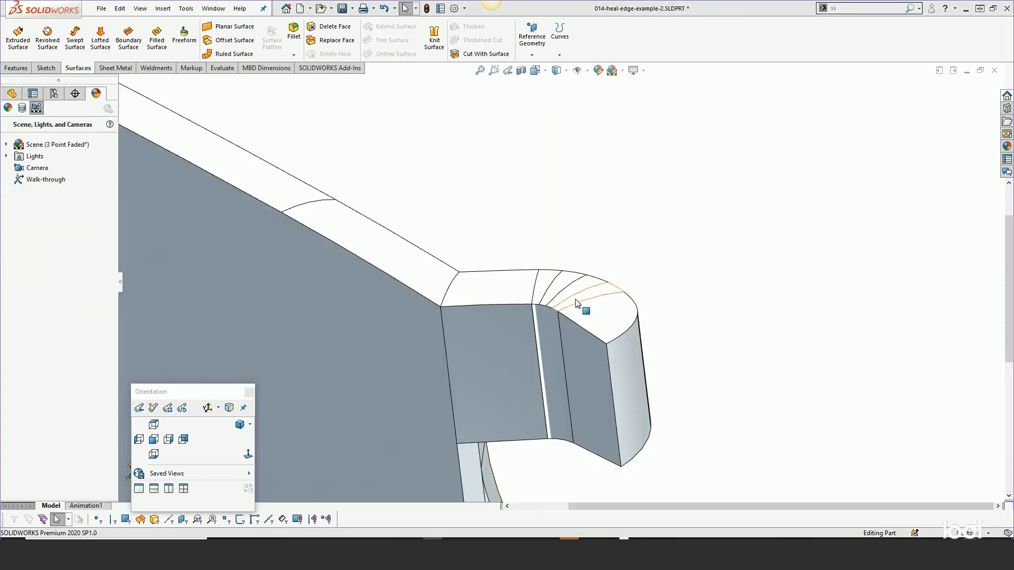
scroll(607, 257, down, 4)
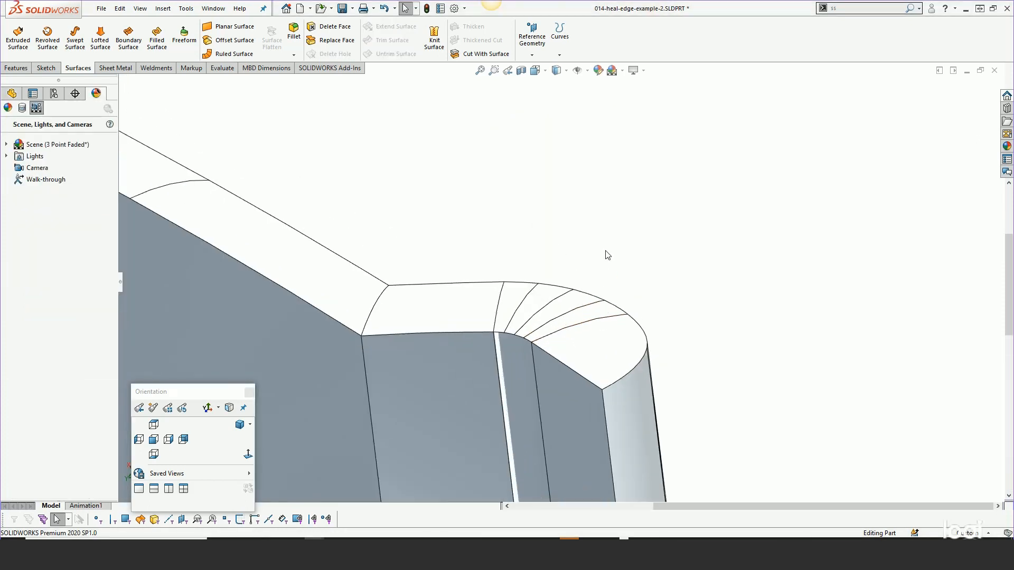
scroll(462, 392, down, 4)
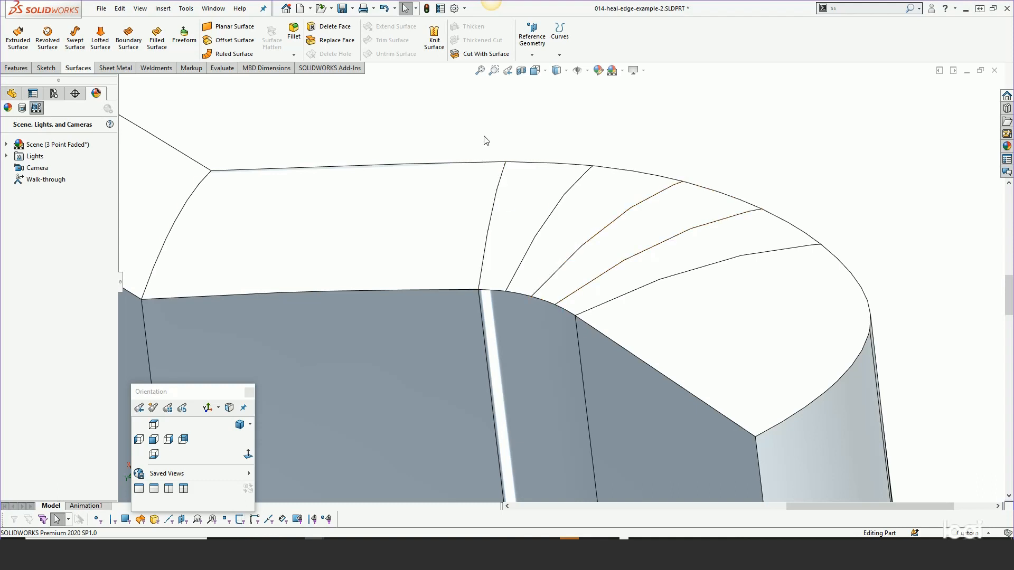
key(s)
click(537, 167)
click(536, 193)
click(578, 204)
click(642, 231)
click(683, 251)
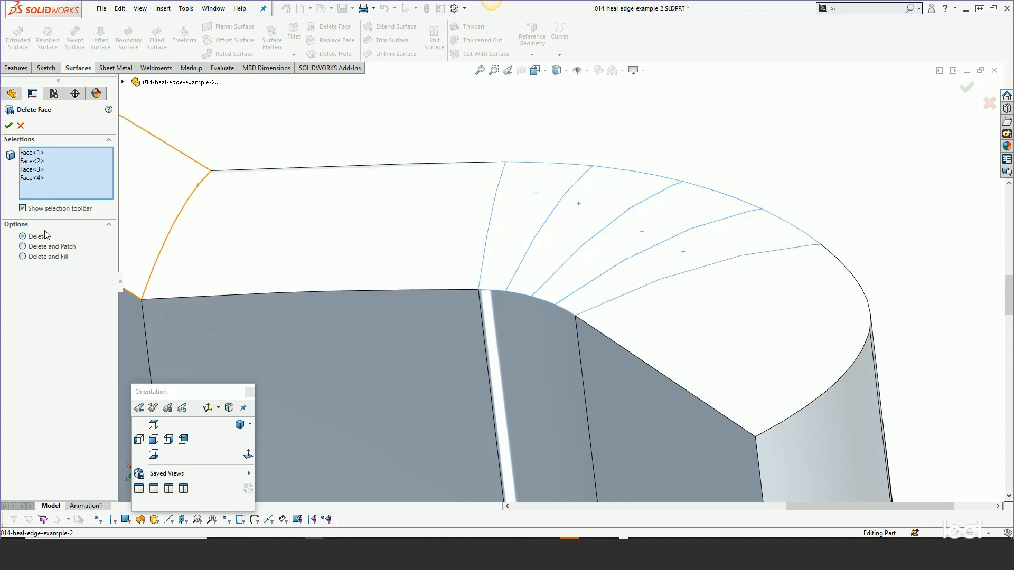
click(8, 125)
- Heal the fragmented edges of the inner and outer curved faces bordering the opening, and check the merged inner edge
key(s)
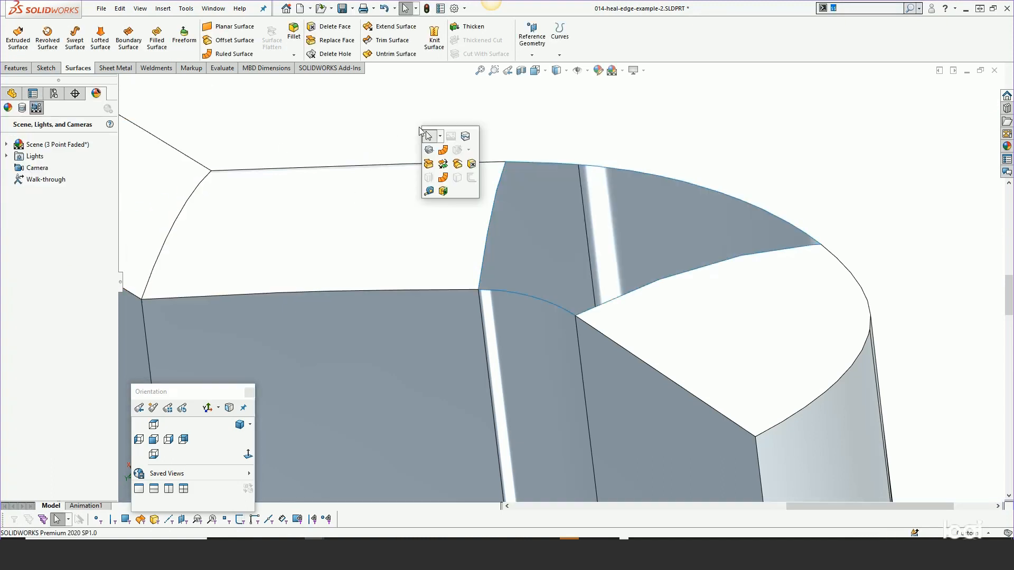
click(163, 9)
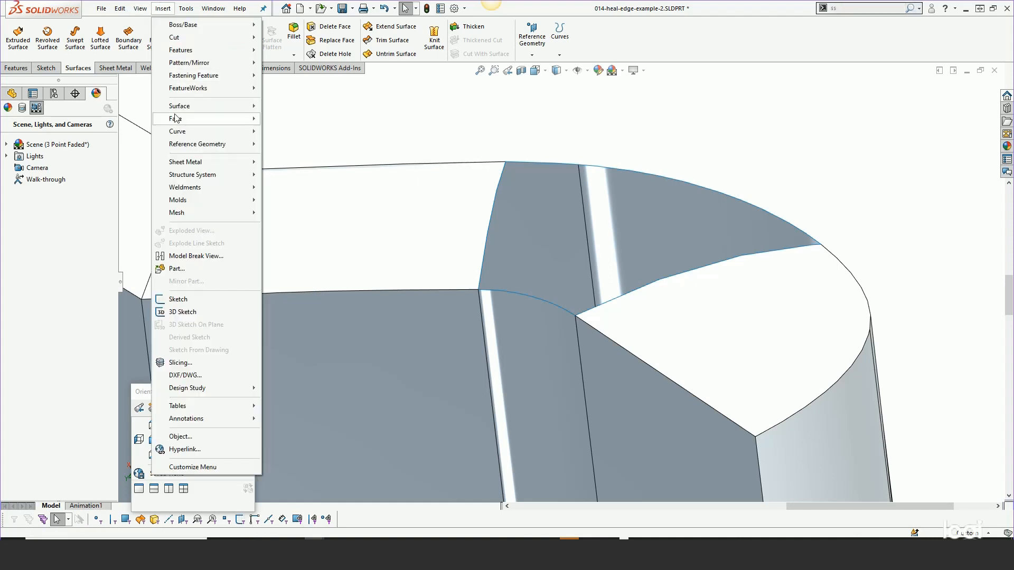
mouse_move(176, 119)
click(294, 157)
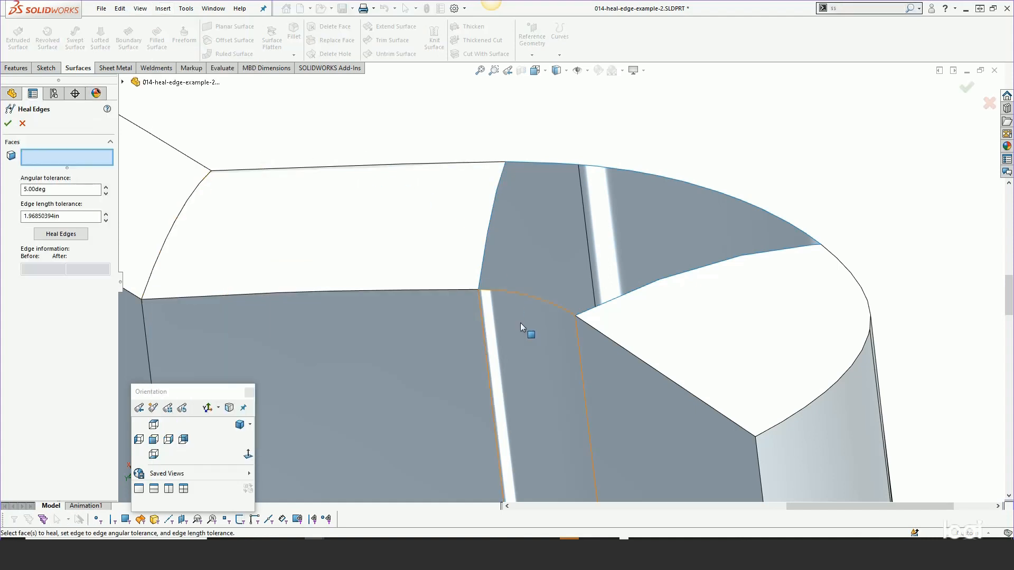
middle_drag(521, 323, 429, 349)
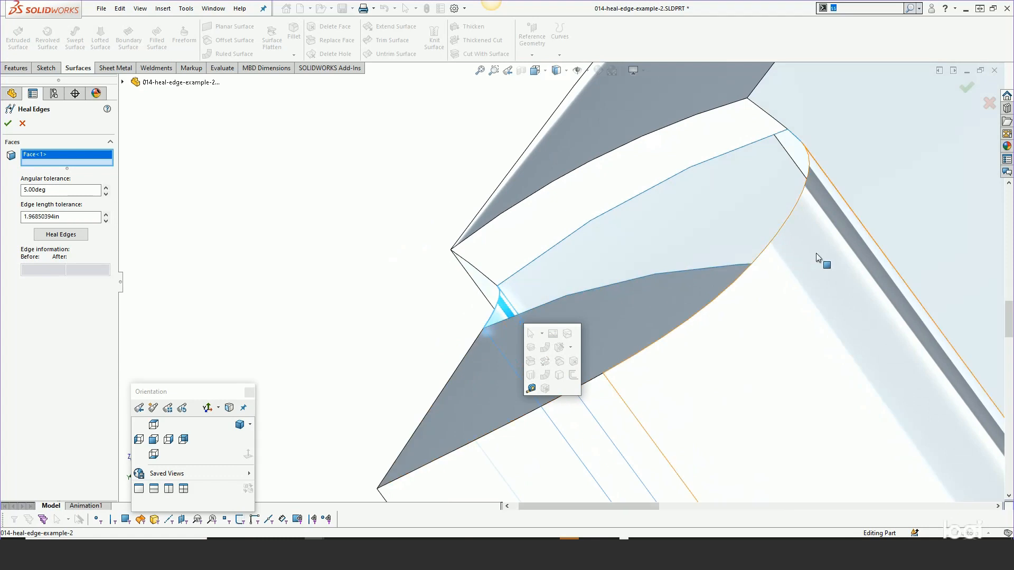
click(815, 253)
middle_drag(809, 256, 925, 228)
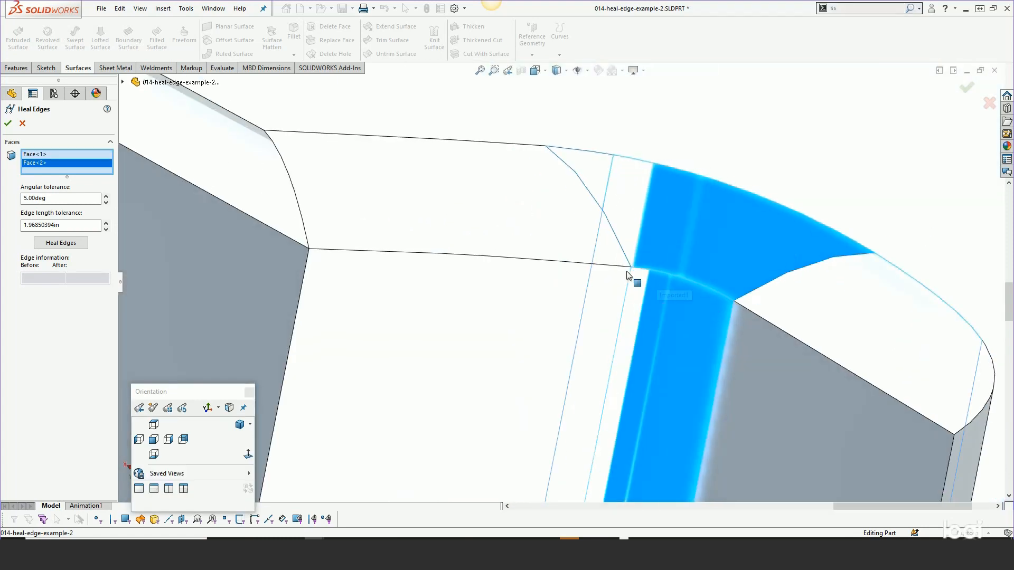
click(60, 243)
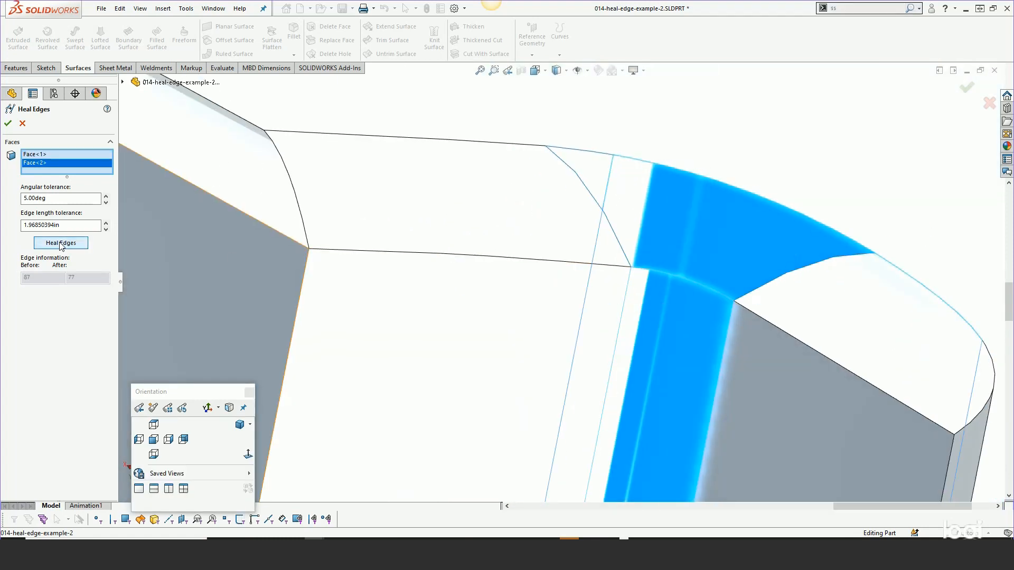
click(8, 123)
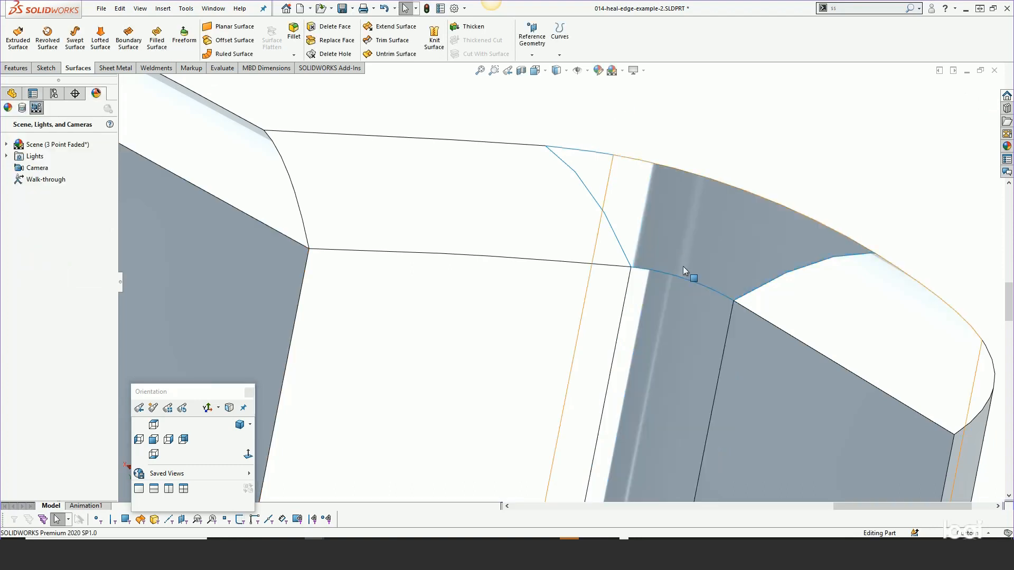
click(688, 281)
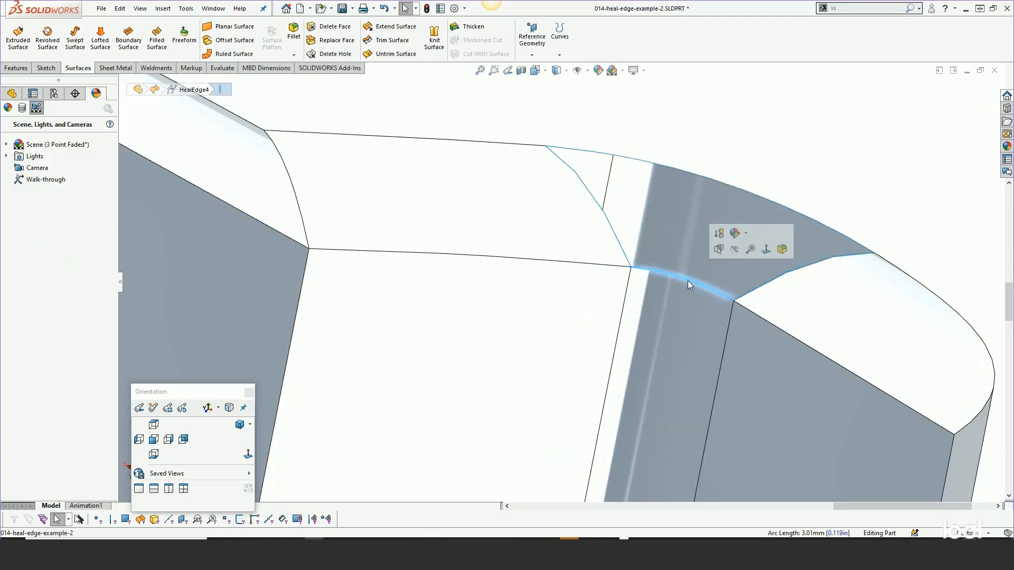
middle_drag(658, 288, 620, 293)
click(851, 105)
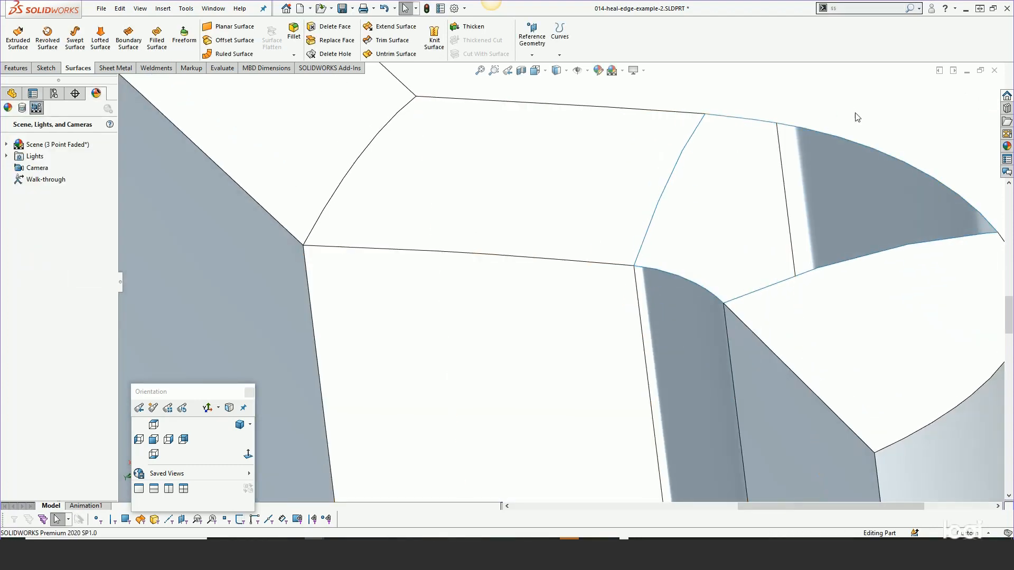
- Start a Boundary Surface over the opening with its two opposite cross edges as Direction 1, both set to Tangency To Face
scroll(900, 164, up, 2)
scroll(863, 226, down, 3)
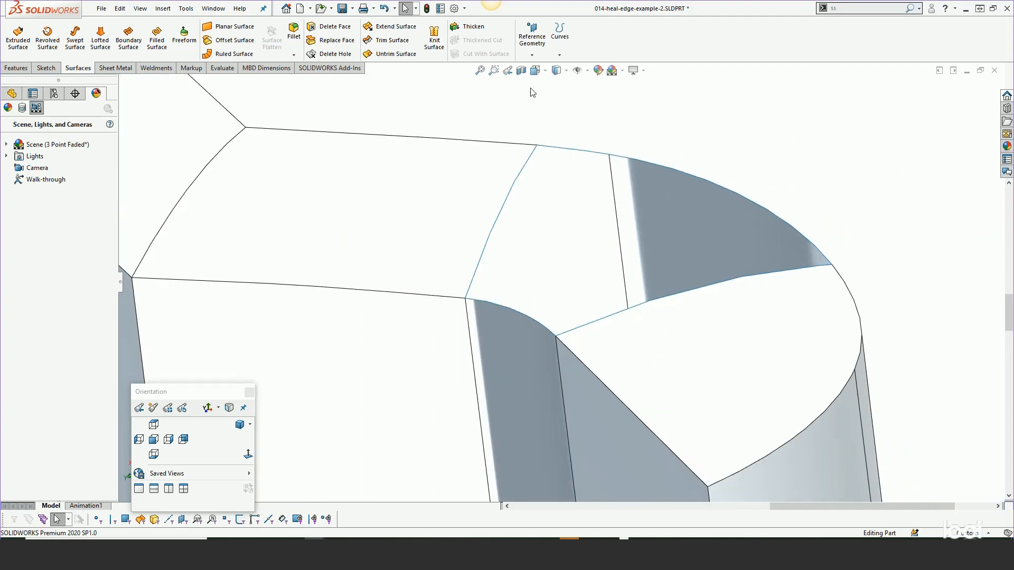
click(128, 38)
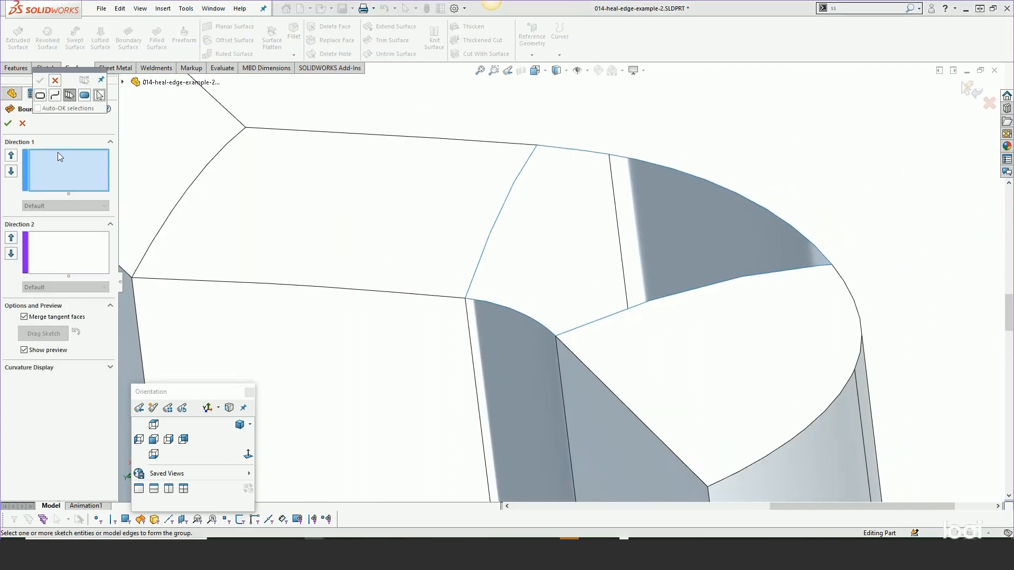
click(55, 81)
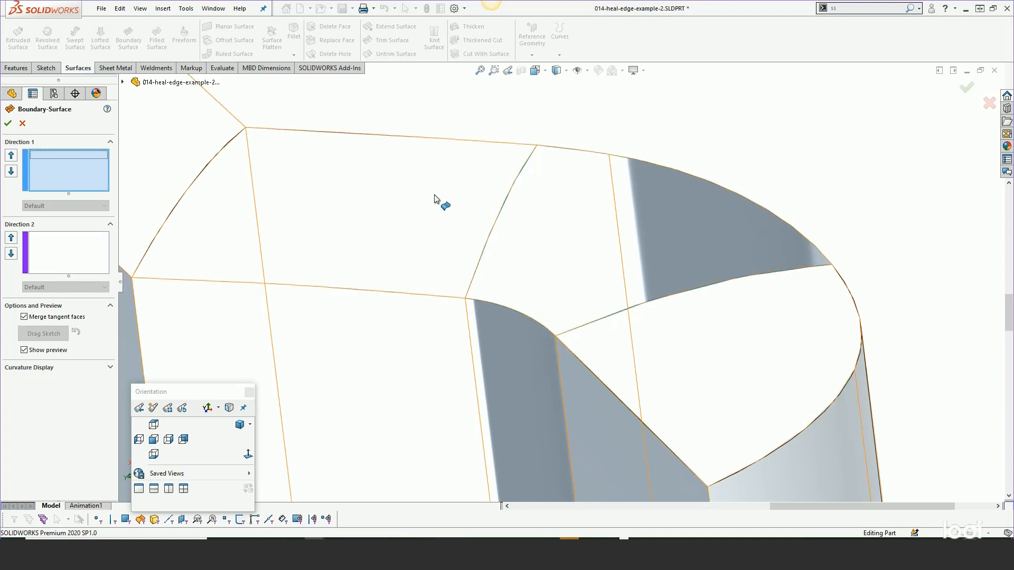
click(494, 230)
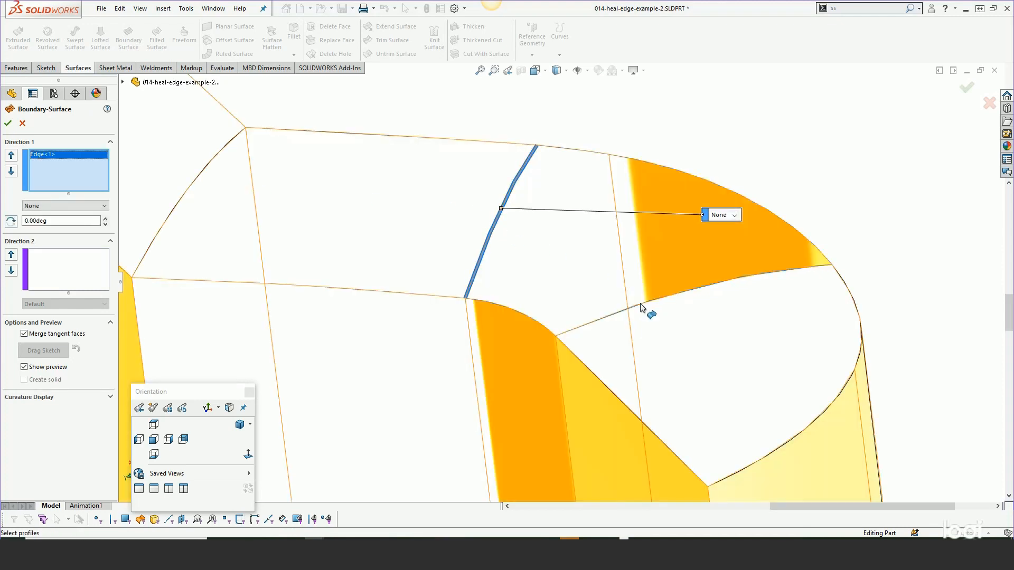
click(641, 307)
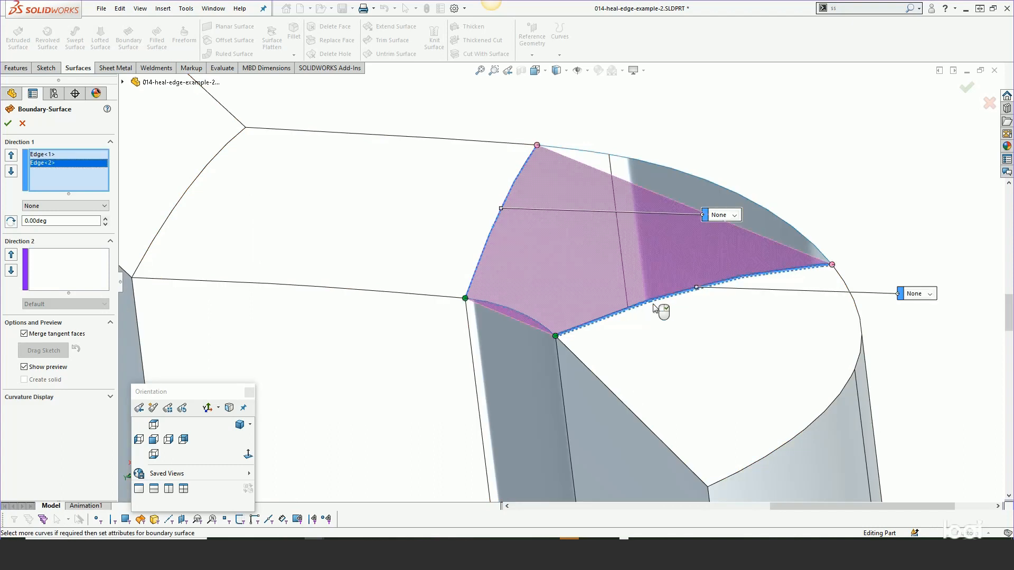
click(922, 294)
click(914, 316)
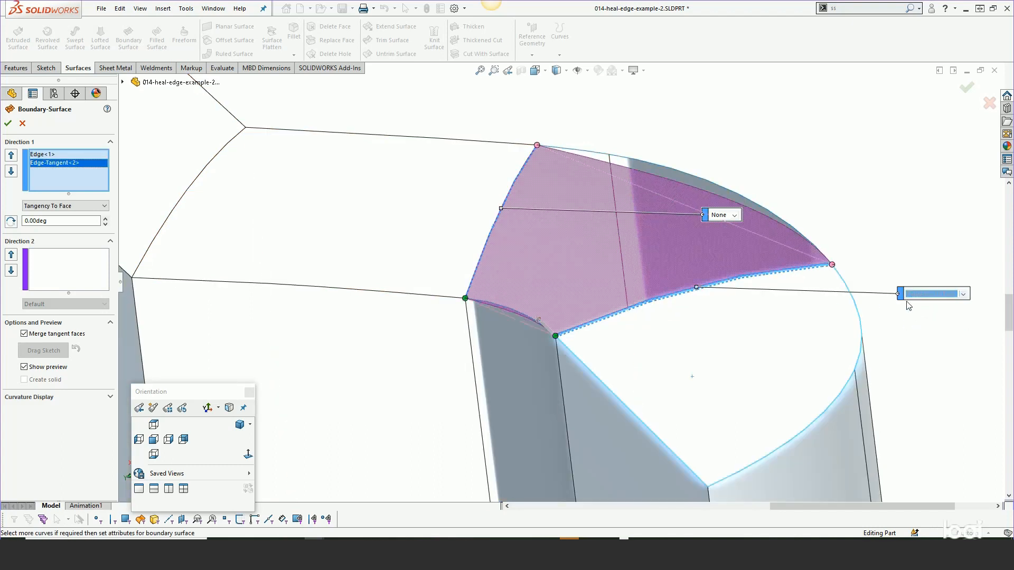
click(719, 215)
click(720, 239)
- Add the short inner edge and the grouped outer edge chain as Direction 2 curves and create the boundary surface
click(85, 305)
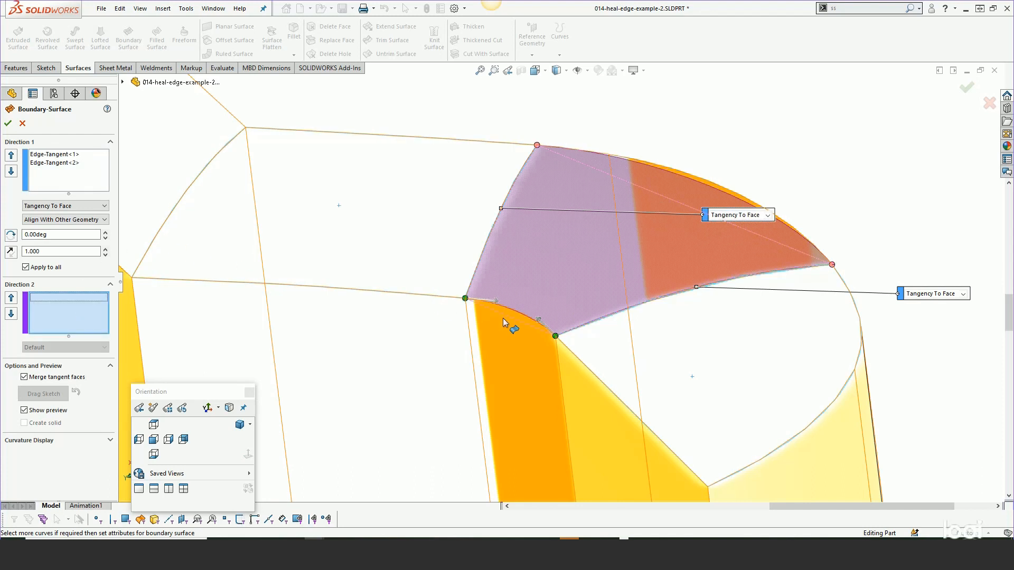
click(511, 311)
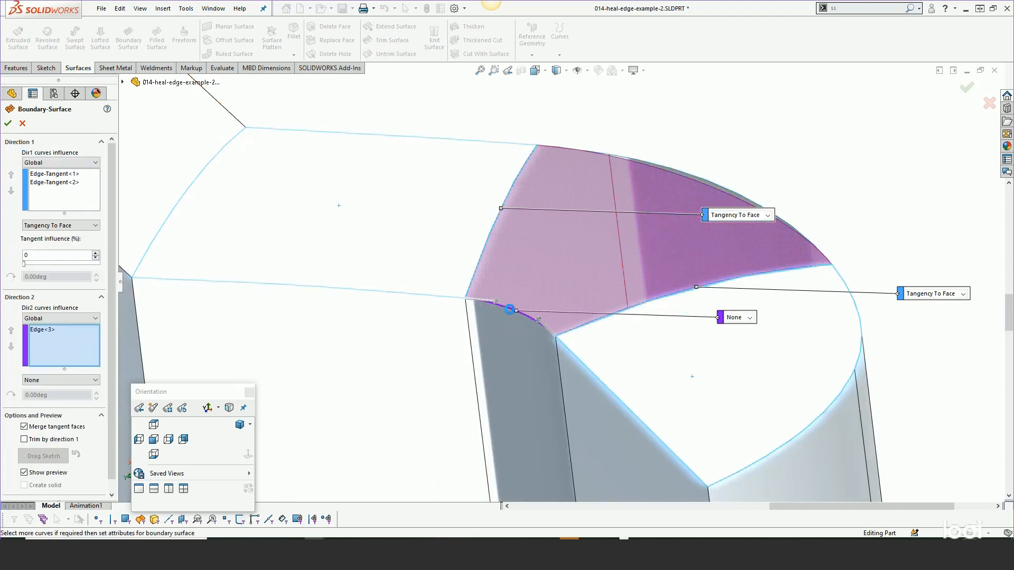
right_click(671, 124)
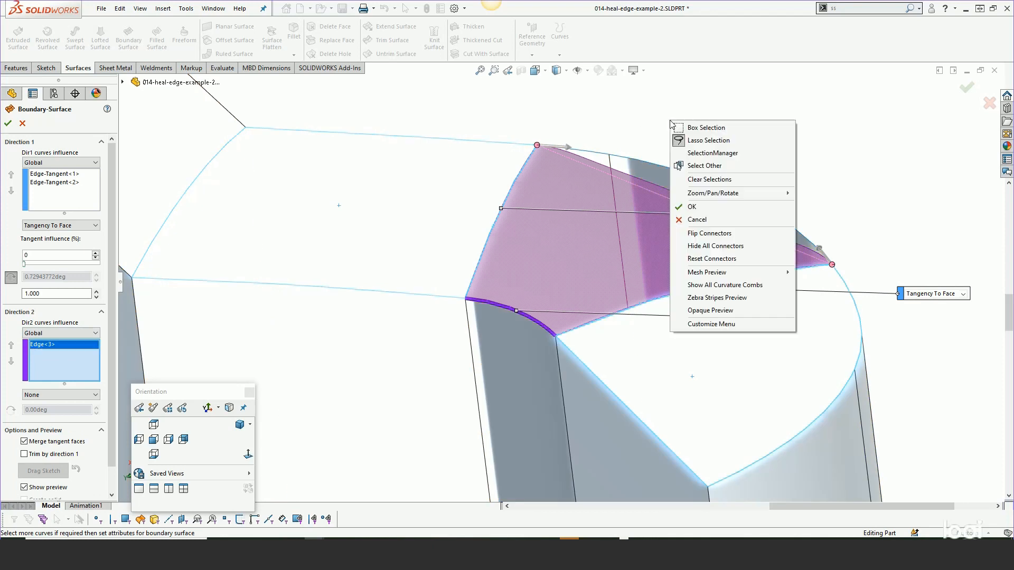
click(712, 154)
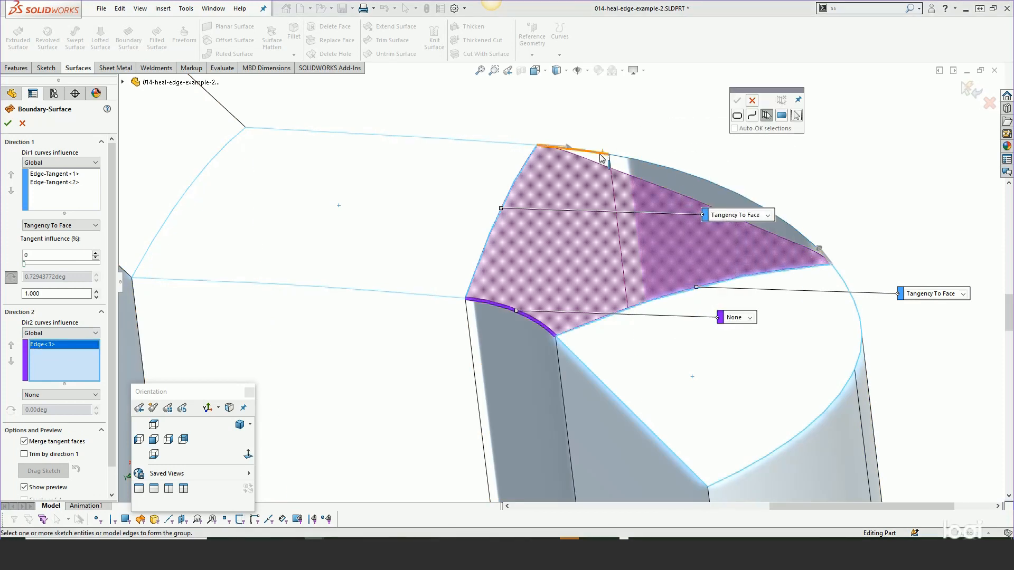
click(619, 160)
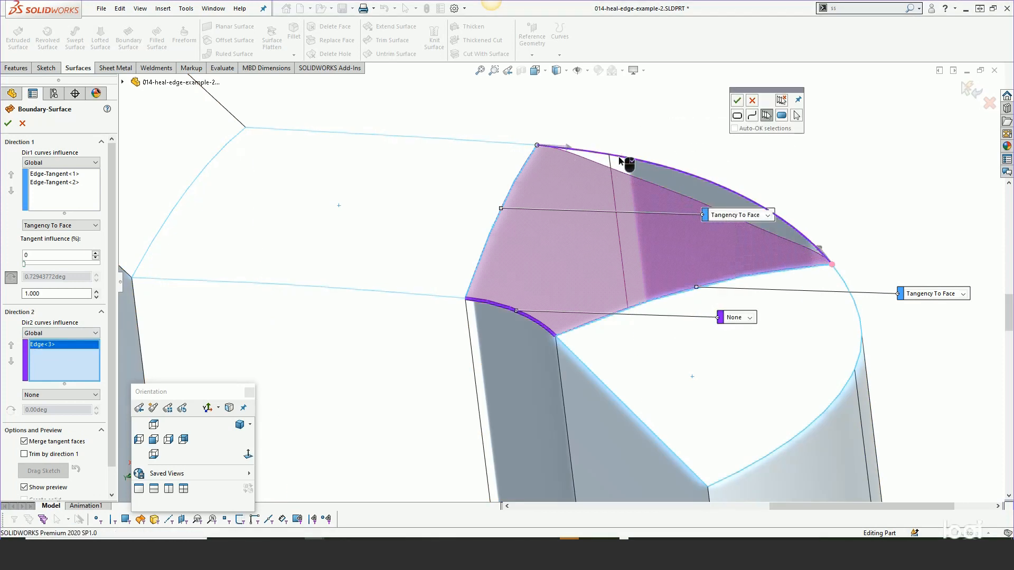
right_click(621, 160)
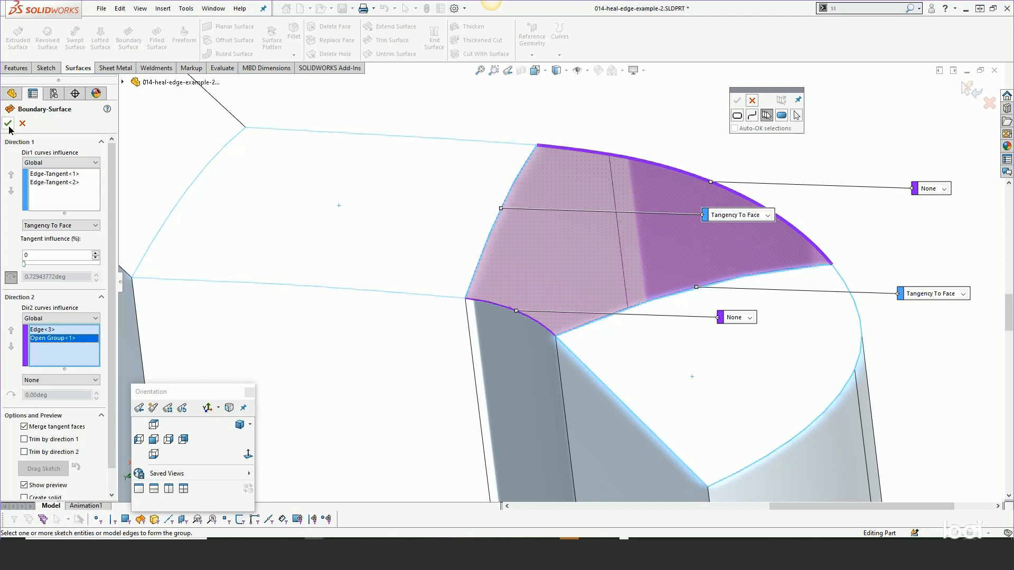
click(8, 123)
scroll(549, 260, up, 3)
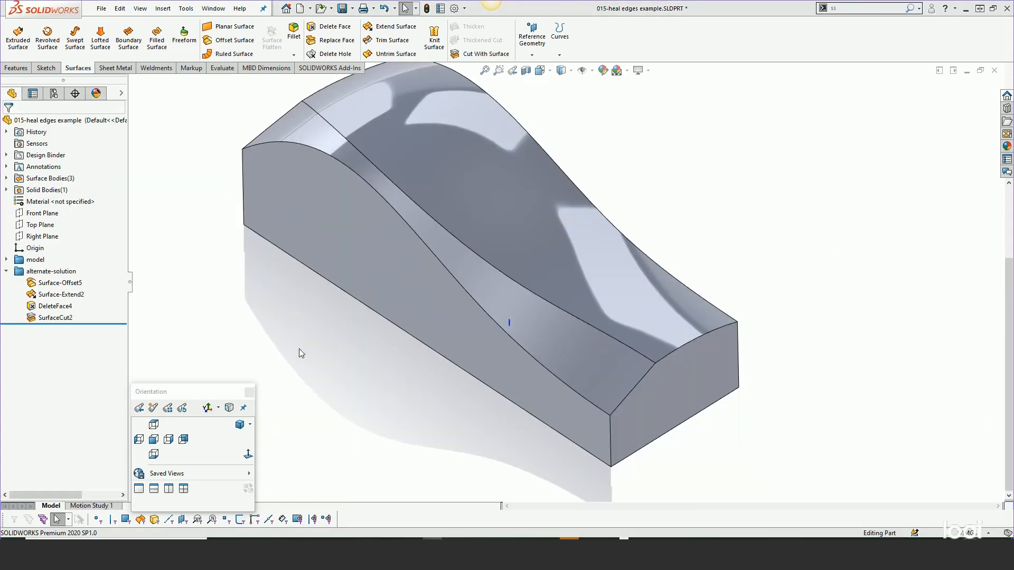
- In 015-heal edges example, expand the model folder and roll the feature history back to just after Split Line1
middle_drag(345, 335, 350, 319)
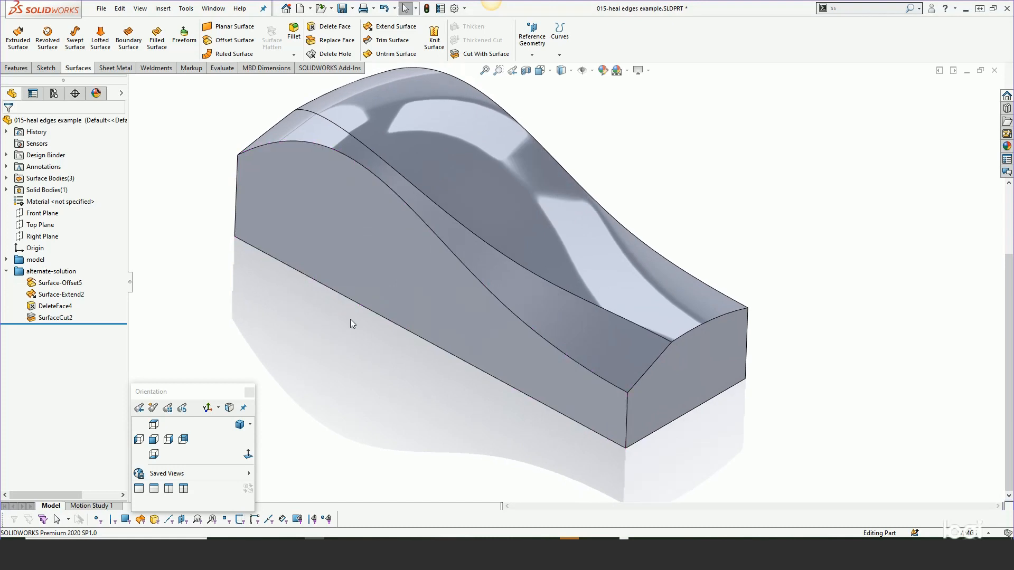
scroll(350, 319, up, 2)
scroll(571, 190, down, 2)
middle_drag(573, 195, 585, 226)
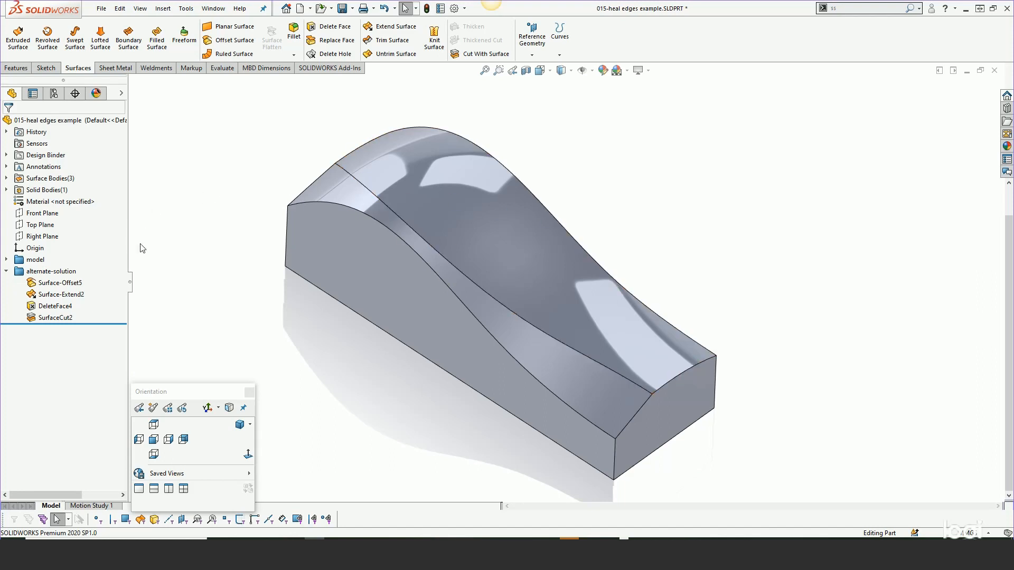
click(7, 260)
drag(79, 405, 82, 318)
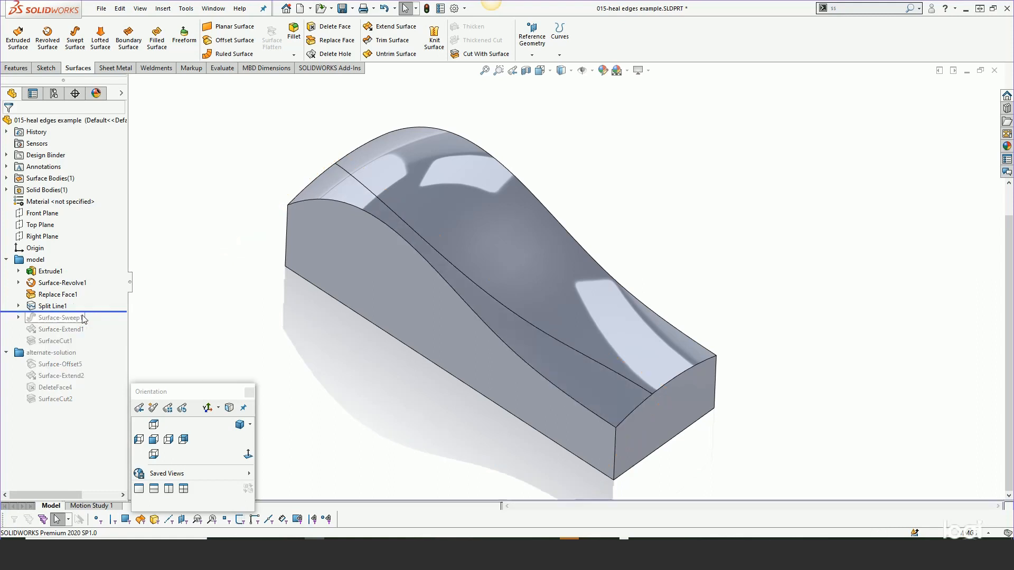
- Review Split Line1 through its Sketch3 and its feature definition, examining which sketch and face it uses
middle_drag(414, 384, 317, 343)
click(48, 306)
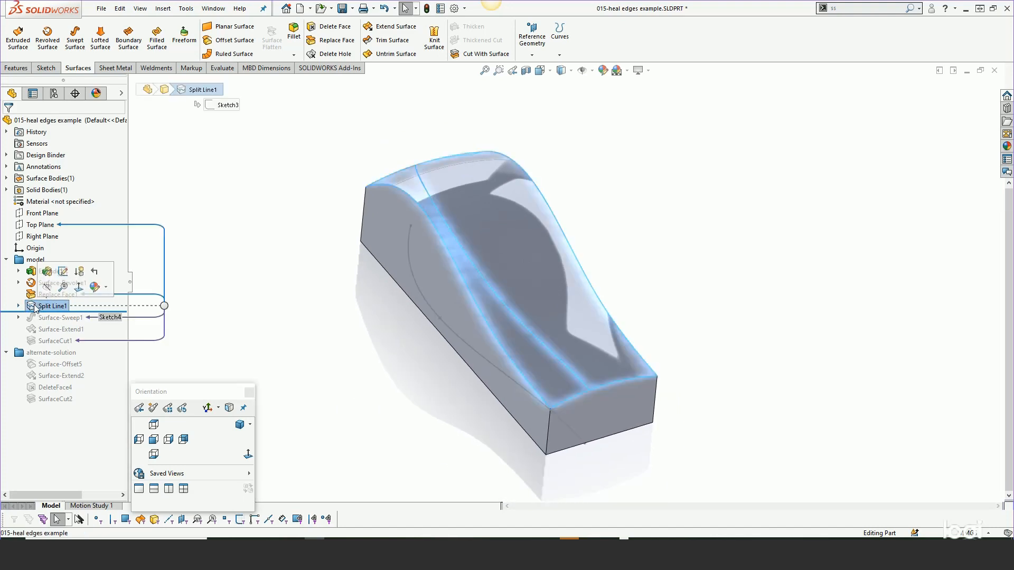
click(18, 306)
click(64, 318)
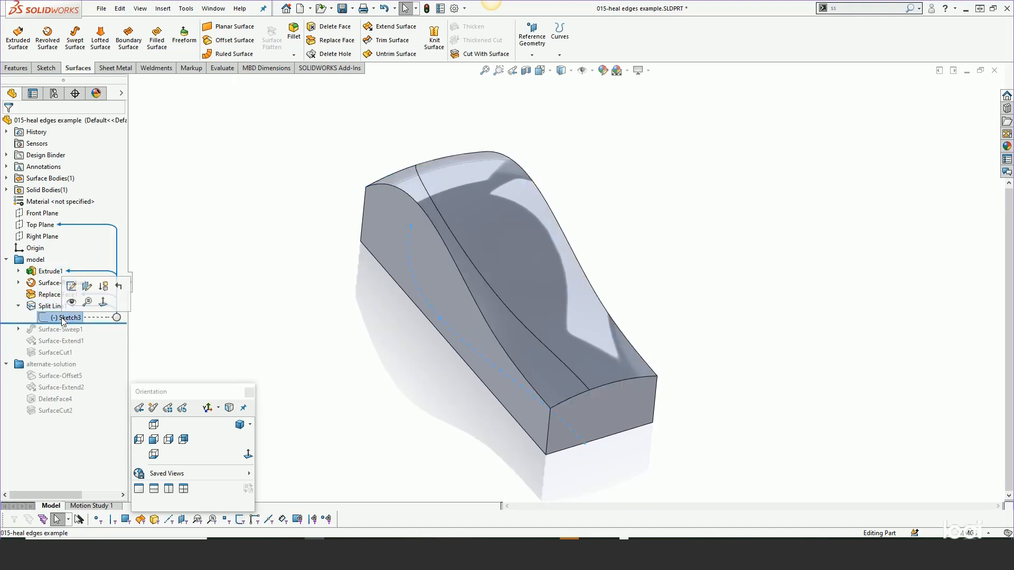
click(48, 307)
click(55, 275)
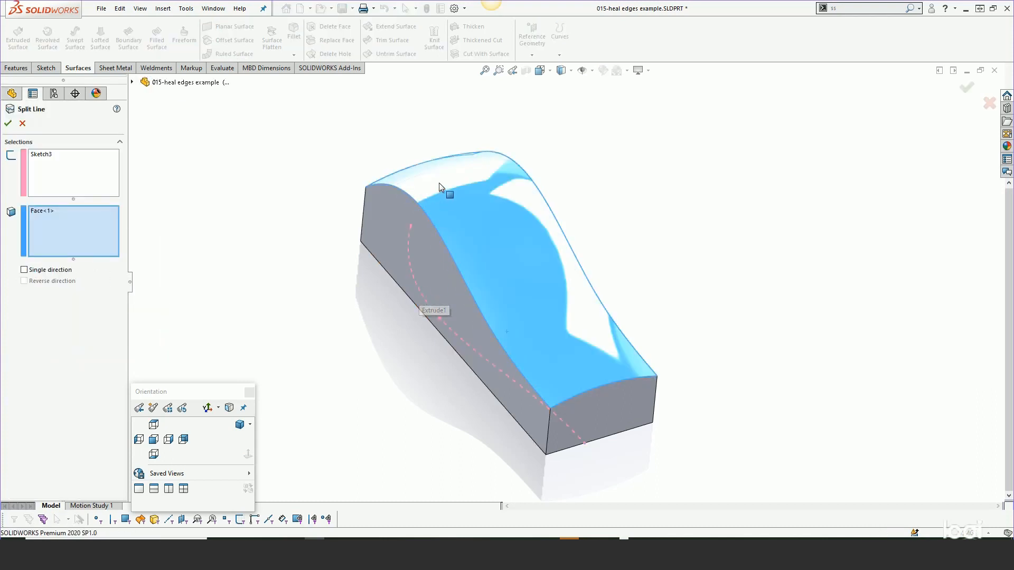
click(8, 124)
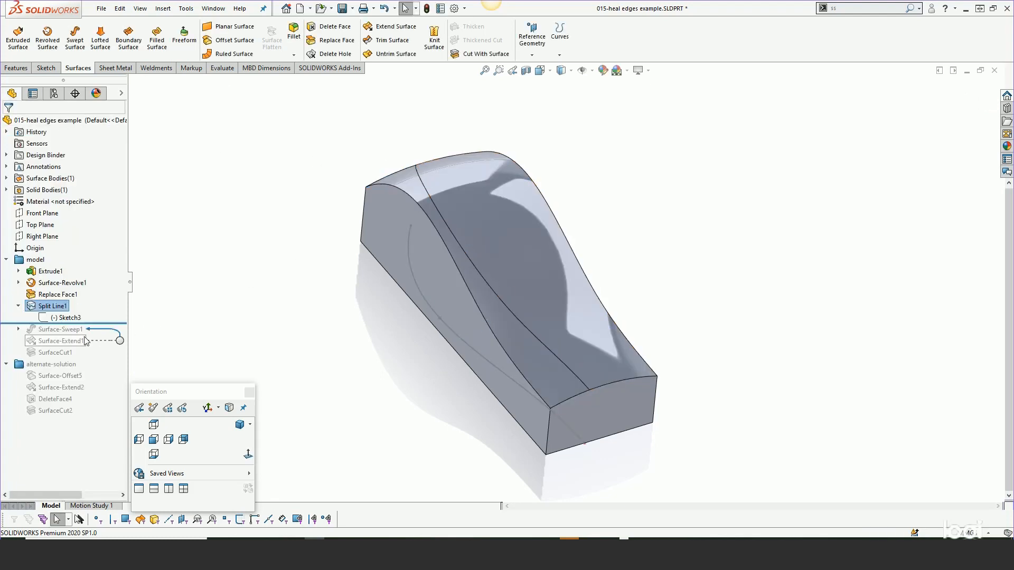
- Roll the feature history forward past Surface-Sweep1 and open its profile Sketch4 to examine how the line is placed
drag(94, 323, 94, 335)
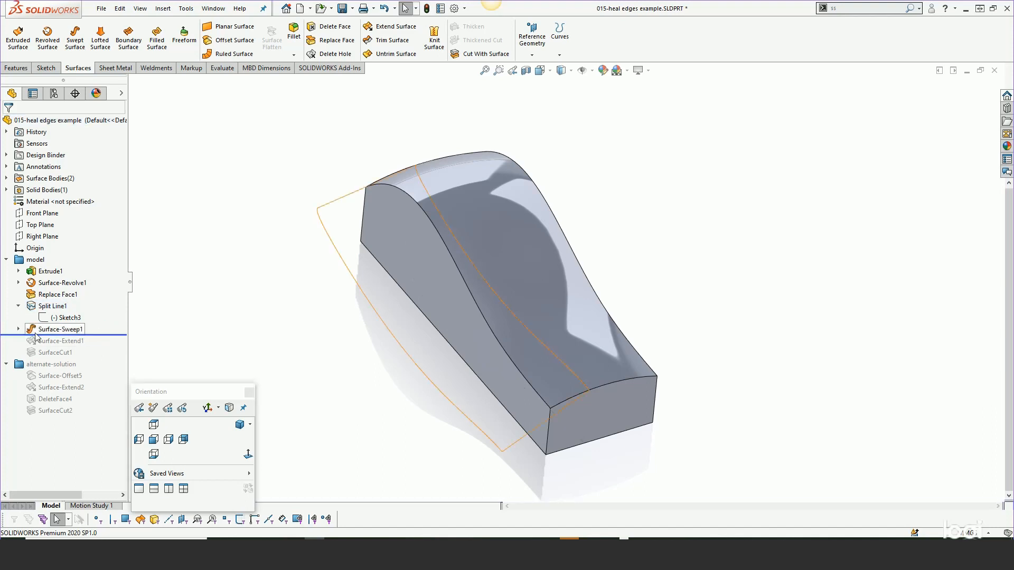
click(58, 330)
click(19, 329)
click(64, 341)
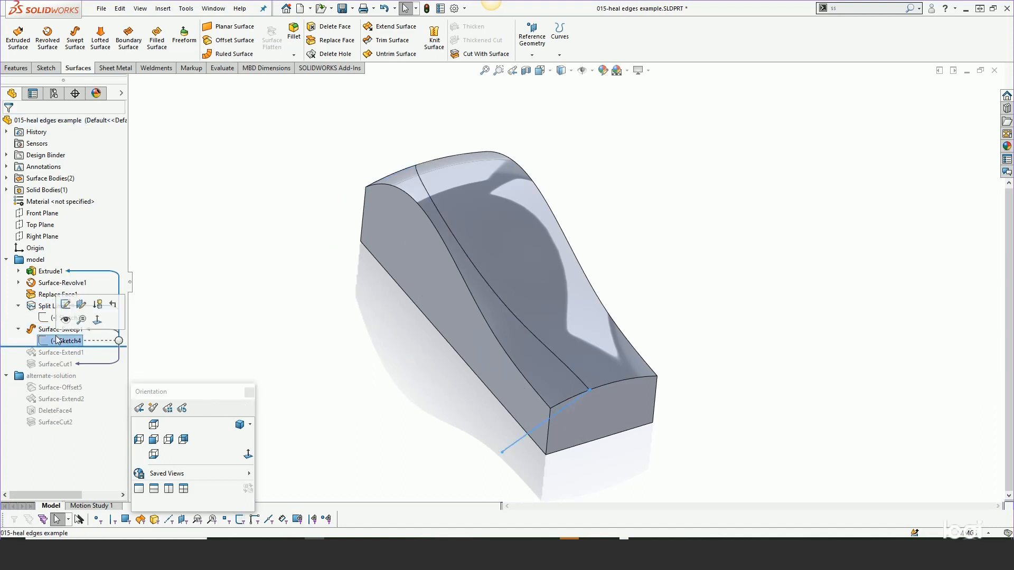
click(66, 306)
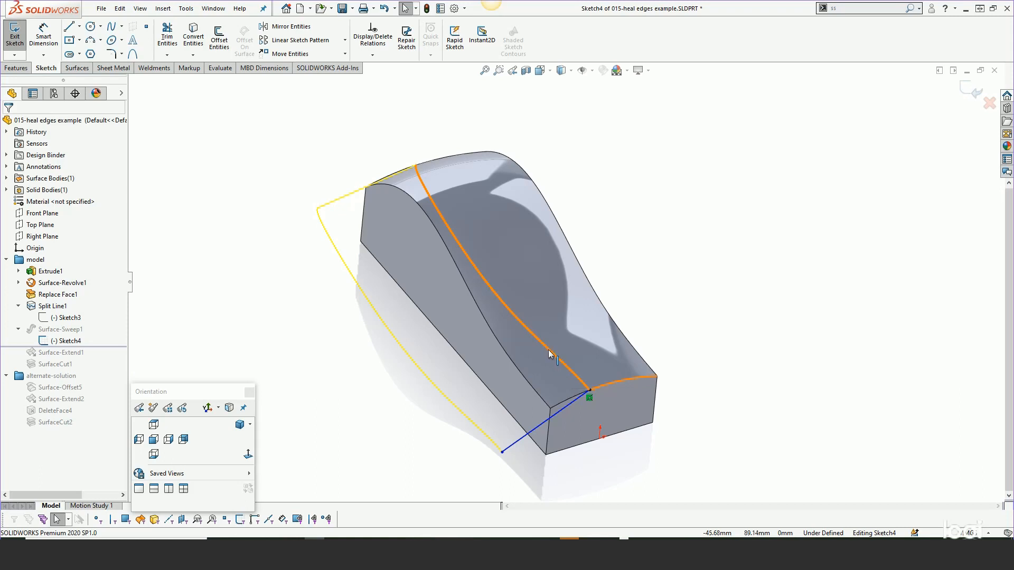
click(966, 91)
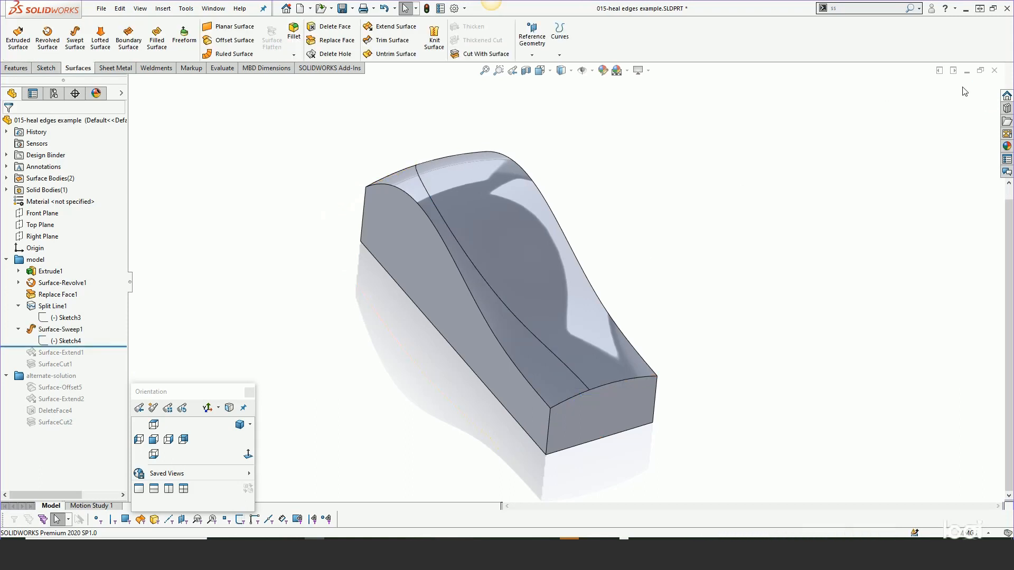
- Show the hidden Surface-Sweep1 body and look at it along the split line on the top face
click(60, 330)
click(69, 314)
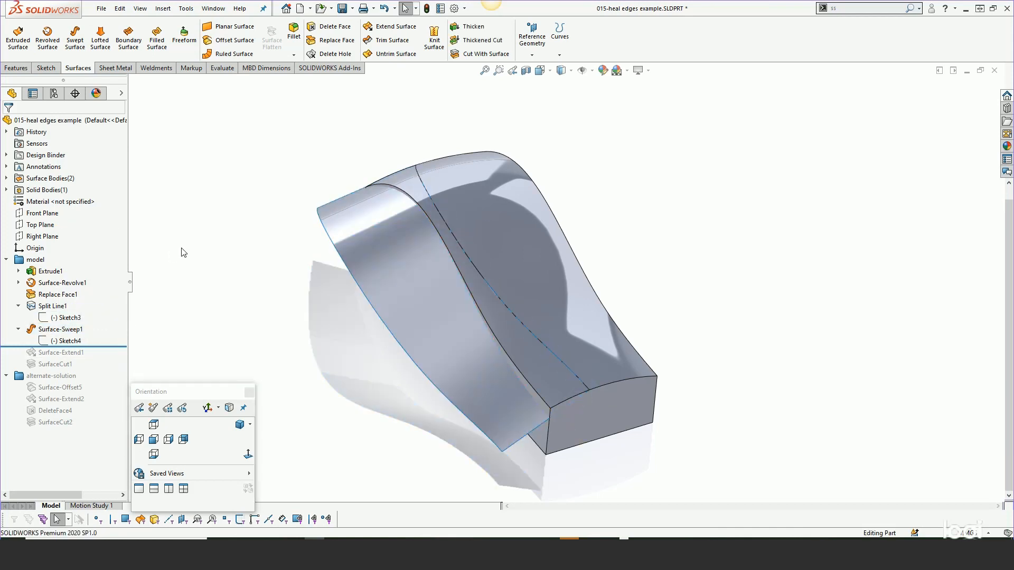
scroll(548, 350, down, 5)
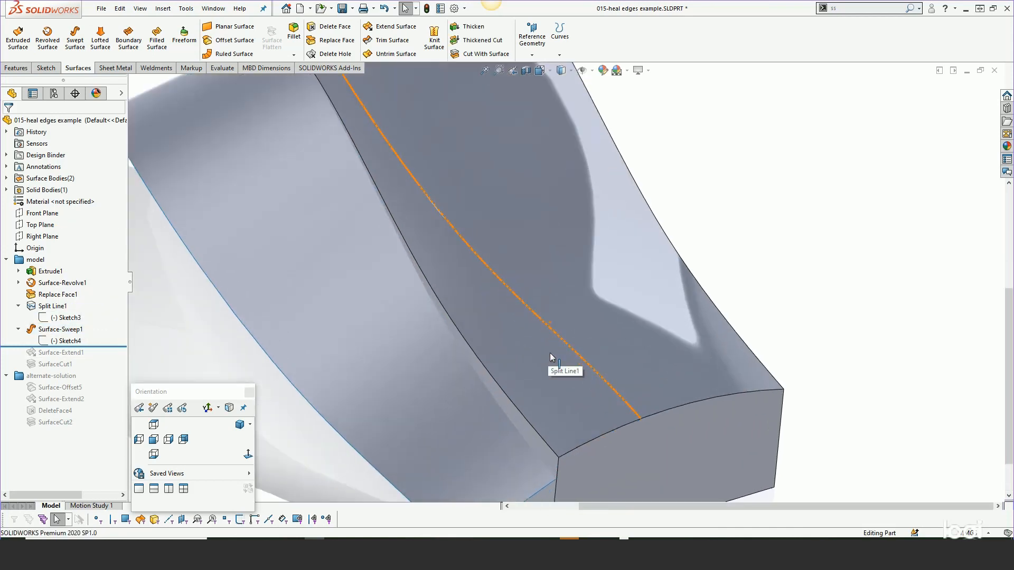
- Examine how the swept surface's upper edge runs along Split Line1 across the whole length of the top face
scroll(550, 353, up, 2)
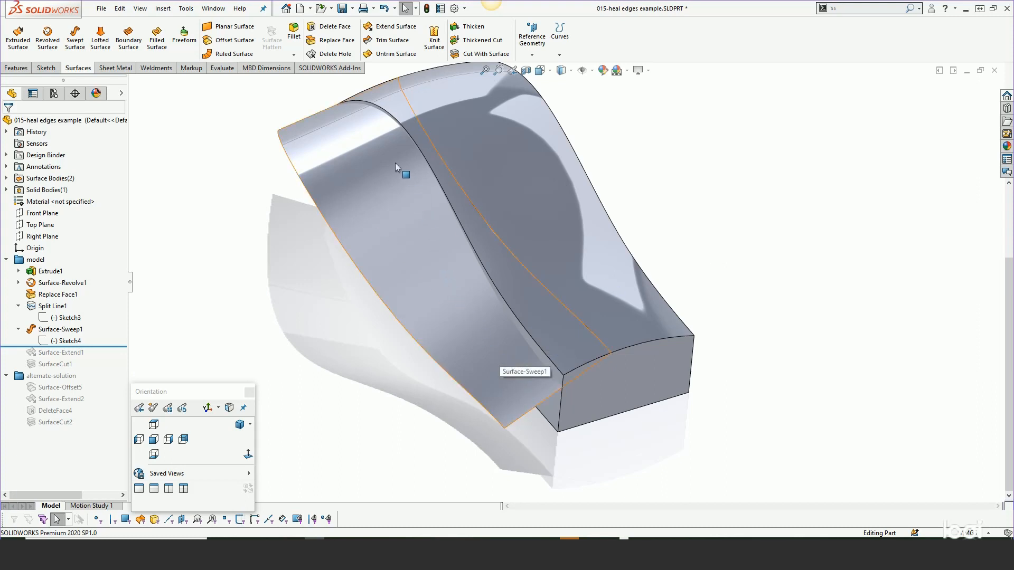
click(318, 128)
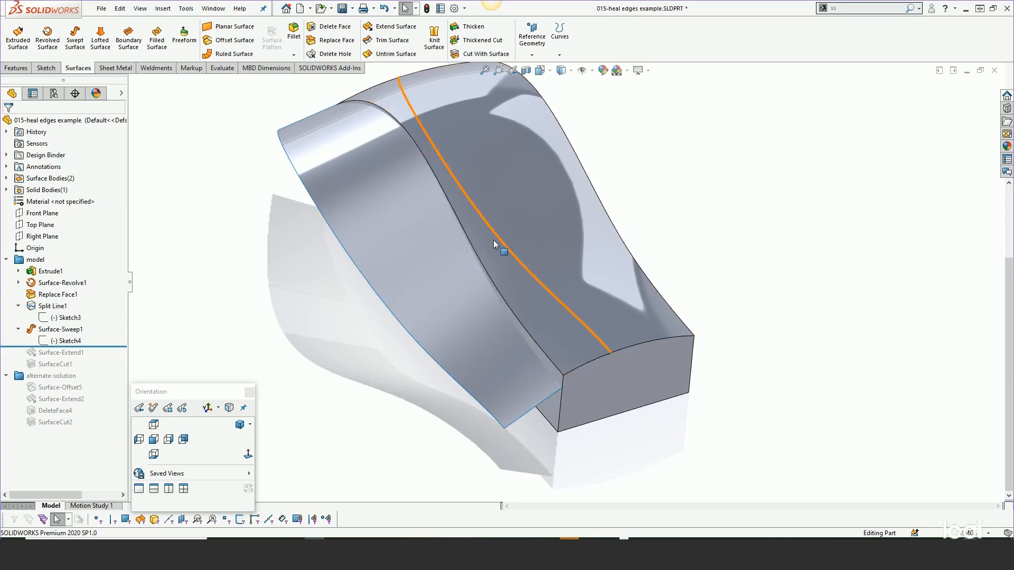
ctrl+click(582, 326)
scroll(583, 327, down, 2)
scroll(582, 329, down, 2)
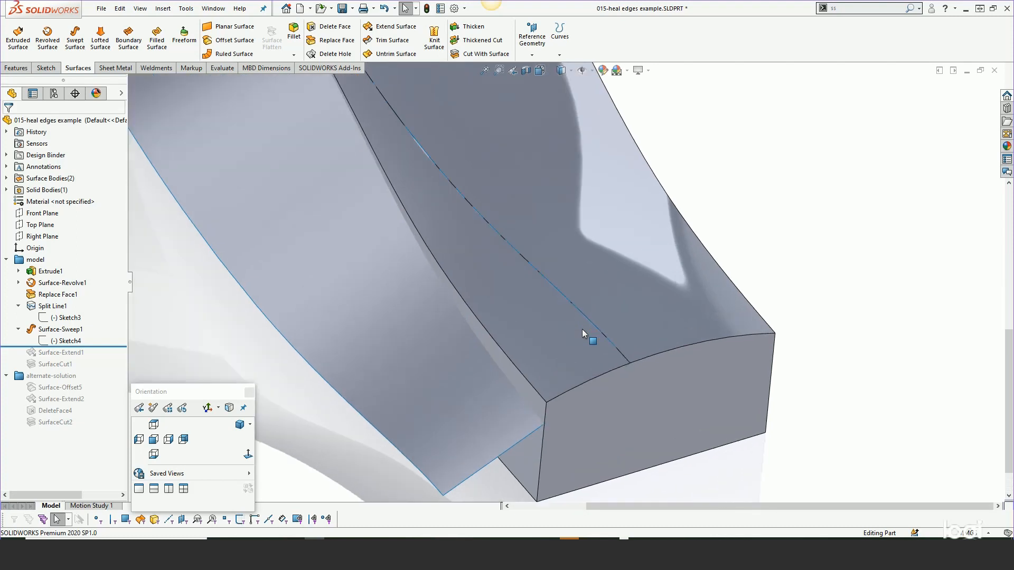
click(440, 382)
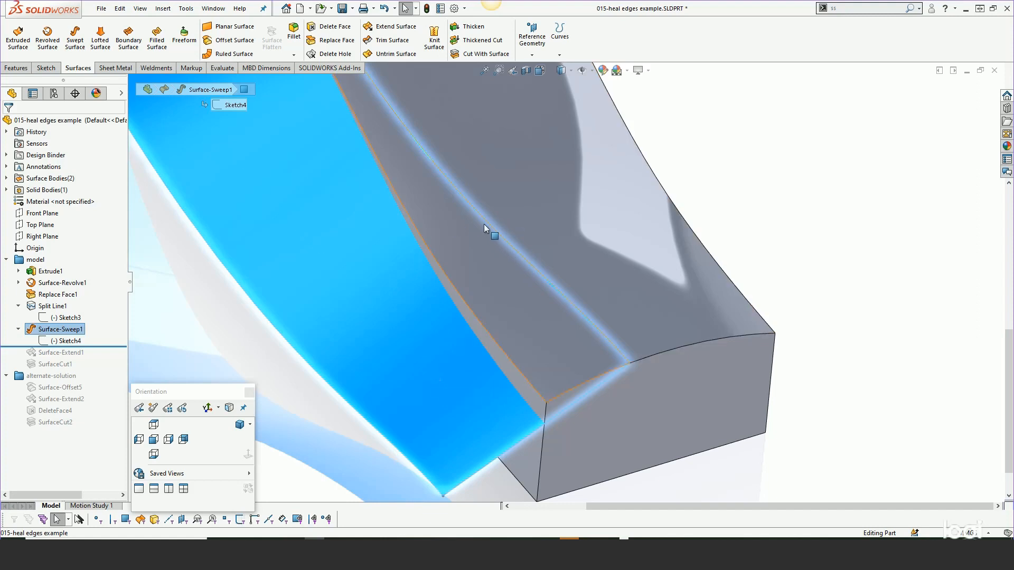
scroll(553, 336, up, 1)
scroll(554, 336, up, 2)
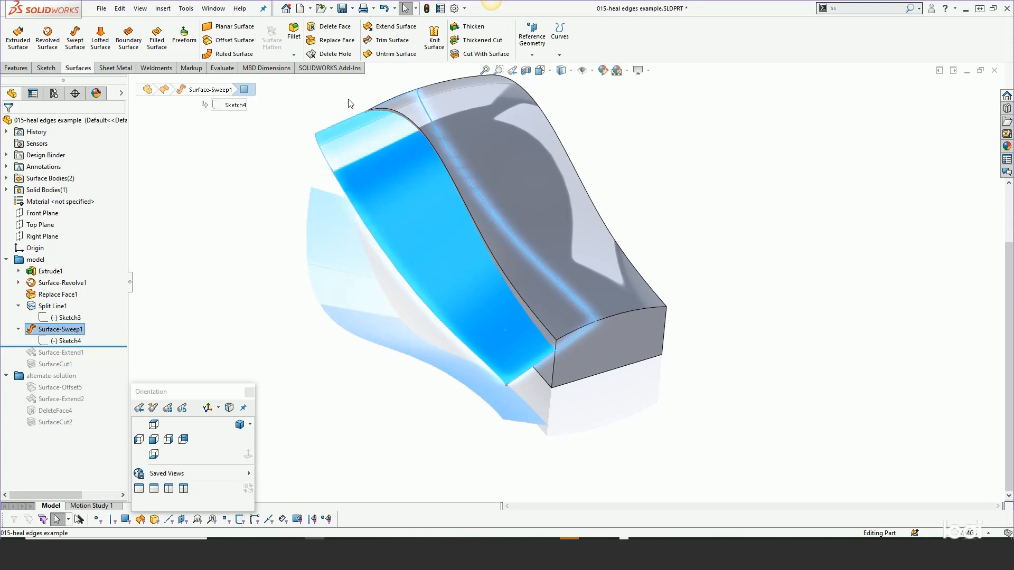
click(586, 312)
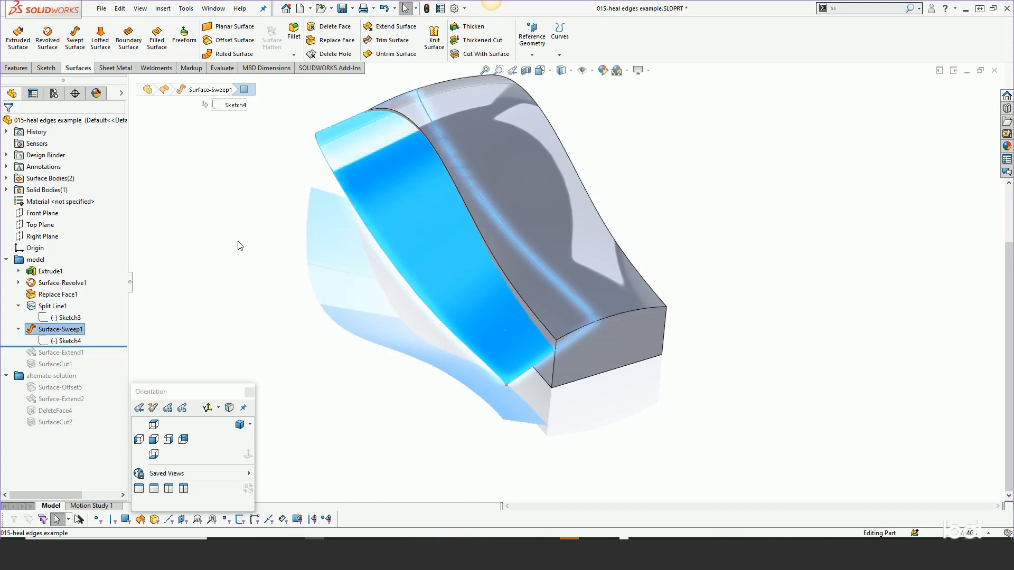
- Roll the feature history forward past Surface-Extend1 and inspect where the extended surface crosses the split line
click(203, 259)
drag(101, 347, 103, 358)
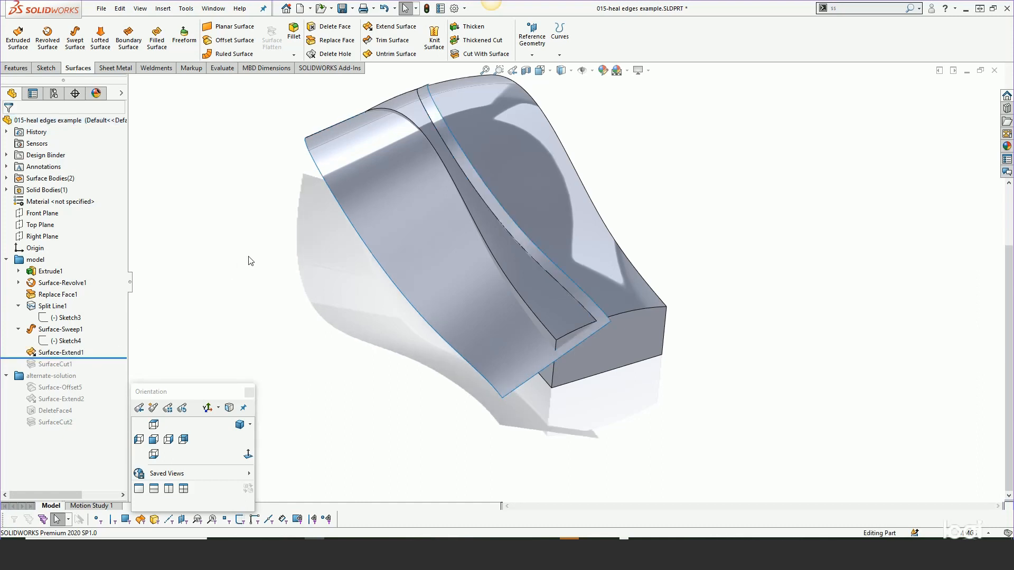
scroll(587, 317, down, 3)
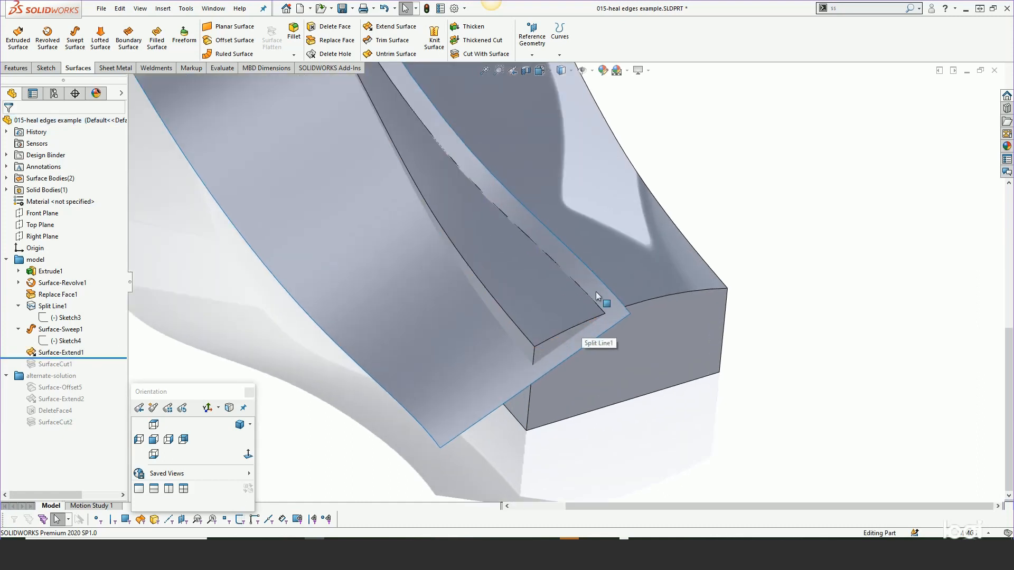
scroll(595, 295, down, 2)
scroll(586, 292, down, 5)
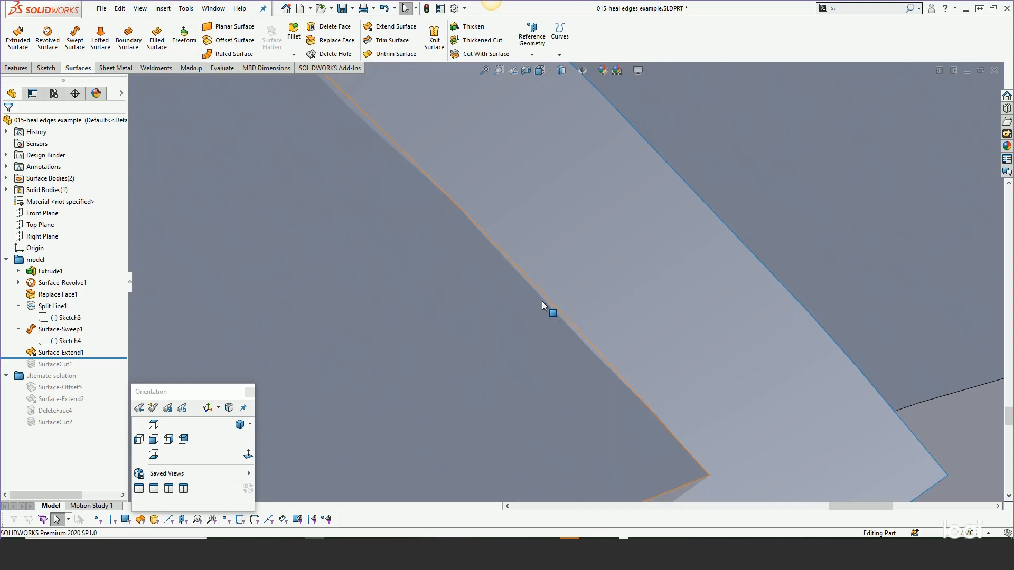
scroll(543, 306, up, 3)
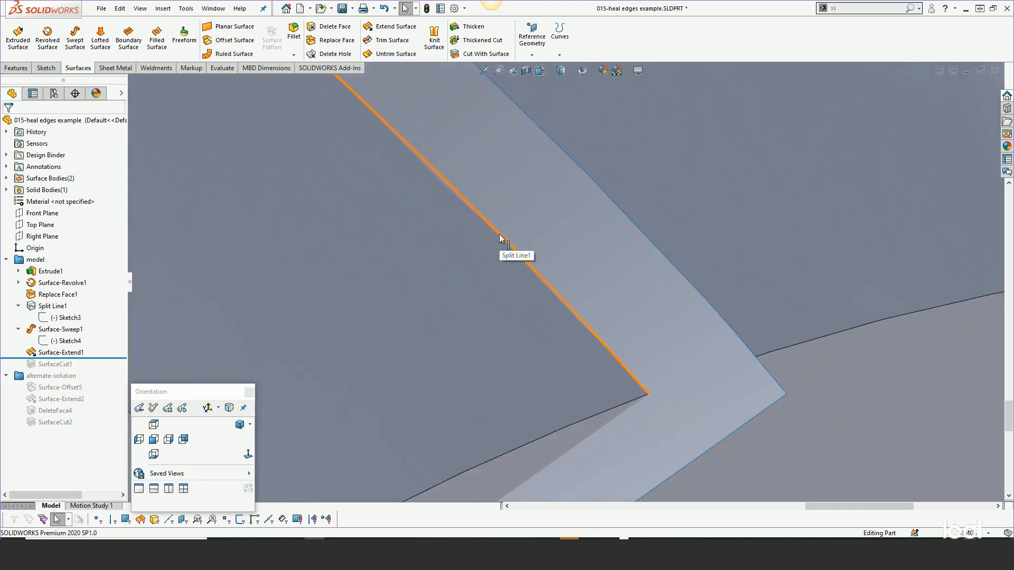
scroll(541, 341, up, 3)
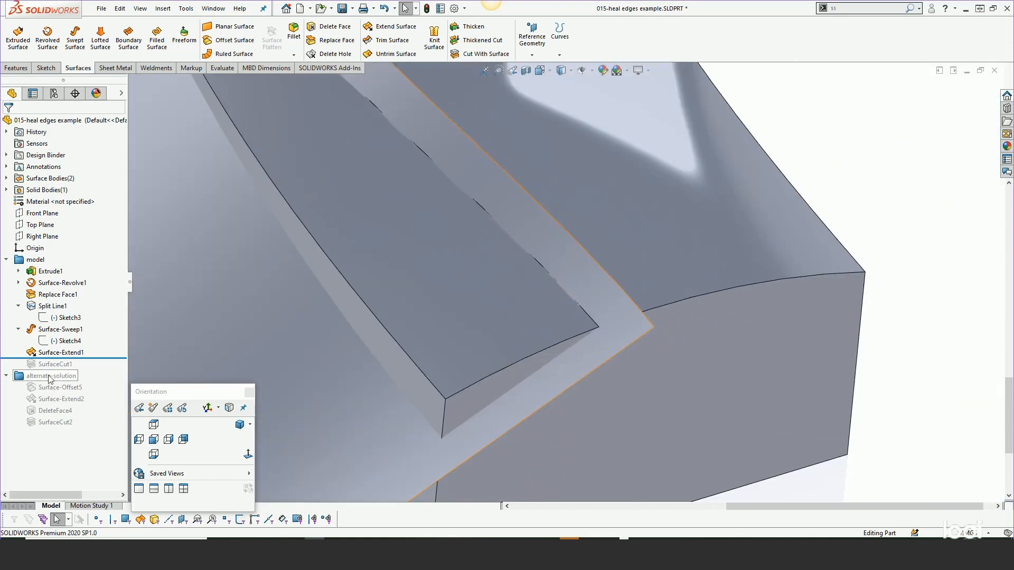
- Roll the feature history forward past SurfaceCut1 and hide the Surface-Sweep1 body
drag(92, 361, 93, 370)
click(304, 346)
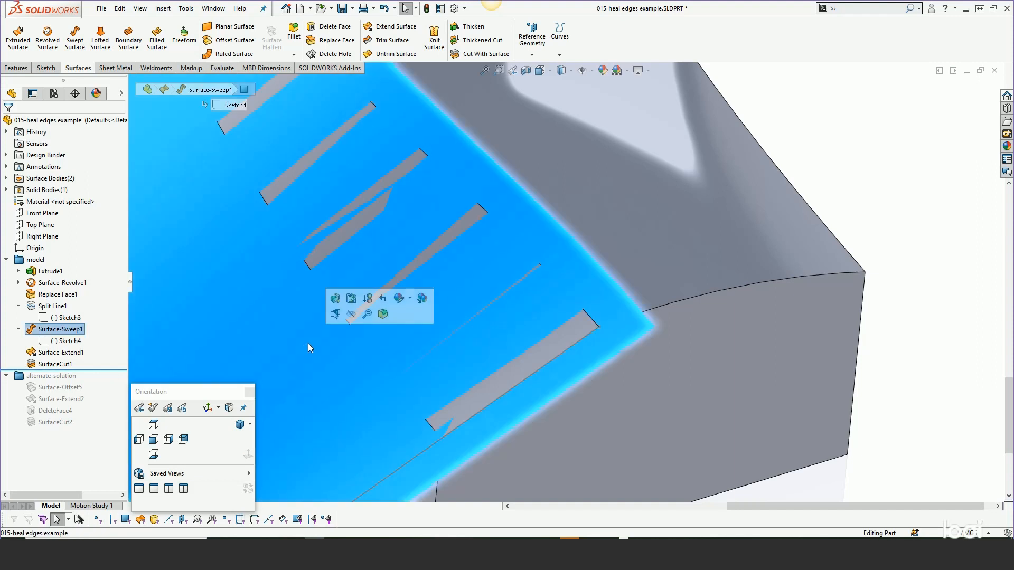
click(350, 316)
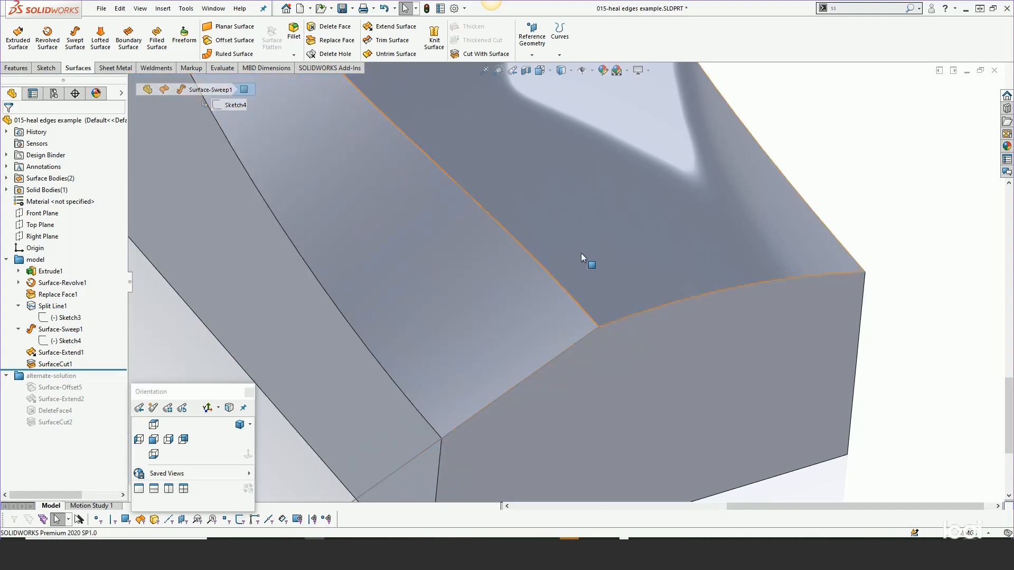
- Inspect the individual edge segments along the boundary between the cut face and the top face
click(551, 276)
scroll(551, 275, up, 3)
scroll(549, 264, up, 2)
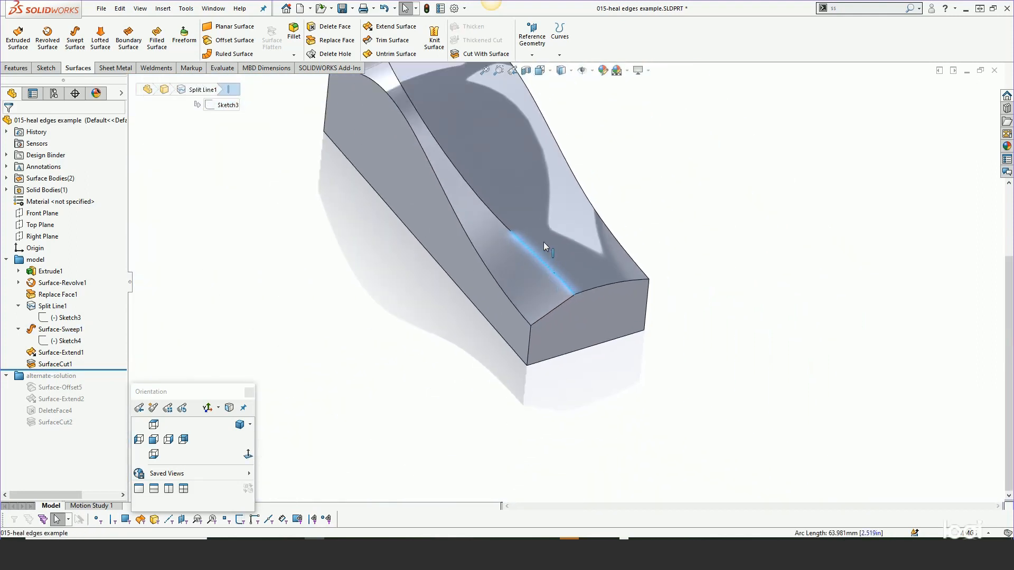
scroll(521, 211, down, 1)
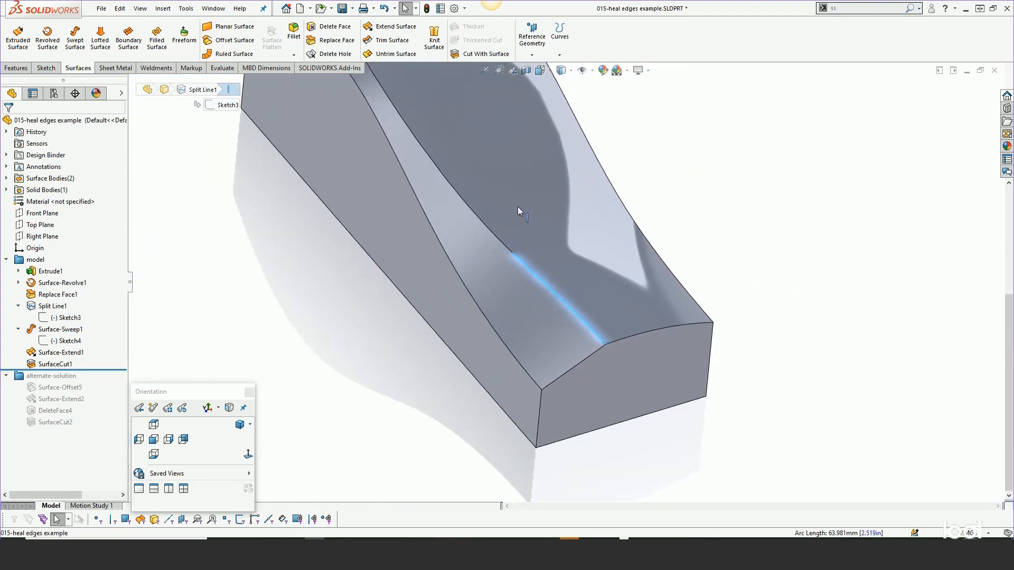
click(500, 241)
click(478, 215)
scroll(478, 214, up, 3)
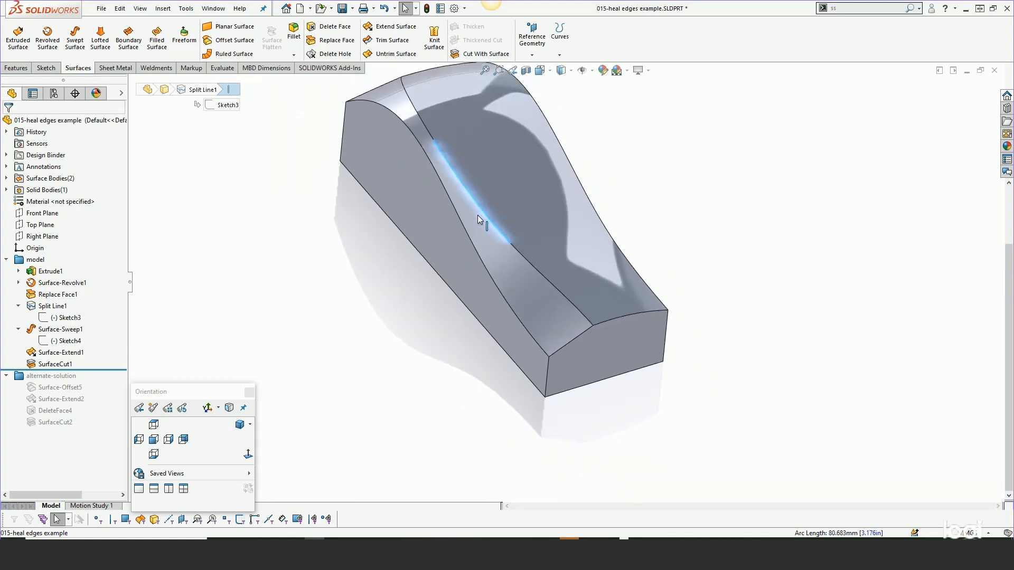
scroll(442, 139, down, 5)
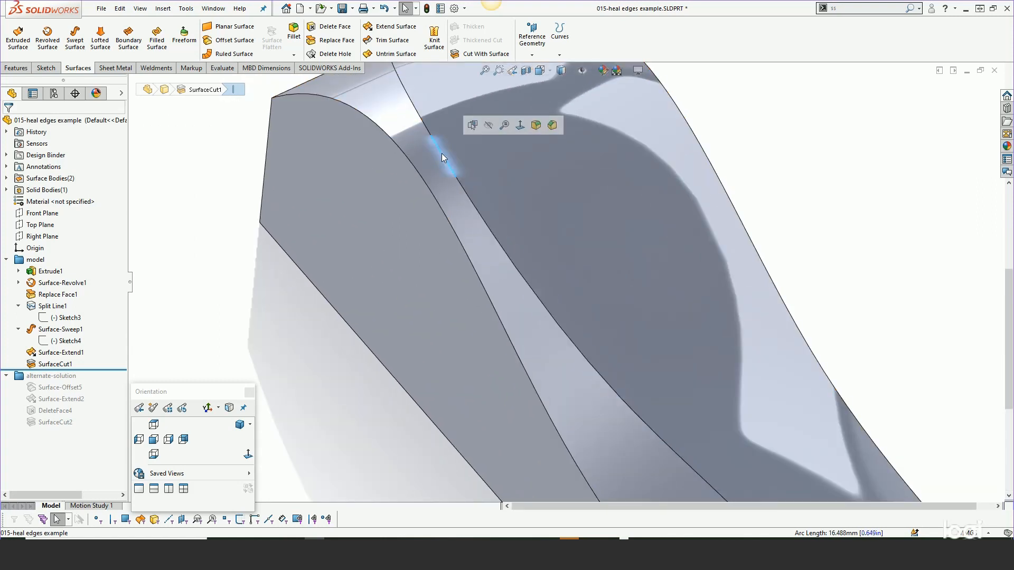
click(423, 123)
click(398, 76)
scroll(440, 224, up, 3)
click(337, 278)
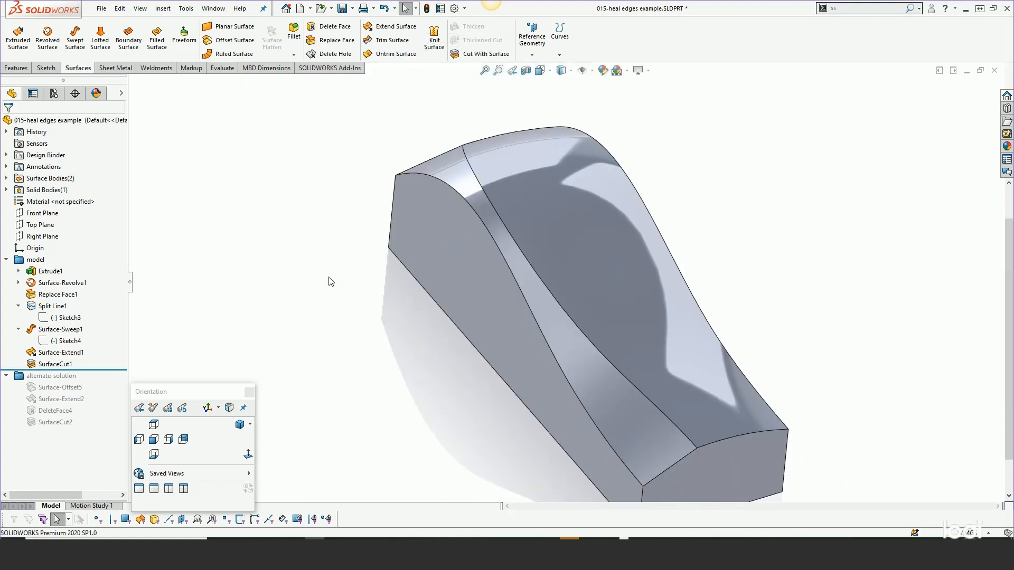
- Roll the feature history back to just after Sketch3 and project Sketch3 onto the curved top face as a projected curve
drag(84, 370, 90, 311)
mouse_move(88, 328)
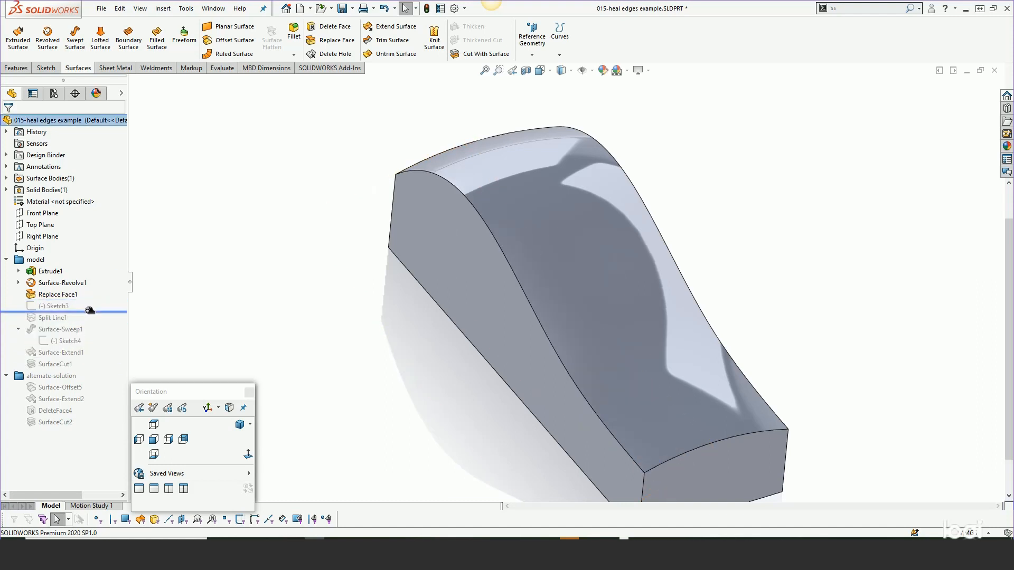
click(61, 306)
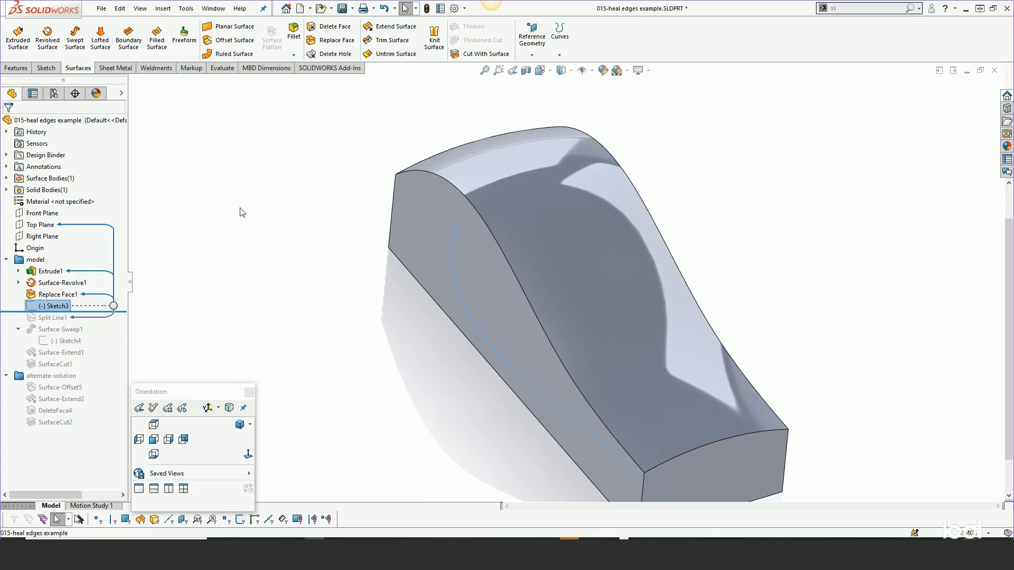
click(163, 9)
mouse_move(180, 107)
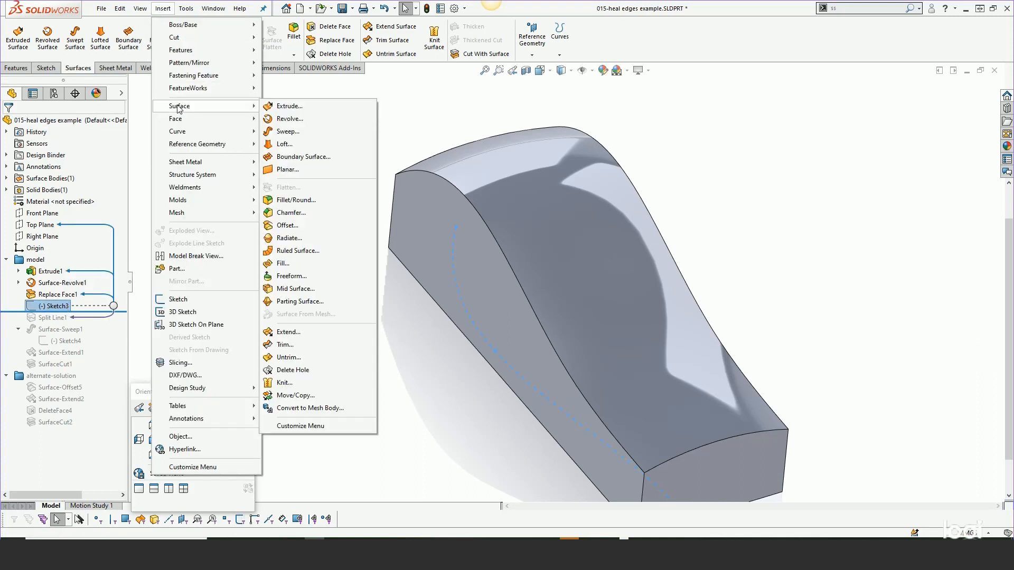
mouse_move(178, 131)
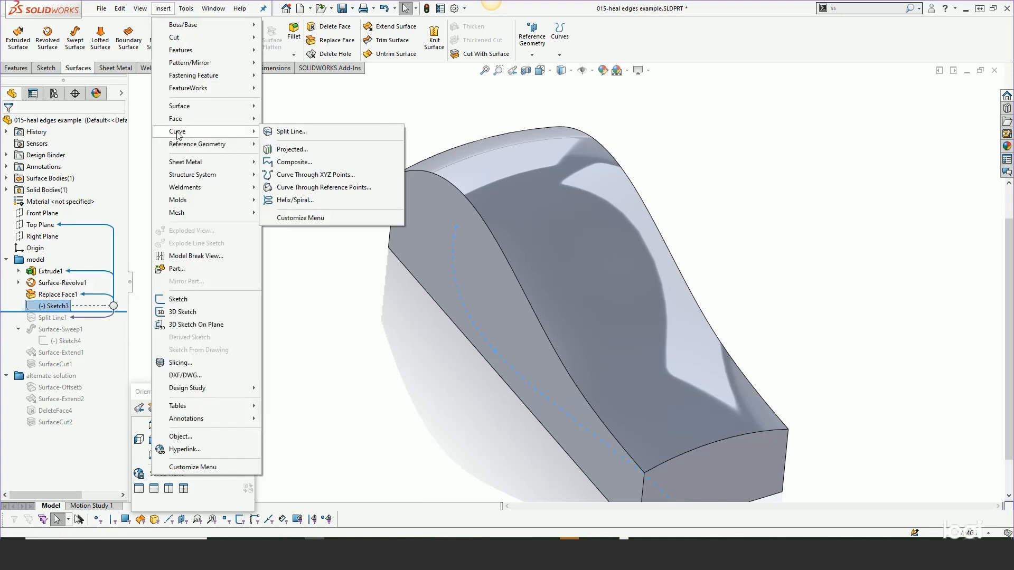
click(295, 153)
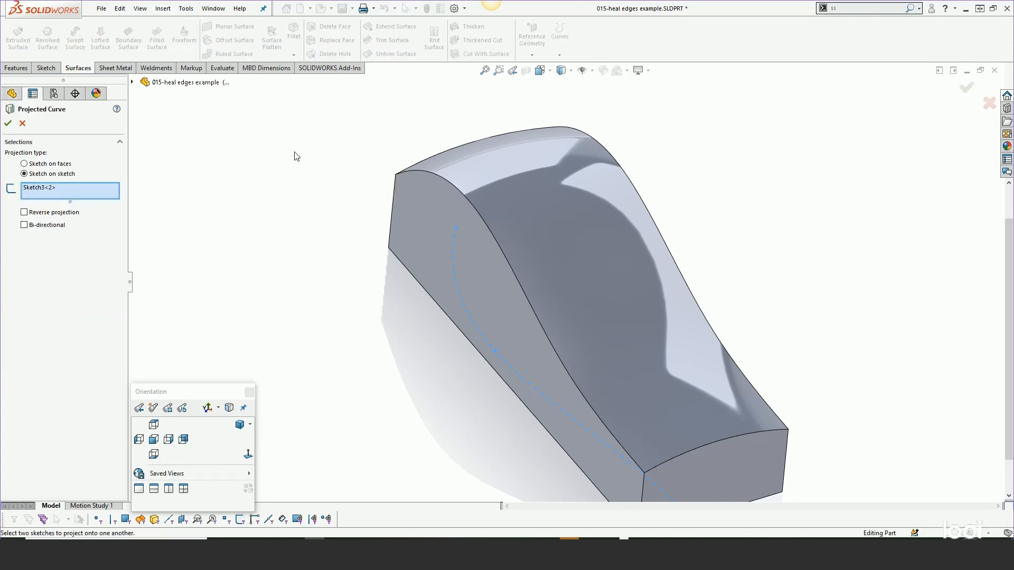
click(47, 165)
click(453, 165)
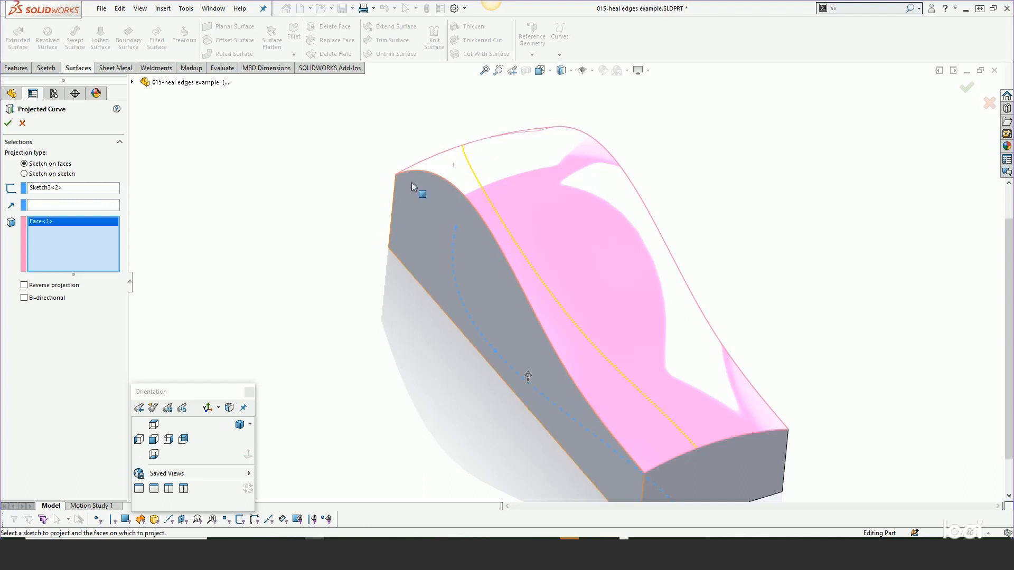
click(8, 124)
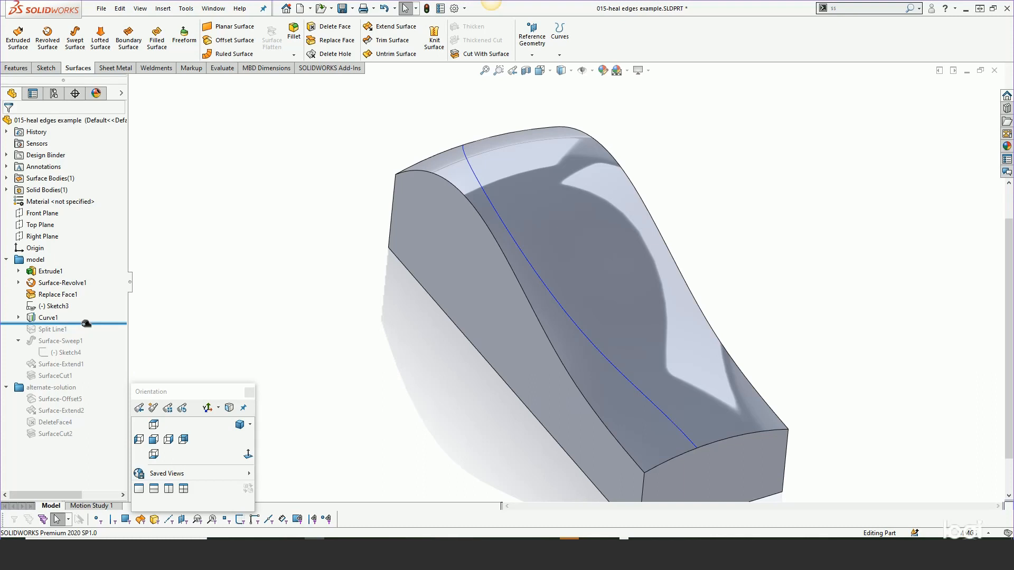
- Roll the history forward past Split Line1 and delete that feature while keeping its child features
drag(86, 324, 84, 336)
click(53, 319)
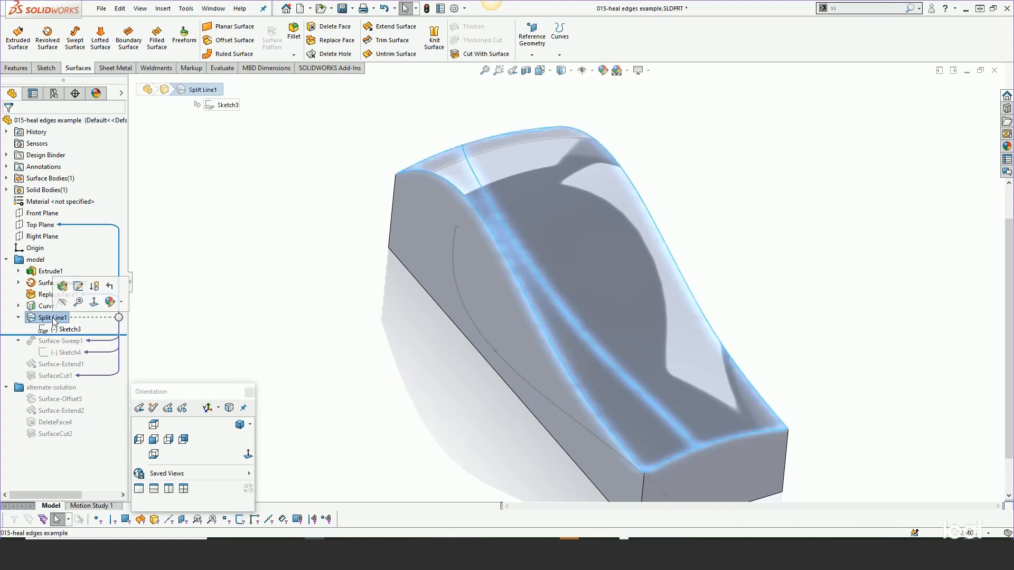
key(Delete)
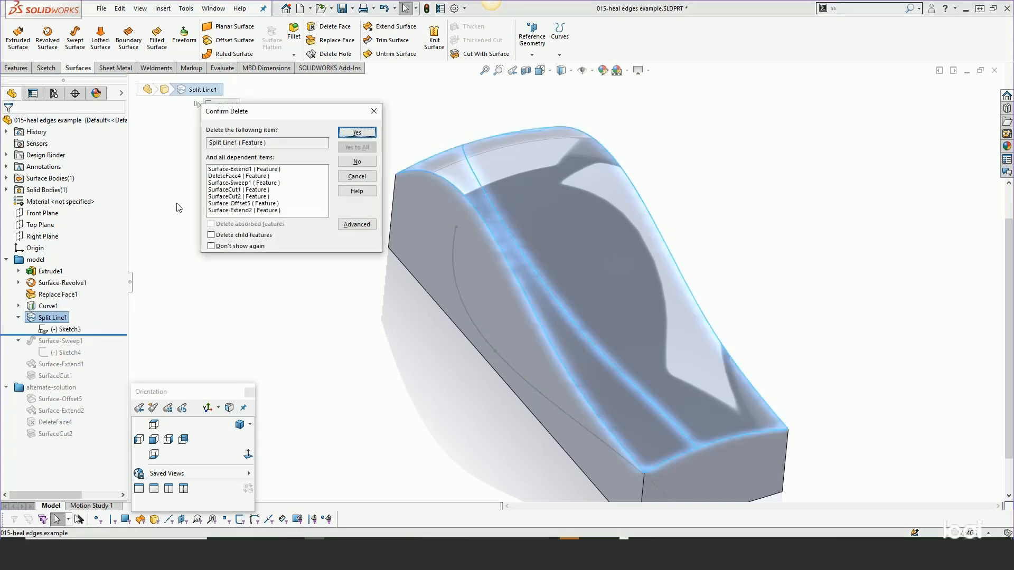
click(356, 224)
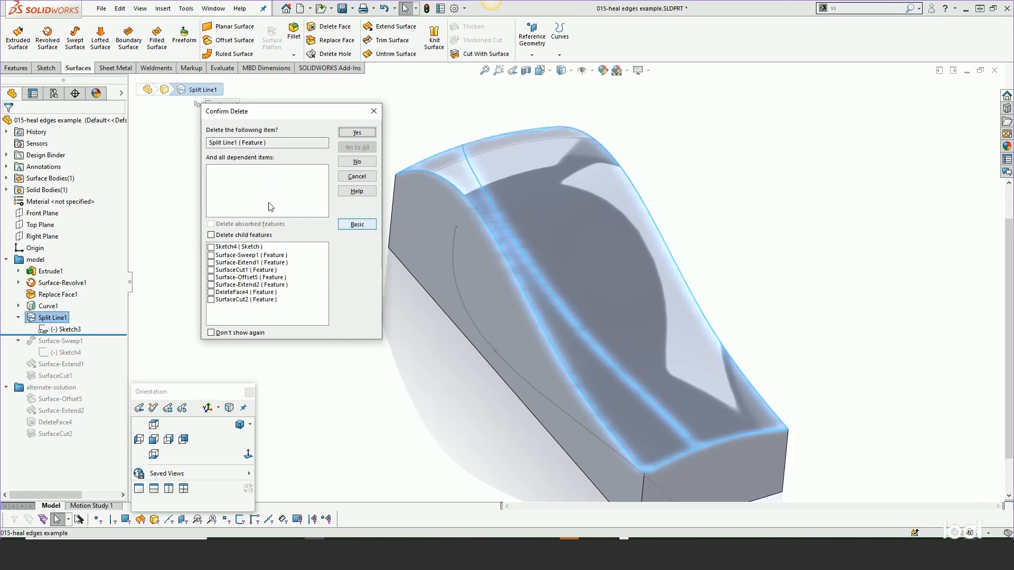
click(356, 131)
- Roll the feature history forward past Surface-Sweep1 and open its profile Sketch4 for editing
drag(100, 312, 96, 336)
click(77, 318)
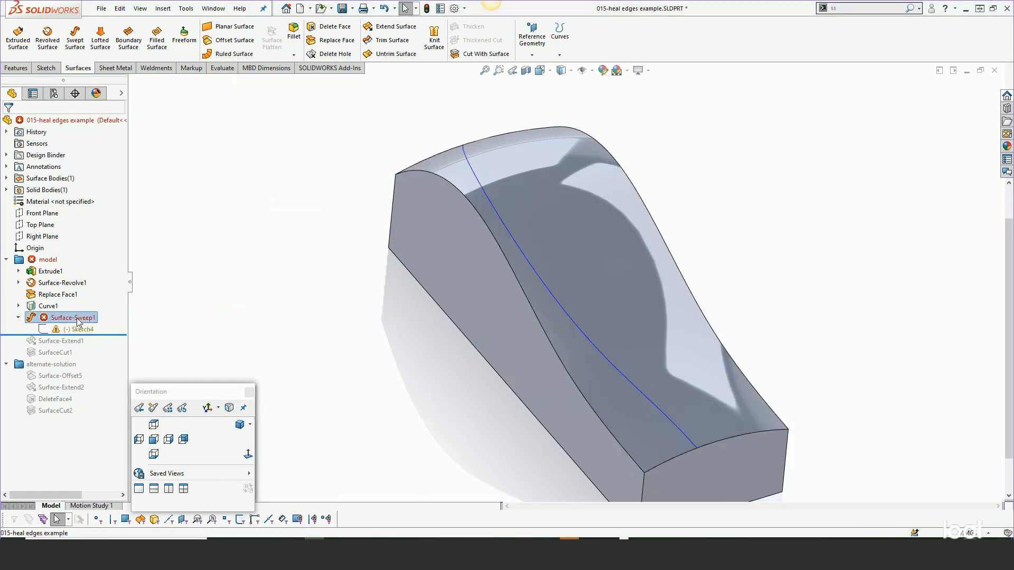
right_click(77, 318)
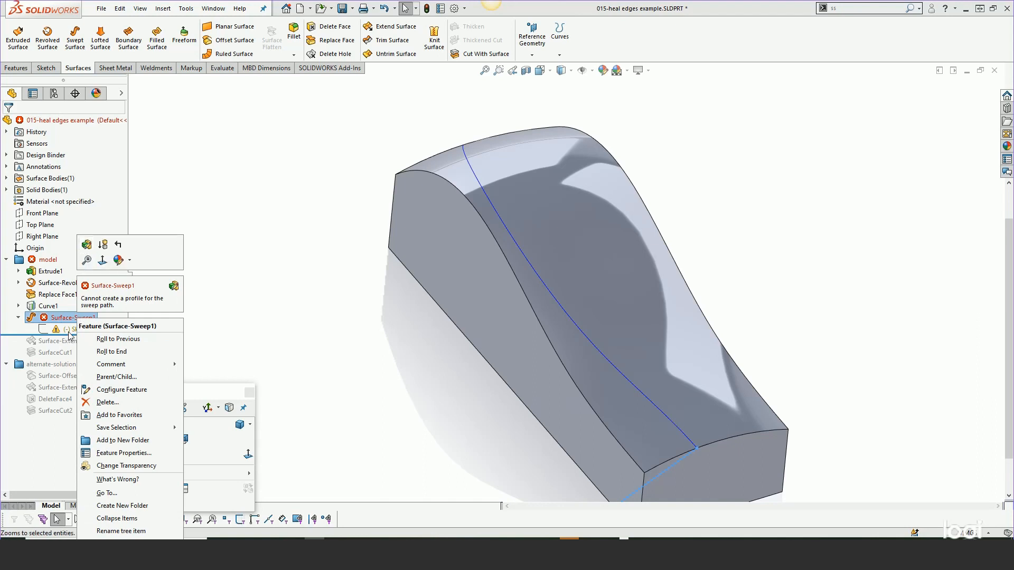
click(70, 331)
click(80, 299)
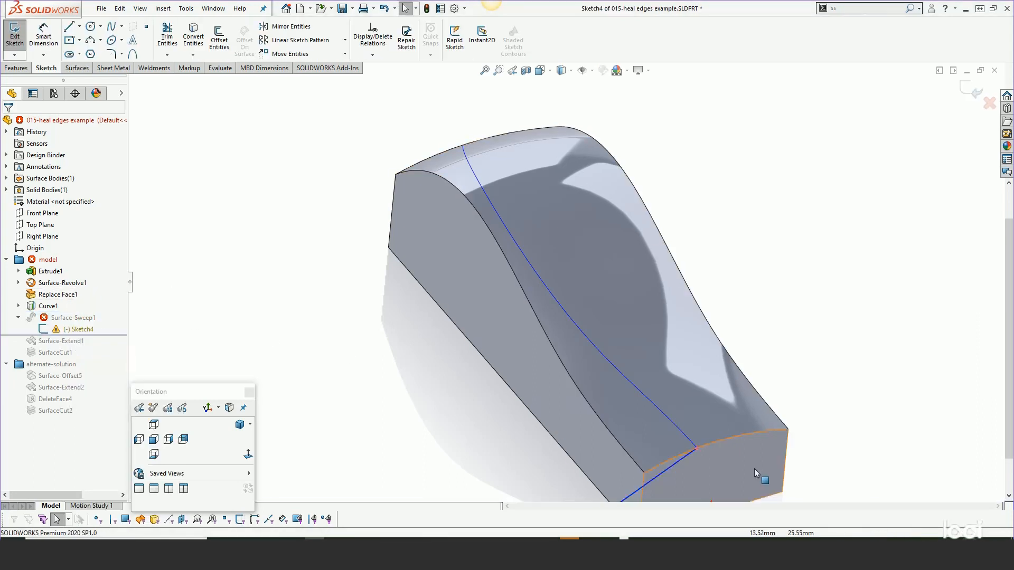
- Delete the coincident relation at the profile line's upper endpoint and stretch the line past the projected curve above the top face
scroll(641, 426, down, 5)
click(639, 417)
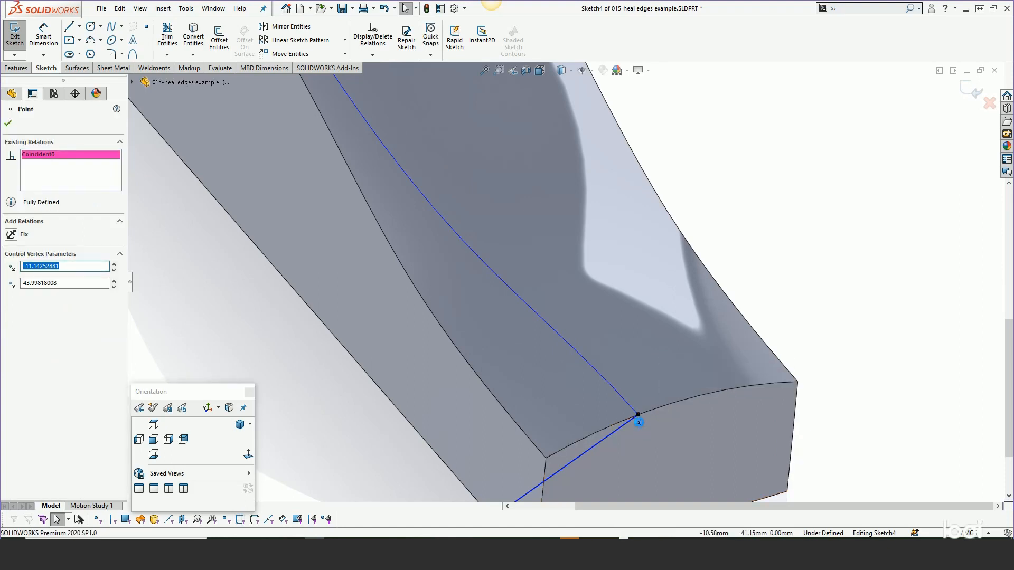
key(Delete)
drag(638, 416, 705, 349)
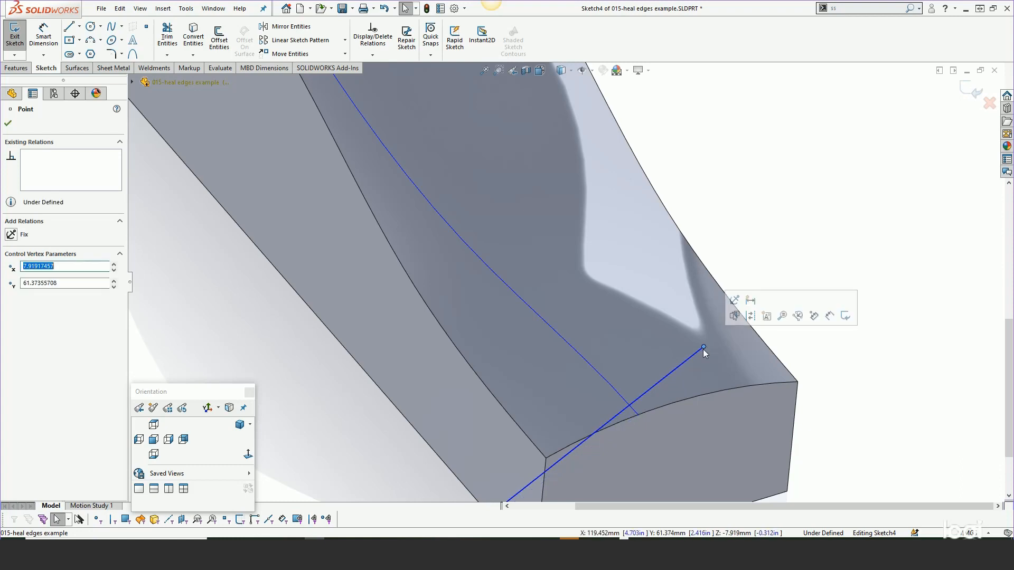
- Place a sketch point on the profile line close to where it passes the lower end of the projected curve
click(641, 396)
right_click(641, 397)
click(668, 408)
- Add a pierce relation between the point on the profile line and the projected curve, and exit Sketch4
click(640, 397)
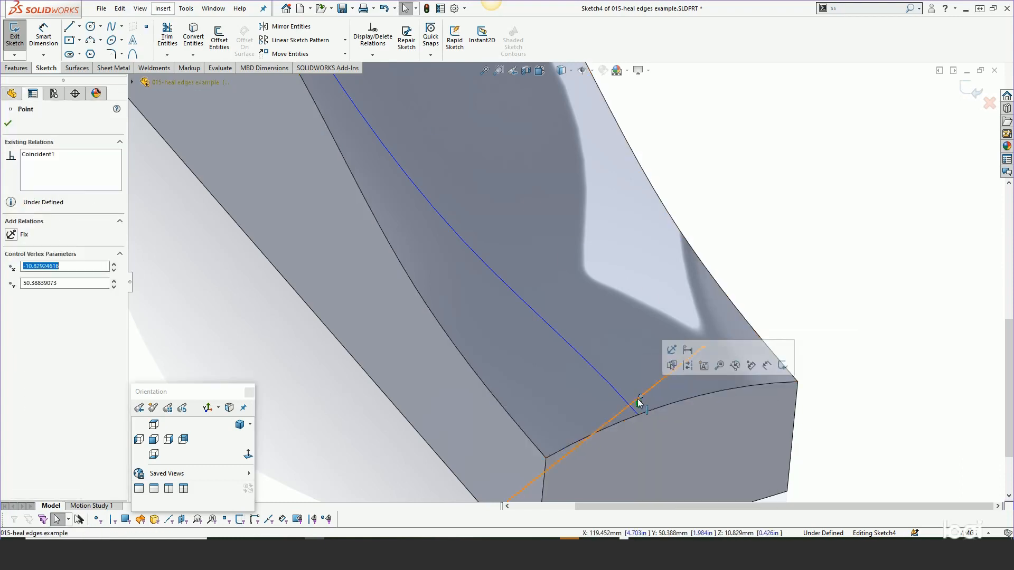
ctrl+click(629, 411)
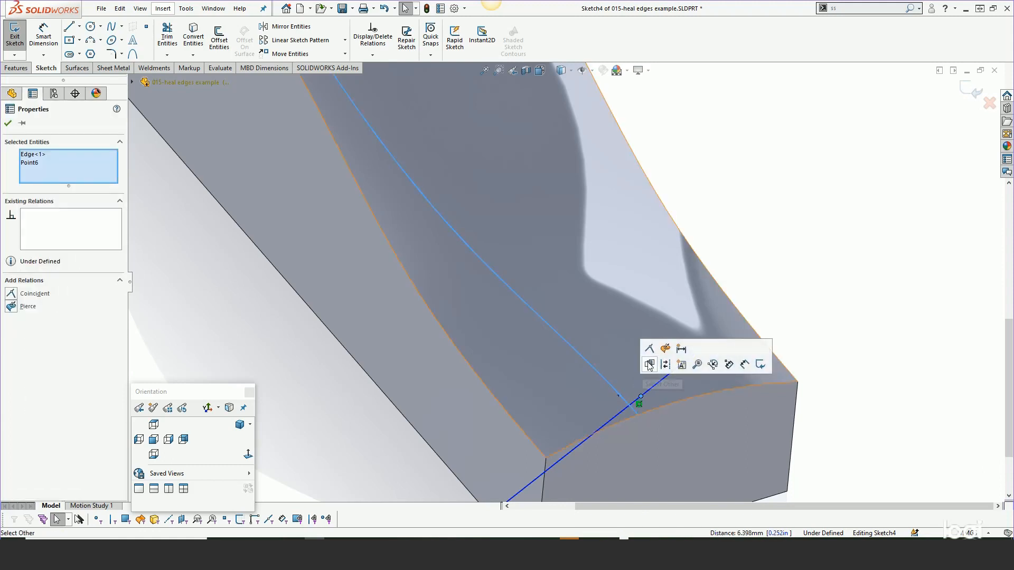
click(665, 349)
scroll(610, 306, up, 2)
scroll(609, 304, up, 1)
click(726, 260)
click(971, 91)
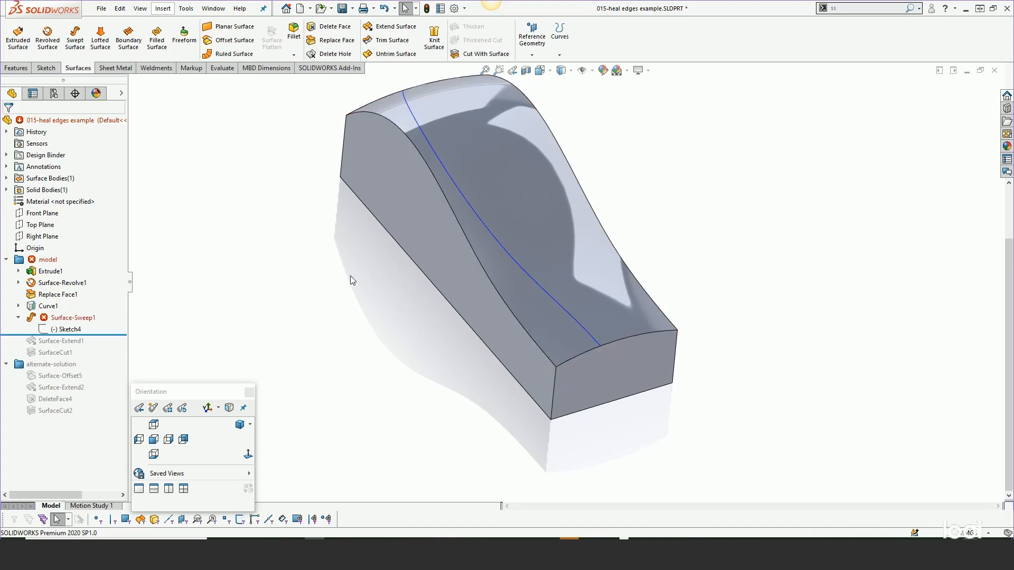
- Edit Surface-Sweep1, replacing its missing path edge with the projected curve Curve1, and accept the sweep
right_click(69, 318)
click(80, 245)
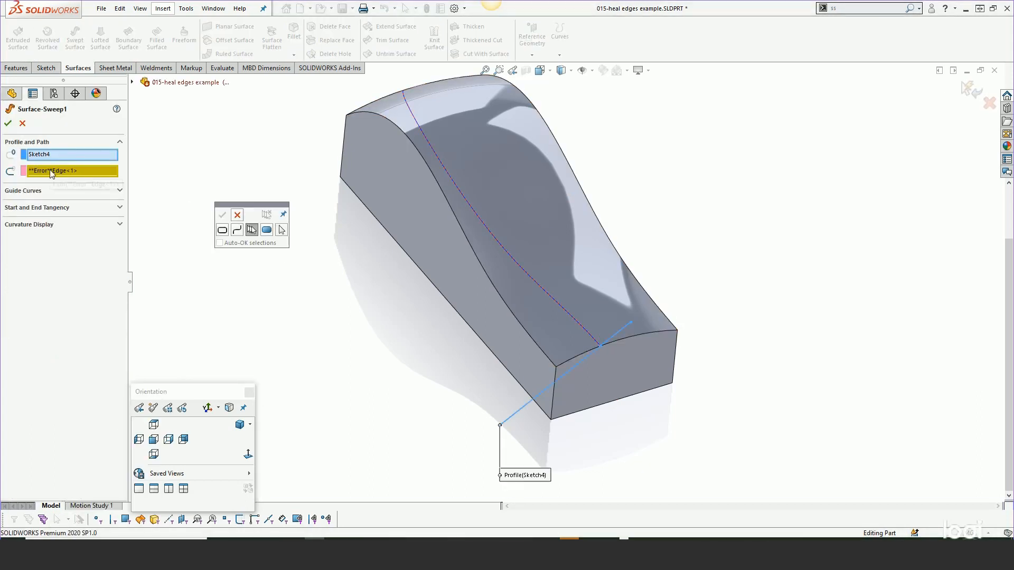
right_click(52, 173)
click(73, 180)
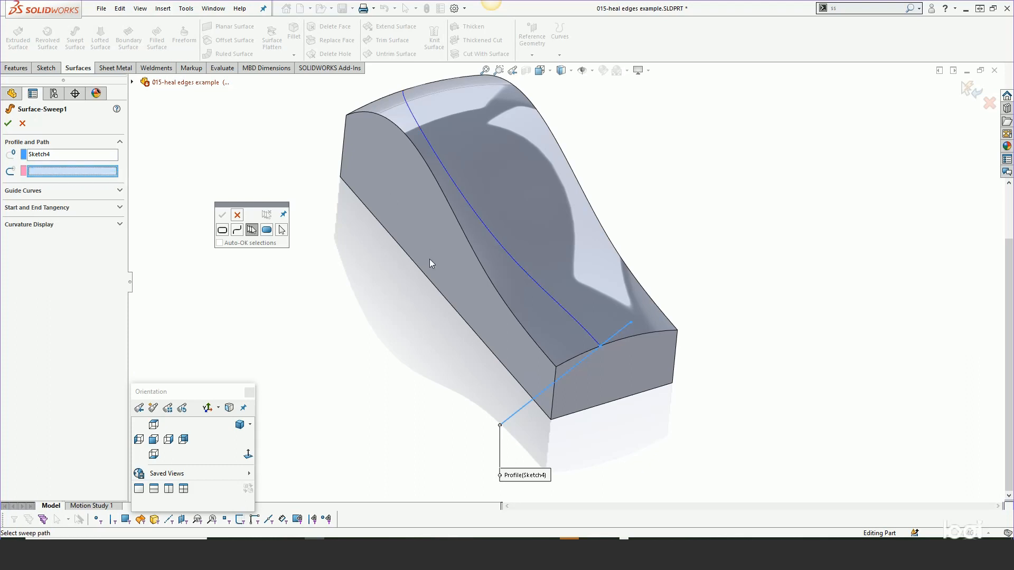
click(537, 285)
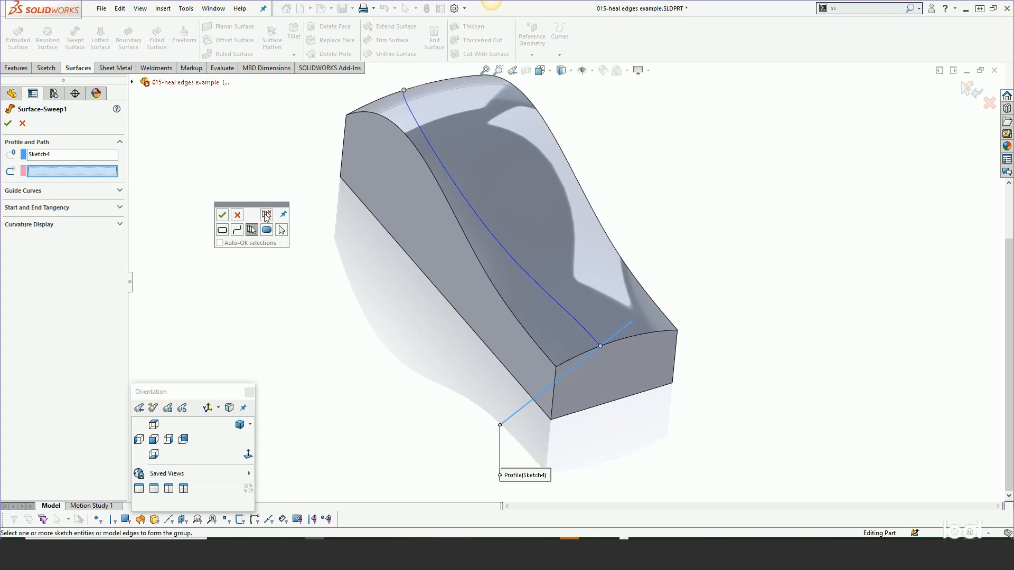
click(237, 215)
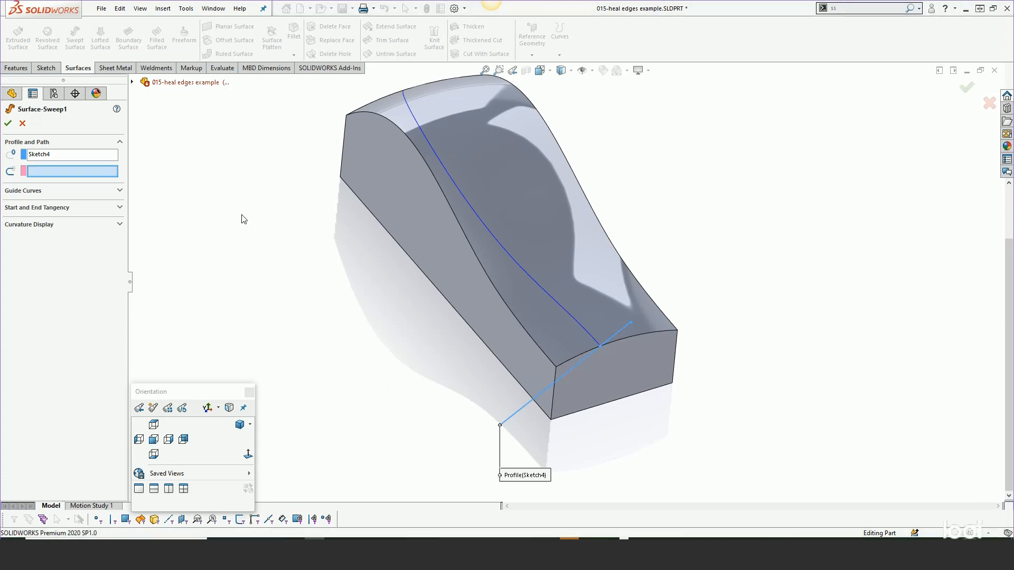
click(513, 258)
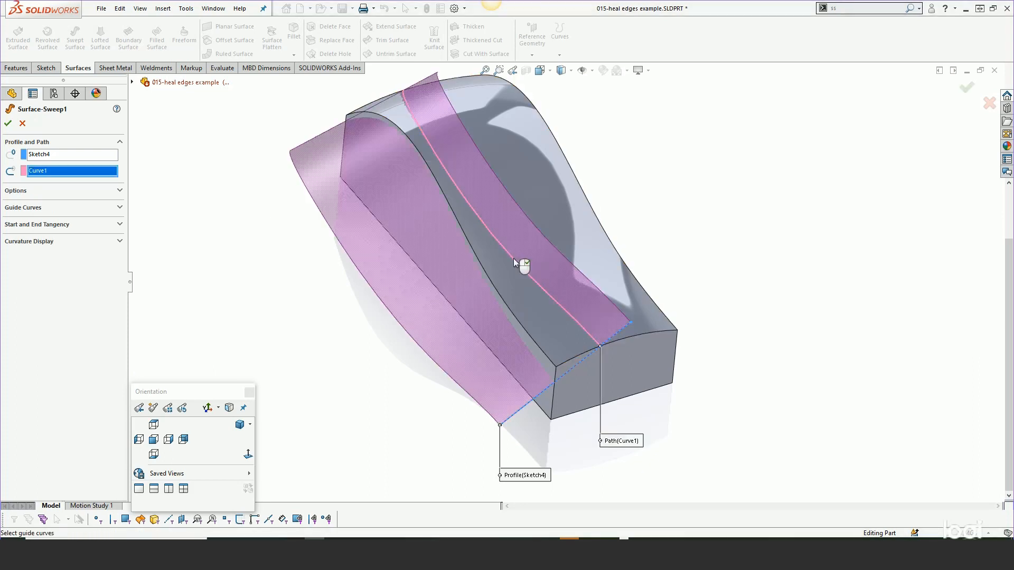
click(8, 123)
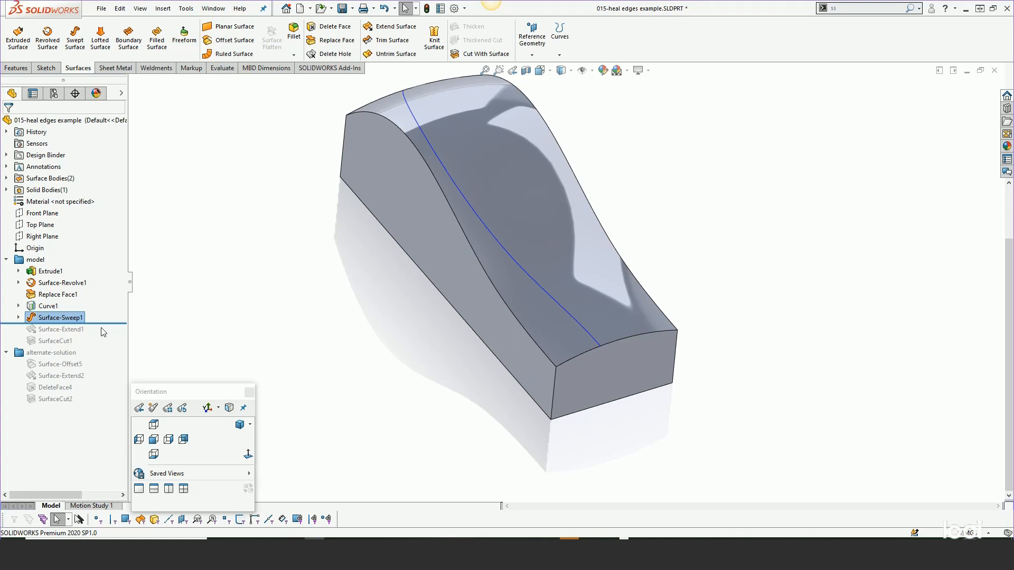
- Roll the feature history forward past SurfaceCut1 and select the projected curve on the top face
drag(103, 323, 103, 347)
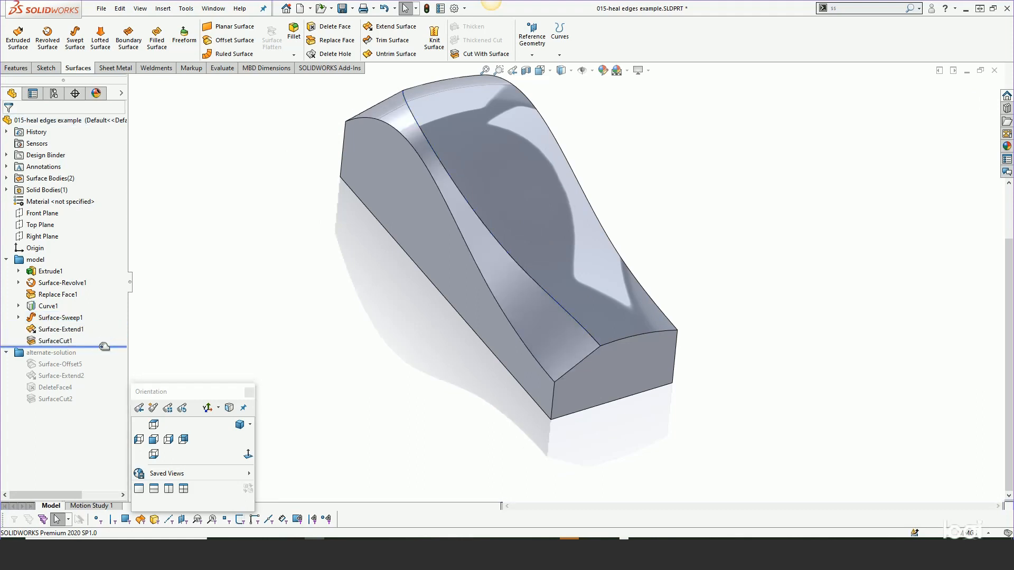
click(516, 261)
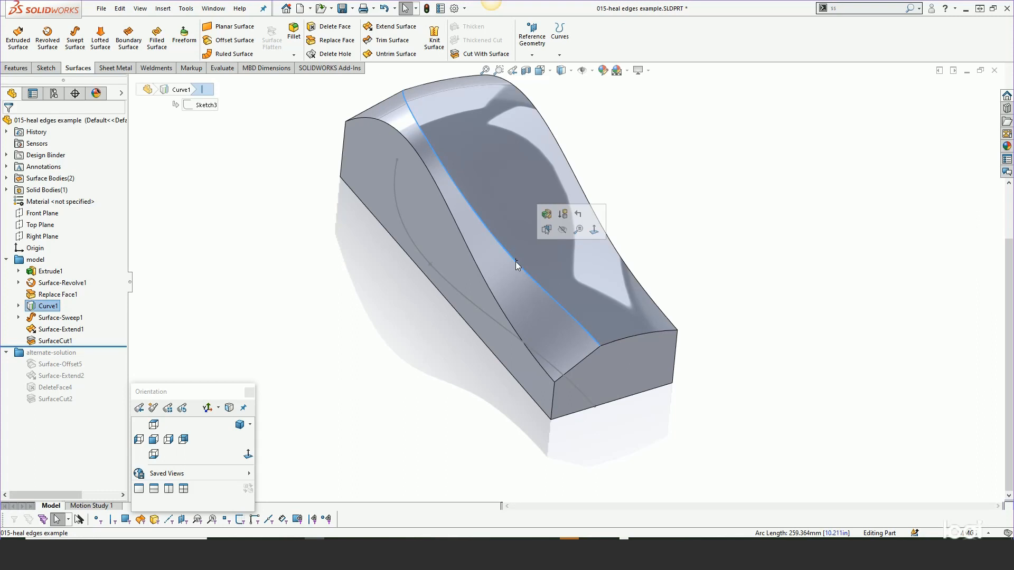